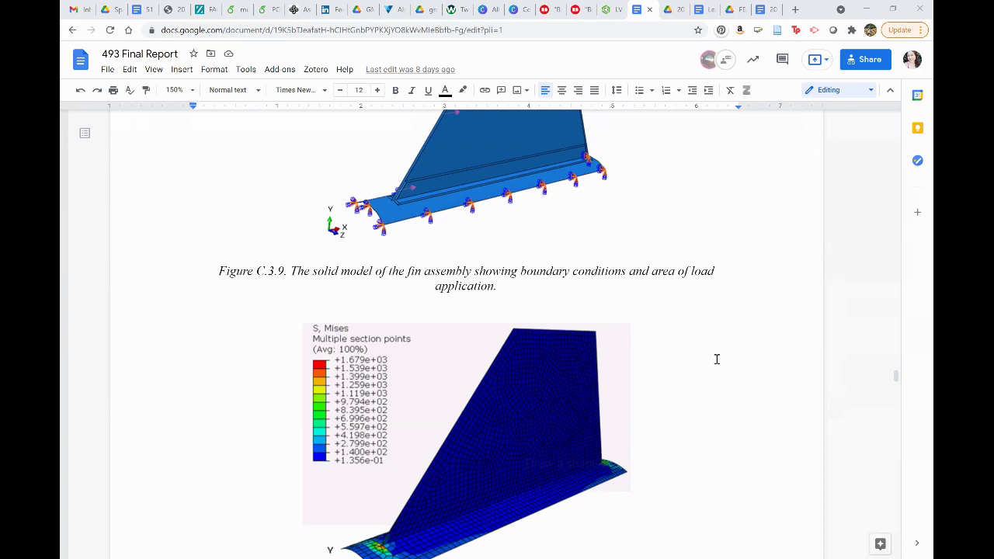
# Review the report's FEA result figures C.3.9 to C.3.14 and the C.4 Training section
pyautogui.scroll(-3, 716, 358)
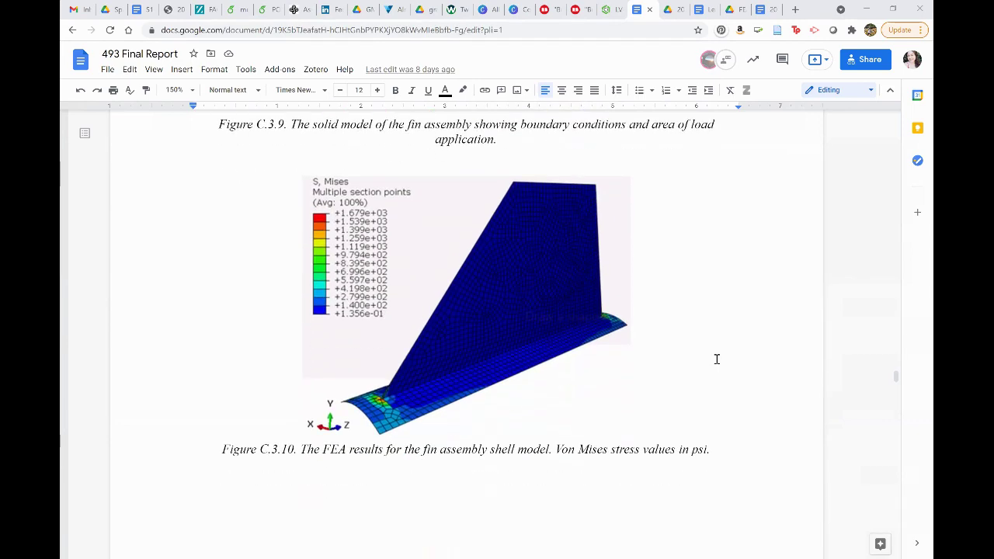
pyautogui.scroll(-7, 717, 359)
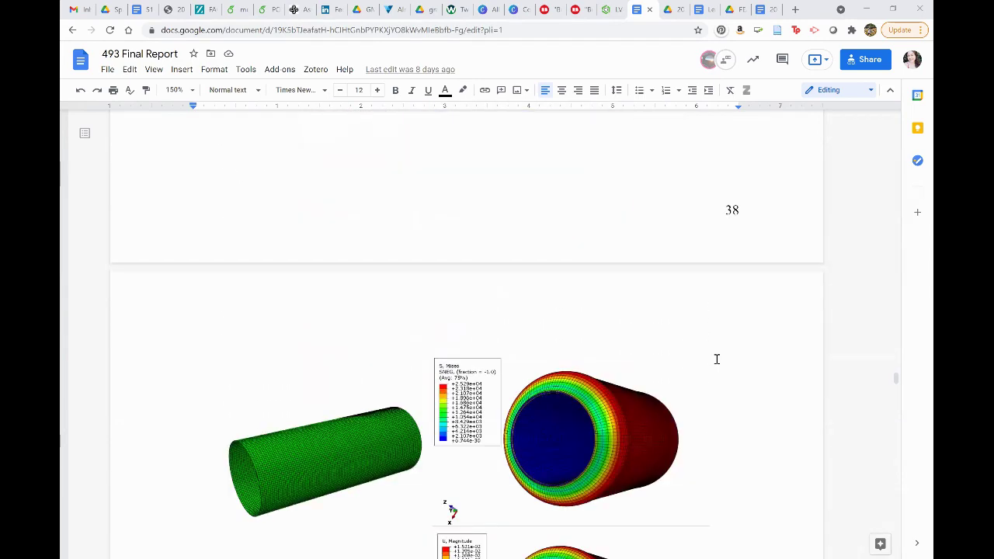
pyautogui.scroll(-12, 716, 358)
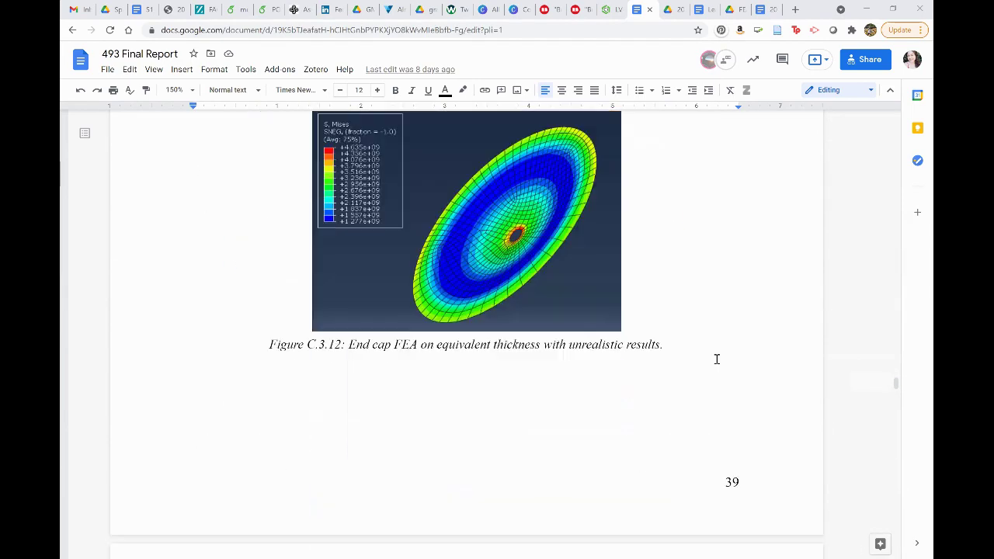
pyautogui.scroll(-8, 716, 358)
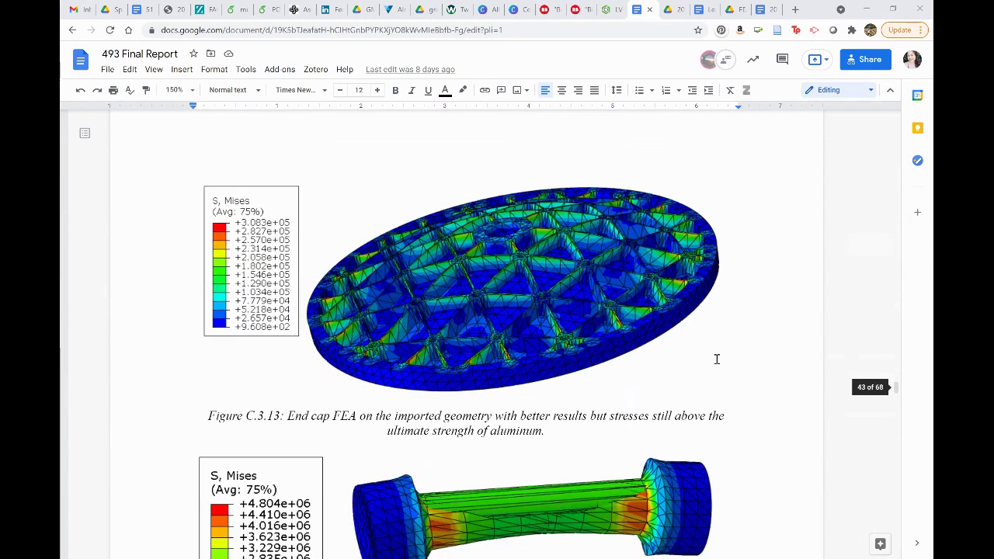
pyautogui.scroll(-2, 715, 430)
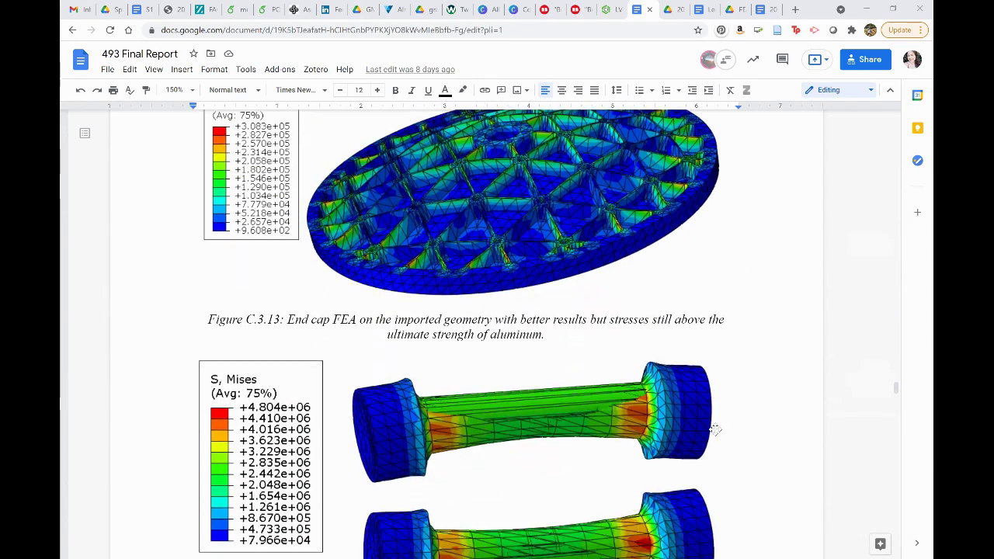
pyautogui.scroll(-3, 715, 429)
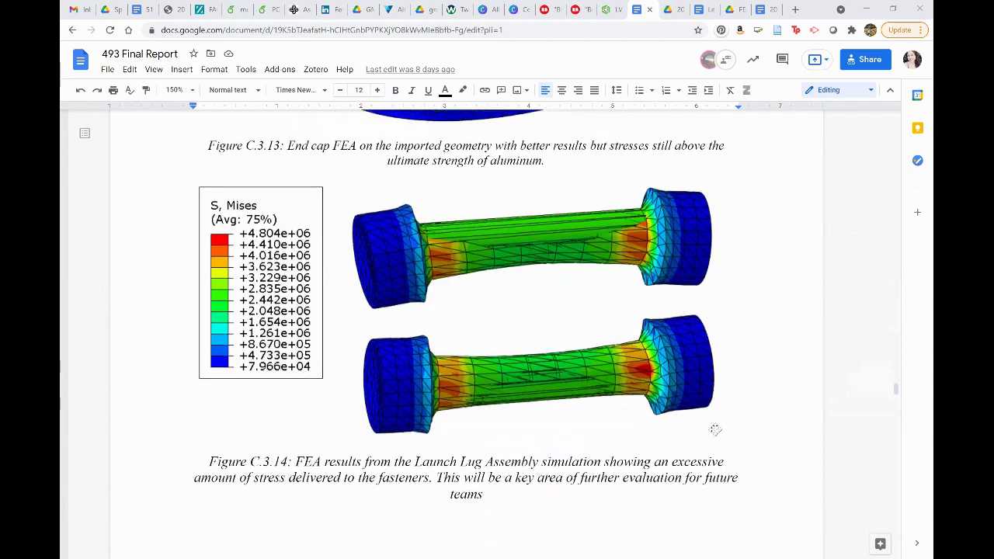
pyautogui.scroll(-11, 715, 429)
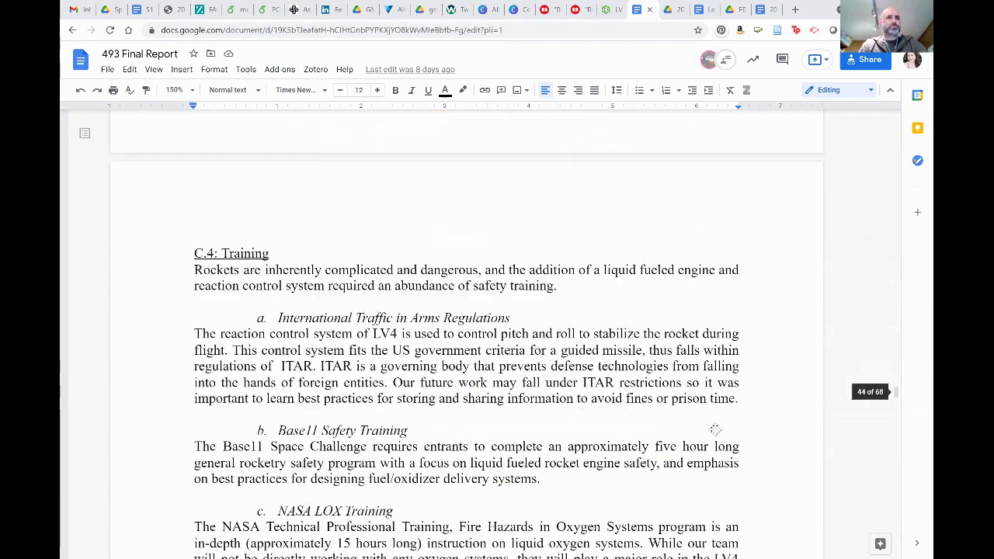
pyautogui.scroll(-10, 715, 429)
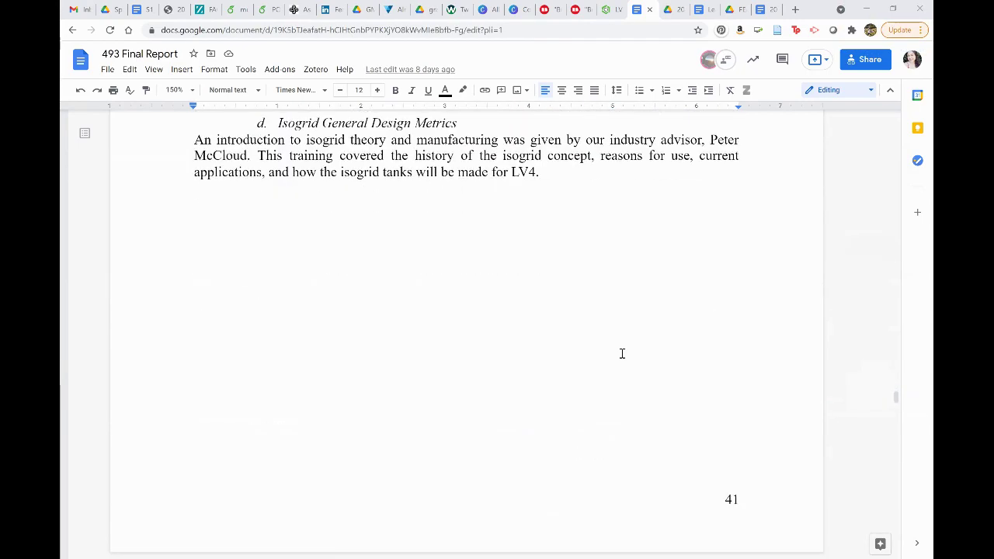
# Examine the boost-stage failure analysis in figures C.5.1 to C.5.4, including the RUD fault tree, root cause scoring and mitigation strategy
pyautogui.scroll(-8, 622, 353)
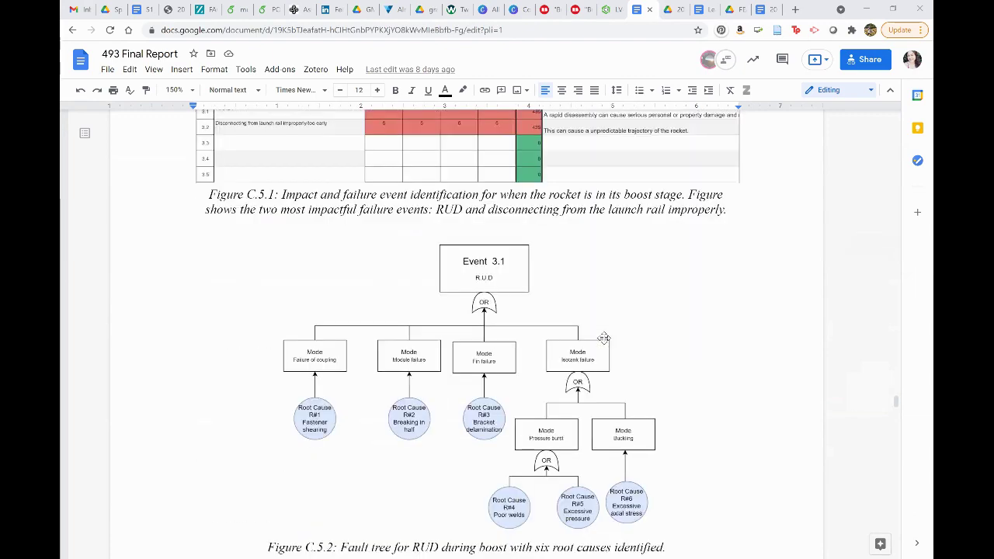
pyautogui.scroll(4, 598, 386)
pyautogui.scroll(-10, 598, 386)
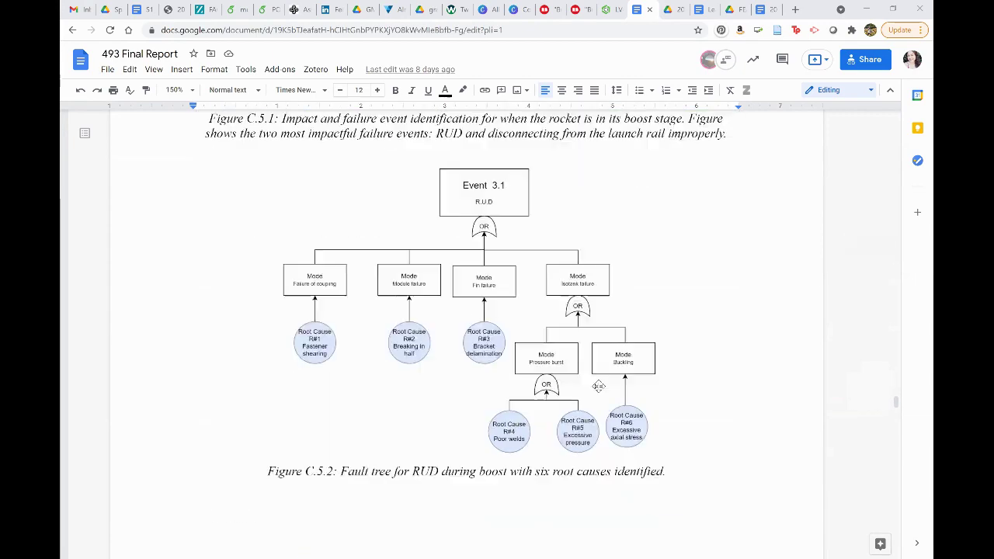
pyautogui.scroll(-4, 598, 386)
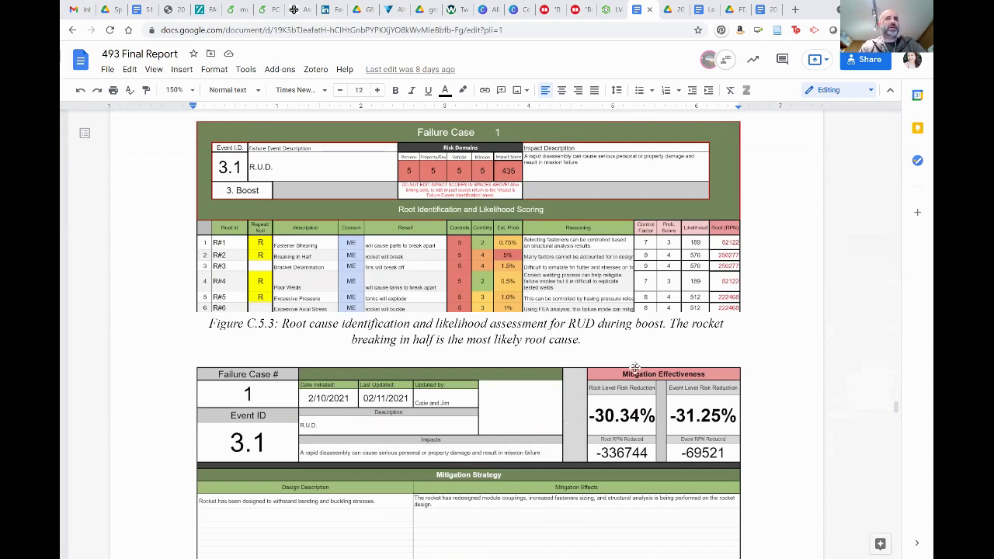
pyautogui.scroll(2, 334, 350)
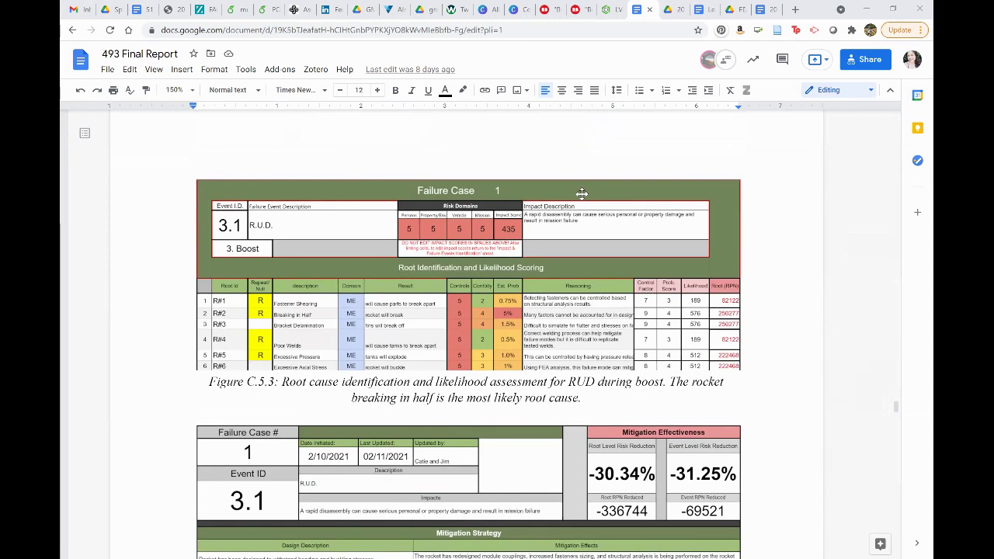
pyautogui.scroll(-2, 571, 305)
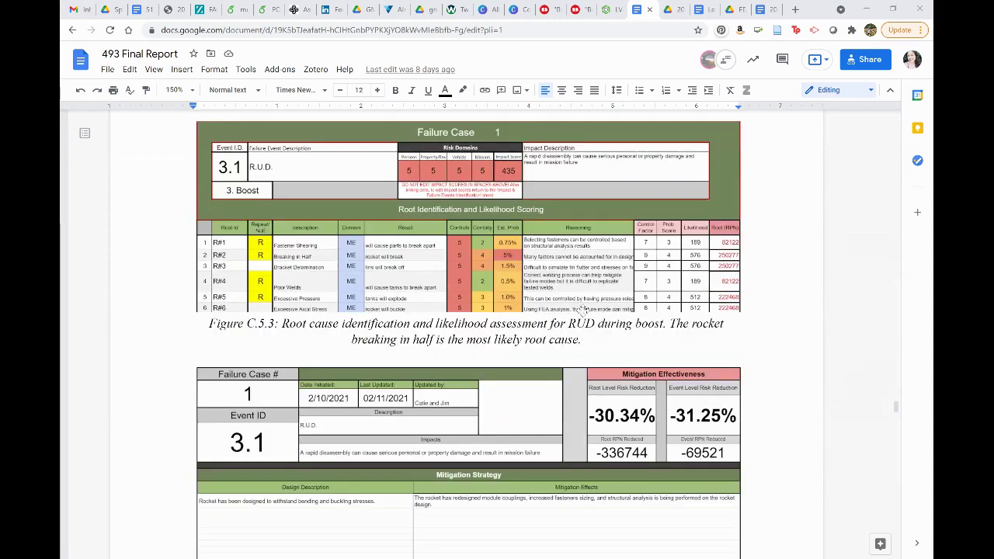
pyautogui.scroll(-4, 614, 294)
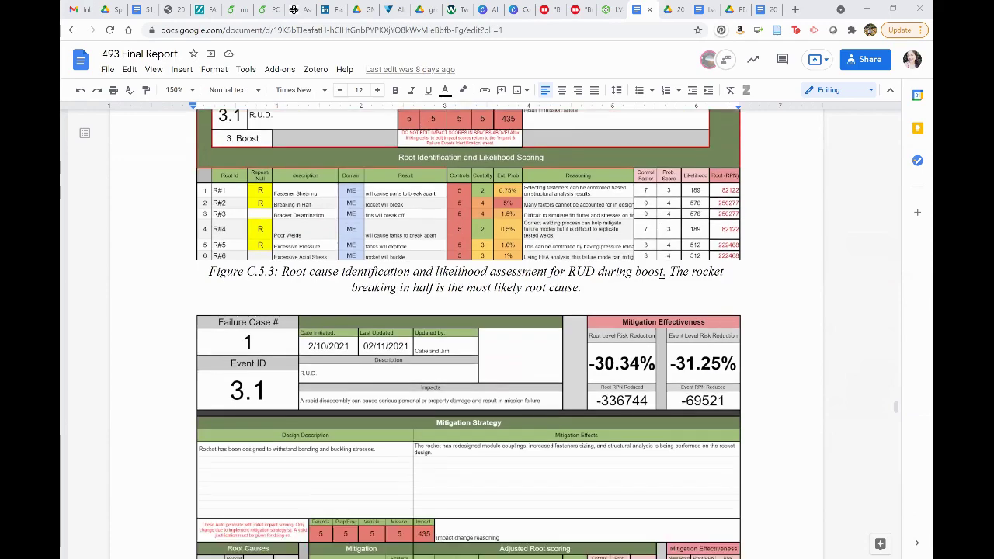
pyautogui.scroll(-20, 520, 229)
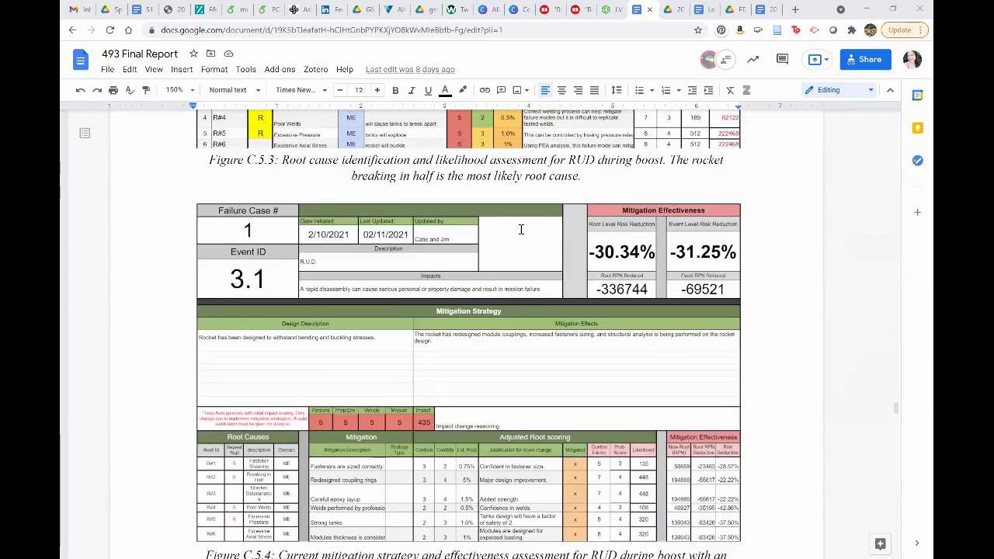
# Read the Appendix E overview of the fins, the four fin shapes and the table of air flow properties at altitude
pyautogui.scroll(-15, 728, 251)
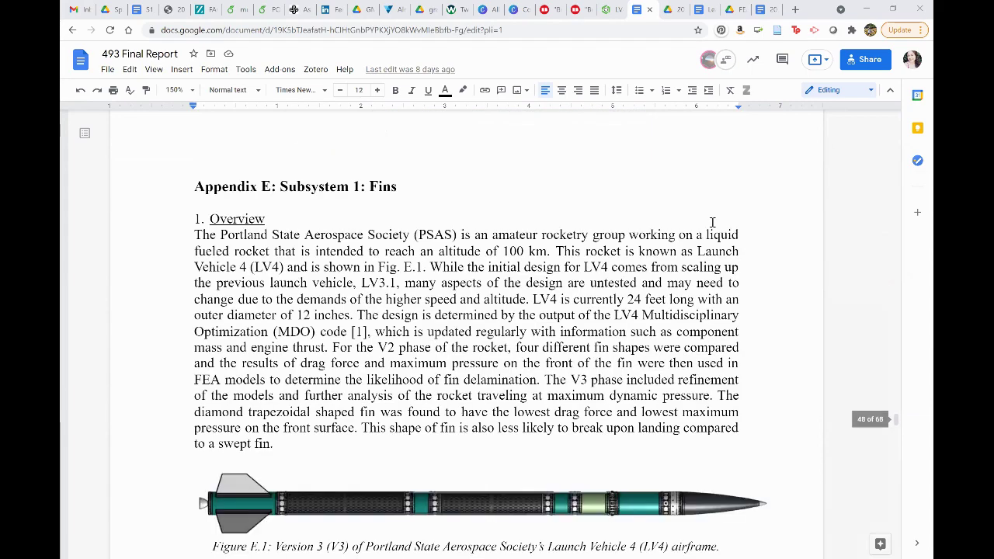
pyautogui.scroll(-2, 712, 223)
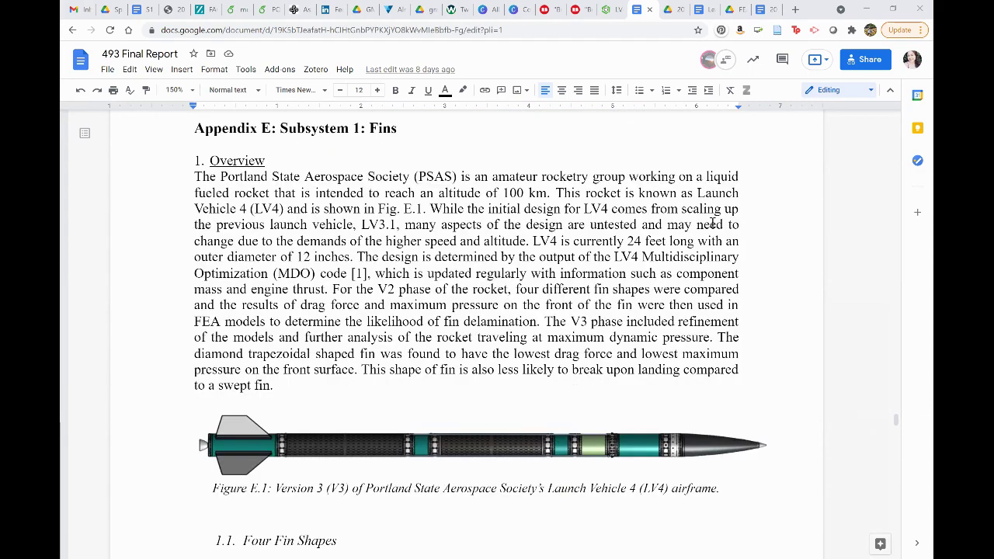
pyautogui.scroll(-2, 712, 223)
pyautogui.scroll(2, 703, 257)
pyautogui.scroll(-10, 571, 295)
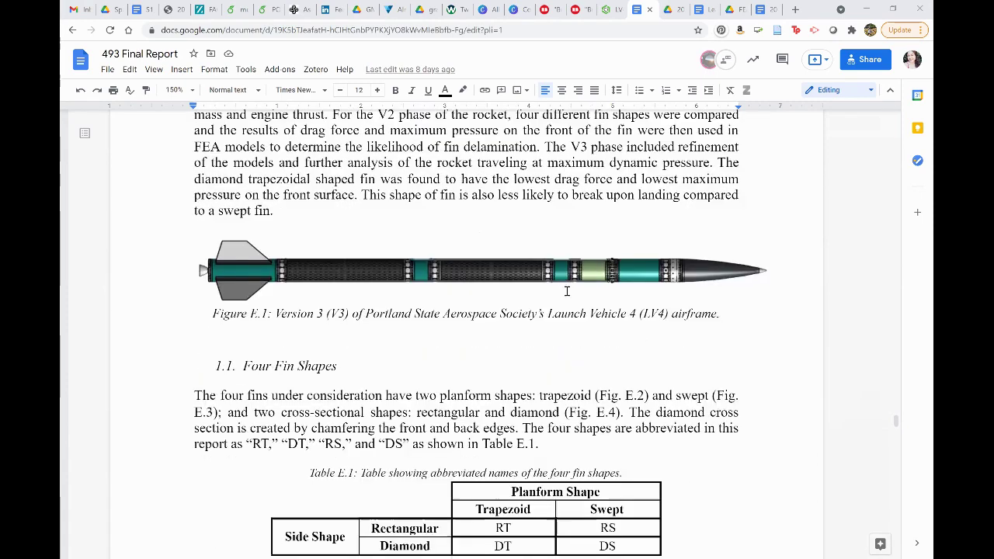
pyautogui.scroll(-14, 581, 311)
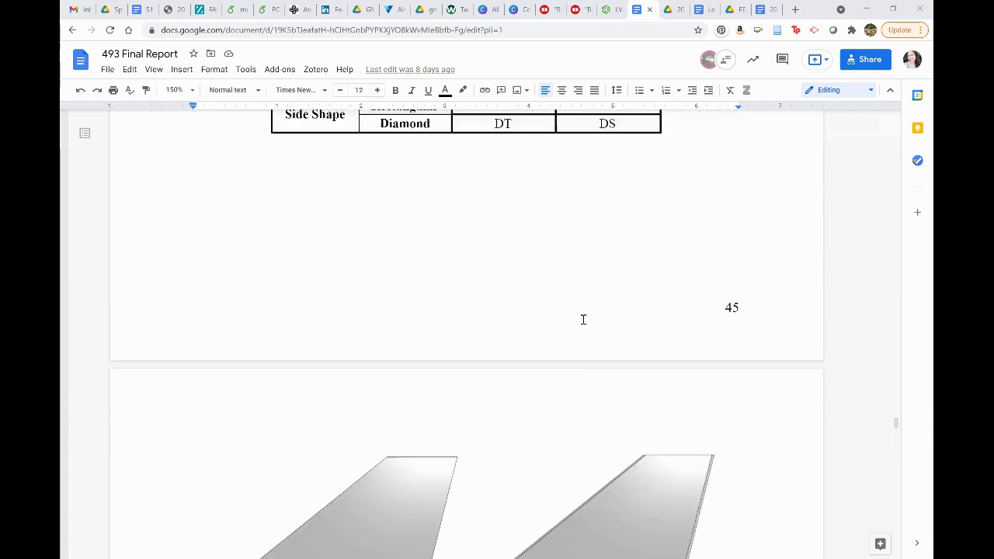
pyautogui.scroll(-11, 500, 243)
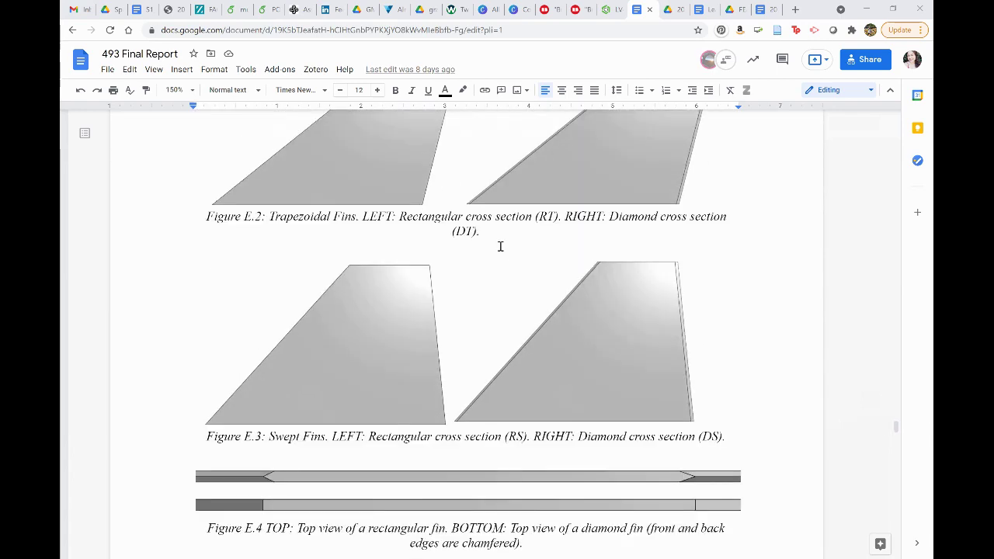
pyautogui.scroll(-13, 573, 312)
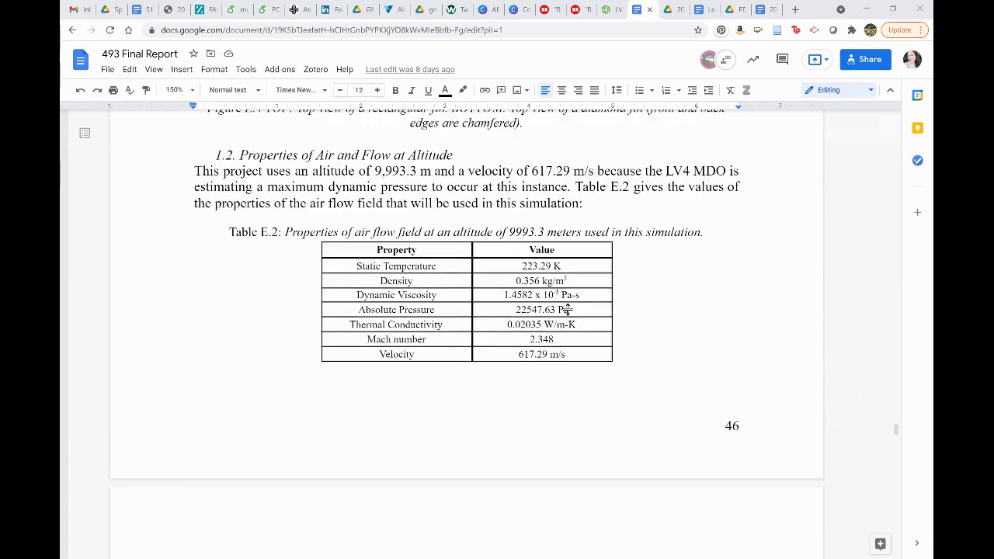
# Review Appendix E's physical model and boundary conditions, CFD software features, mesh parameters and CFD results
pyautogui.scroll(-5, 564, 303)
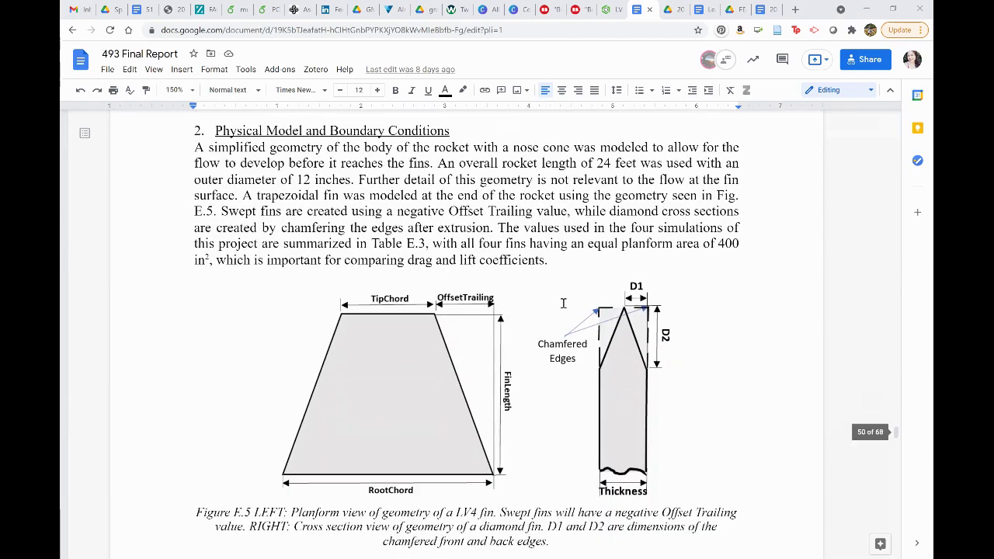
pyautogui.scroll(-10, 638, 357)
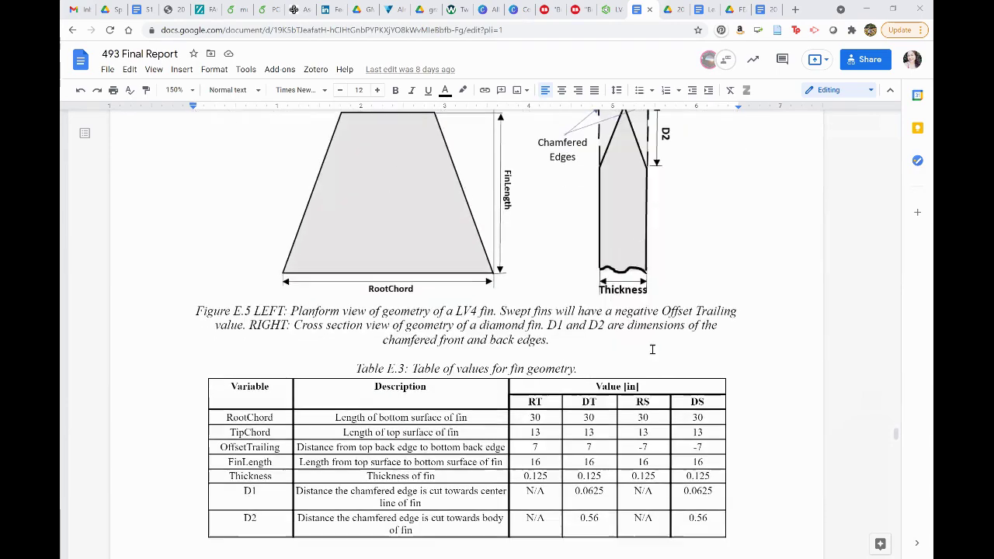
pyautogui.scroll(-10, 638, 357)
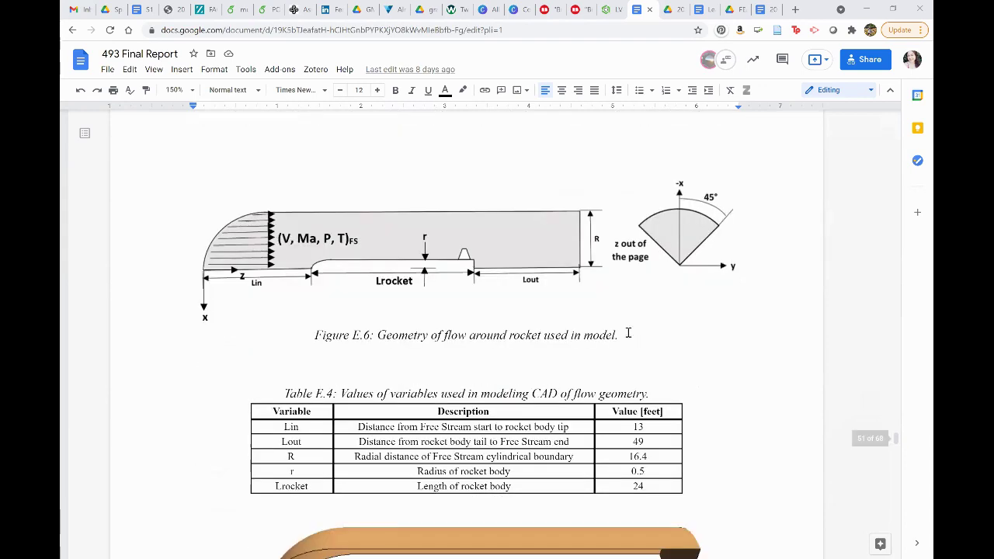
pyautogui.scroll(-4, 627, 330)
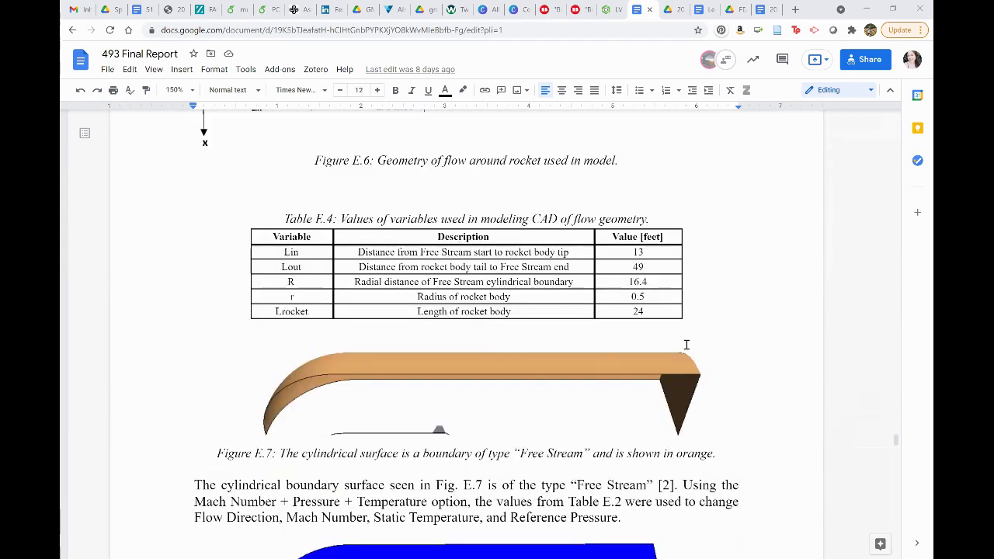
pyautogui.scroll(-8, 685, 344)
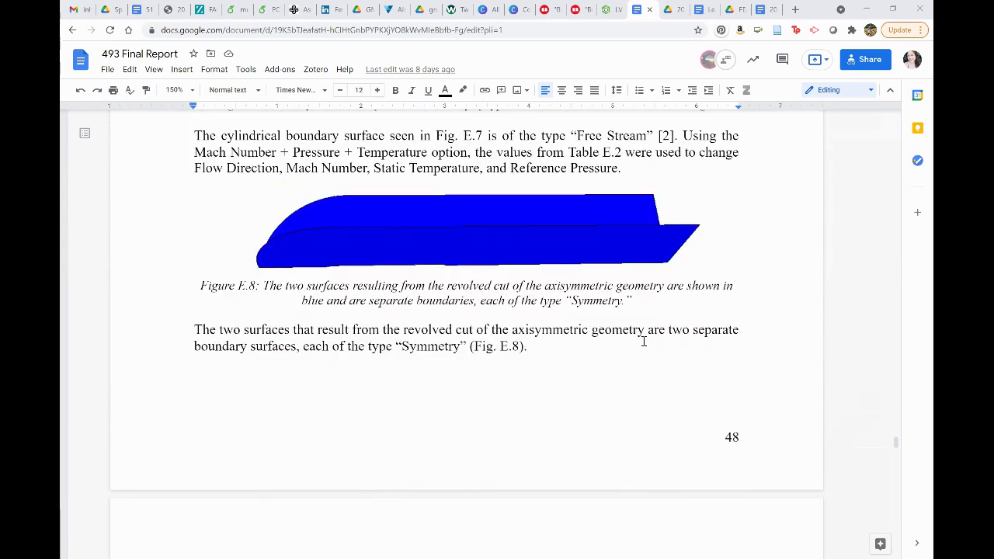
pyautogui.scroll(-11, 642, 342)
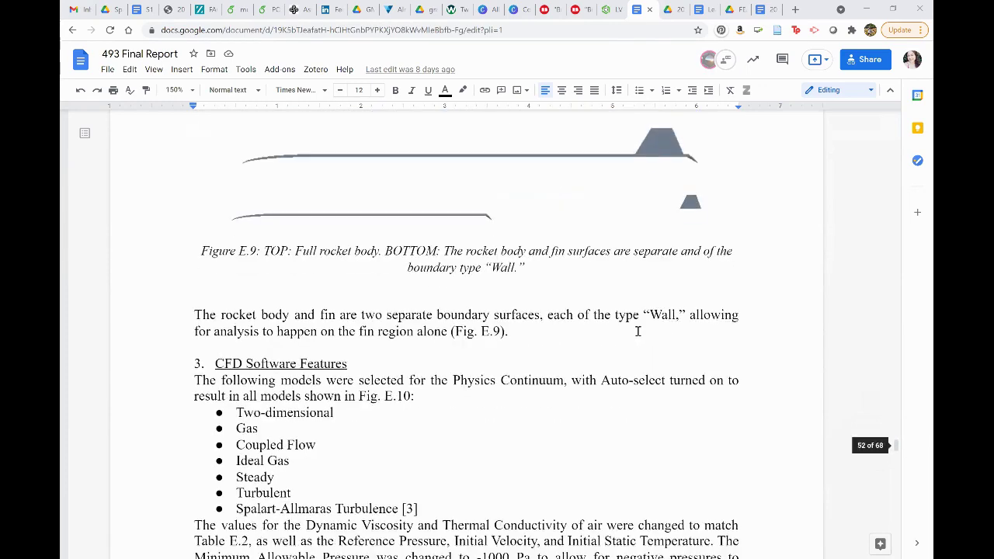
pyautogui.scroll(-16, 635, 328)
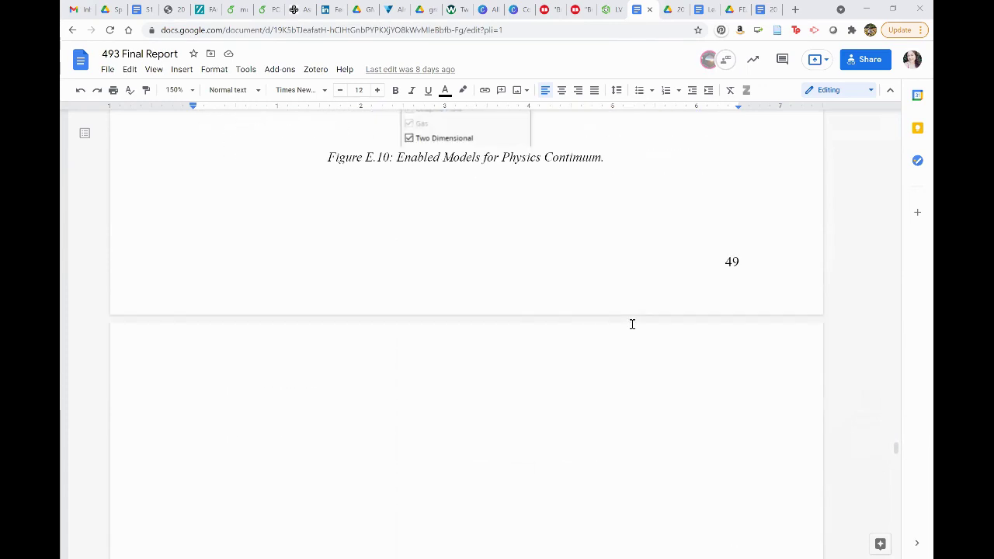
pyautogui.scroll(-7, 634, 324)
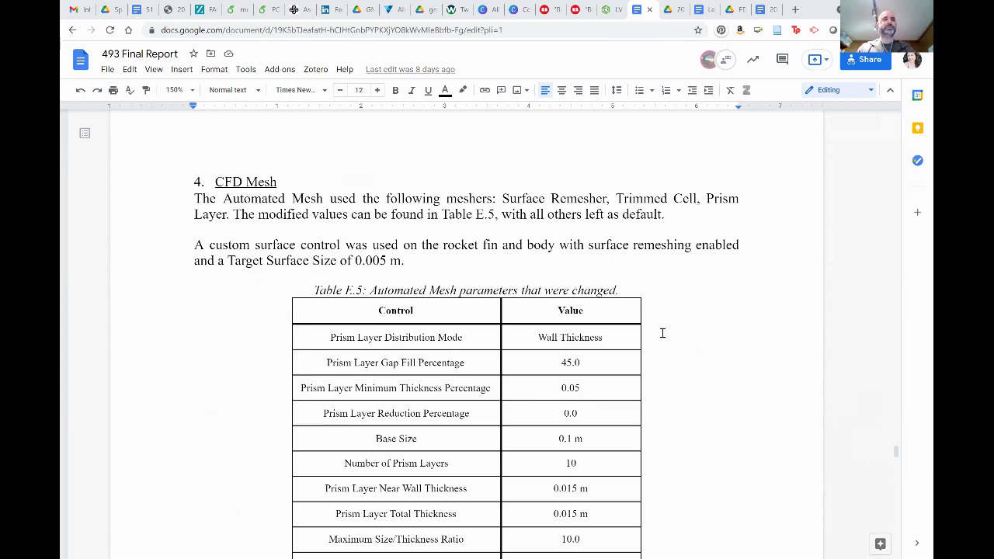
pyautogui.scroll(-7, 663, 333)
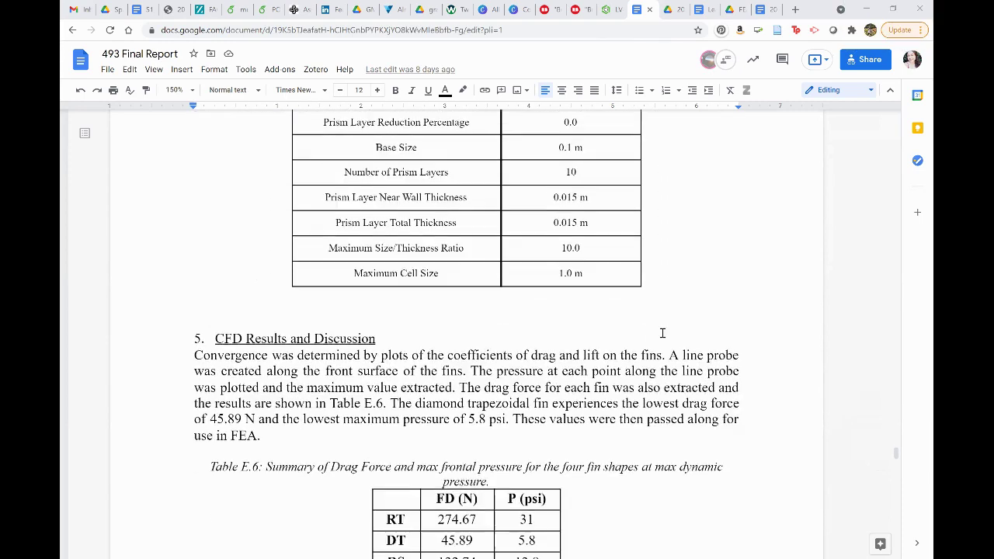
pyautogui.scroll(-7, 662, 333)
# Review Appendix E's fin FEA section, covering material properties, the bonded fin assembly and the shell and solid model setups in figures E.11 to E.14
pyautogui.scroll(-3, 540, 277)
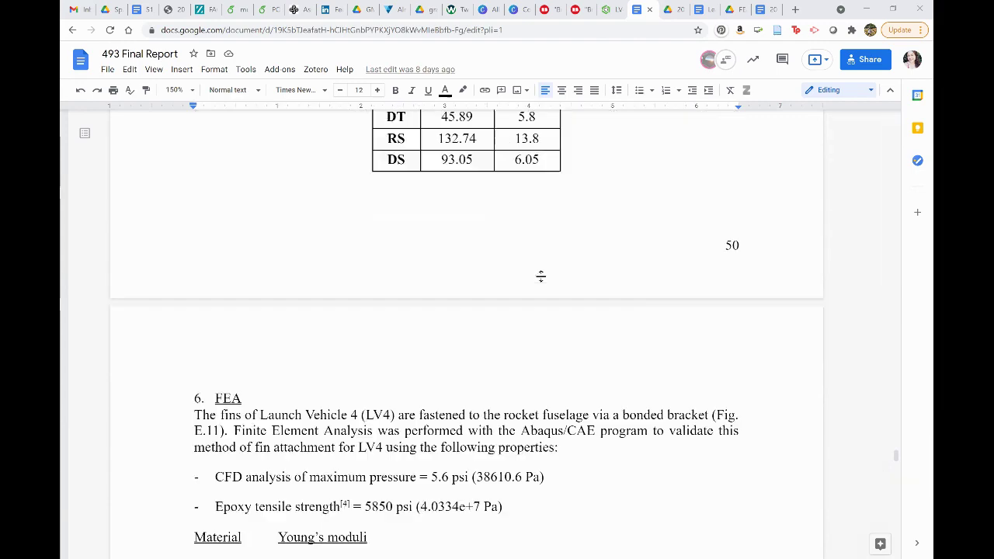
pyautogui.scroll(-5, 540, 277)
pyautogui.scroll(-4, 567, 282)
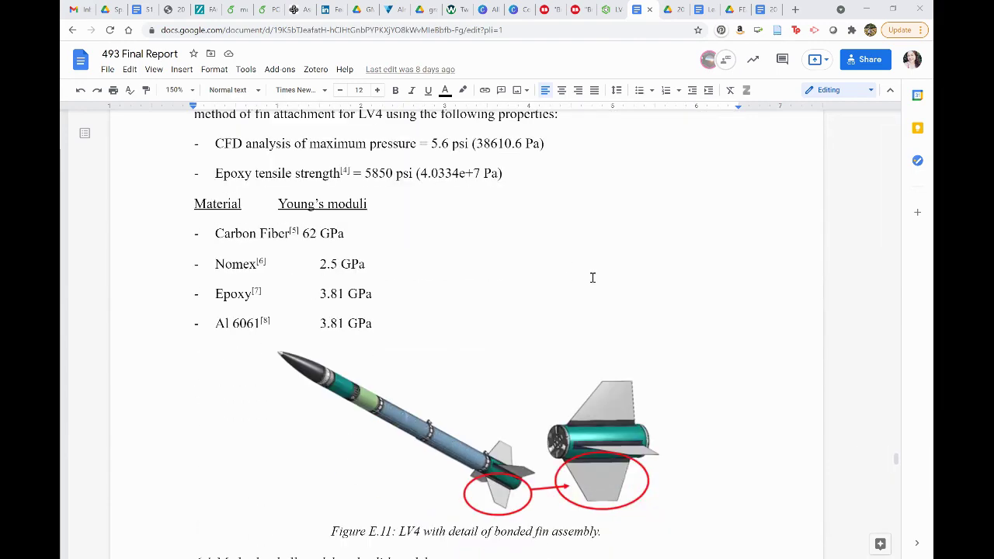
pyautogui.scroll(-6, 694, 284)
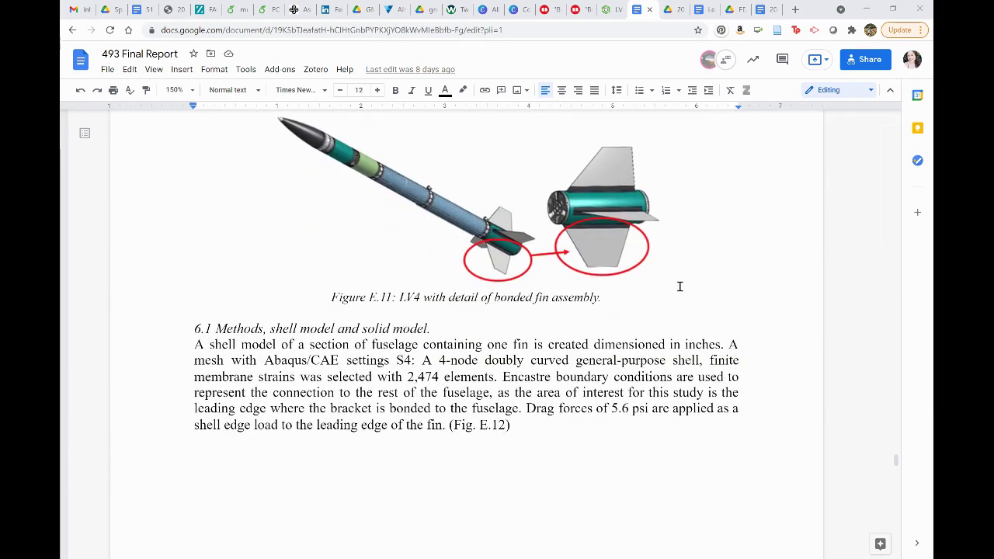
pyautogui.scroll(-9, 679, 286)
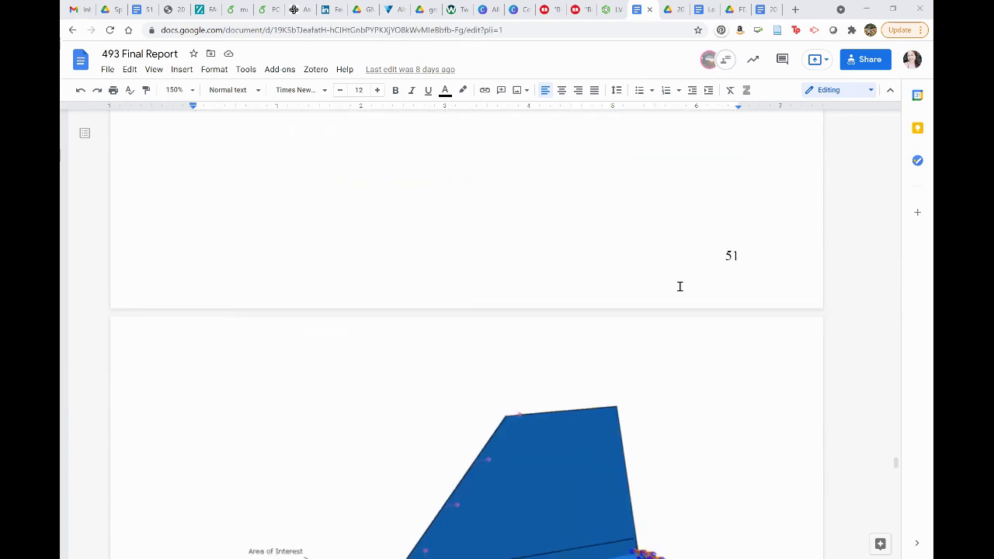
pyautogui.scroll(-9, 680, 287)
pyautogui.scroll(-3, 816, 297)
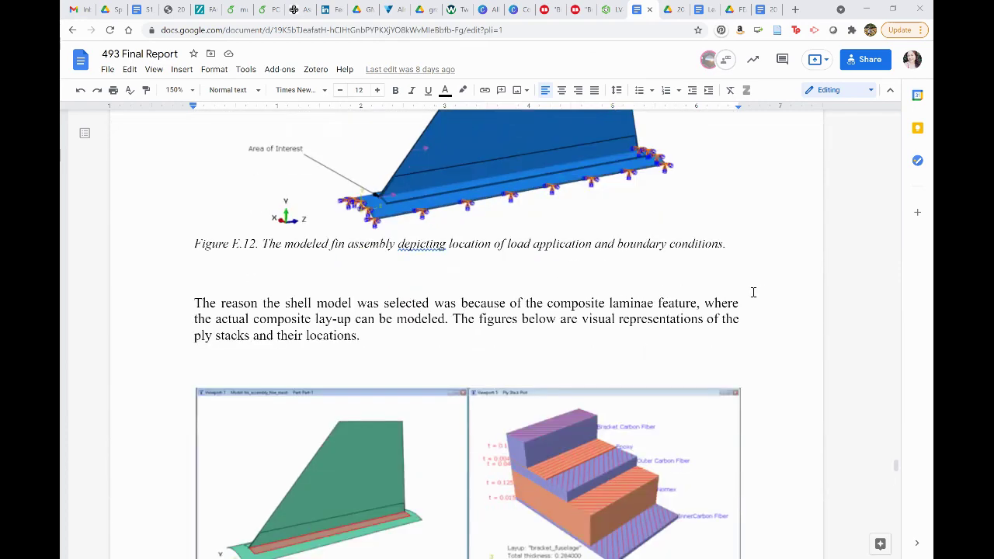
pyautogui.scroll(-7, 752, 292)
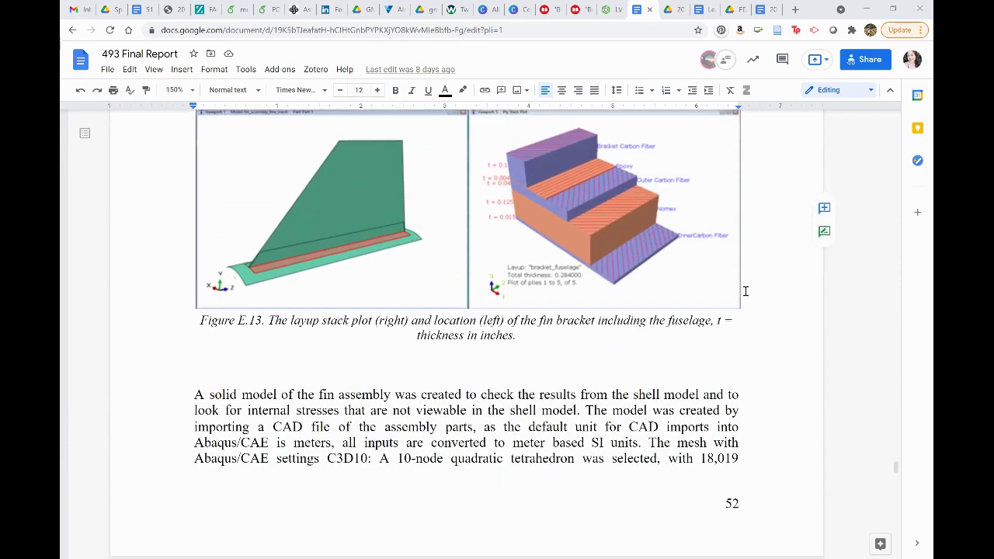
pyautogui.scroll(-6, 746, 291)
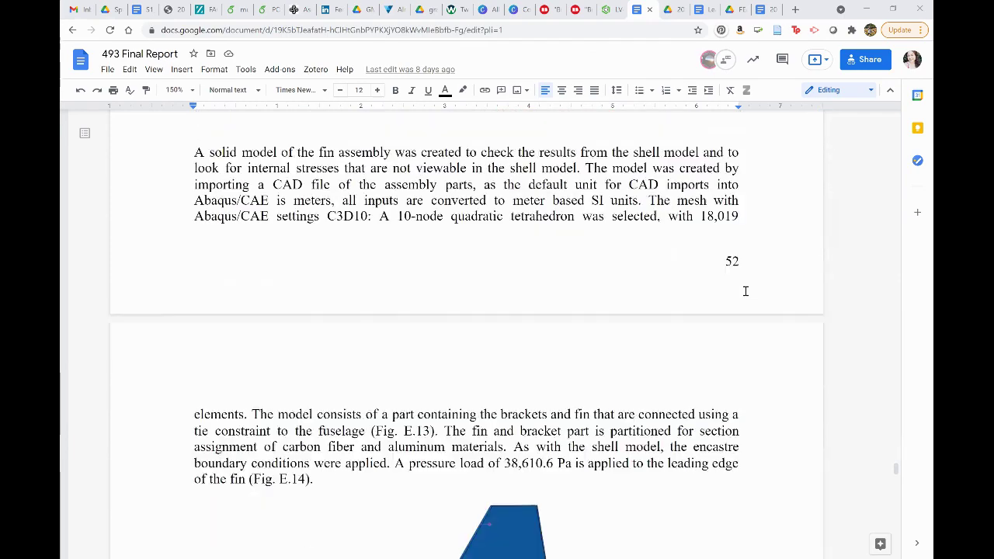
pyautogui.scroll(-9, 746, 291)
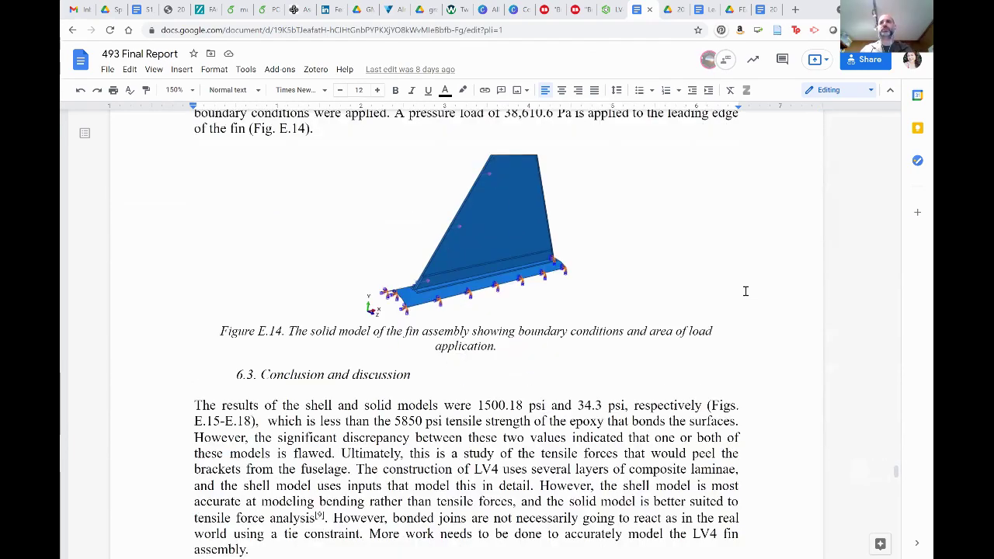
# Read the fin FEA conclusion and examine the shell and solid model results in figures E.15 to E.18, through to the References list
pyautogui.scroll(-3, 745, 291)
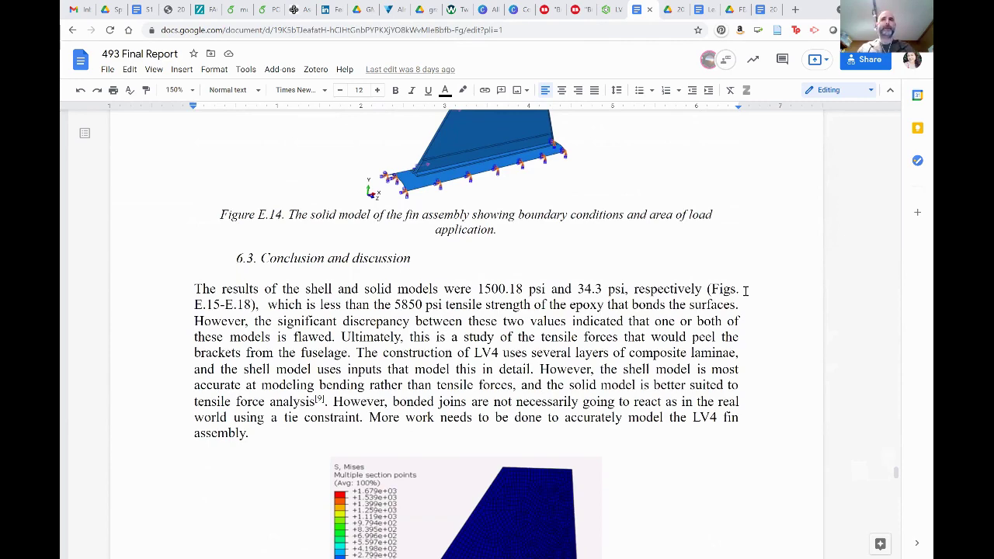
pyautogui.scroll(-3, 745, 291)
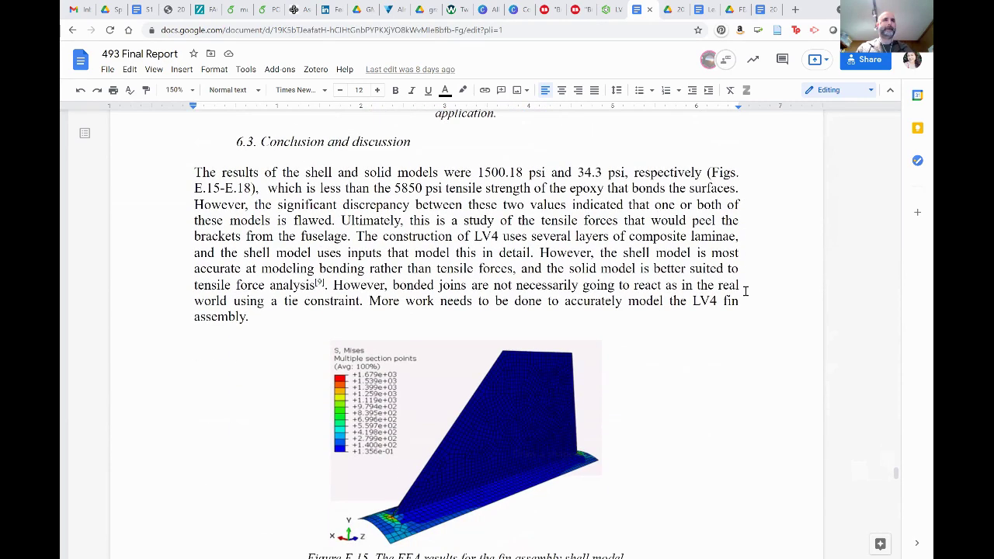
pyautogui.scroll(-7, 745, 291)
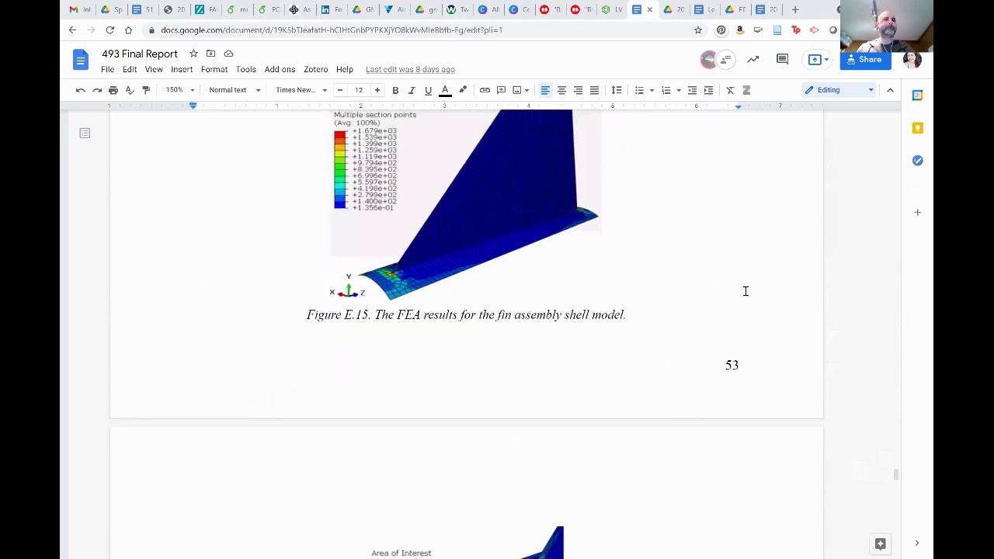
pyautogui.scroll(-8, 745, 291)
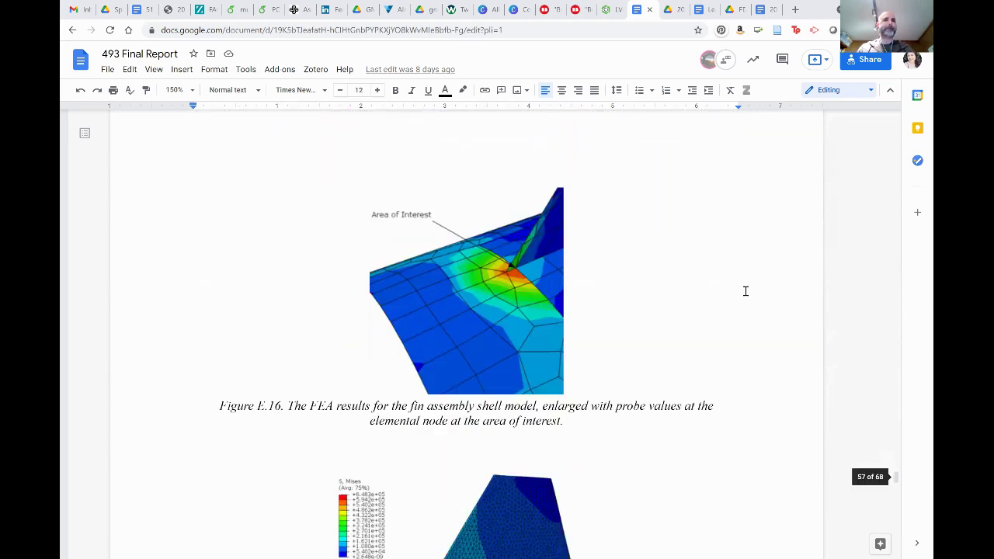
pyautogui.scroll(-8, 745, 291)
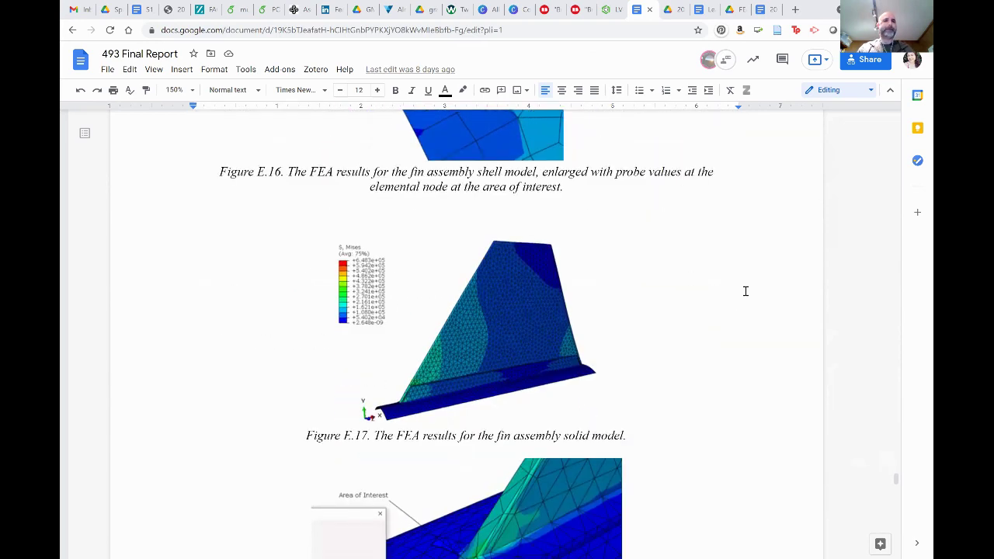
pyautogui.scroll(-6, 745, 292)
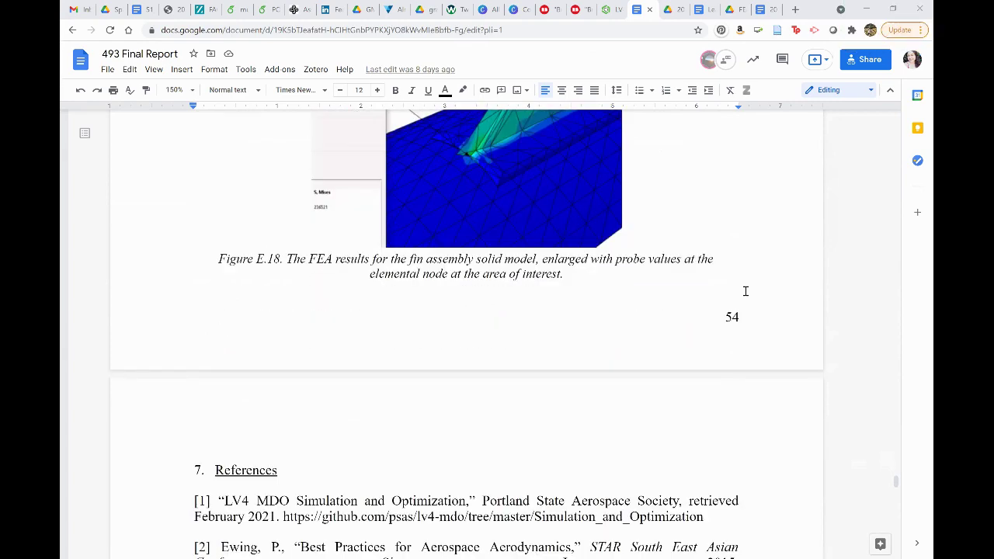
pyautogui.scroll(-3, 745, 291)
pyautogui.scroll(-15, 745, 291)
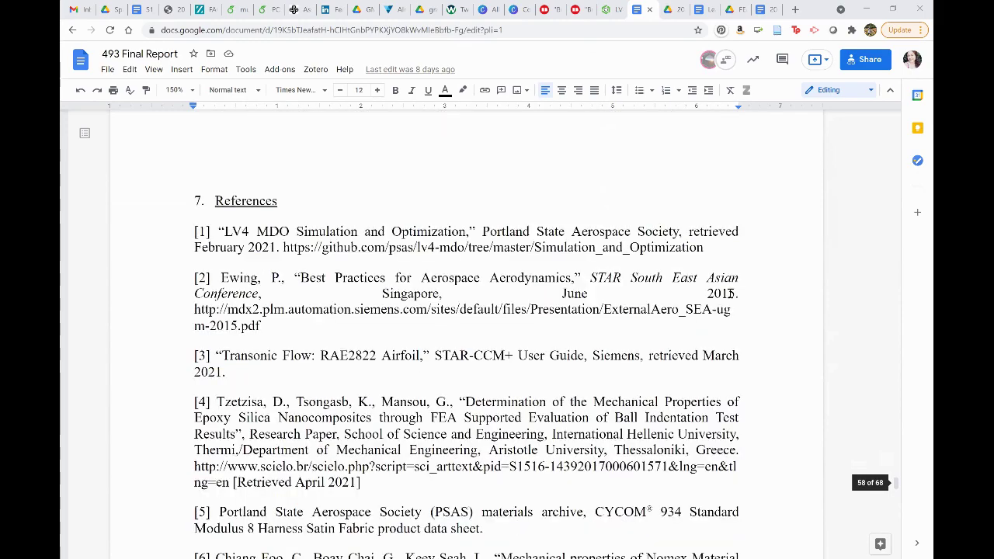
# Review Appendix F on the launch lugs, including the bracket assembly, first-iteration stress concentration and loading boundary conditions in figures F.1 to F.3
pyautogui.scroll(20, 729, 294)
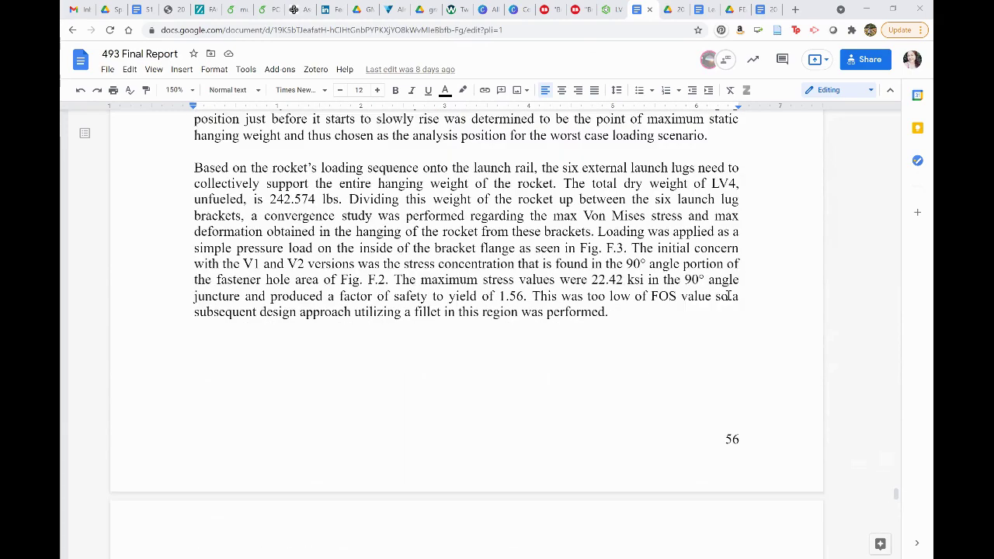
pyautogui.scroll(-5, 617, 336)
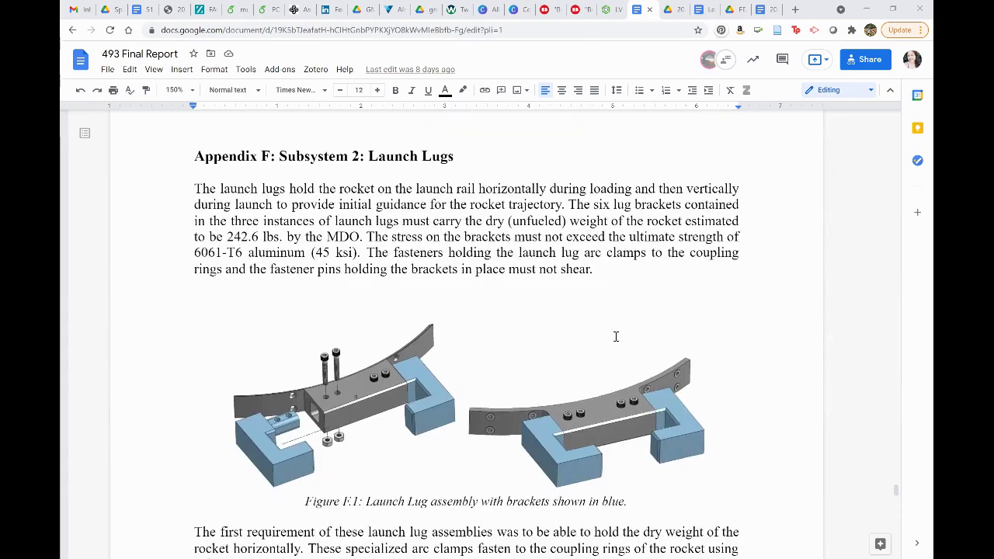
pyautogui.scroll(-10, 608, 330)
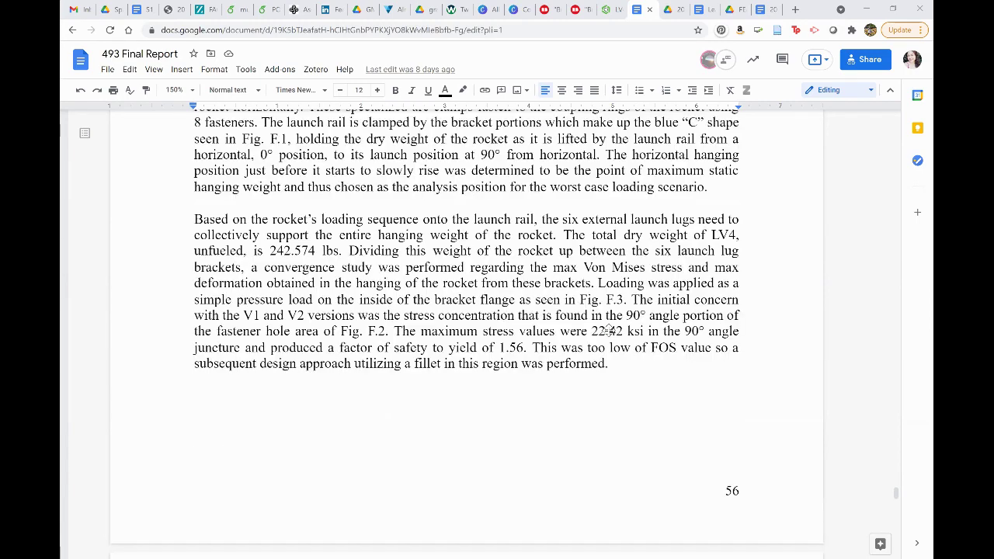
pyautogui.scroll(-1, 616, 240)
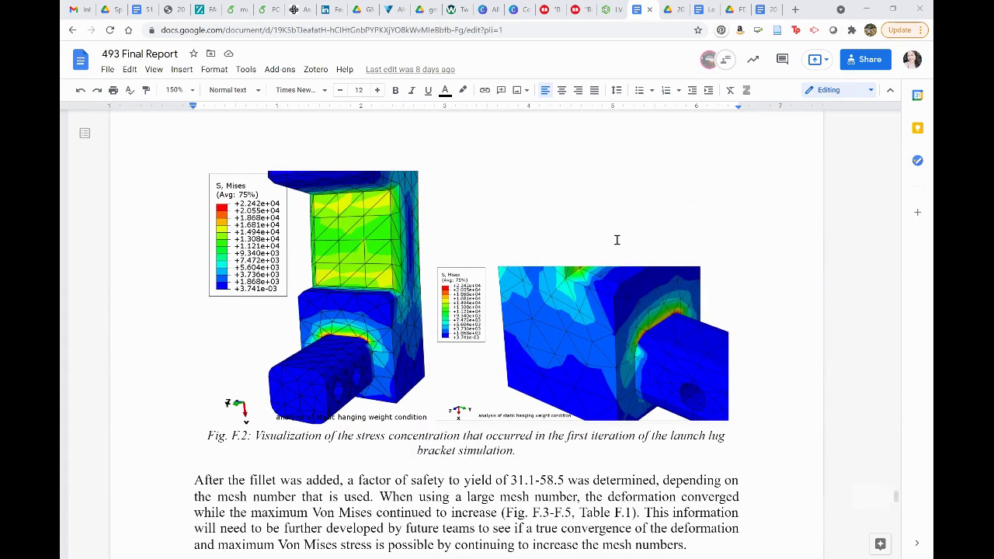
pyautogui.scroll(3, 616, 240)
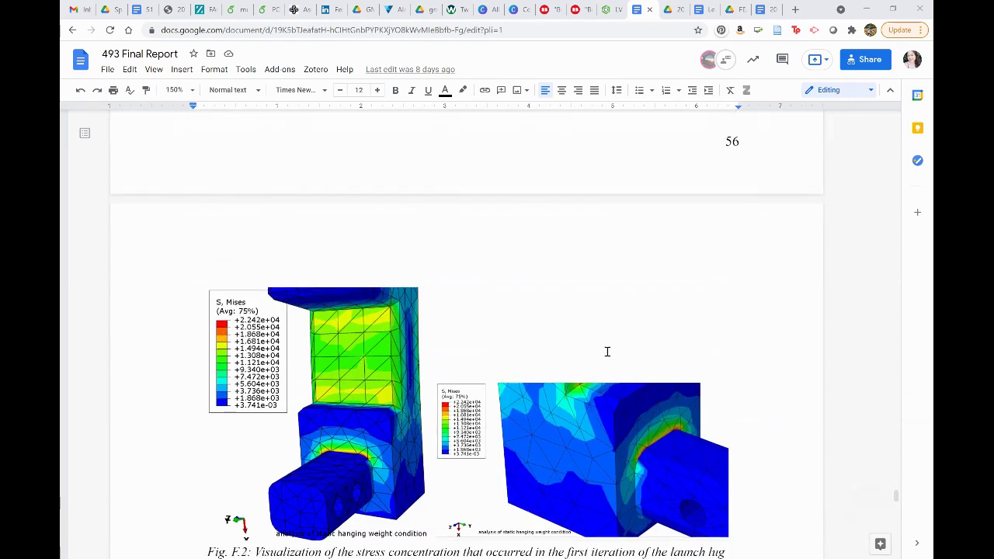
pyautogui.scroll(-6, 596, 353)
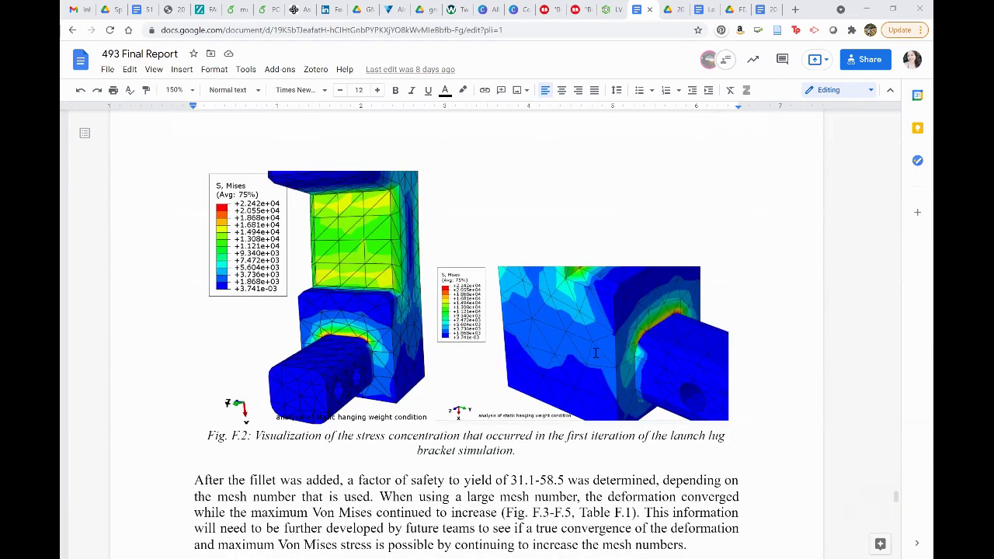
pyautogui.scroll(-4, 595, 354)
pyautogui.scroll(7, 595, 353)
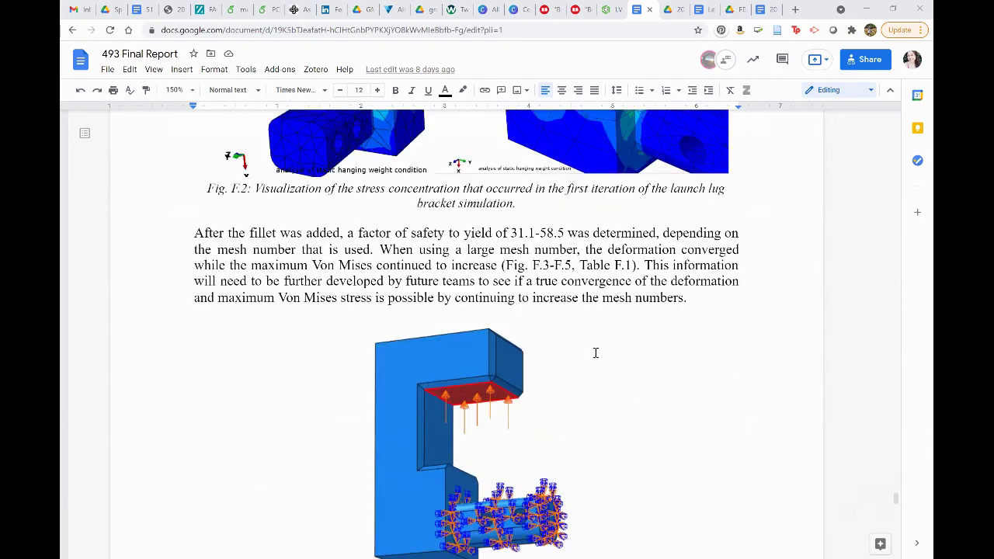
pyautogui.scroll(-9, 596, 354)
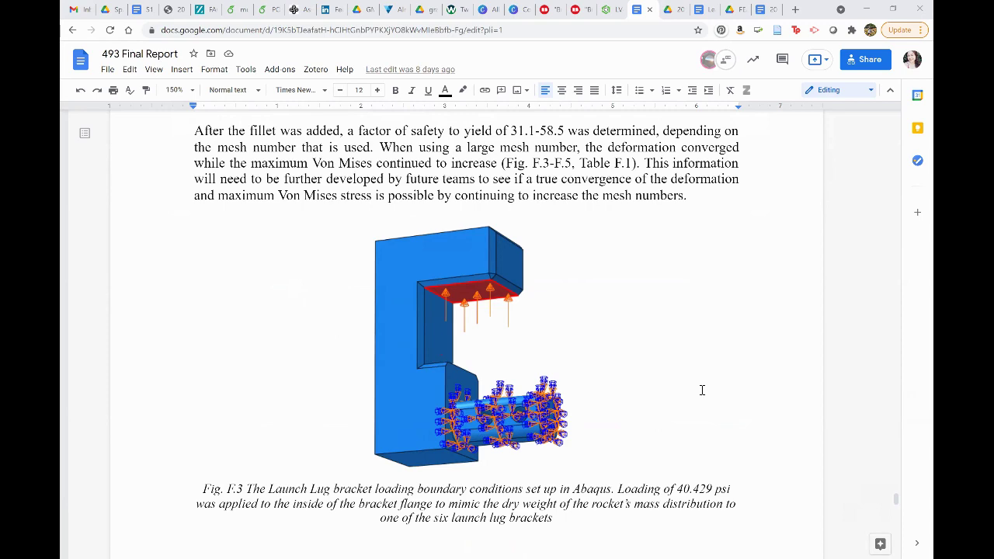
pyautogui.scroll(-3, 577, 295)
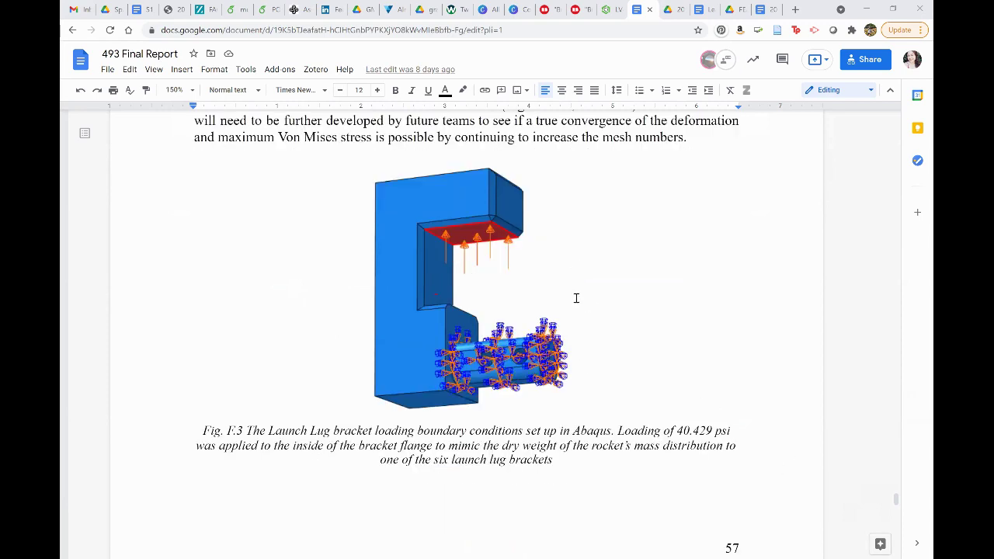
# Examine the six launch lug bracket mesh refinements in figure F.4 and the chart of Von Mises stress and deformation versus element number
pyautogui.scroll(-6, 556, 383)
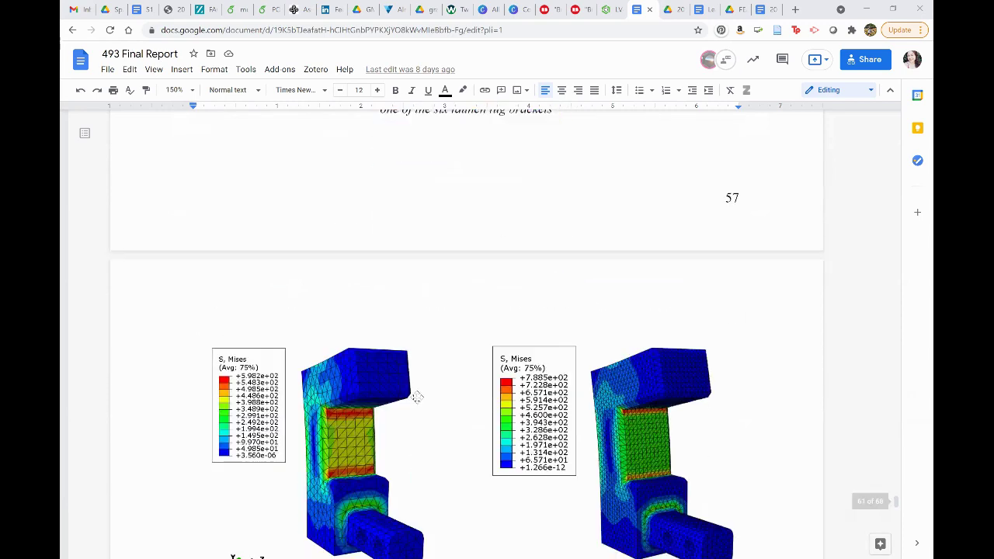
pyautogui.scroll(-1, 616, 329)
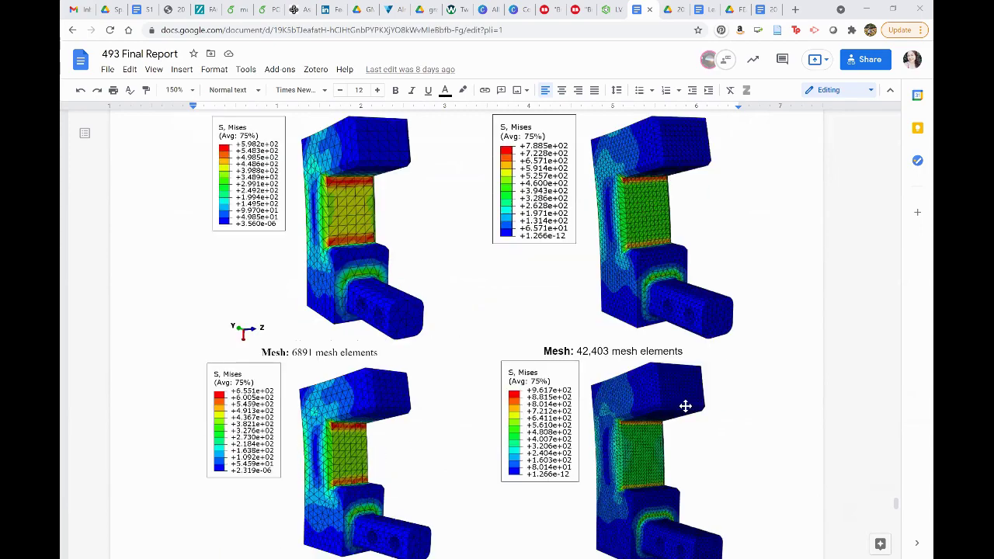
pyautogui.scroll(-2, 445, 394)
pyautogui.scroll(-2, 424, 388)
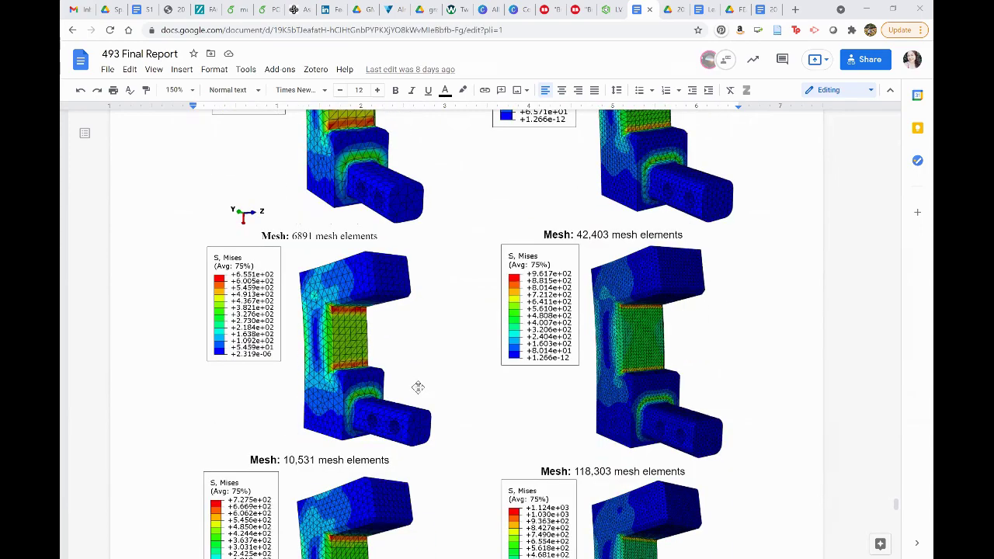
pyautogui.scroll(-2, 482, 408)
pyautogui.scroll(-1, 481, 409)
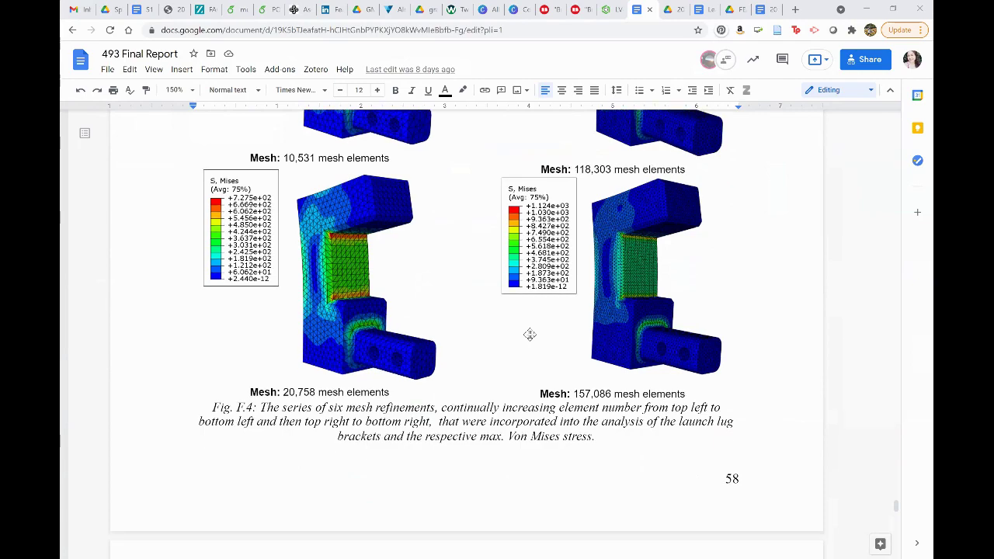
pyautogui.scroll(-1, 528, 334)
pyautogui.scroll(-6, 504, 307)
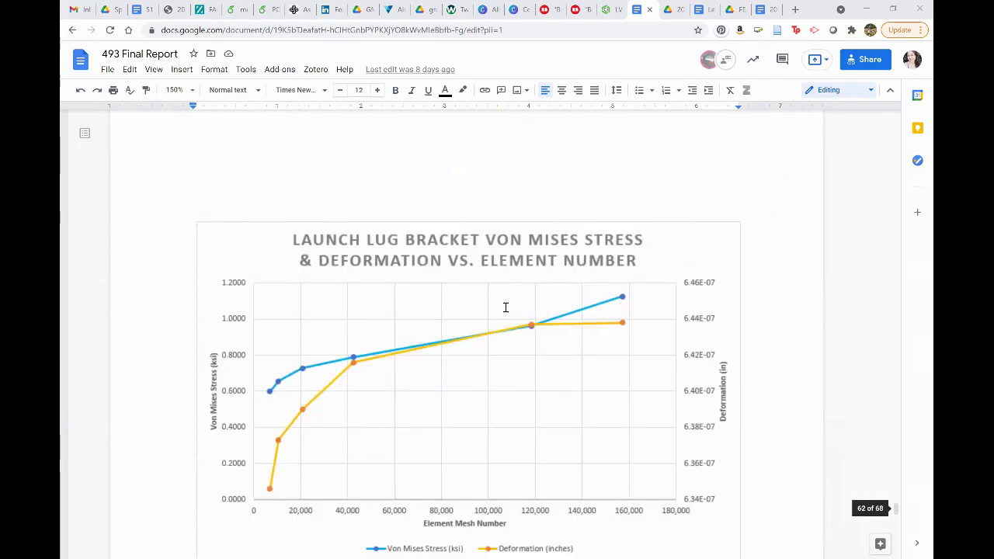
# Review Appendix G on the isotanks and end caps, covering the isogrid tank figures G.1 and G.2 and the welding seam analysis in figure G.3
pyautogui.scroll(-10, 504, 307)
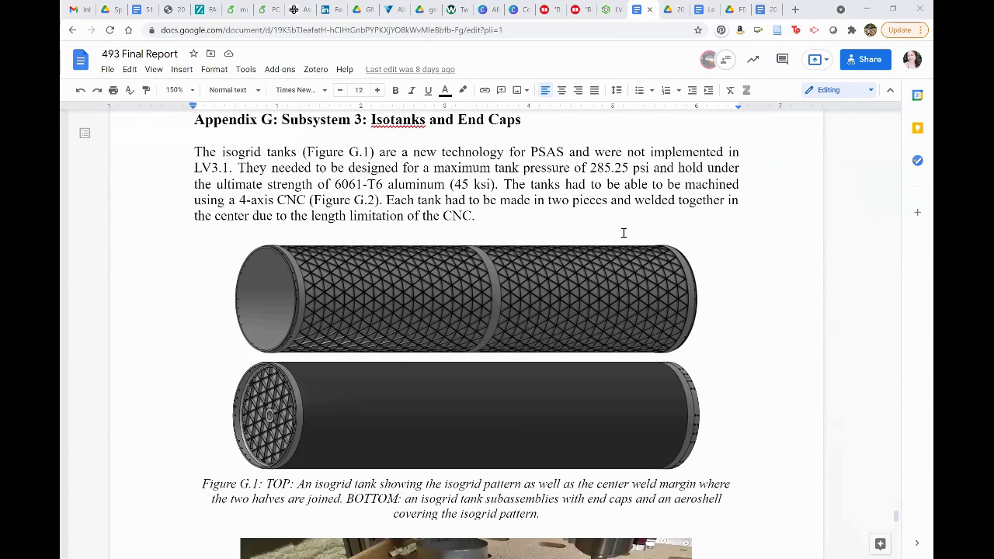
pyautogui.scroll(-8, 621, 231)
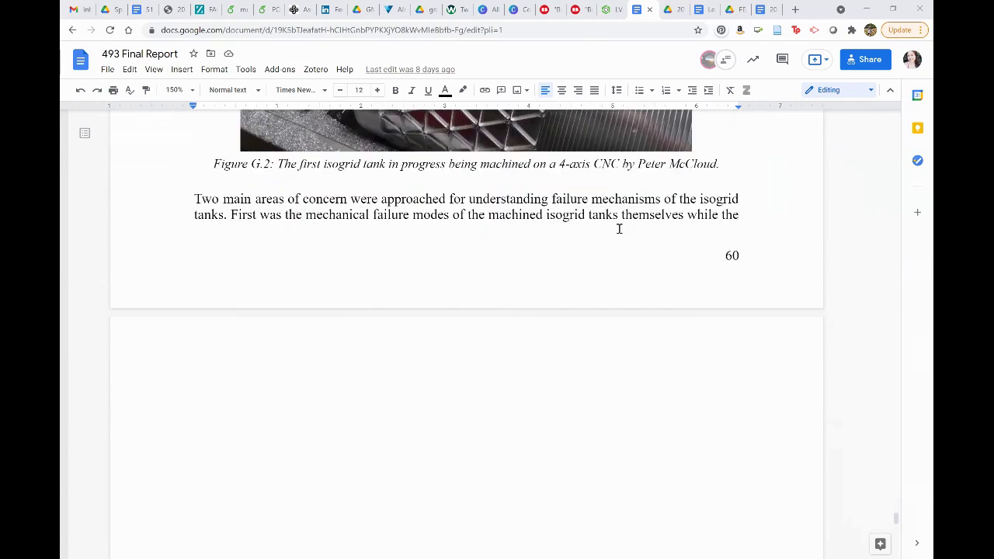
pyautogui.scroll(-10, 619, 229)
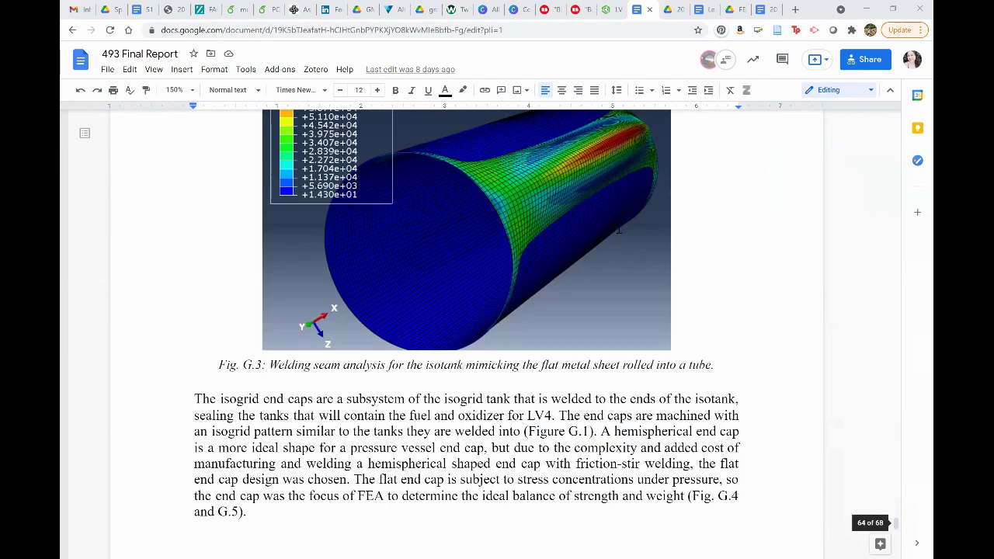
pyautogui.scroll(1, 505, 190)
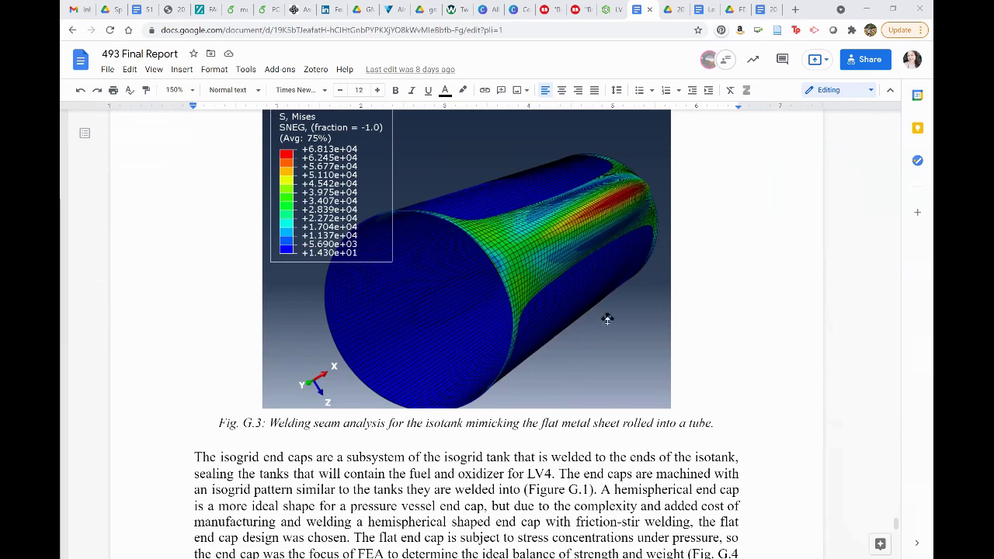
pyautogui.scroll(-5, 579, 382)
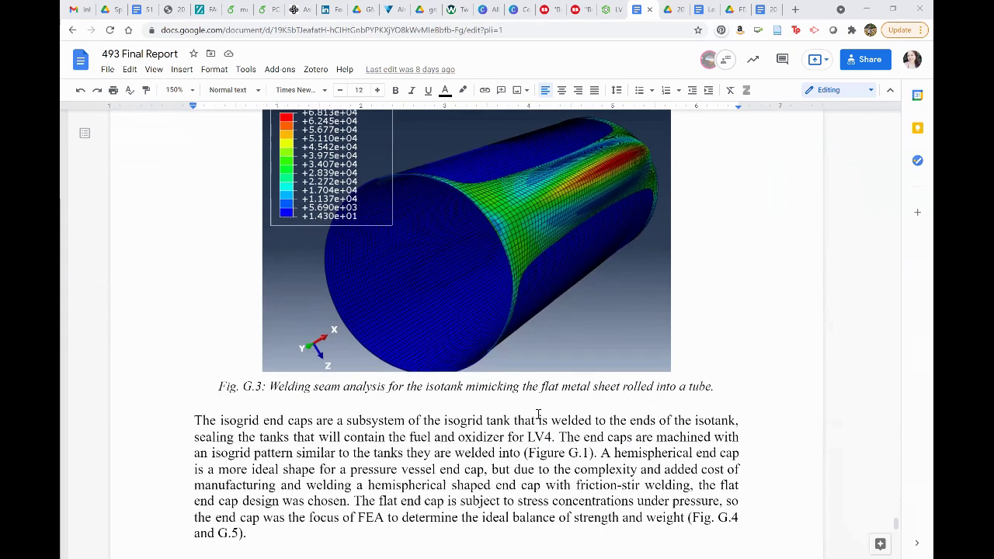
# Examine the end cap flat plate and solid model analyses in figures G.4 and G.5, and read the operating pressure paragraph below them
pyautogui.scroll(-4, 579, 382)
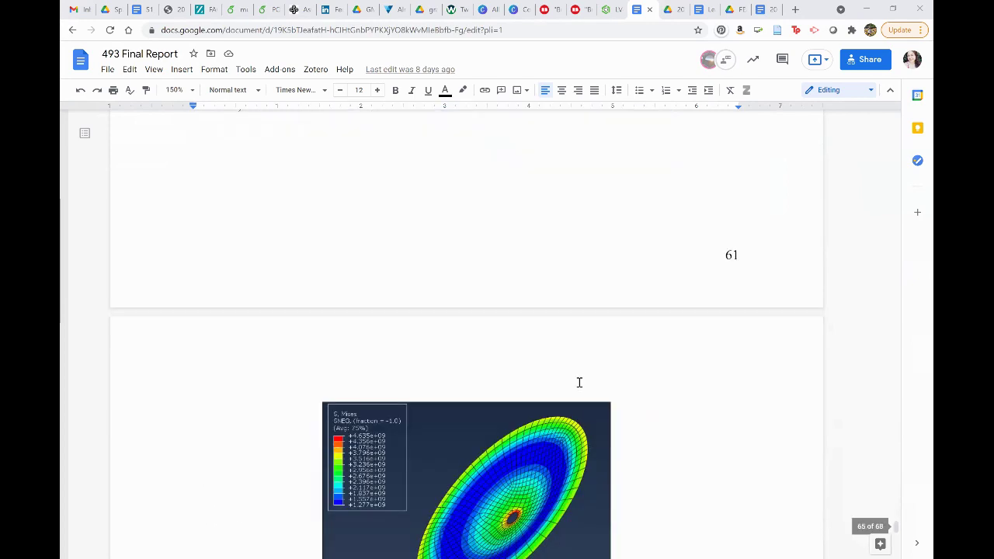
pyautogui.scroll(-1, 599, 373)
pyautogui.scroll(-1, 604, 378)
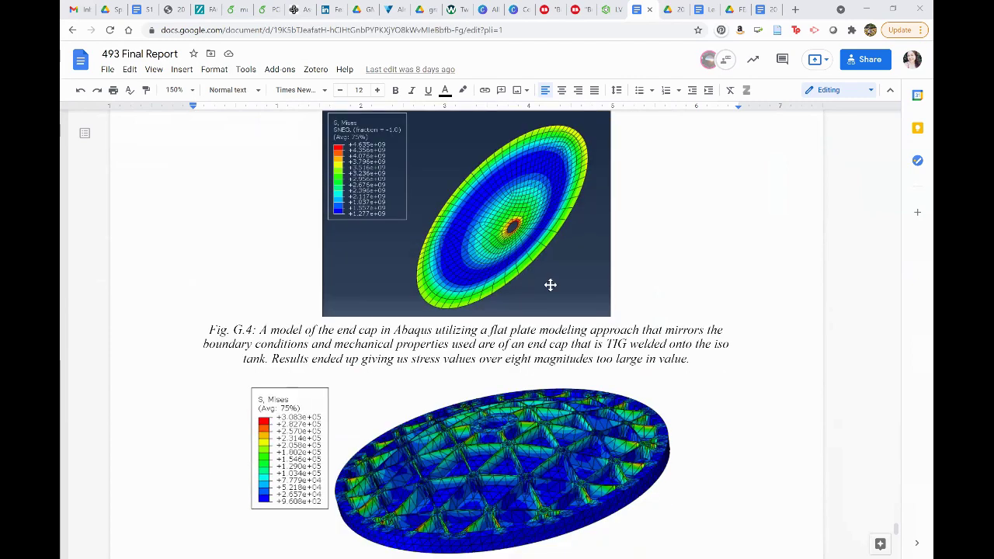
pyautogui.scroll(-2, 690, 375)
pyautogui.scroll(-1, 538, 357)
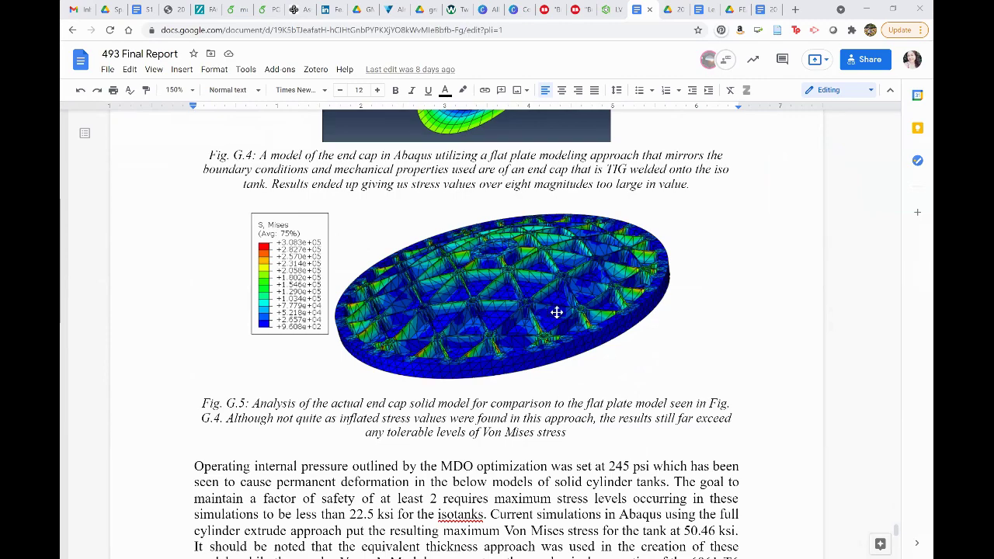
pyautogui.scroll(-3, 474, 319)
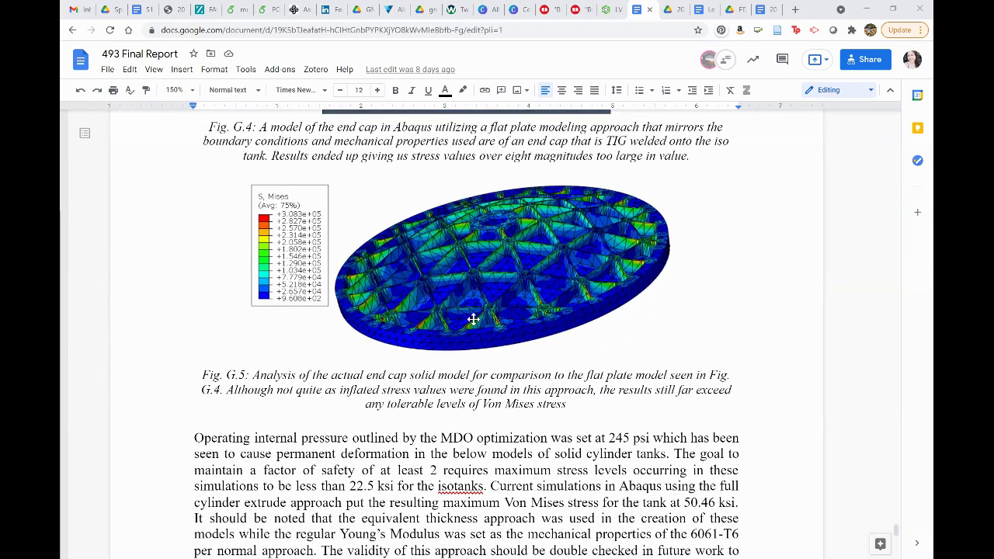
pyautogui.scroll(-2, 473, 319)
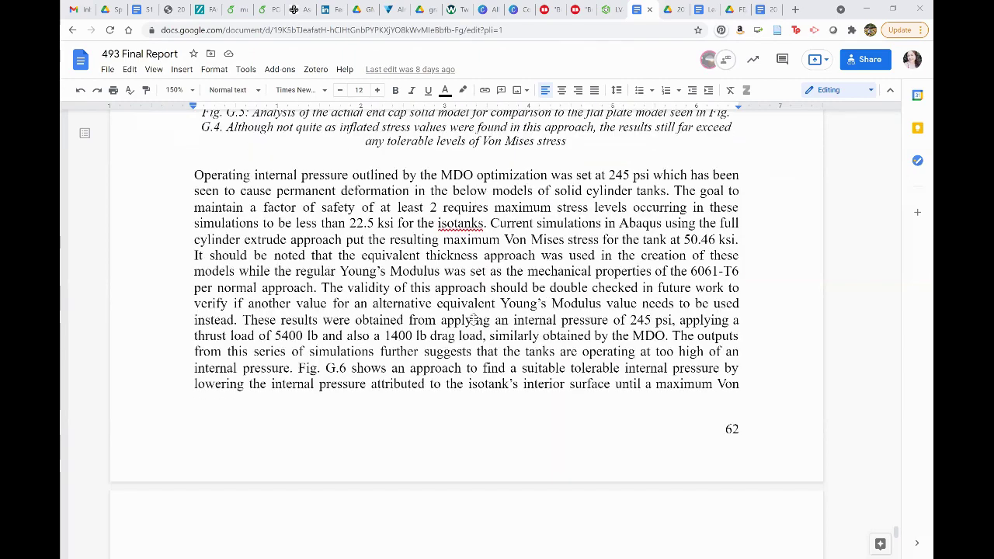
pyautogui.scroll(2, 474, 319)
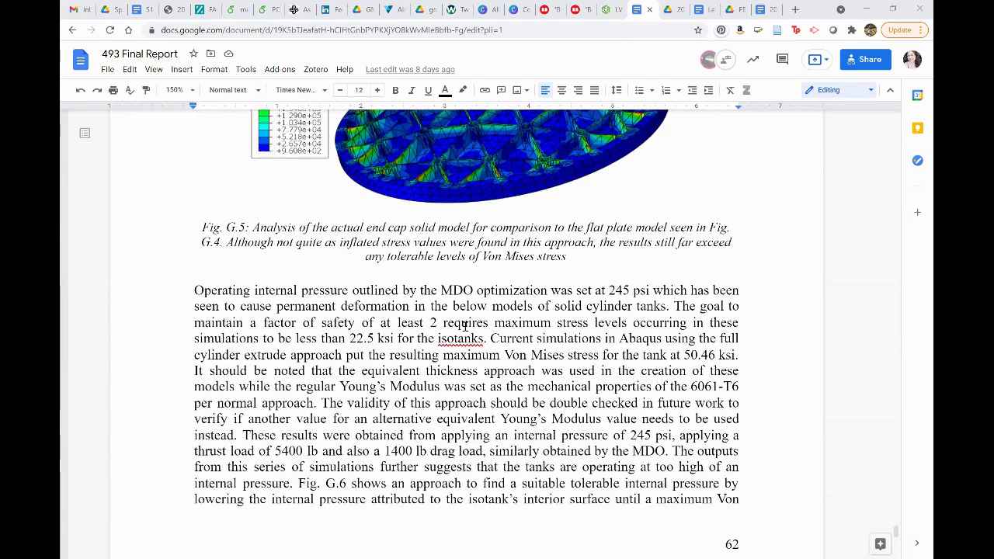
# Read the discussion of lowering the isotank's internal pressure and compare the four mesh and Von Mises stress results in figure G.6
pyautogui.scroll(-2, 466, 326)
pyautogui.scroll(-6, 466, 326)
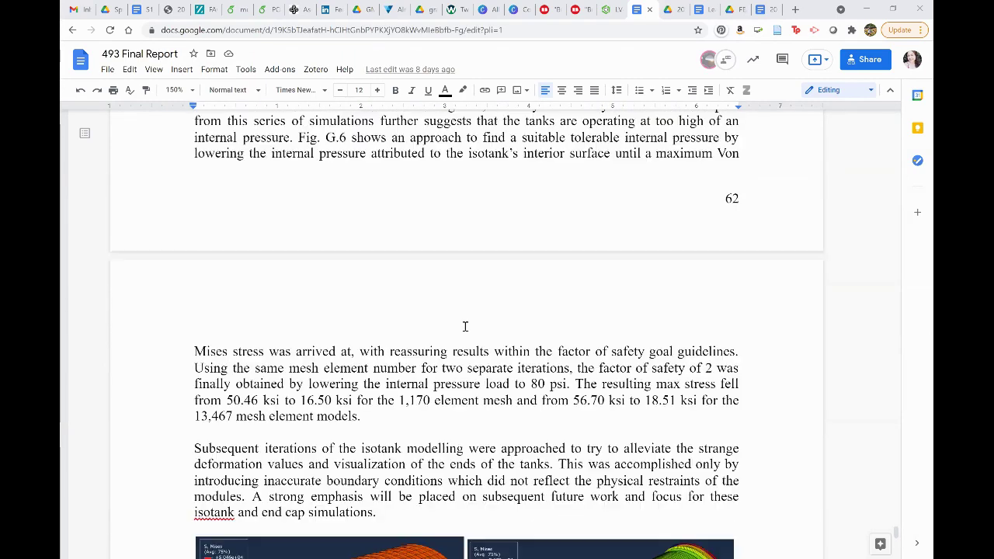
pyautogui.scroll(-4, 425, 216)
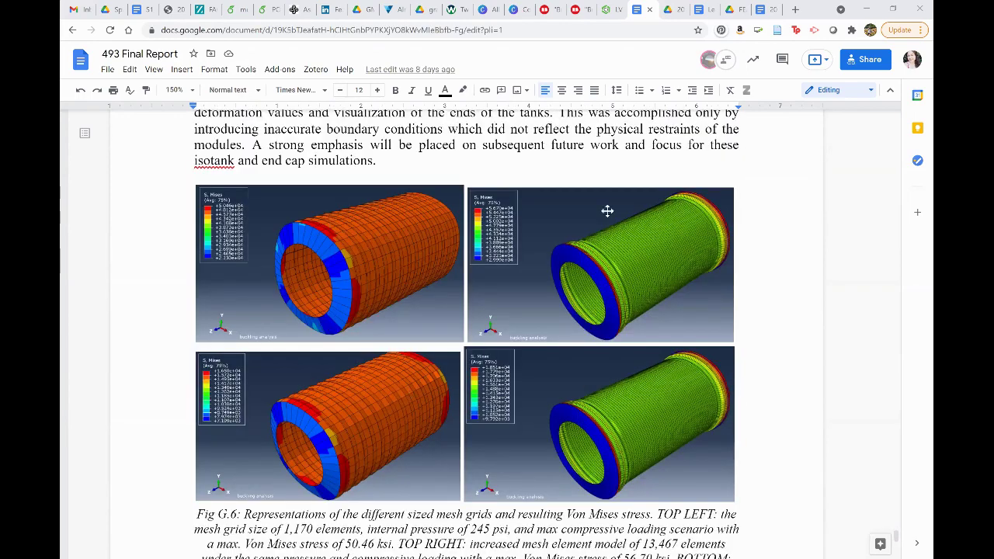
pyautogui.scroll(-2, 607, 210)
pyautogui.scroll(2, 727, 378)
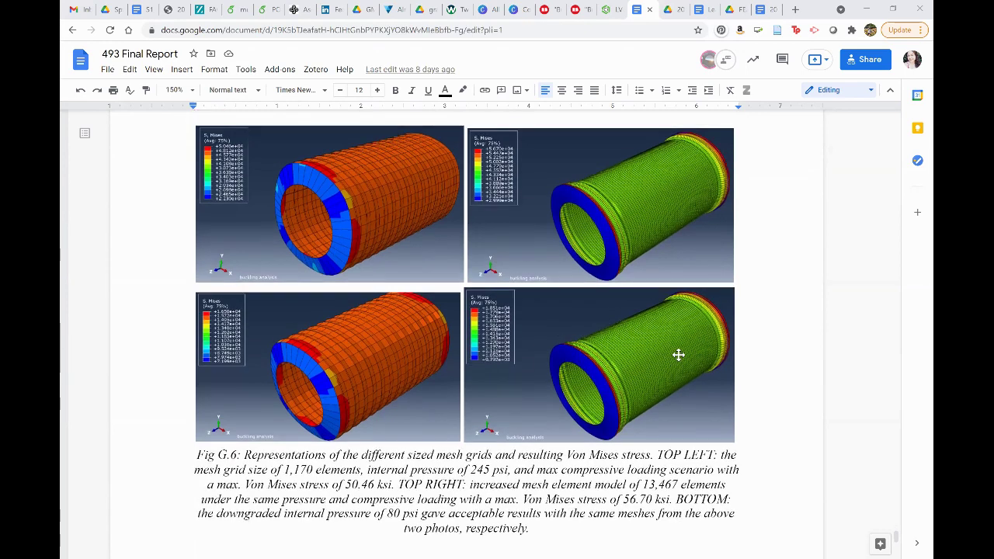
pyautogui.scroll(-1, 677, 355)
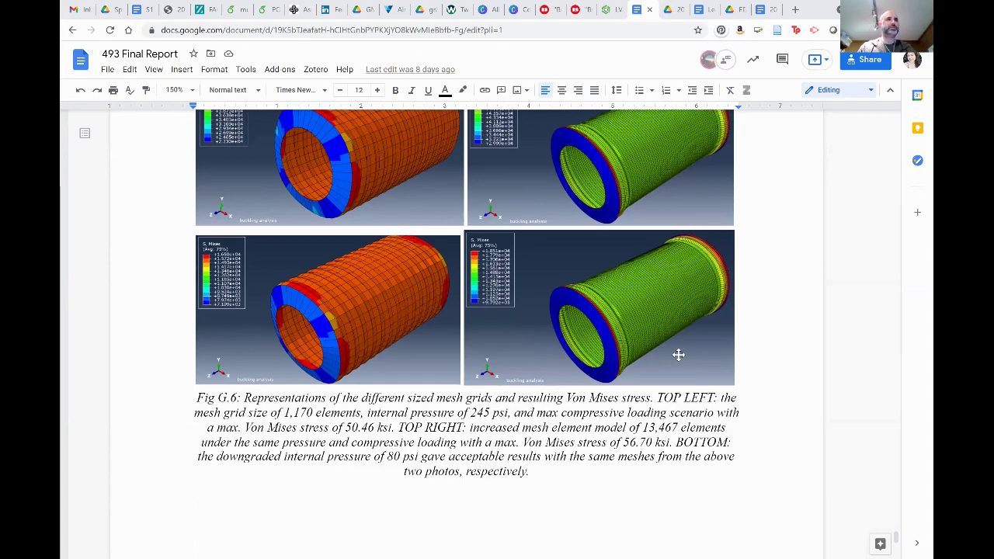
# Read Appendix Z on the ABET objectives, from the fin and nose cone cases through the isotank design outcome to the References
pyautogui.scroll(-5, 678, 355)
pyautogui.scroll(-4, 678, 355)
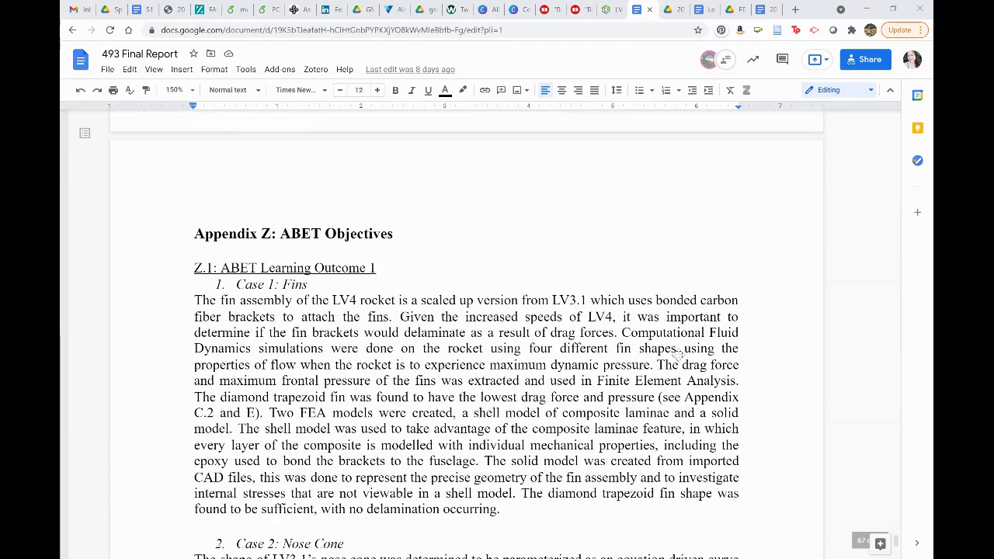
pyautogui.scroll(-5, 677, 354)
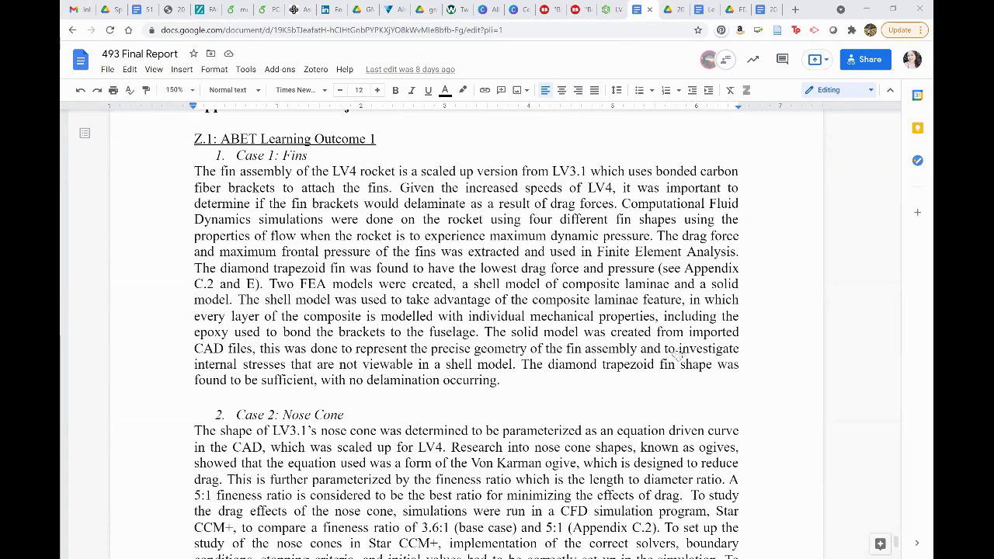
pyautogui.scroll(-7, 677, 355)
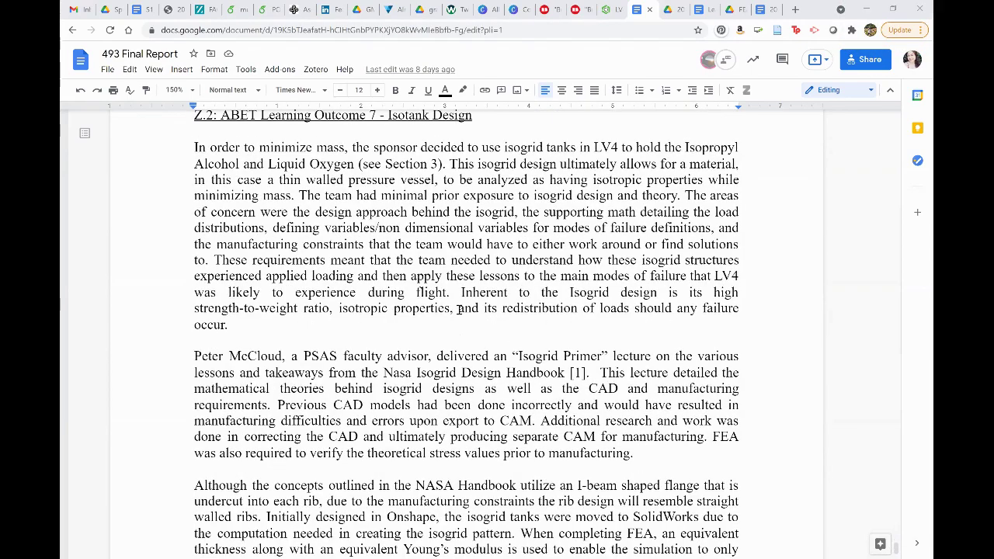
pyautogui.scroll(-5, 458, 308)
pyautogui.scroll(2, 454, 337)
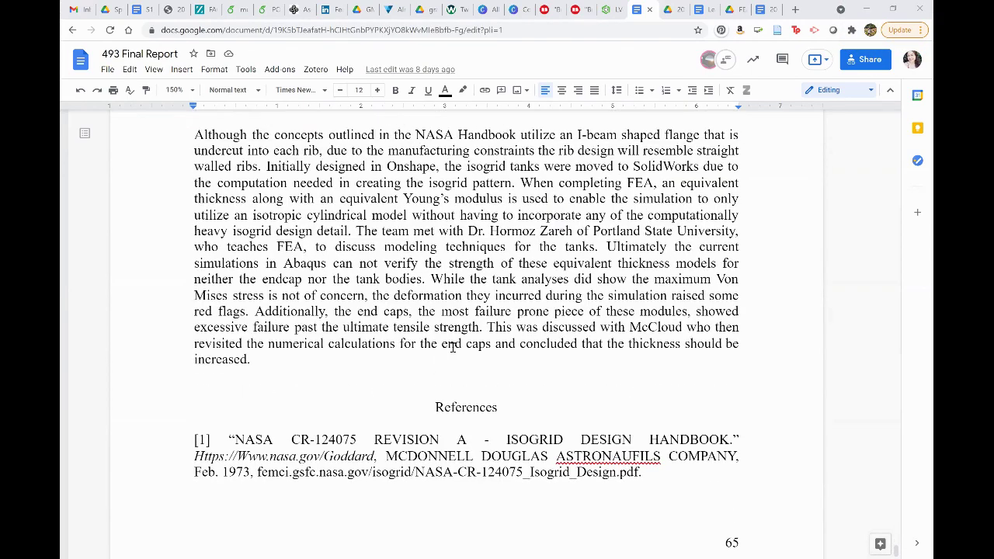
pyautogui.scroll(-2, 510, 347)
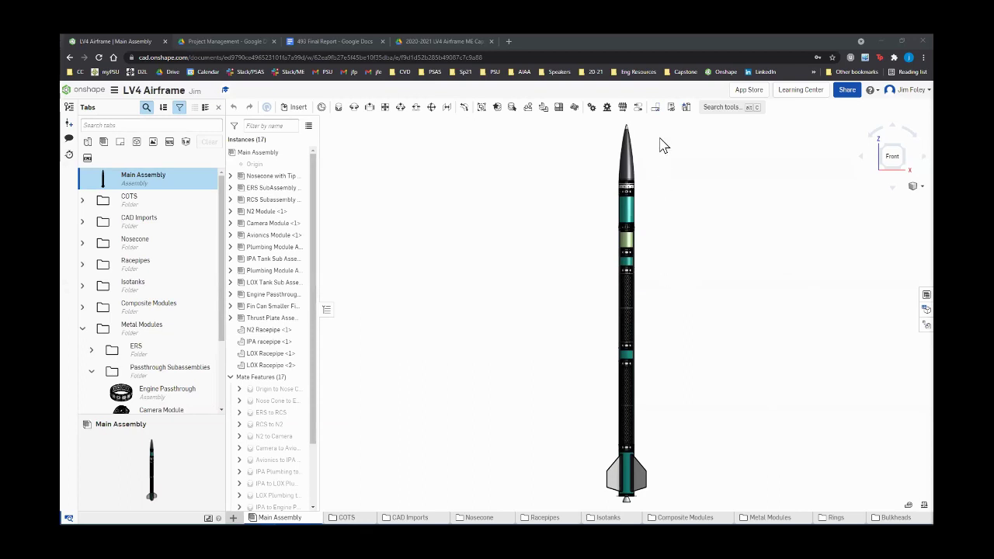
# In Onshape, inspect the LV4 Airframe main assembly from the nosecone down to the upper modules, including the rings below the nosecone
pyautogui.scroll(5, 633, 131)
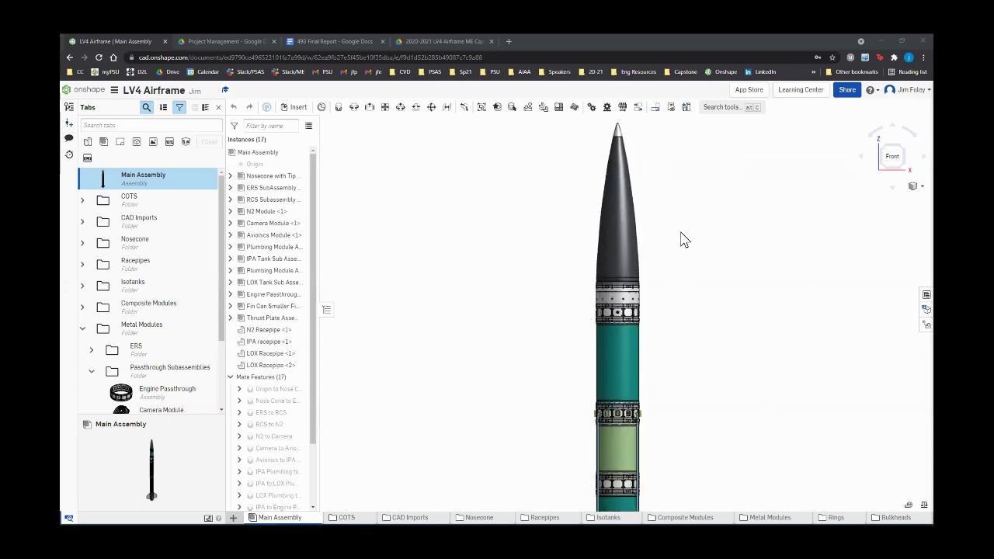
pyautogui.scroll(-2, 681, 240)
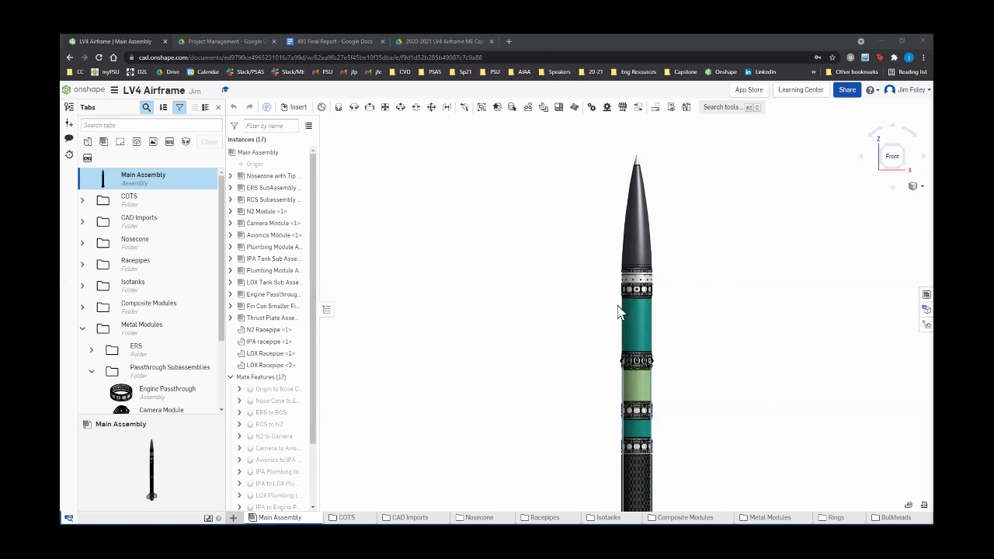
pyautogui.scroll(4, 659, 276)
pyautogui.scroll(3, 659, 276)
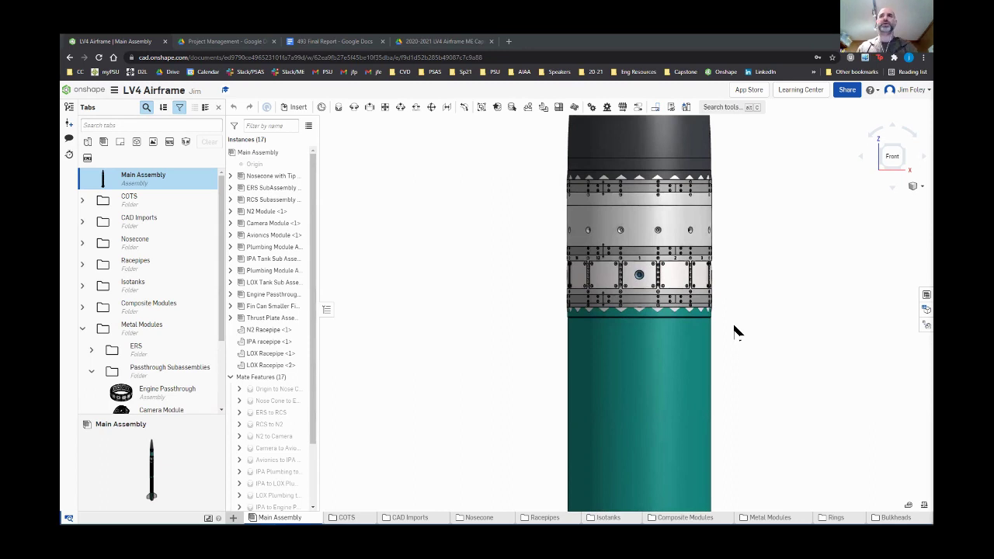
pyautogui.scroll(-6, 735, 331)
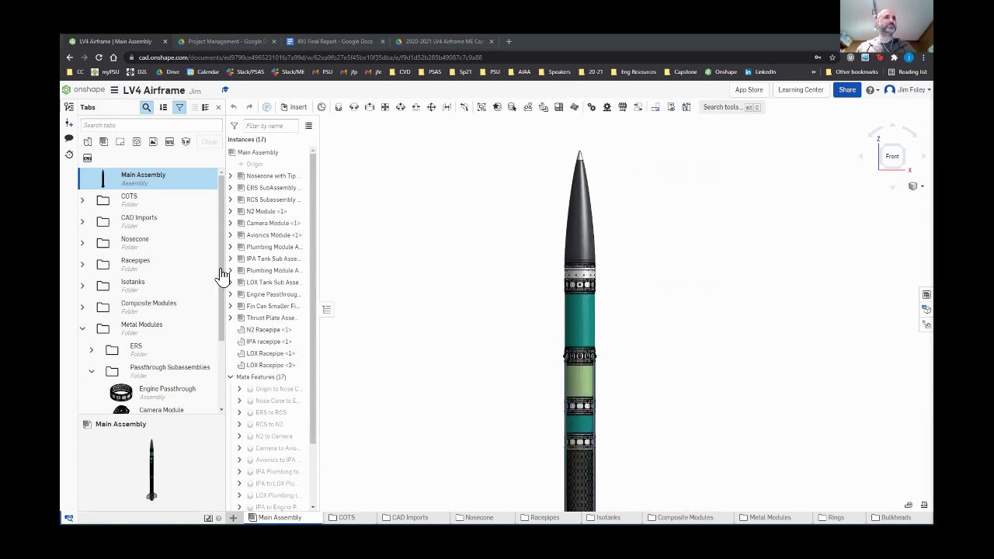
# Widen the document's Tabs list and look through the contents of the COTS folder
pyautogui.moveTo(224, 267); pyautogui.dragTo(277, 269)
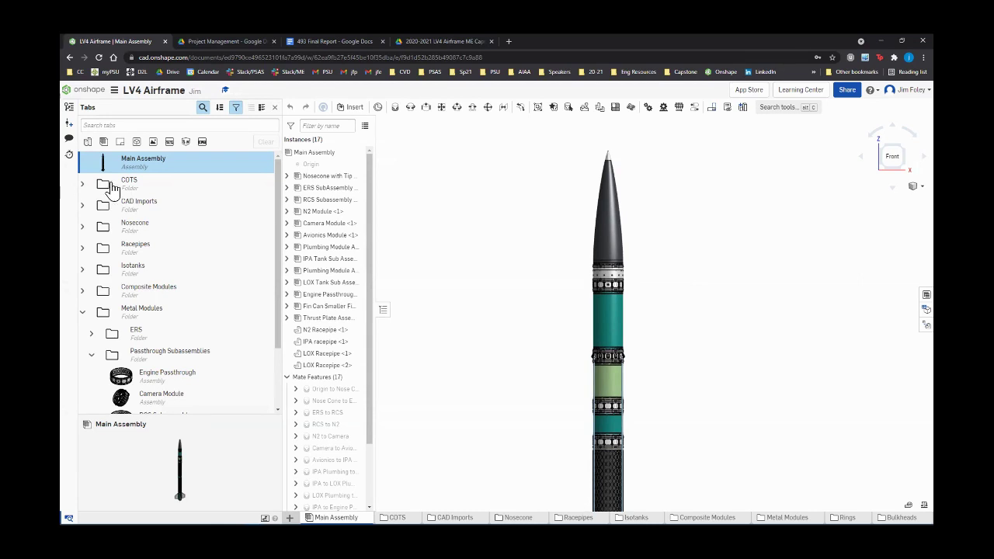
pyautogui.click(160, 191)
pyautogui.scroll(-3, 163, 243)
pyautogui.scroll(4, 163, 242)
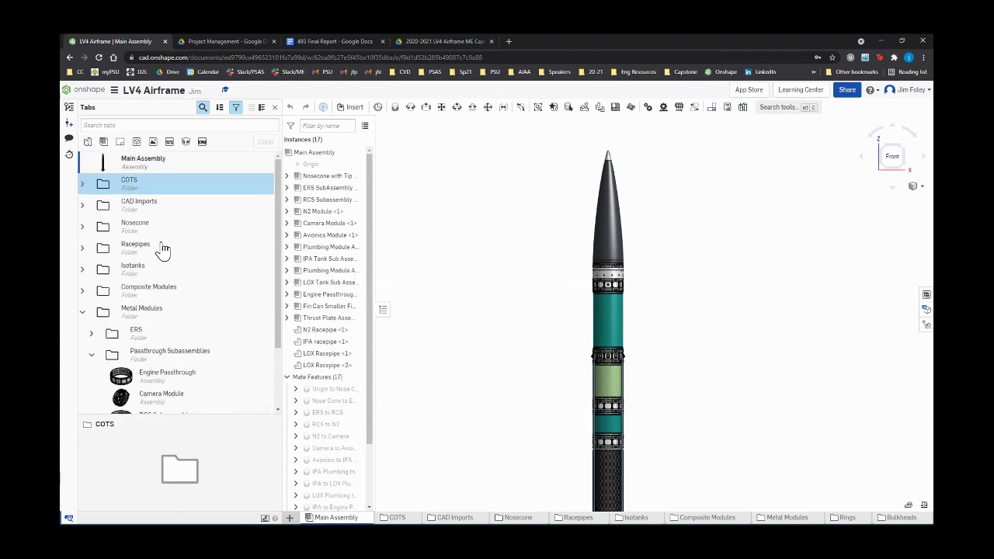
pyautogui.click(80, 187)
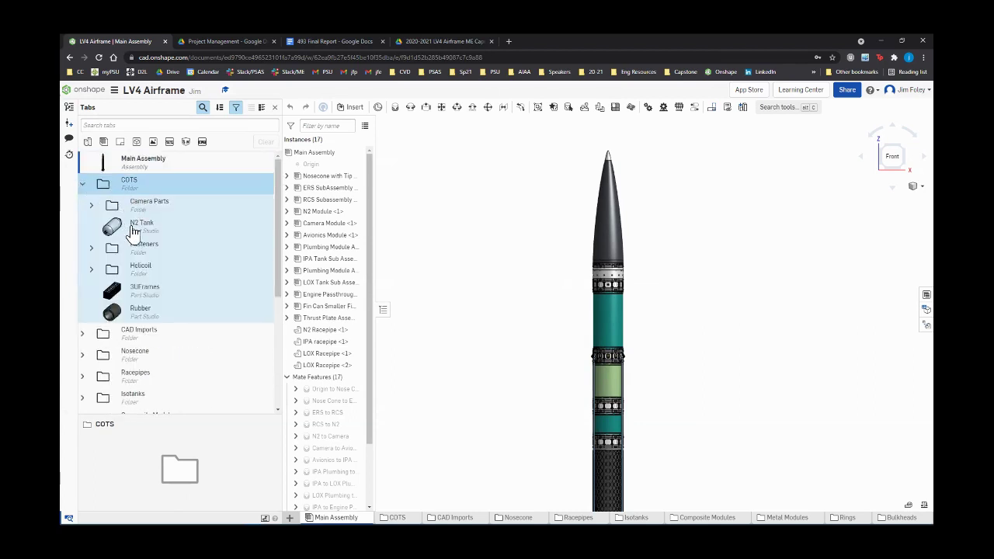
pyautogui.click(81, 188)
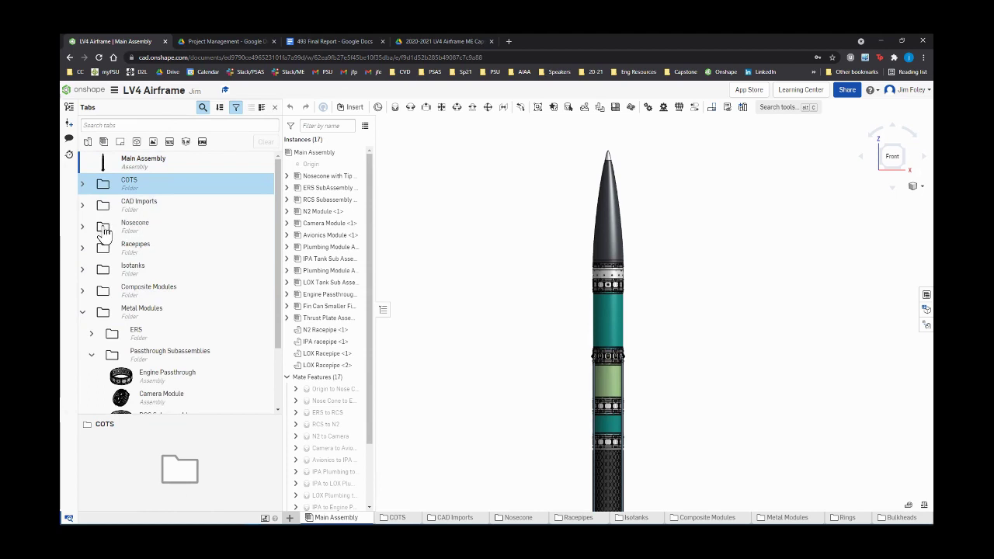
# Look through the contents of the Nosecone and Racepipes folders, collapsing each one again
pyautogui.click(81, 228)
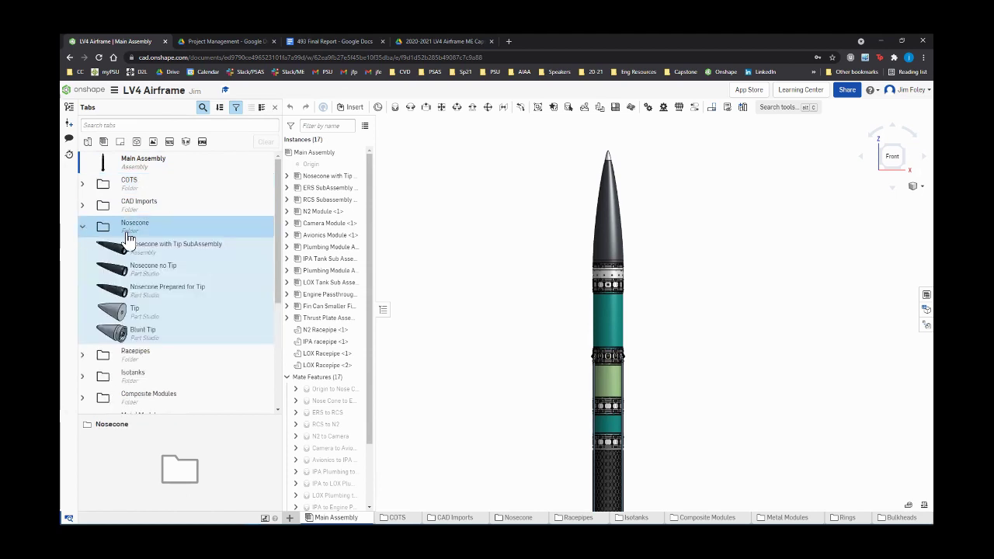
pyautogui.click(81, 228)
pyautogui.click(81, 250)
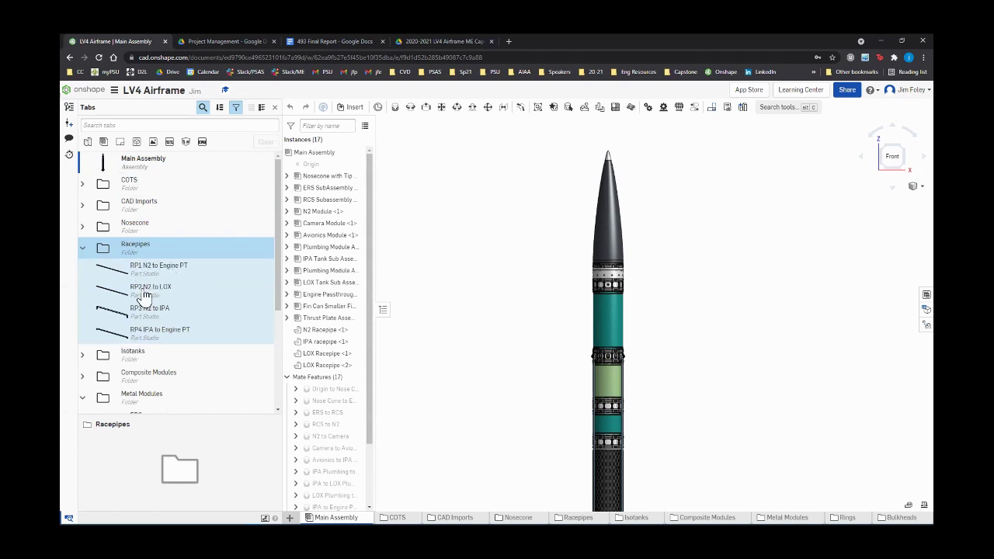
pyautogui.click(80, 250)
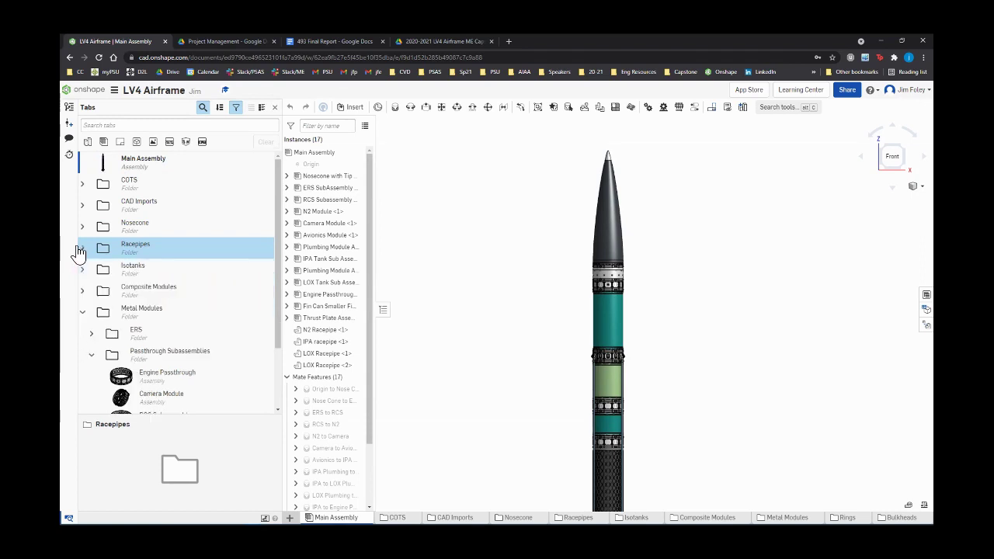
# Expand the Isotanks folder and look through its Lox Tank and IPA Tank subfolders, collapsing both subfolders again
pyautogui.click(79, 273)
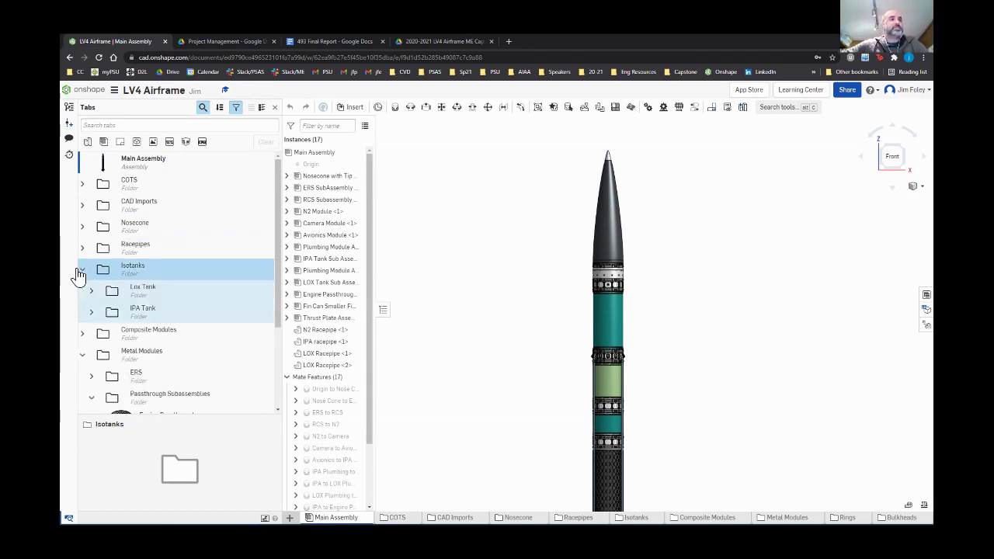
pyautogui.click(89, 293)
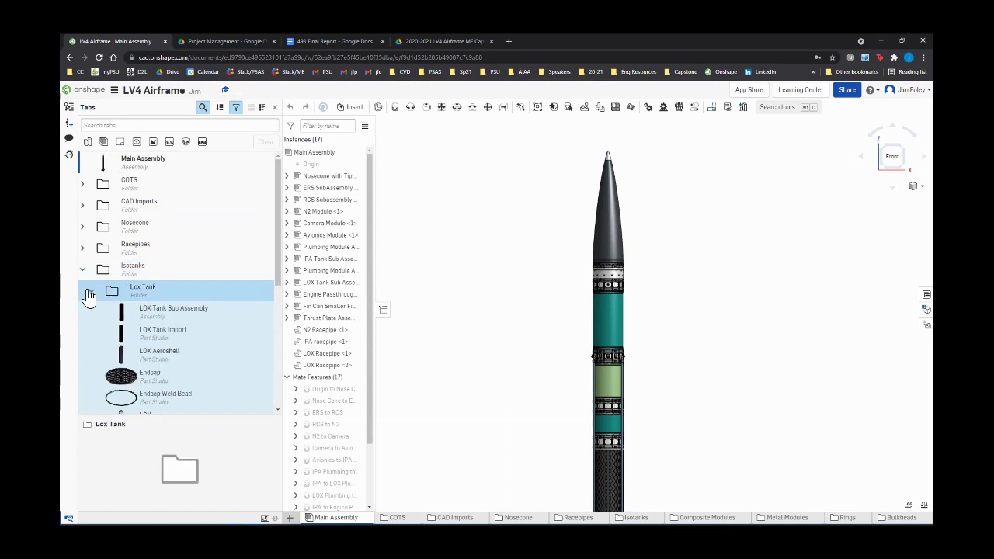
pyautogui.click(89, 293)
pyautogui.click(90, 312)
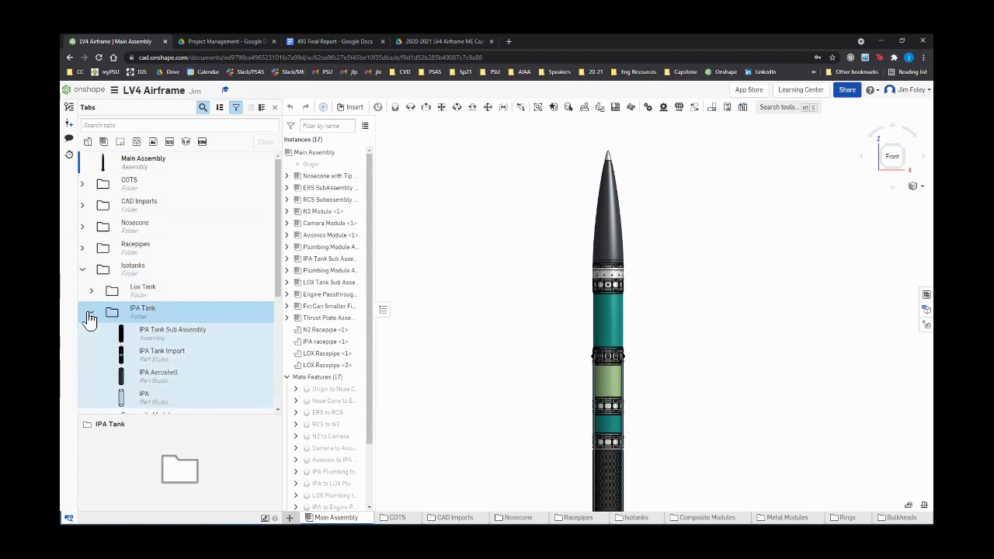
pyautogui.click(90, 312)
pyautogui.scroll(-2, 126, 244)
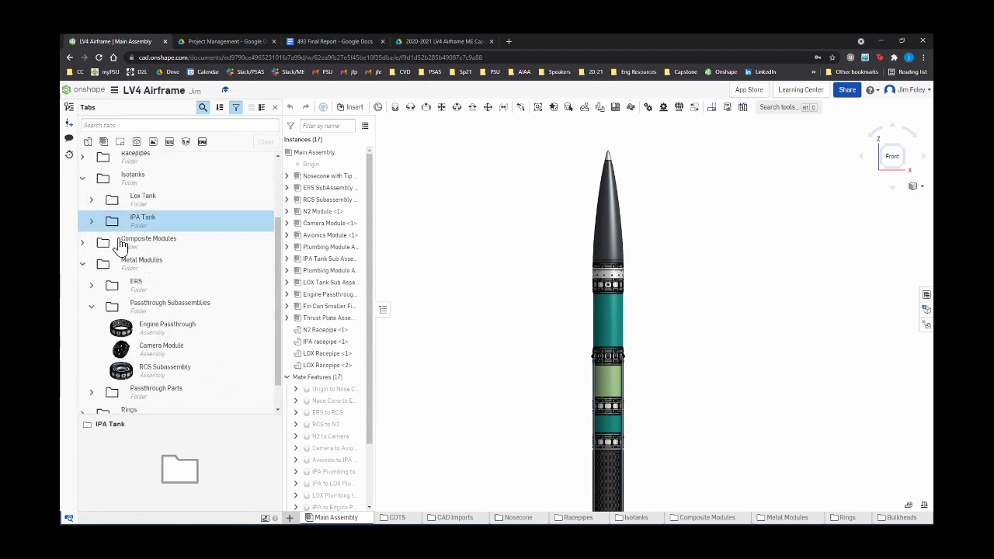
# Collapse the Isotanks folder and look through the N2 and Avionics subfolders of the Composite Modules folder
pyautogui.click(78, 181)
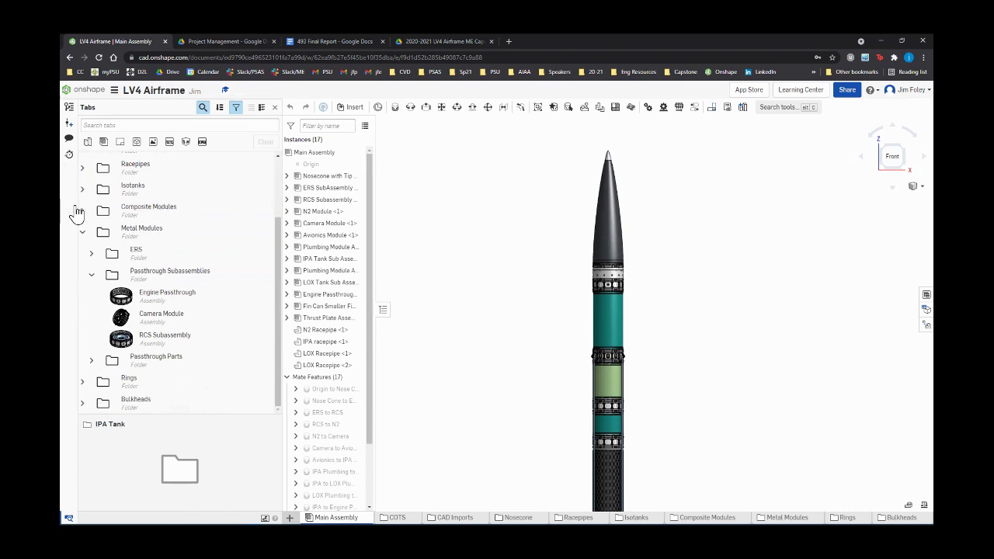
pyautogui.click(82, 211)
pyautogui.scroll(-1, 124, 237)
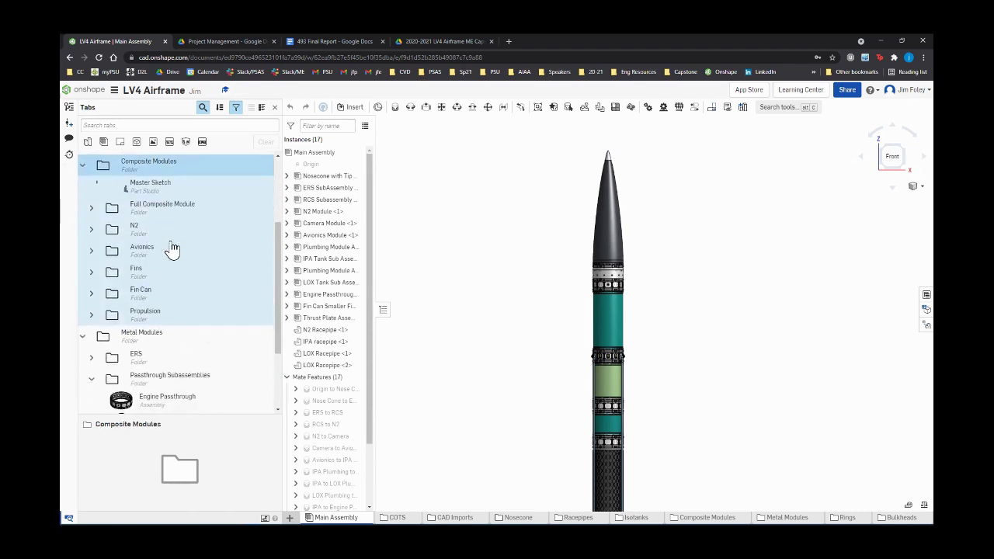
pyautogui.click(90, 231)
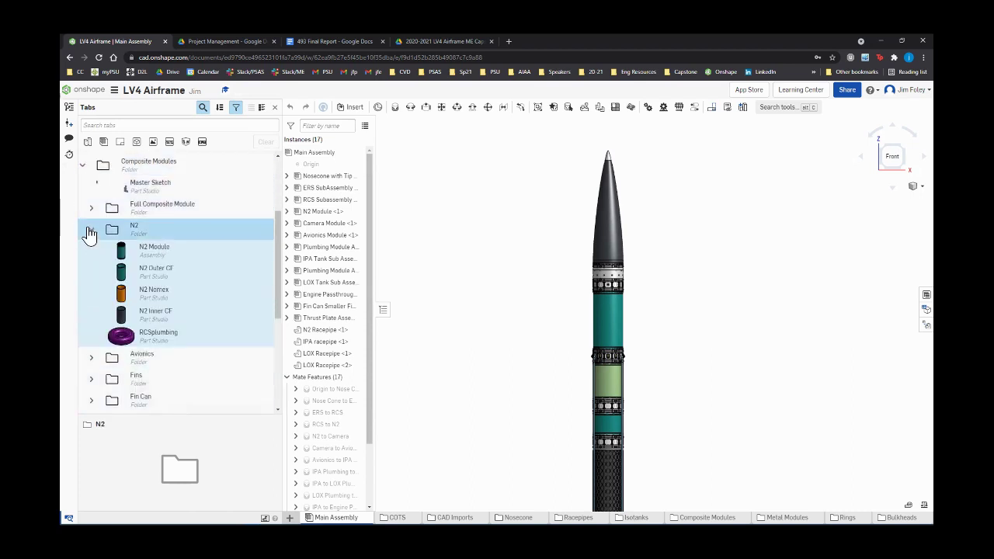
pyautogui.click(90, 231)
pyautogui.click(91, 253)
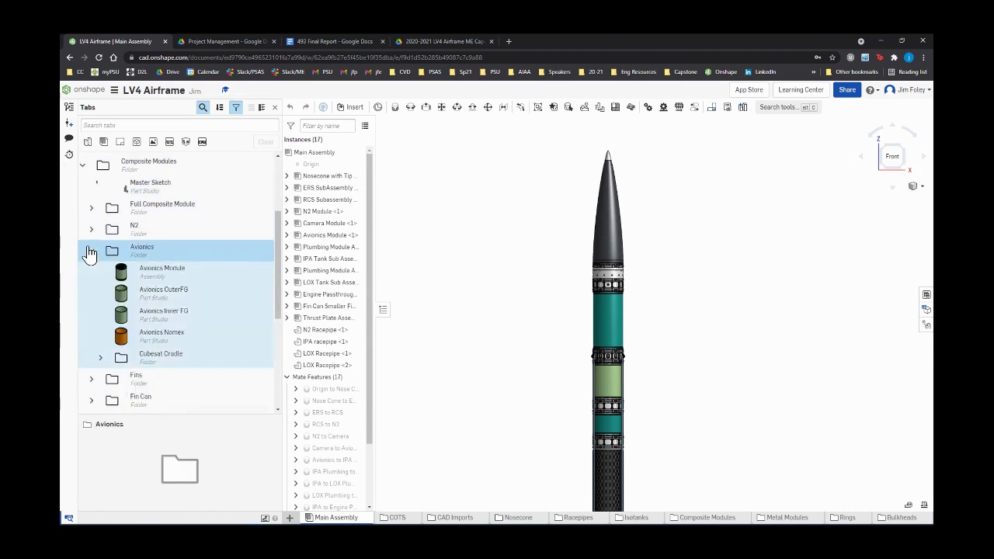
pyautogui.click(90, 252)
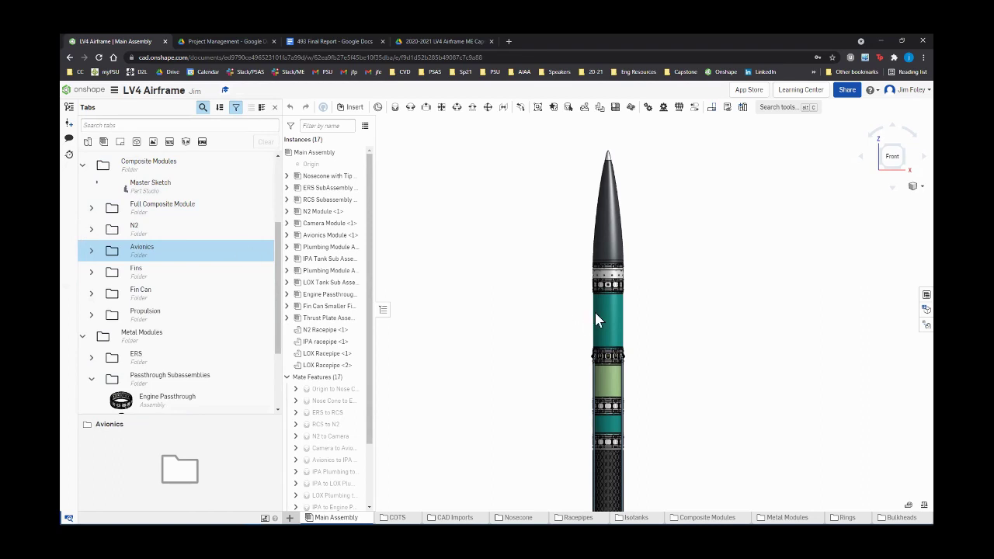
# Review the N2 and Avionics subfolders again and glance into the Fins subfolder, collapsing each one
pyautogui.click(88, 231)
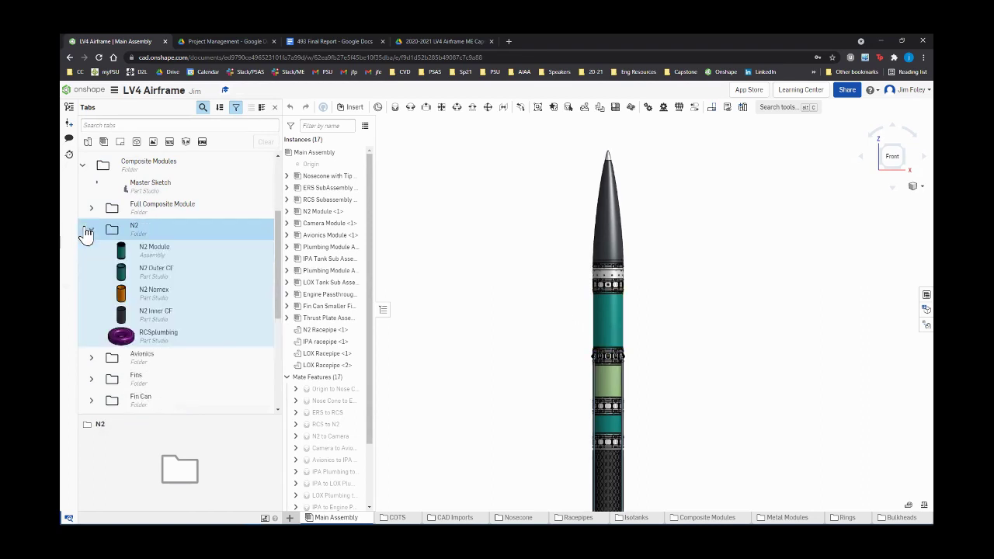
pyautogui.click(88, 232)
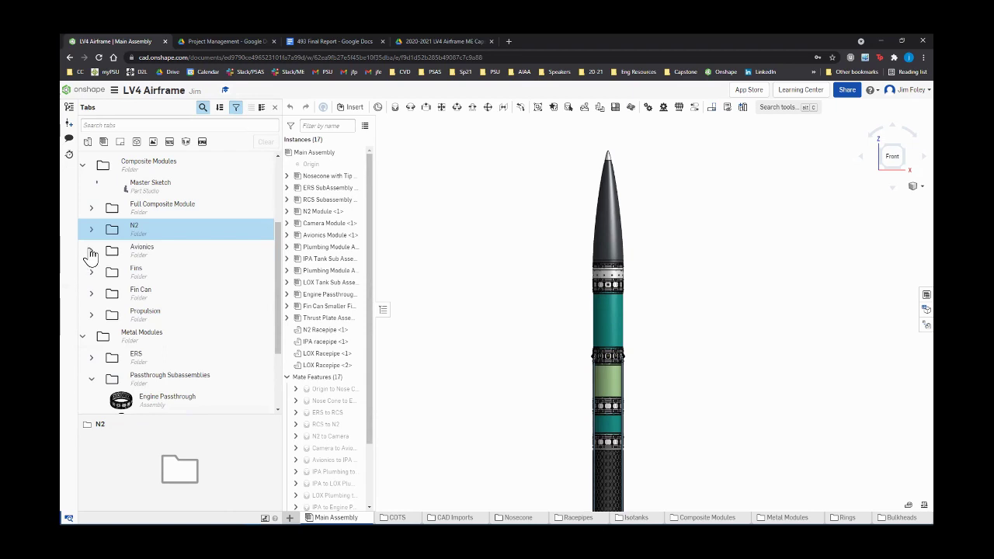
pyautogui.click(90, 251)
pyautogui.click(91, 252)
pyautogui.click(90, 272)
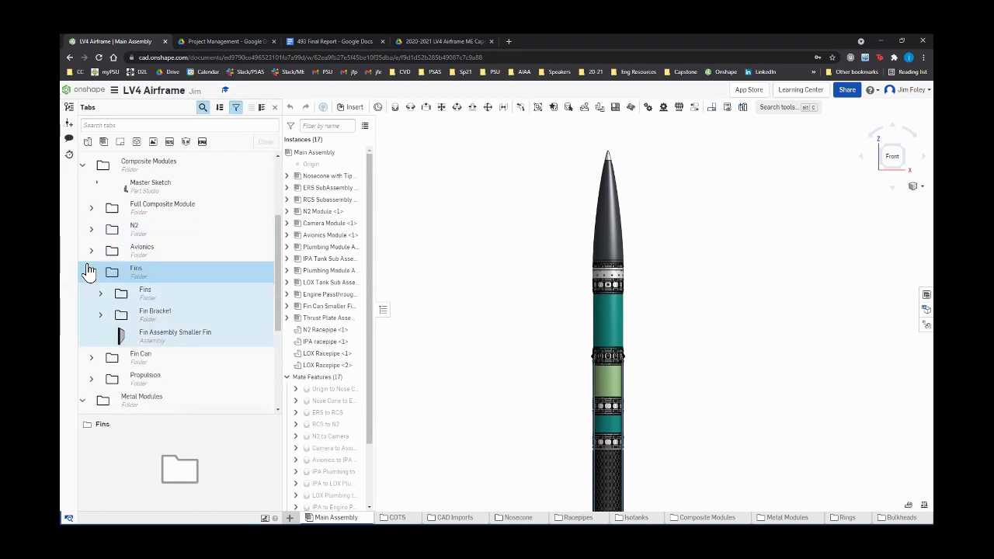
pyautogui.click(90, 271)
# Preview the Avionics Module assembly inside the Avionics subfolder, collapsing the subfolder again
pyautogui.click(90, 250)
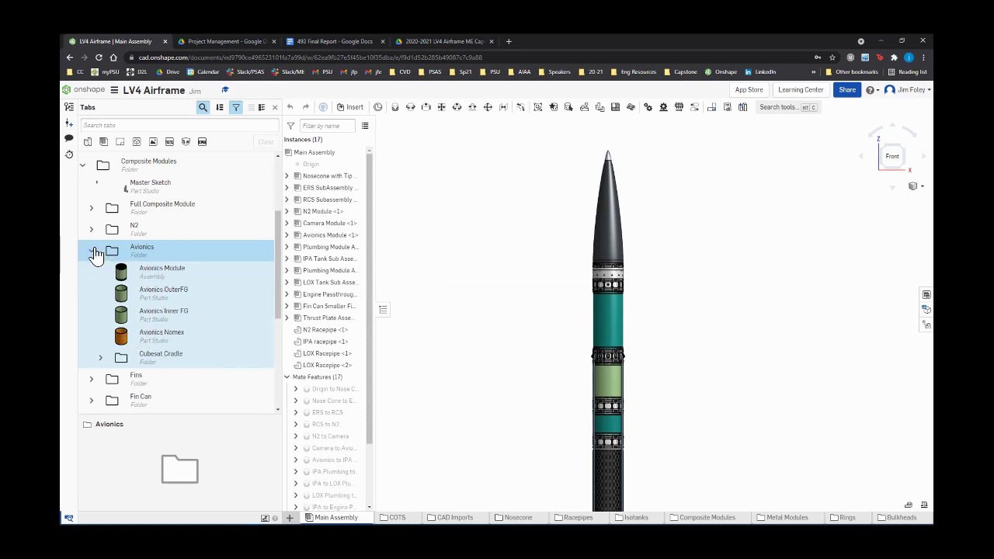
pyautogui.click(152, 278)
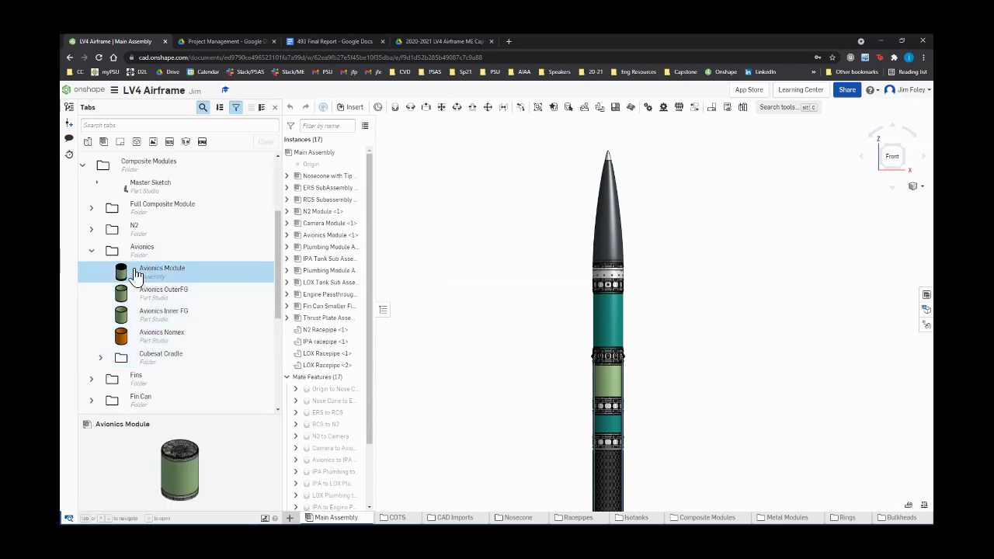
pyautogui.click(91, 250)
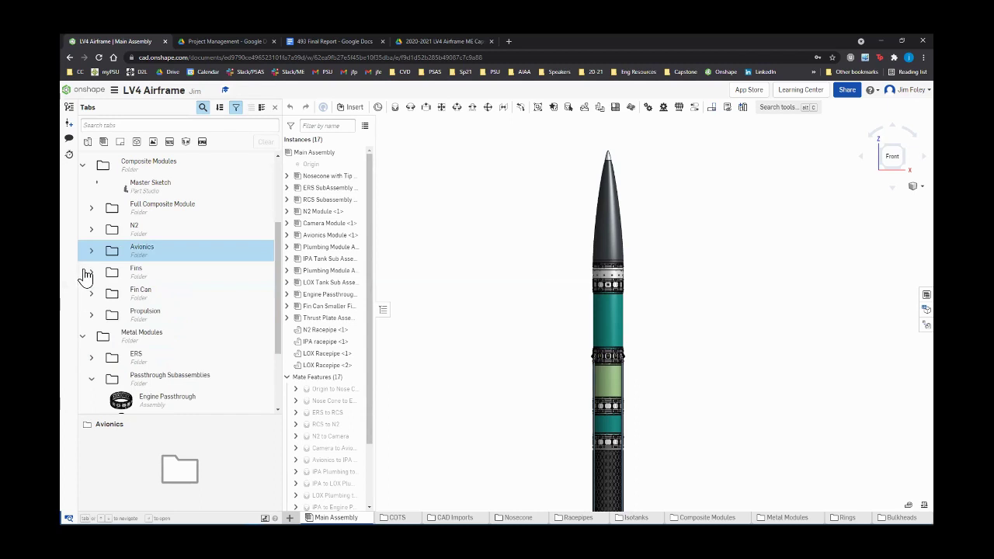
# Expand the Fins folder under Composite Modules and examine the fin parts and drawing in its inner Fins subfolder, collapsing that subfolder again
pyautogui.click(88, 273)
pyautogui.scroll(-1, 91, 272)
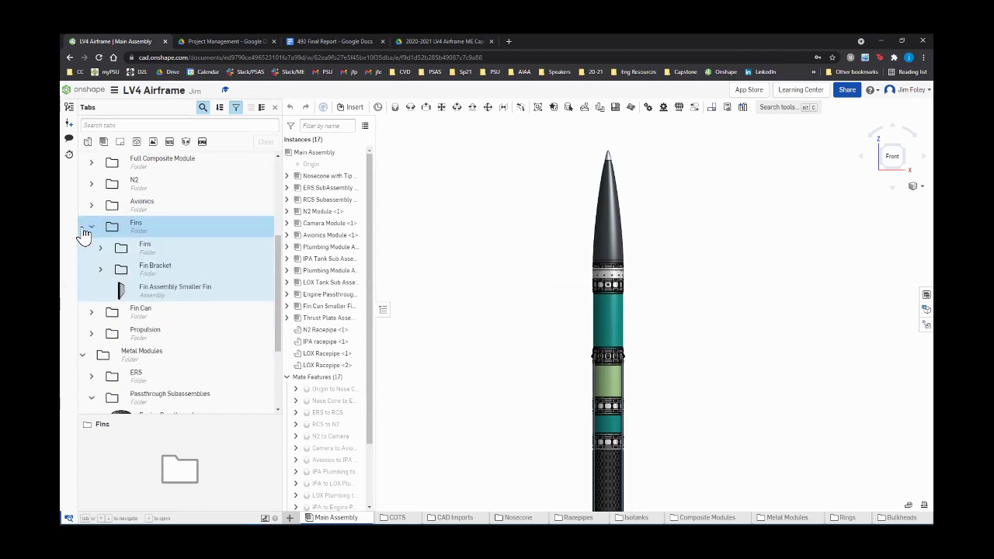
pyautogui.click(100, 250)
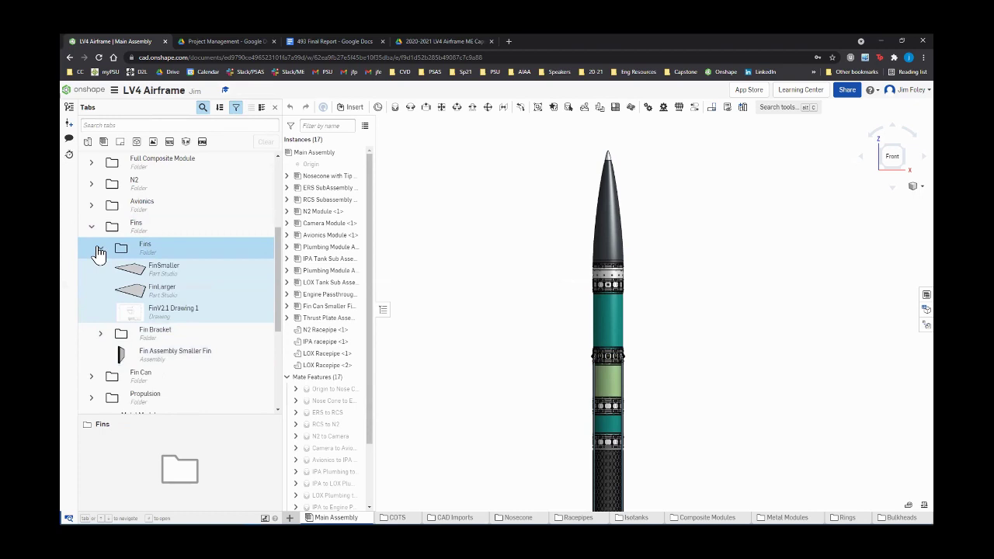
pyautogui.click(99, 252)
pyautogui.click(99, 251)
pyautogui.click(99, 249)
pyautogui.click(99, 249)
pyautogui.click(98, 249)
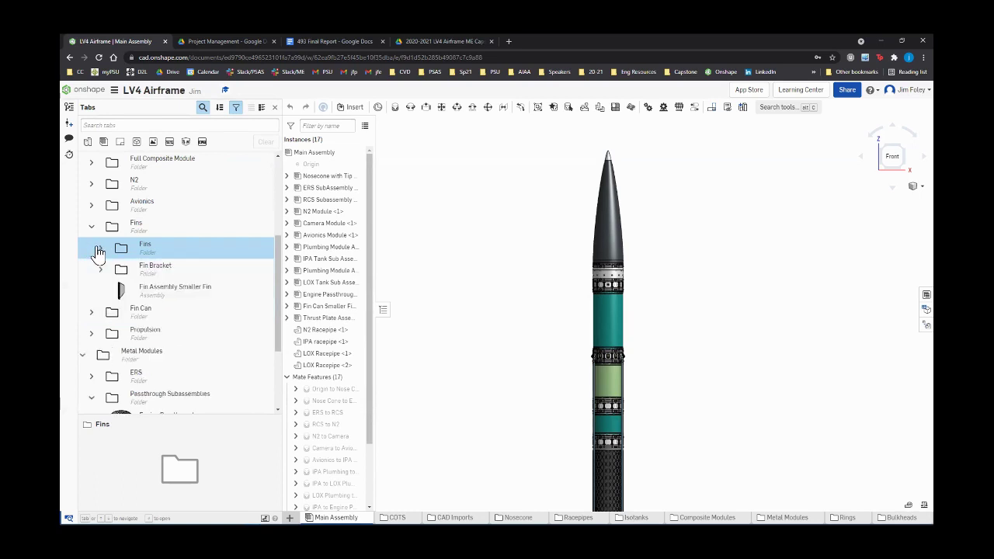
pyautogui.click(98, 249)
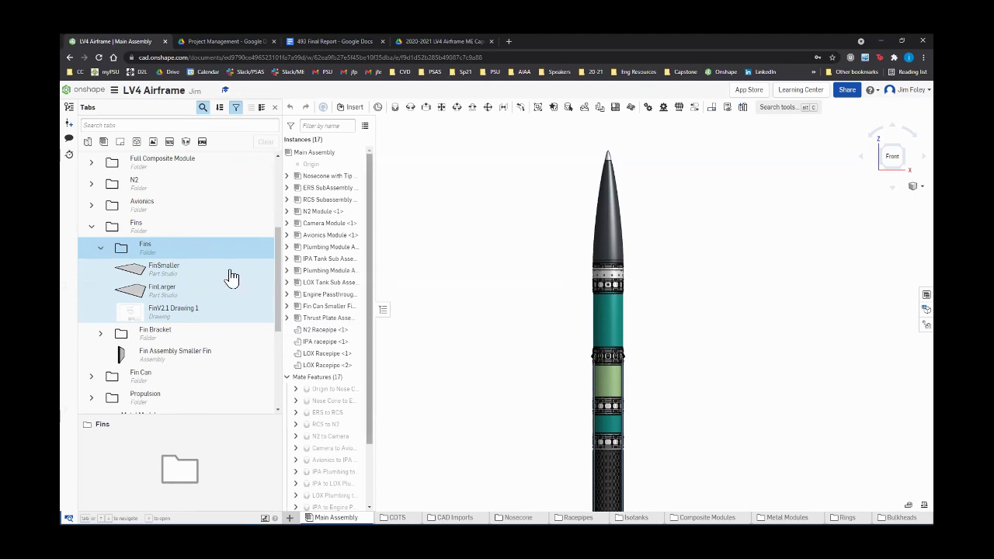
pyautogui.click(101, 247)
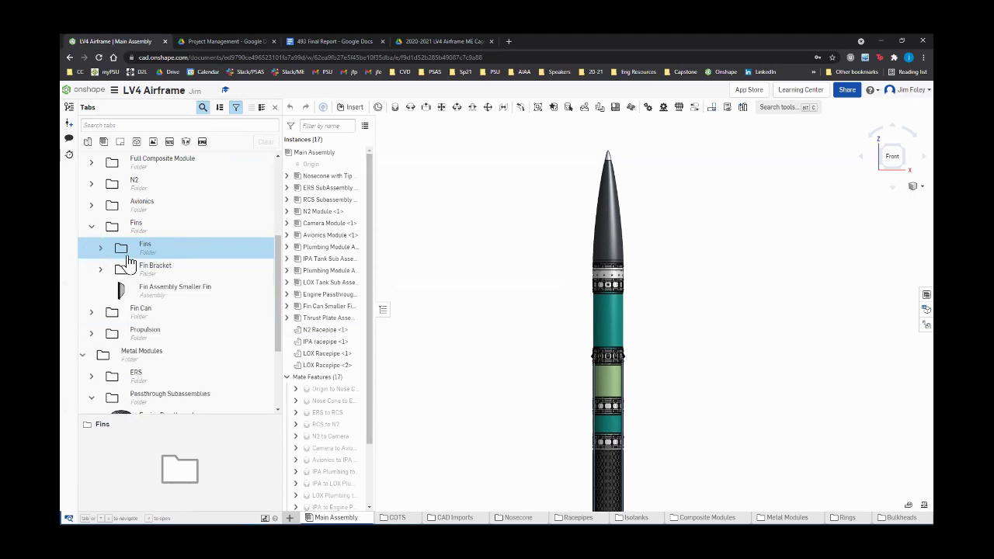
# Look through the contents of the Fin Can folder and collapse it again
pyautogui.scroll(-1, 87, 264)
pyautogui.click(91, 221)
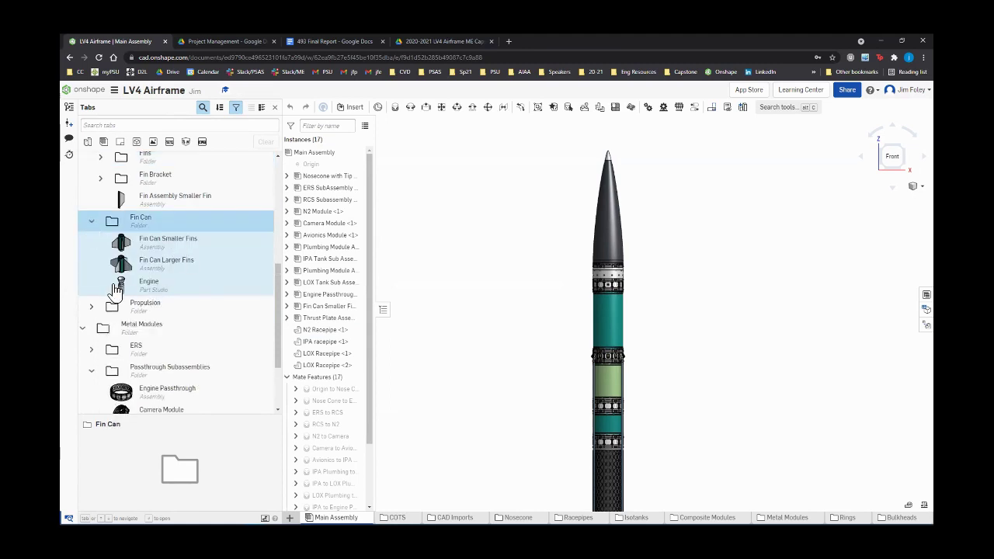
pyautogui.click(91, 223)
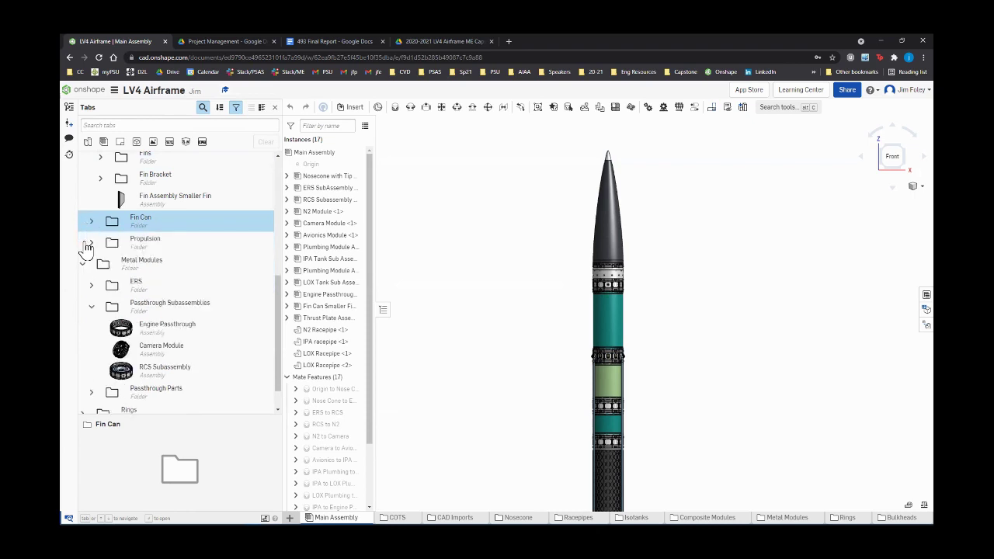
# Look through the Propulsion folder alongside the corresponding modules in the main assembly, collapsing the folder again
pyautogui.click(87, 244)
pyautogui.scroll(-1, 162, 262)
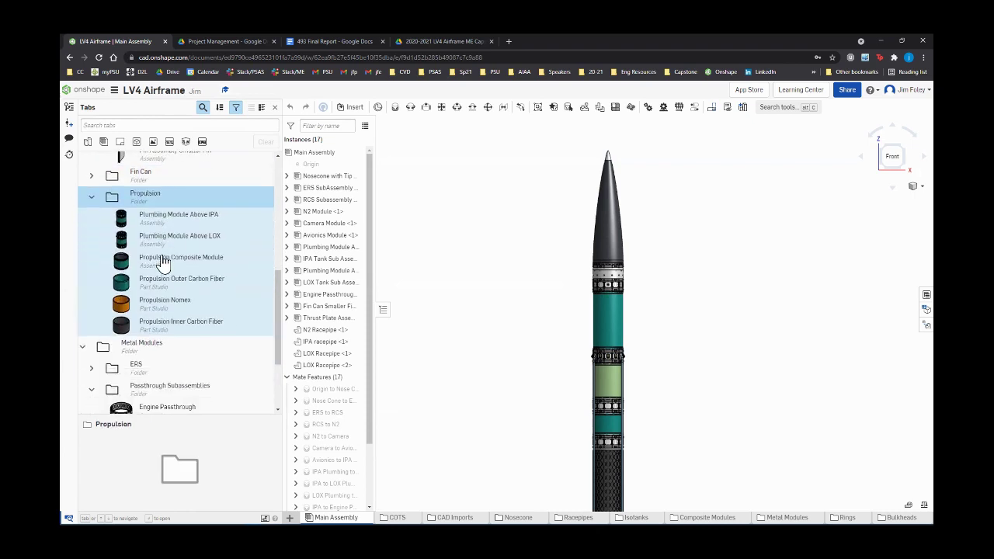
pyautogui.scroll(1, 161, 262)
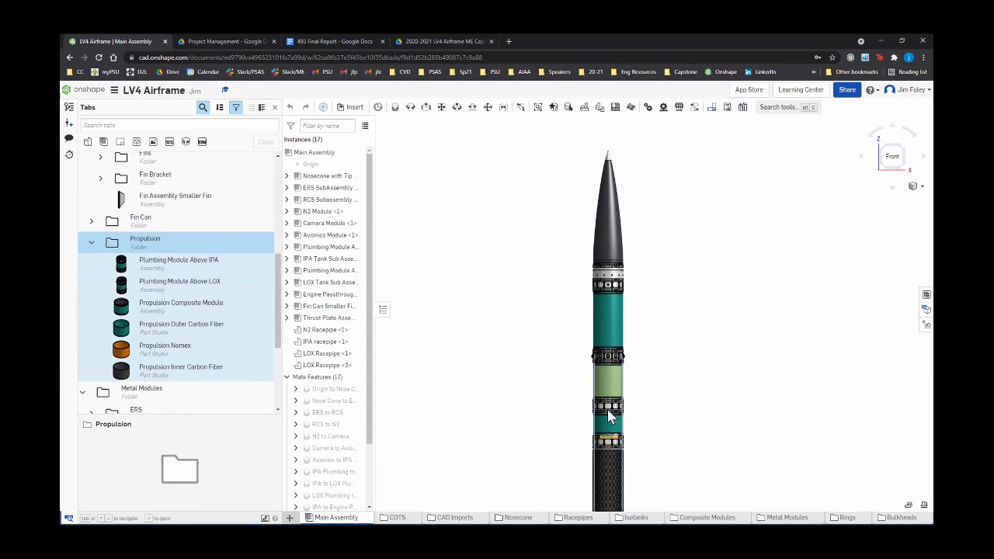
pyautogui.scroll(2, 608, 417)
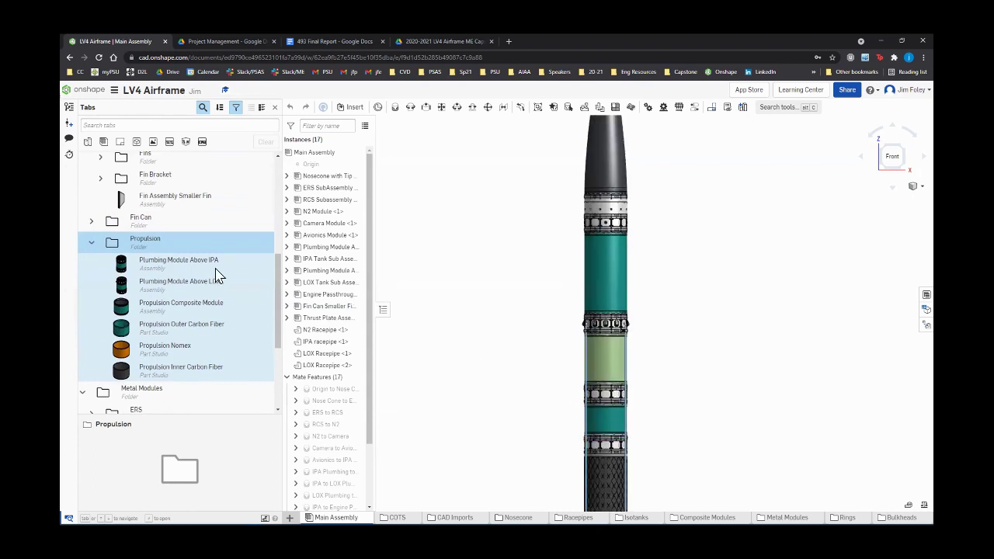
pyautogui.click(91, 243)
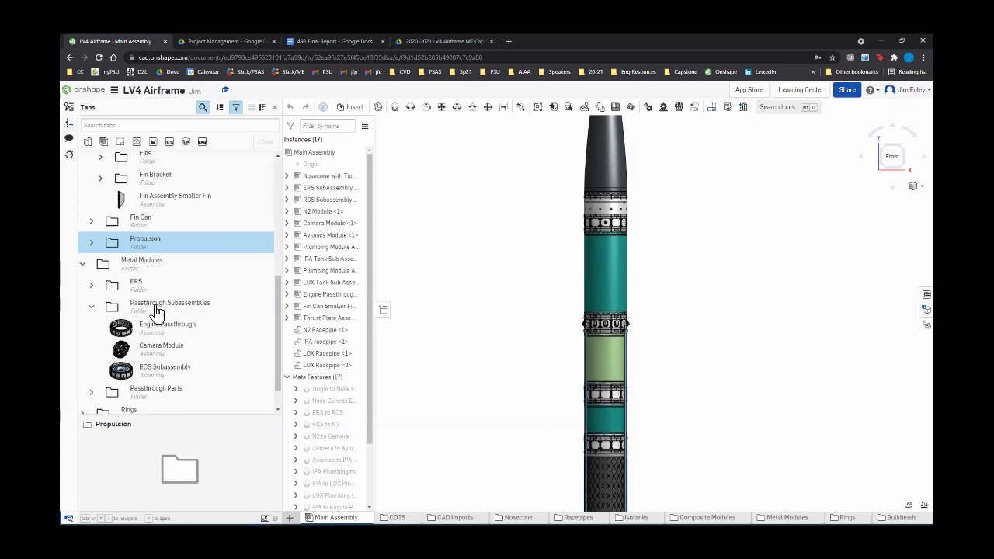
# Collapse the Passthrough Subassemblies folder and look through the ERS folder in Metal Modules, collapsing it again
pyautogui.click(89, 309)
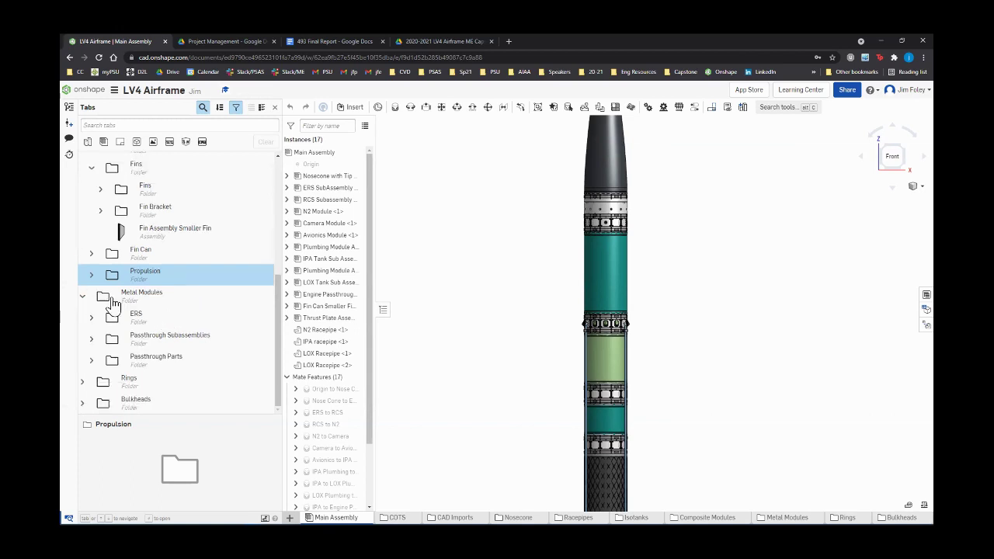
pyautogui.click(91, 317)
pyautogui.scroll(-3, 152, 295)
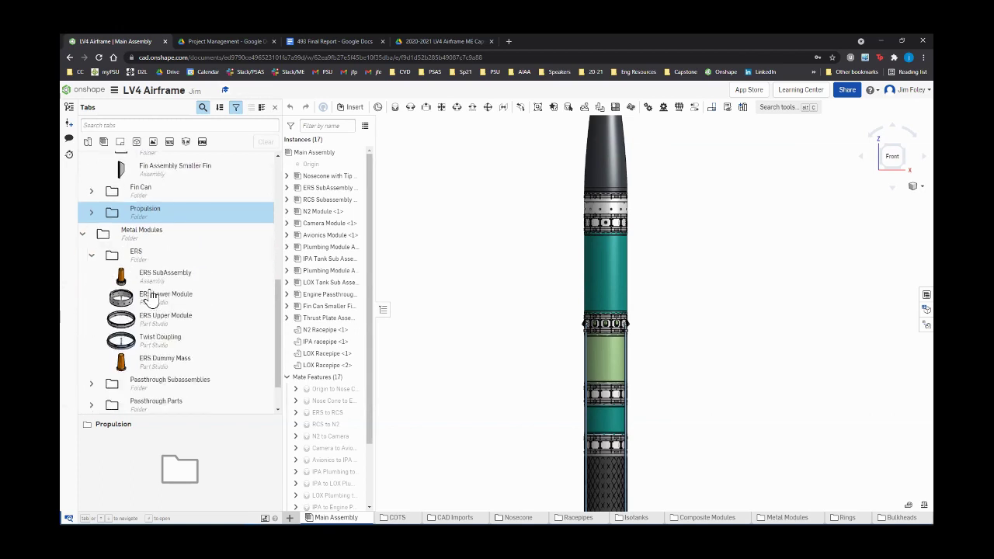
pyautogui.click(91, 210)
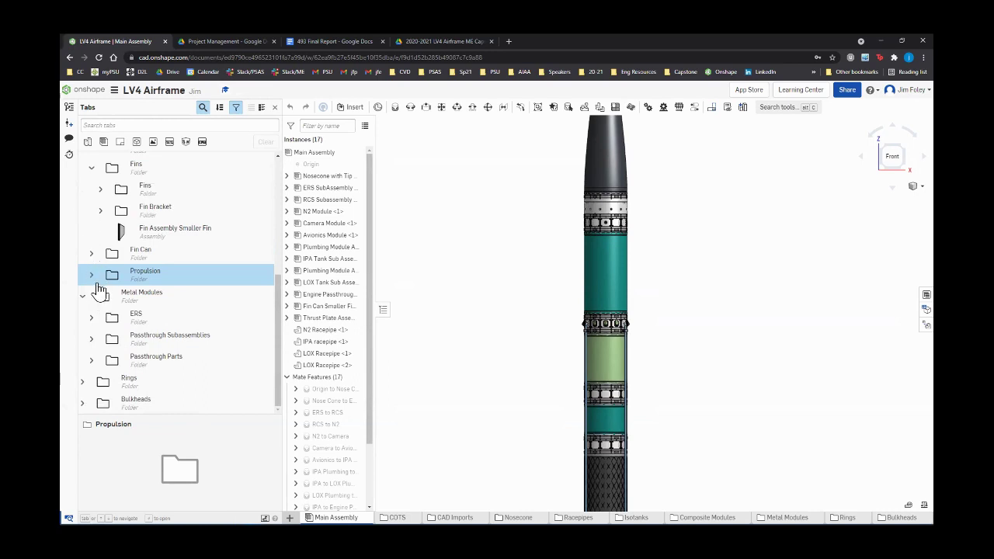
# Preview the Engine Passthrough and RCS Subassembly assemblies in the Passthrough Subassemblies folder, collapsing the folder again
pyautogui.click(91, 339)
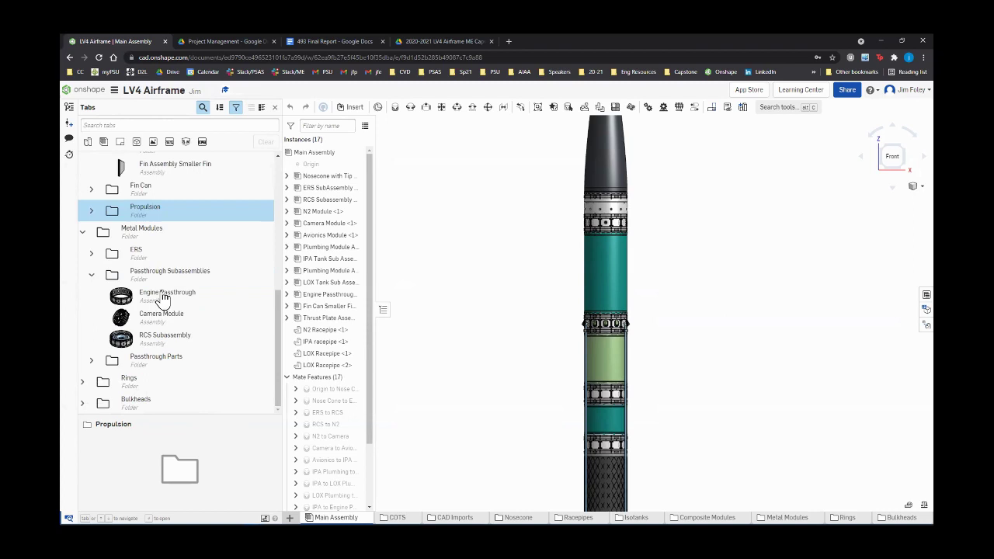
pyautogui.click(163, 299)
pyautogui.click(145, 338)
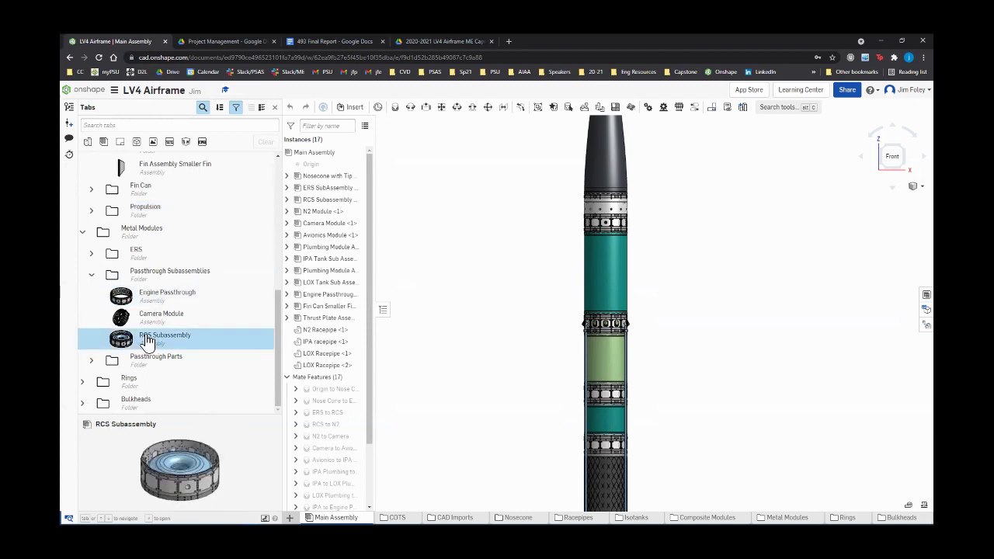
pyautogui.click(91, 274)
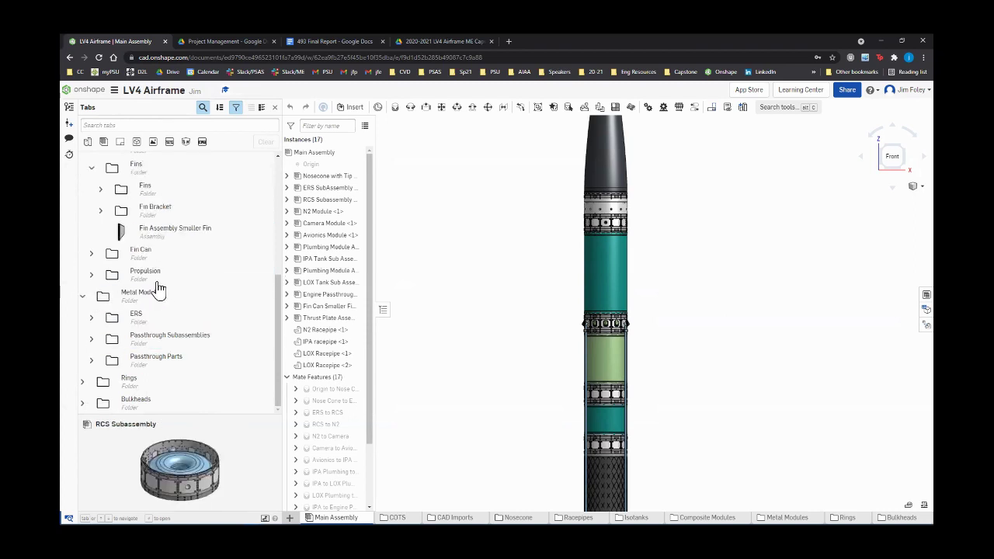
# Look through the coupling ring, thrust plate and clamp items in the Rings folder, collapsing it again
pyautogui.scroll(1, 158, 289)
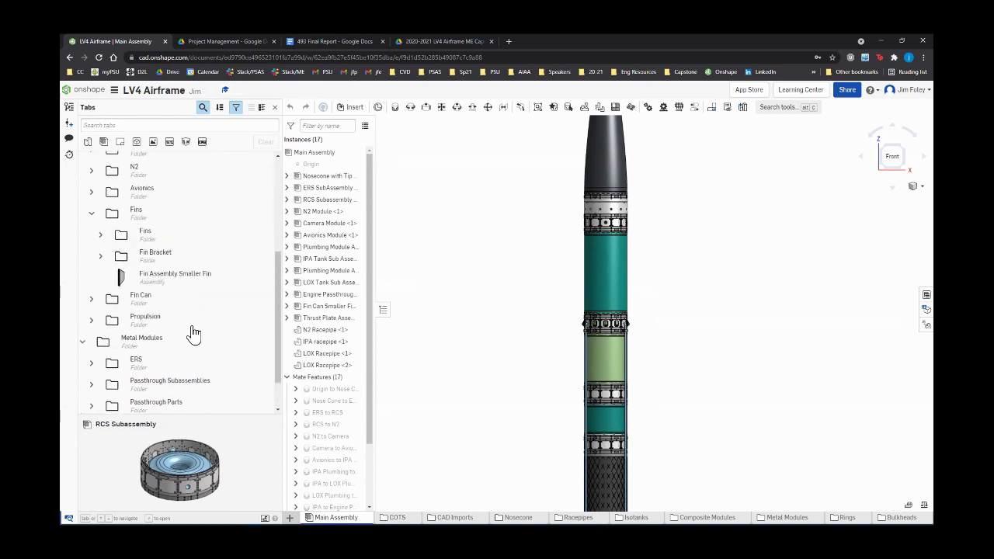
pyautogui.scroll(-1, 156, 285)
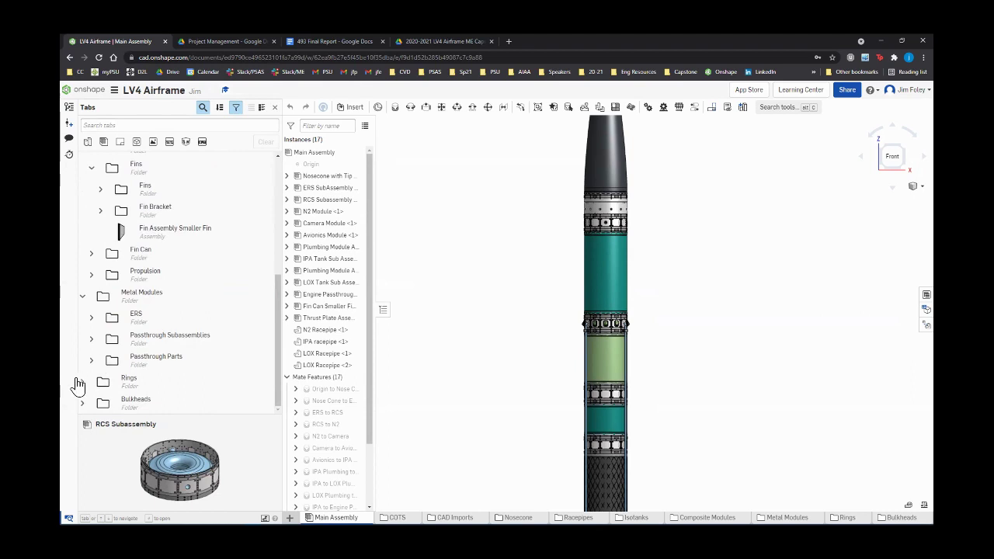
pyautogui.scroll(-1, 116, 312)
pyautogui.click(118, 312)
pyautogui.scroll(-2, 120, 310)
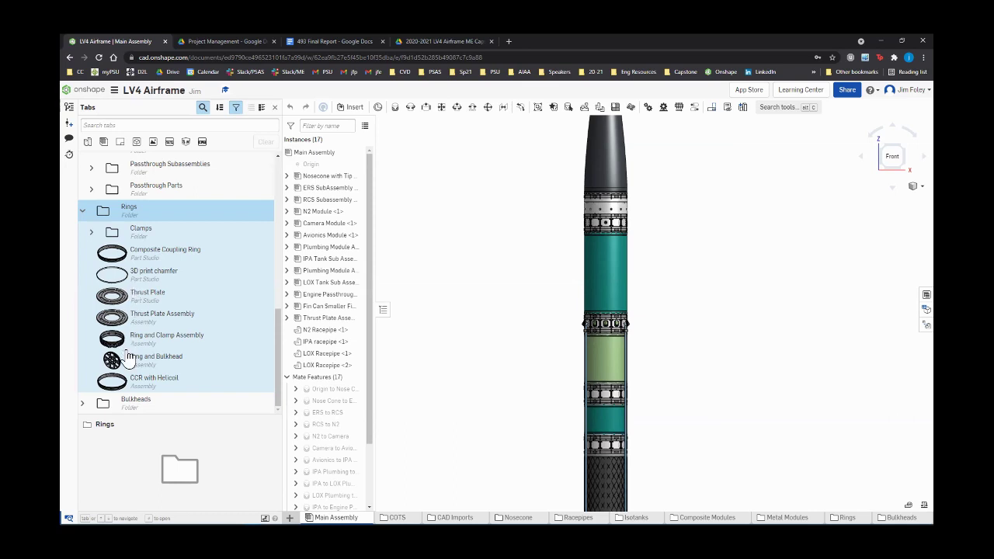
pyautogui.click(83, 210)
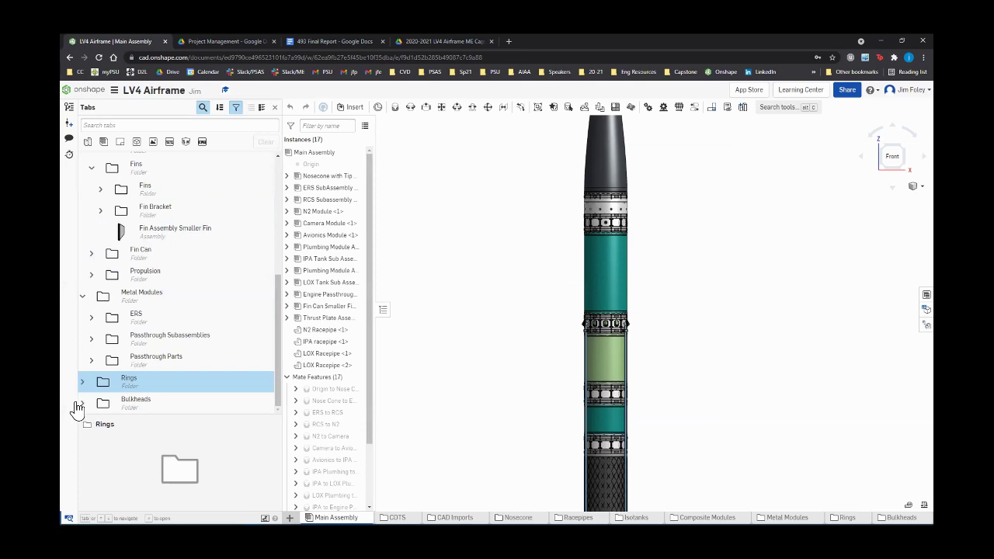
# Collapse the Metal Modules and Fins folders and expand the Bulkheads folder to view its contents
pyautogui.click(82, 296)
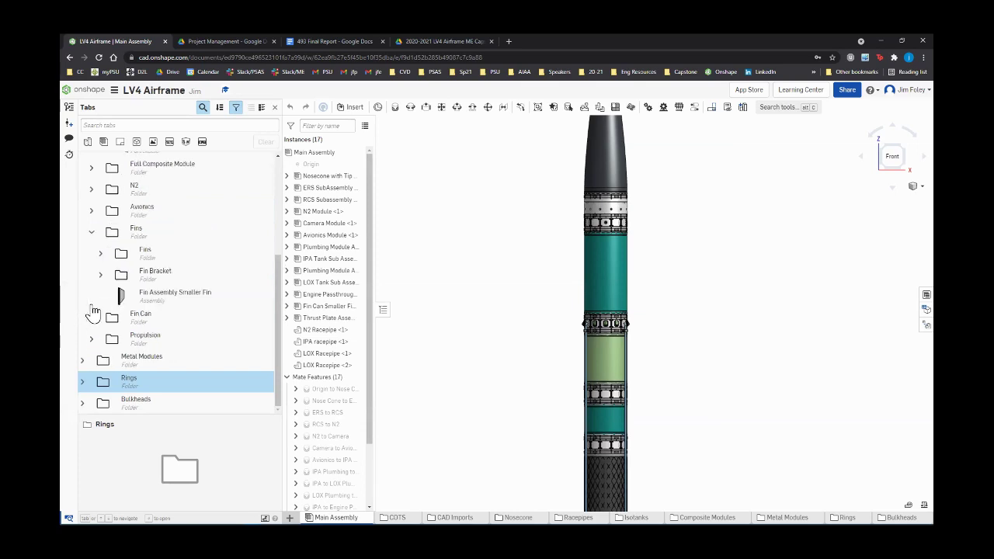
pyautogui.click(91, 232)
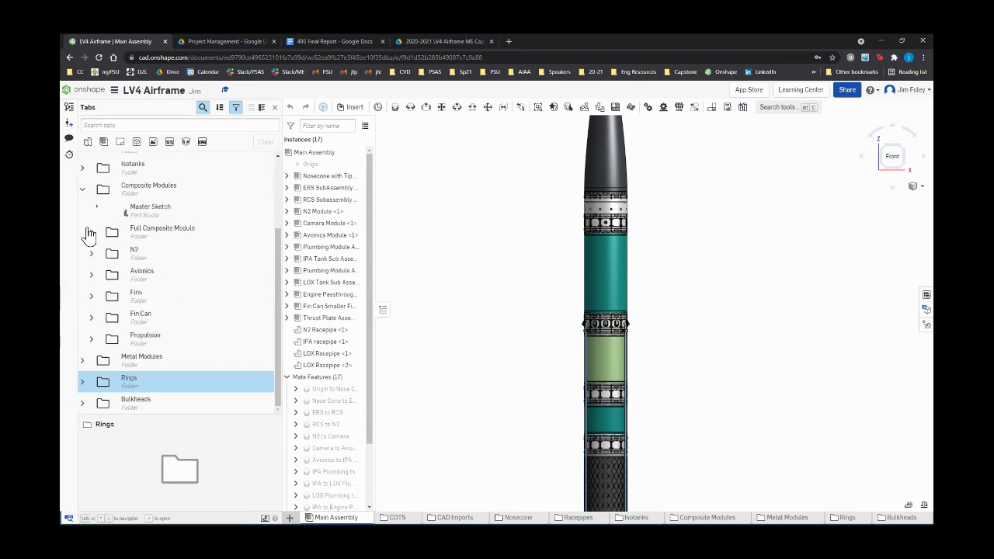
pyautogui.click(81, 403)
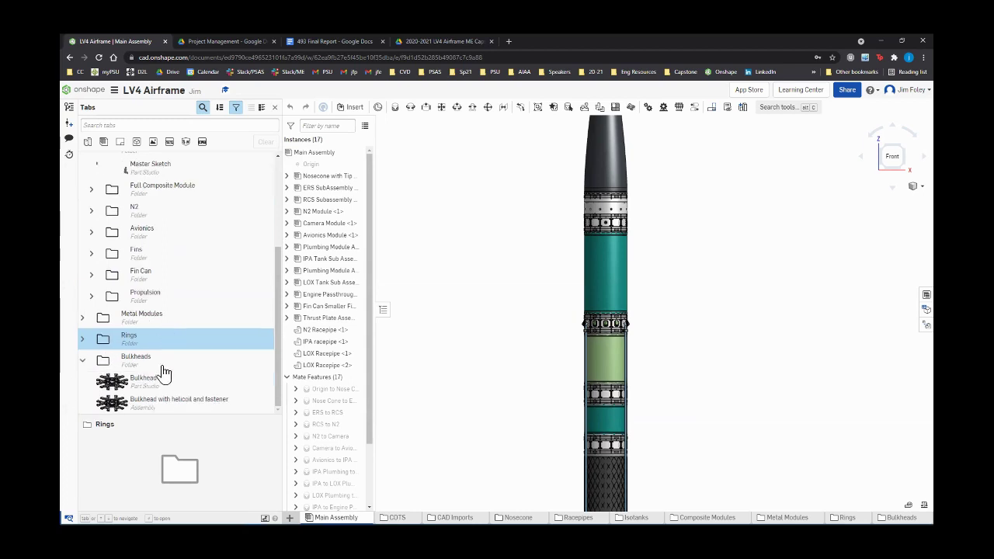
# Collapse the Bulkheads folder and the Composite Modules folder in the document's tab list
pyautogui.click(81, 362)
pyautogui.scroll(2, 124, 310)
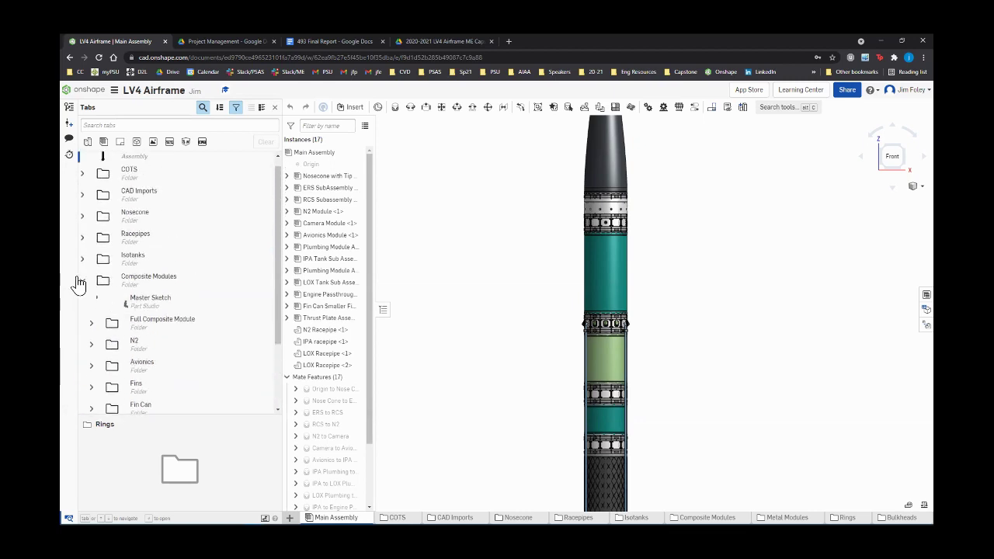
pyautogui.click(80, 280)
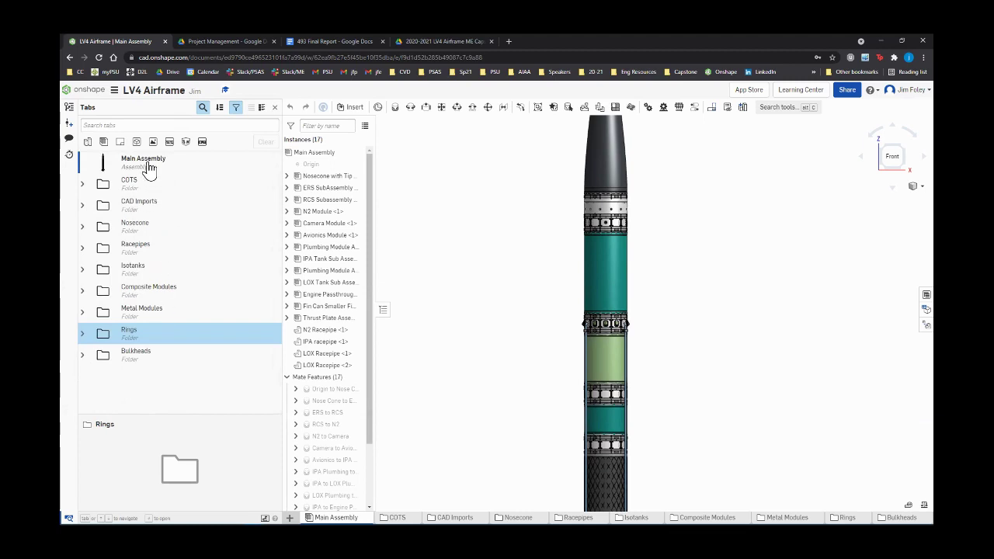
# Show the document's versions and history and open the Main workspace, reloading the page
pyautogui.click(69, 108)
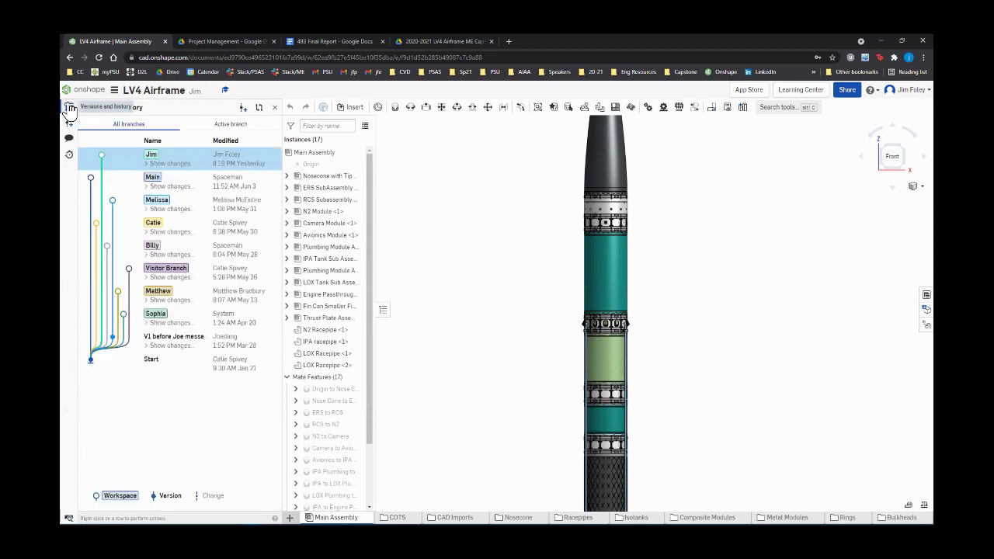
pyautogui.click(186, 180)
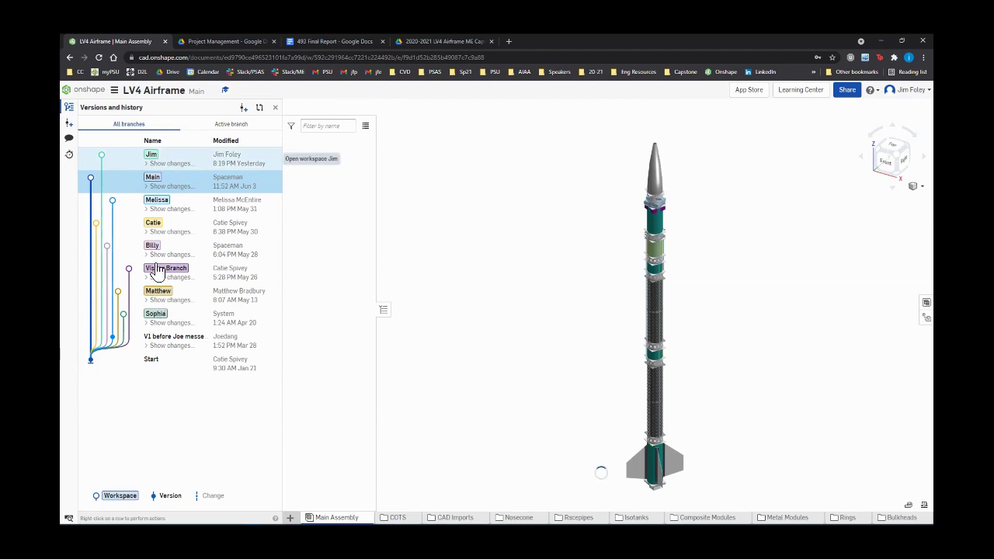
pyautogui.doubleClick(199, 182)
pyautogui.press('Escape')
pyautogui.click(98, 58)
pyautogui.click(536, 154)
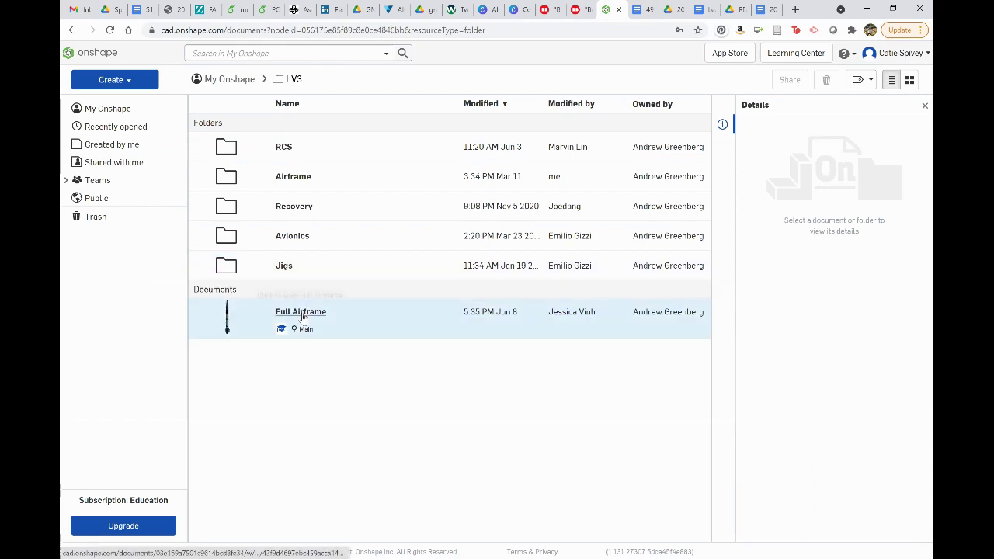
# Open the Full Airframe document in the LV3 folder to view its assembly, and return to the documents list
pyautogui.click(359, 315)
pyautogui.click(327, 314)
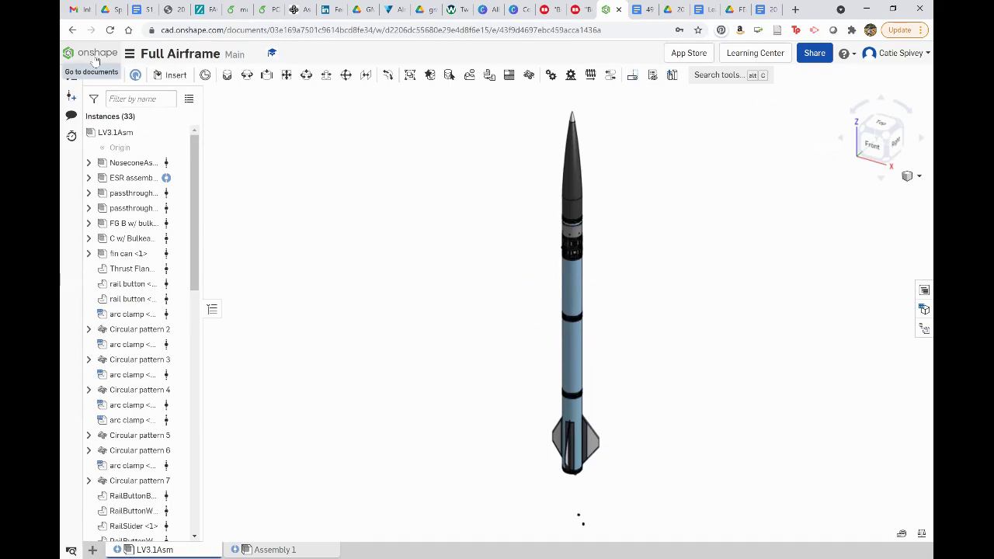
pyautogui.click(95, 62)
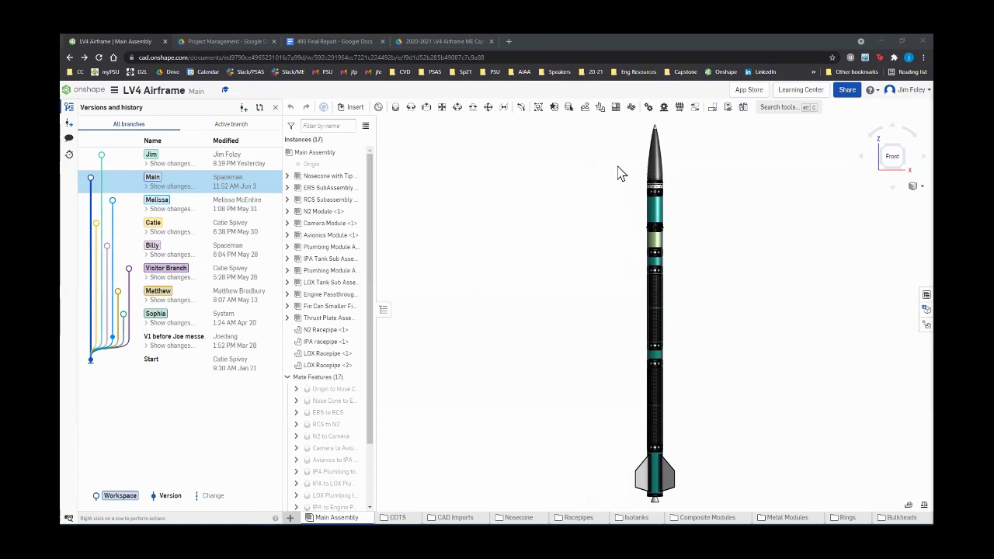
# Close the version history of the LV4 Airframe document and show its full tab and folder list instead
pyautogui.scroll(-1, 594, 171)
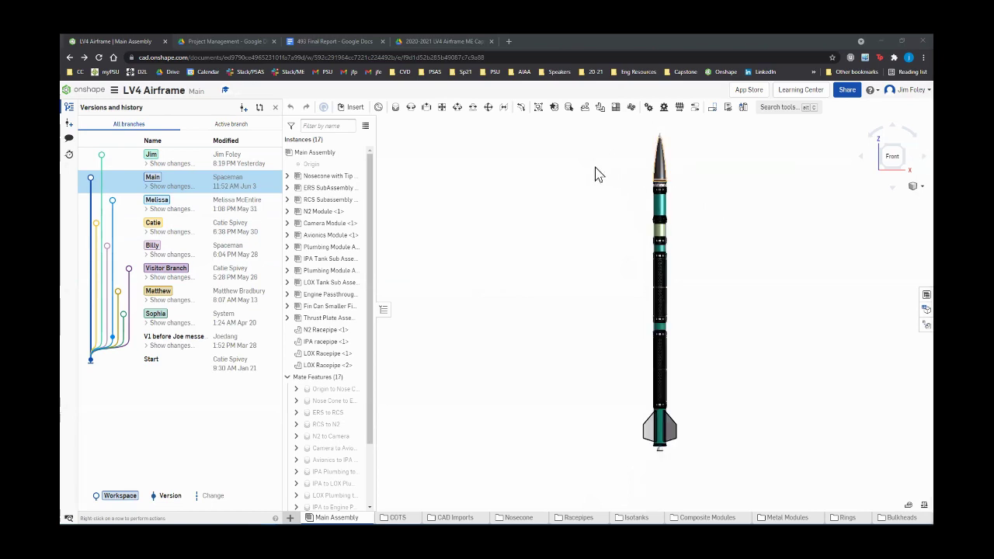
pyautogui.click(68, 108)
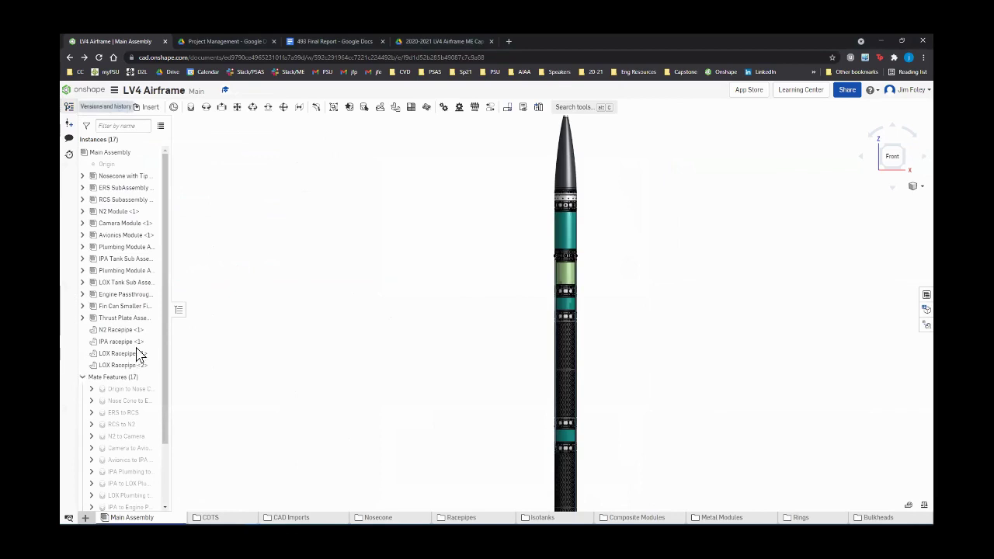
pyautogui.click(67, 520)
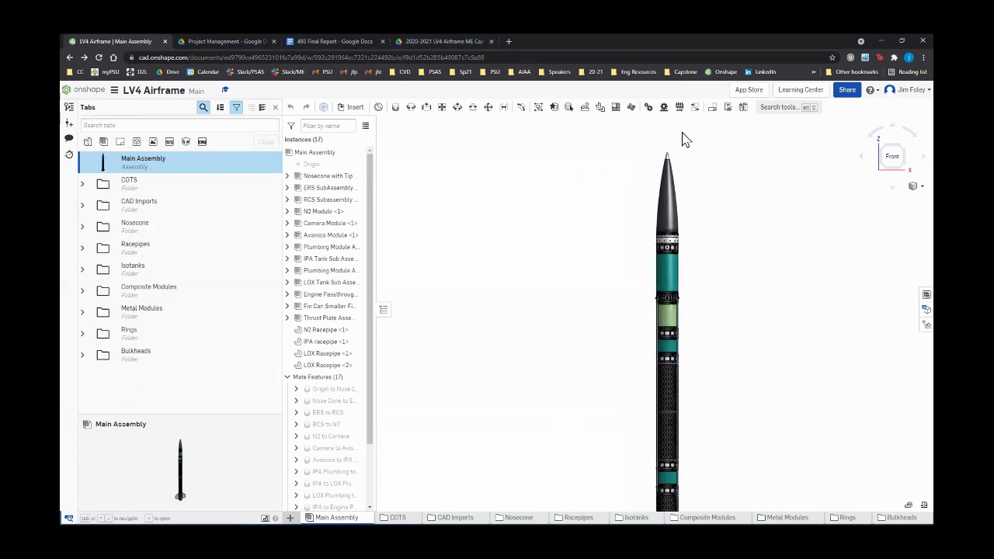
# Examine the upper part of the rocket, especially the metal ring modules between the nosecone and the first teal module
pyautogui.scroll(1, 682, 138)
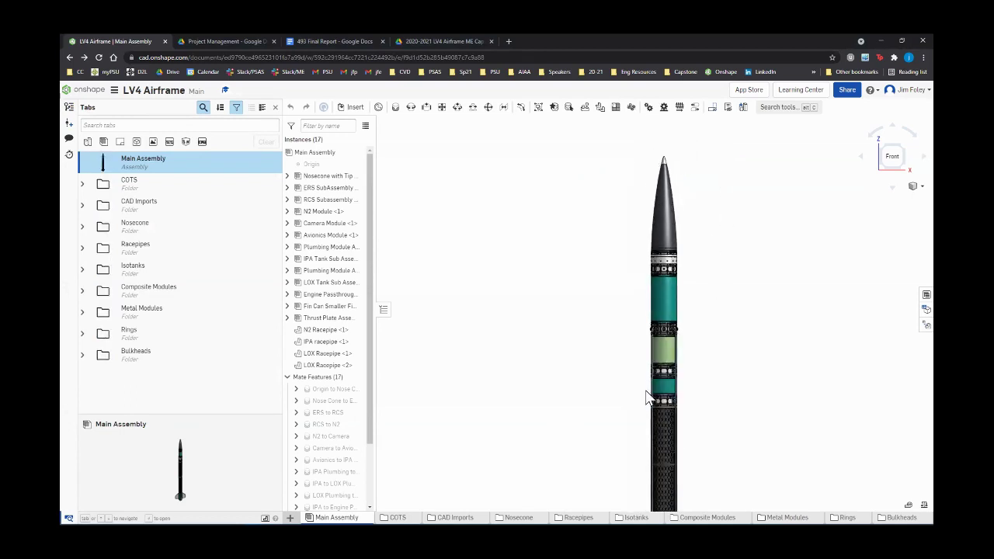
pyautogui.scroll(2, 660, 242)
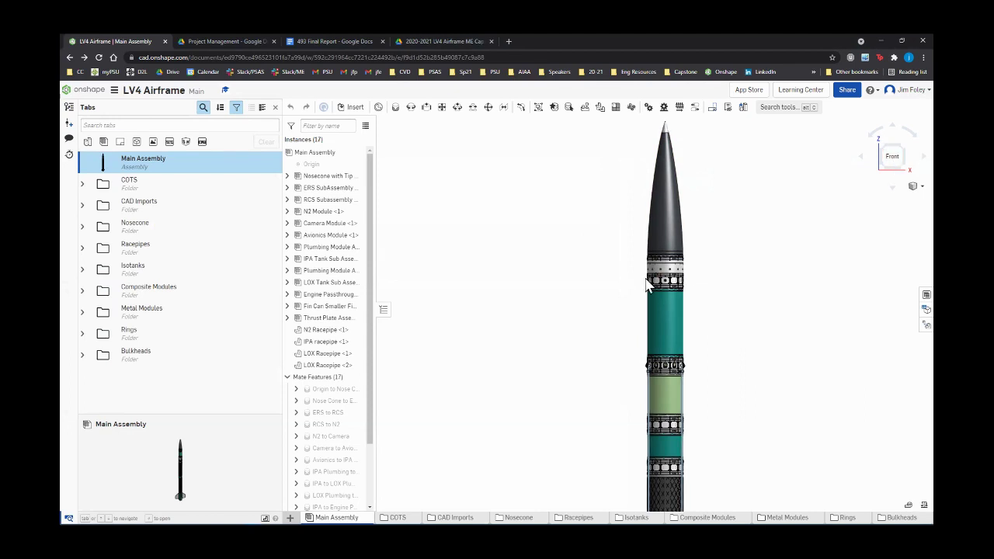
pyautogui.scroll(5, 658, 291)
pyautogui.scroll(5, 660, 295)
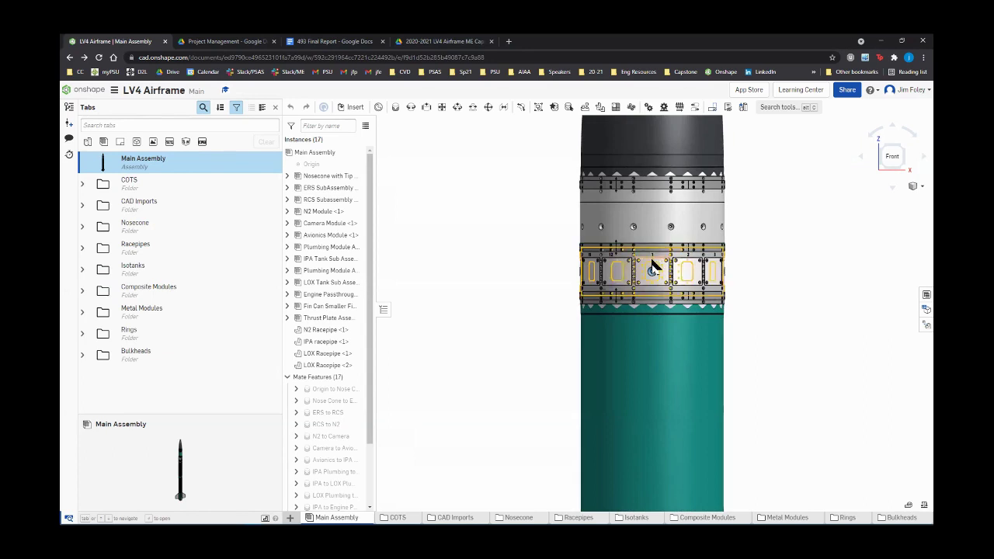
pyautogui.scroll(2, 636, 261)
pyautogui.scroll(1, 636, 264)
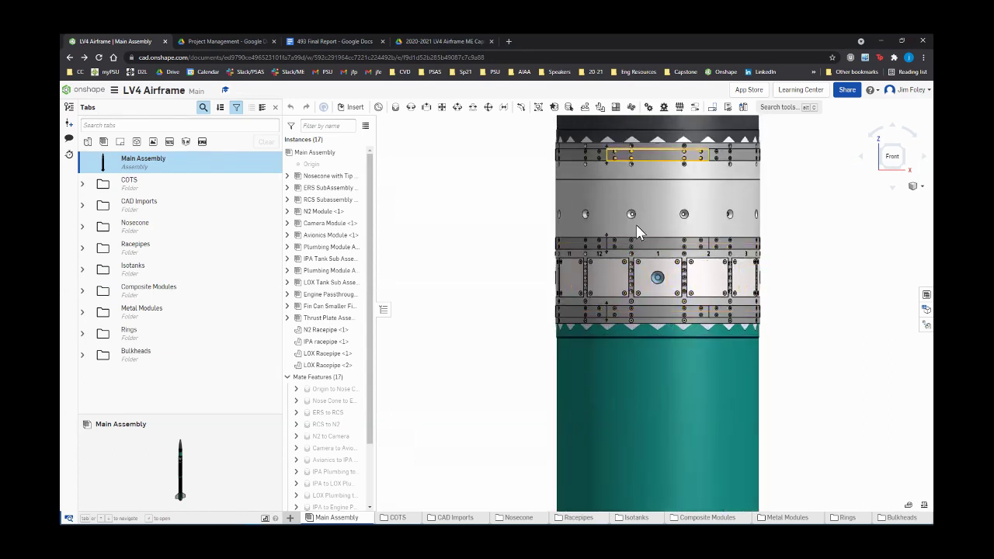
pyautogui.click(650, 298)
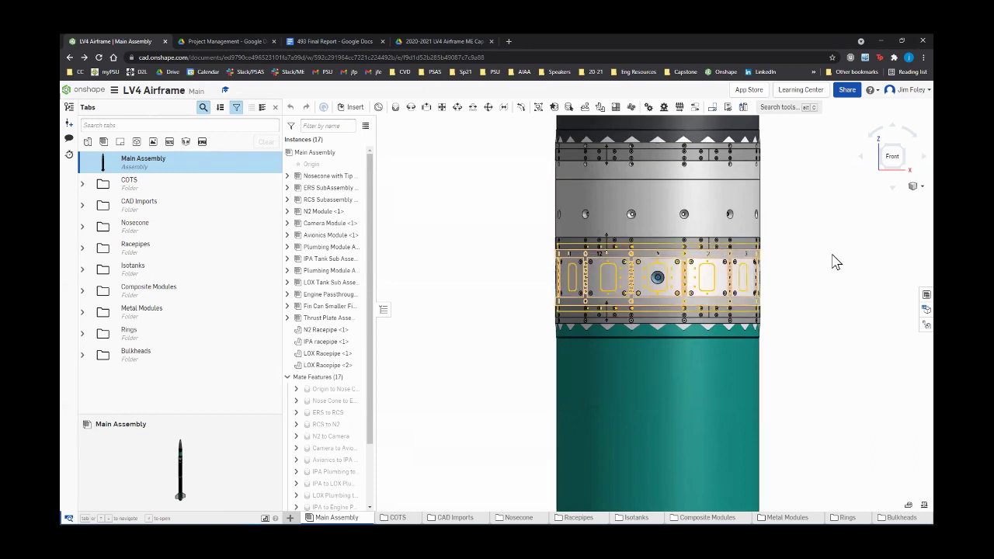
pyautogui.click(807, 255)
pyautogui.scroll(-5, 585, 171)
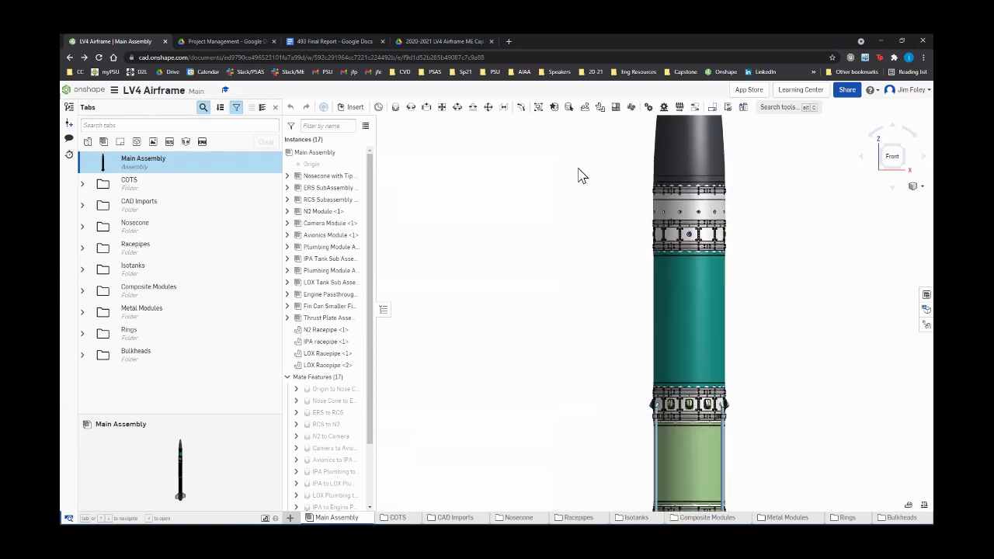
pyautogui.scroll(-8, 754, 217)
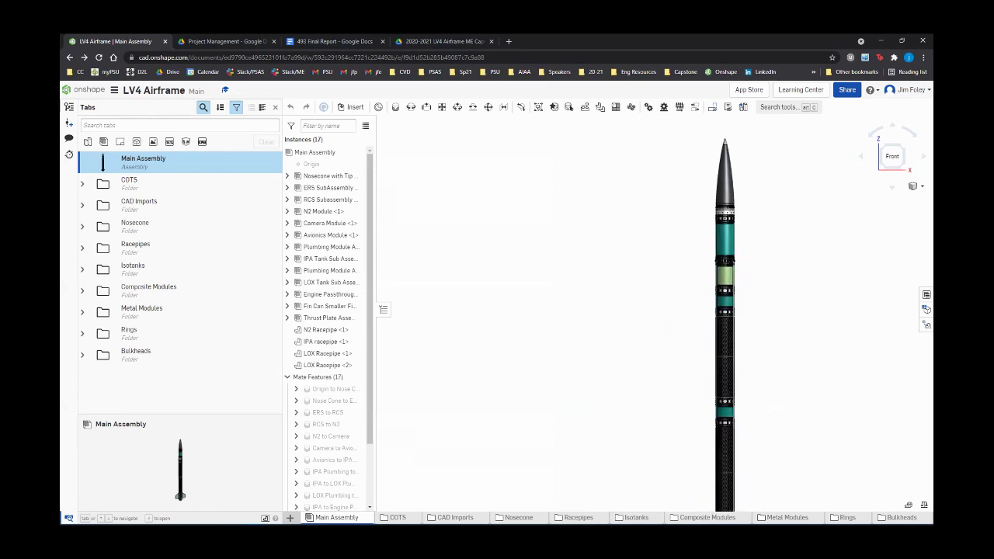
# Switch to the back view and examine the bracket on the metal ring below the lower teal module
pyautogui.moveTo(668, 420); pyautogui.dragTo(887, 169, button='right')
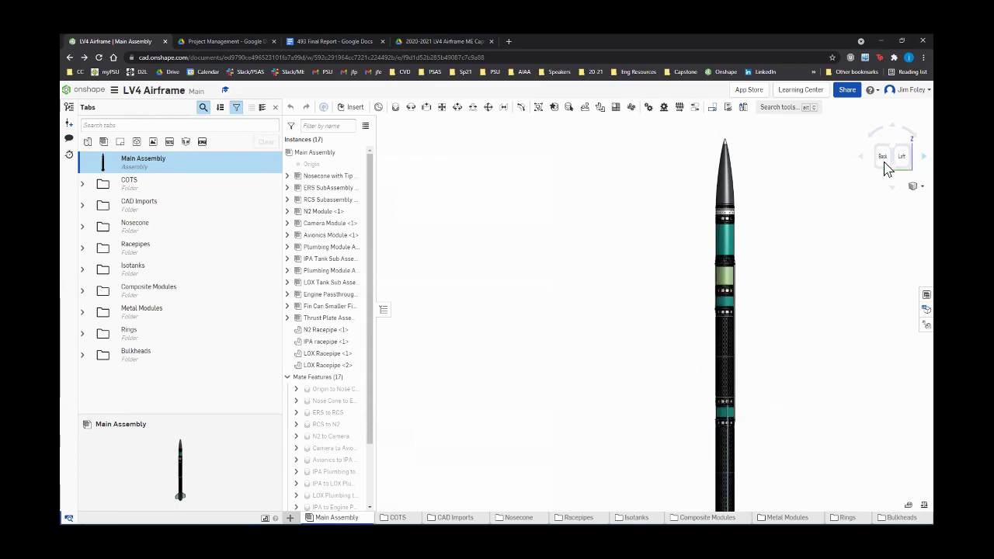
pyautogui.click(887, 169)
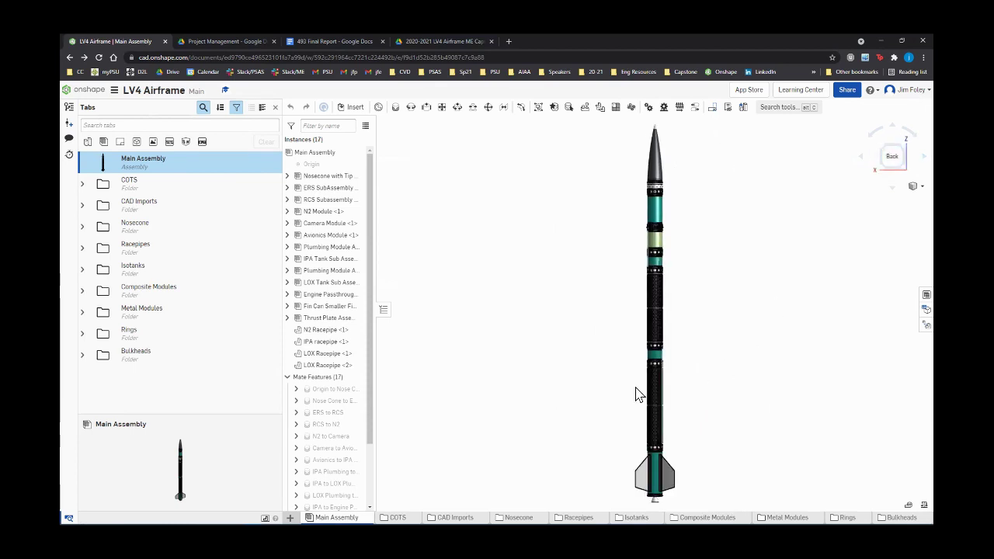
pyautogui.scroll(5, 637, 394)
pyautogui.scroll(4, 678, 328)
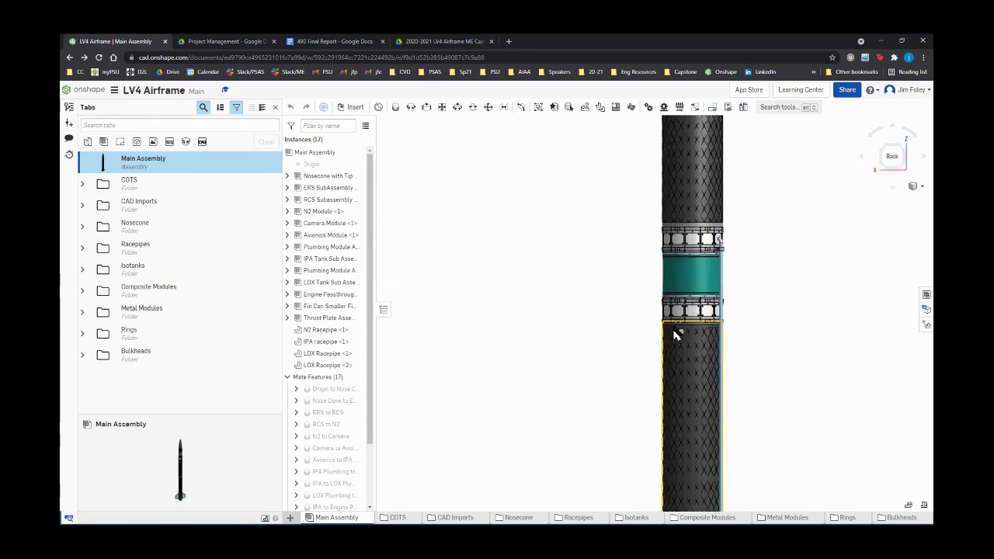
pyautogui.moveTo(586, 312); pyautogui.dragTo(586, 333, button='right')
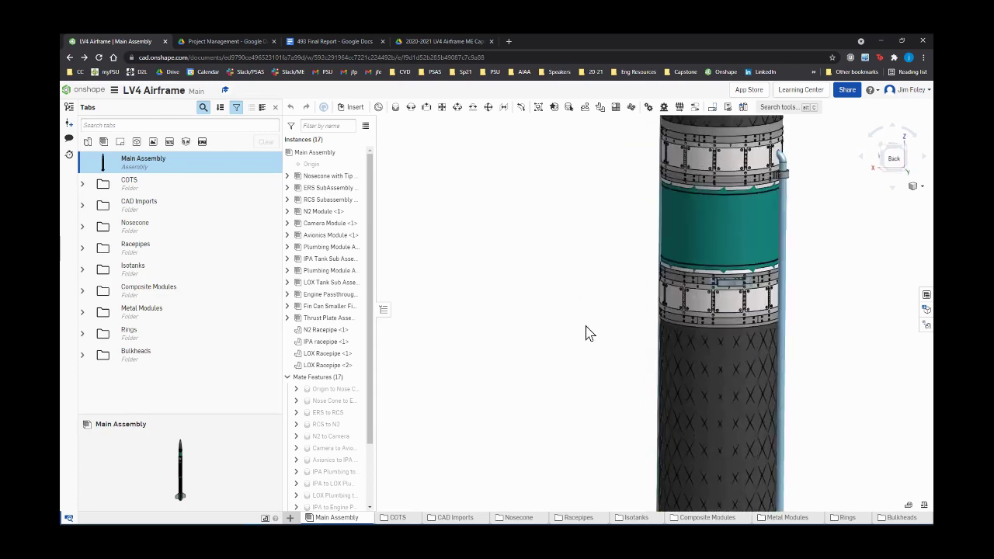
pyautogui.scroll(6, 709, 318)
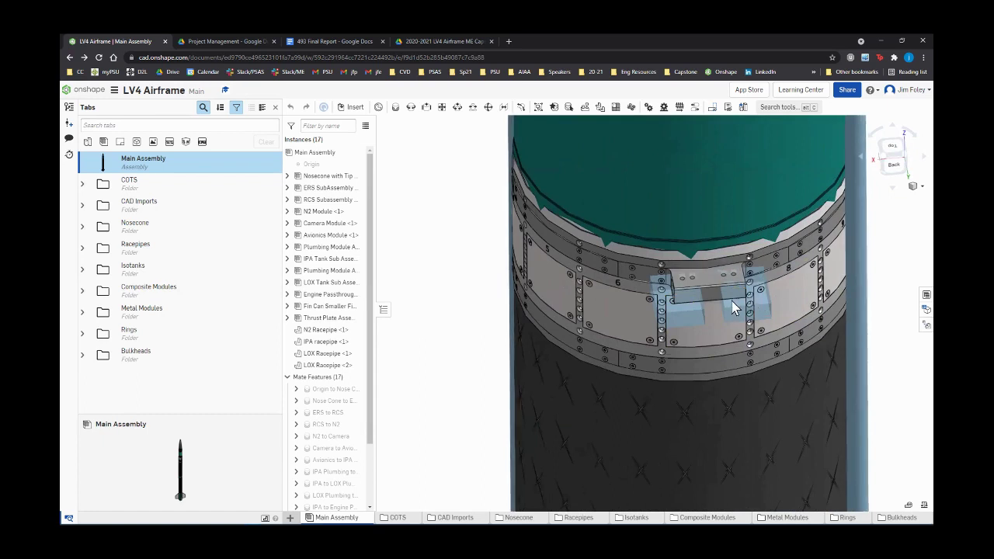
pyautogui.press('y')
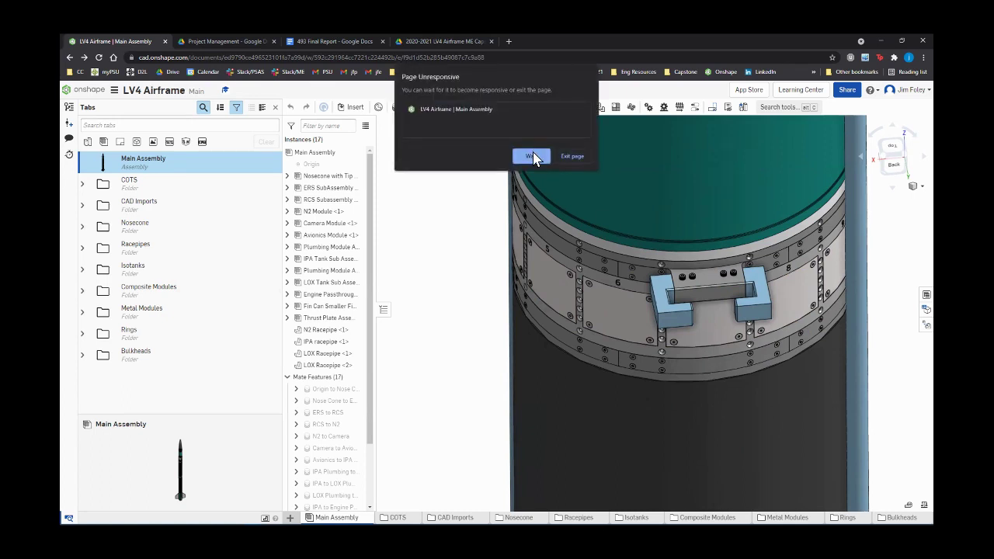
pyautogui.click(531, 157)
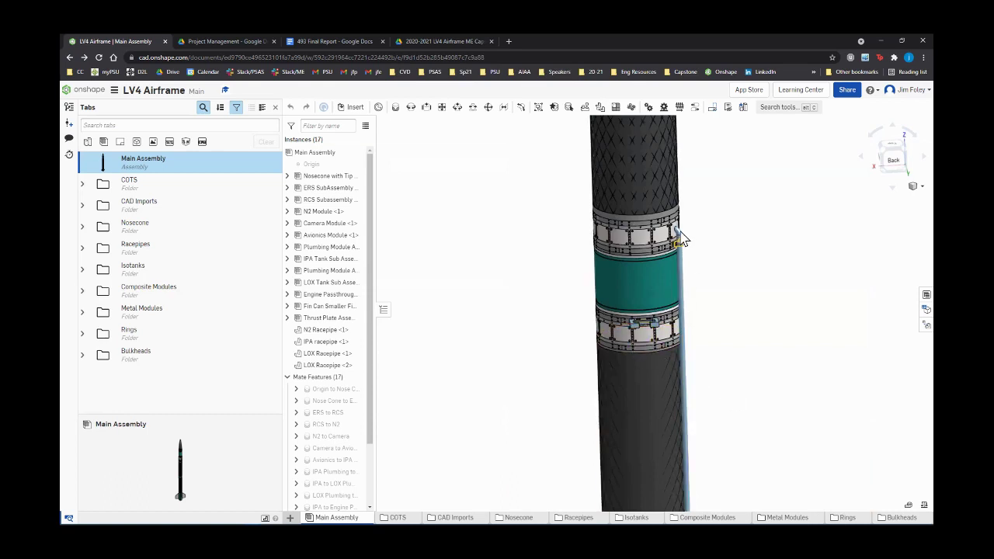
# Examine the racepipe's bent upper end and its clamp at panel 9 of the ring above the lower teal module
pyautogui.moveTo(738, 259); pyautogui.dragTo(706, 261, button='right')
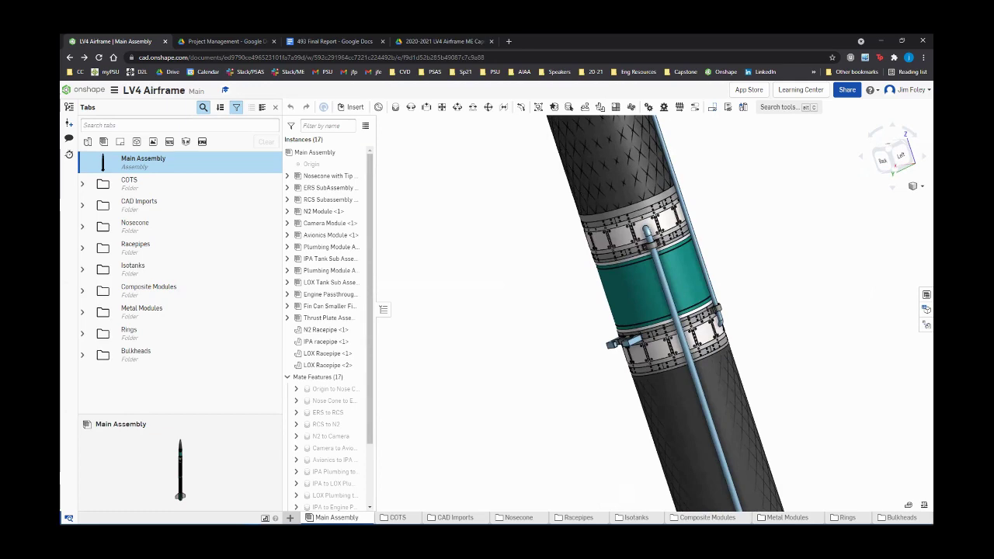
pyautogui.scroll(5, 638, 284)
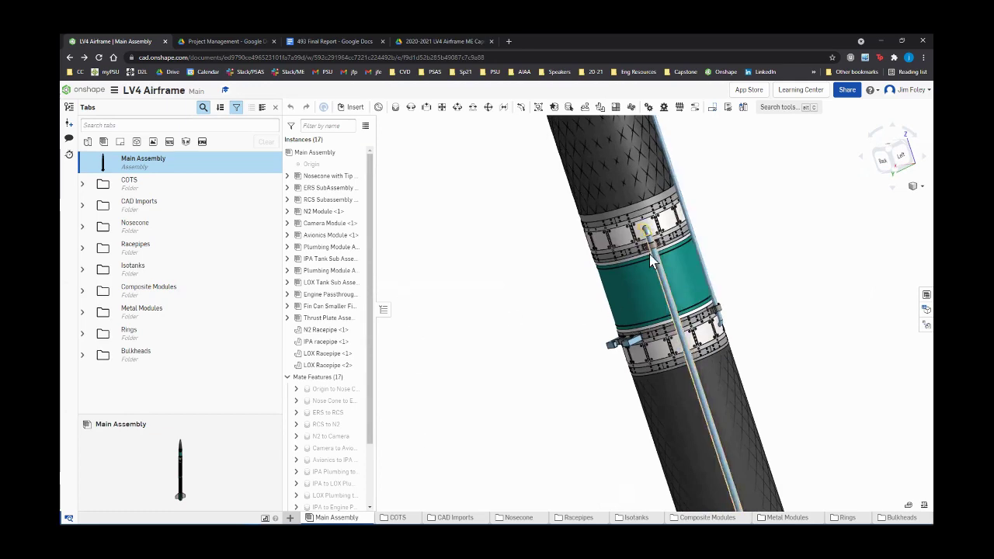
pyautogui.scroll(5, 616, 224)
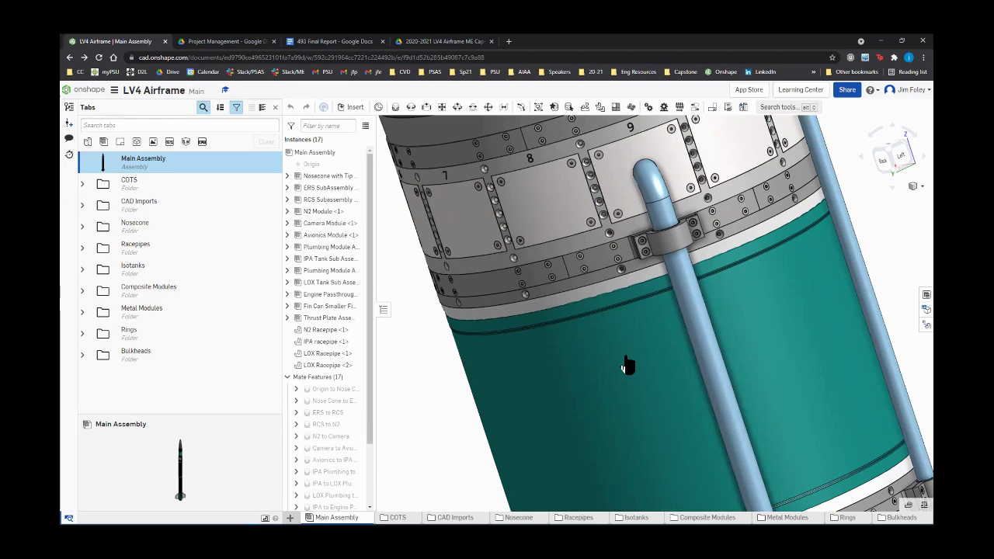
pyautogui.scroll(-5, 645, 369)
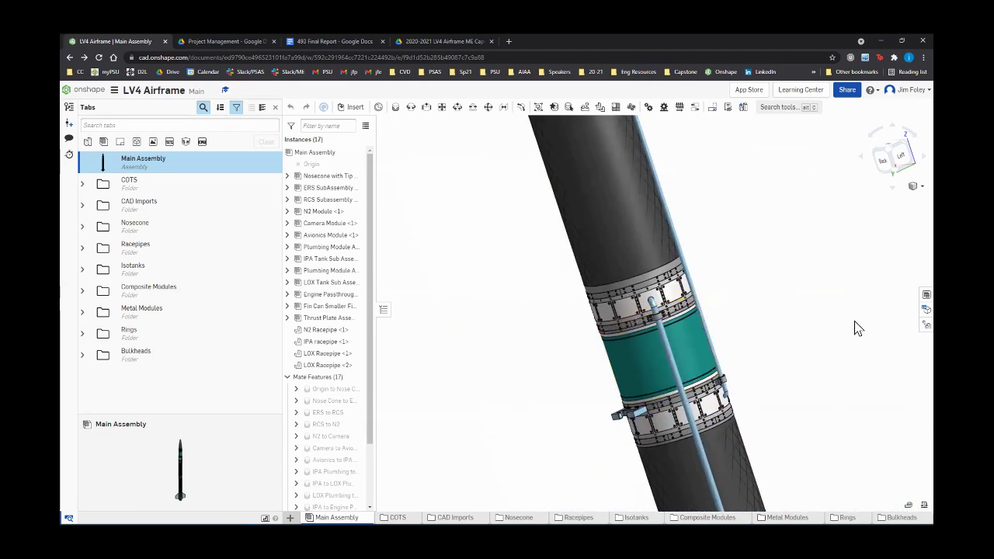
# Return to the front view and inspect the panel numbers and alignment arrows around panel 12 above the lower teal module
pyautogui.hotkey('shift', '1')
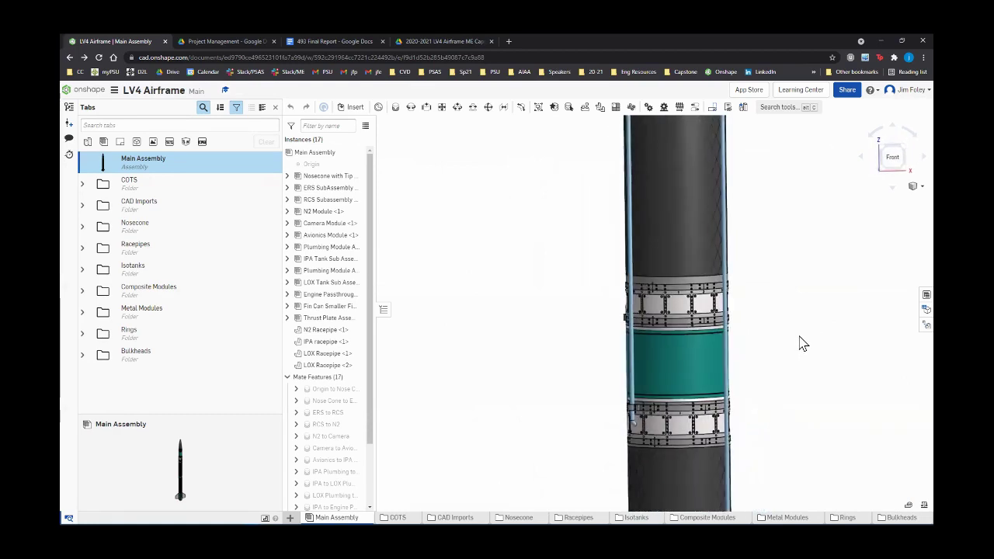
pyautogui.scroll(4, 657, 292)
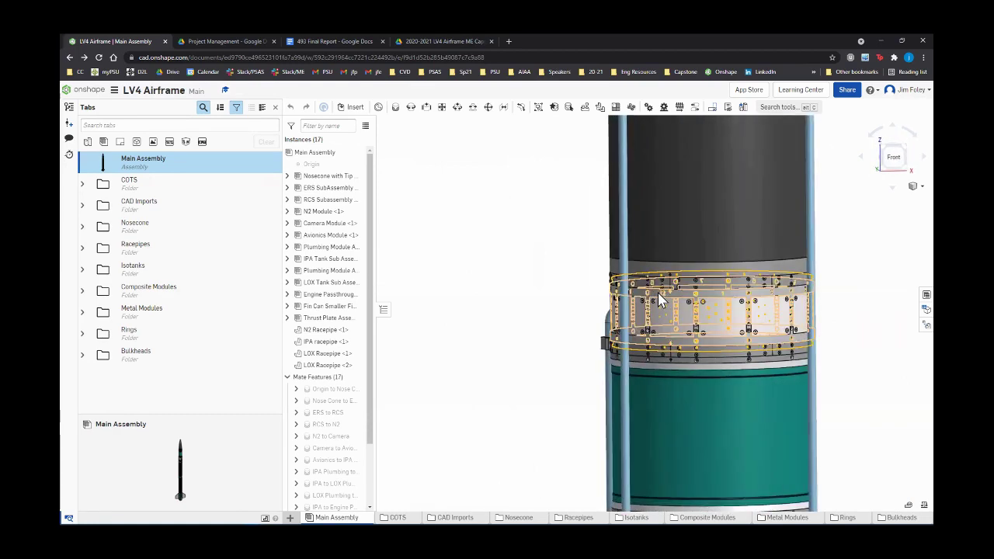
pyautogui.scroll(2, 658, 292)
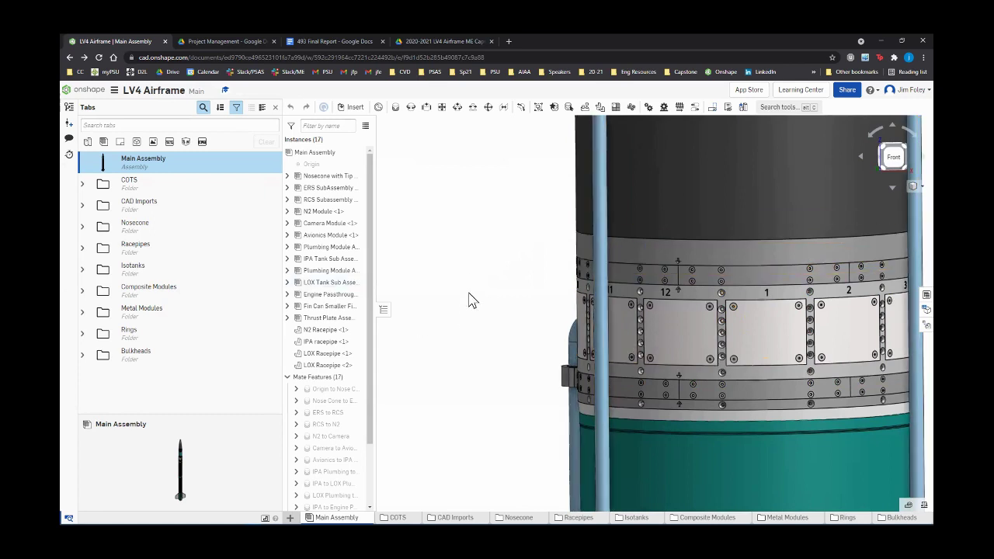
pyautogui.scroll(-2, 470, 280)
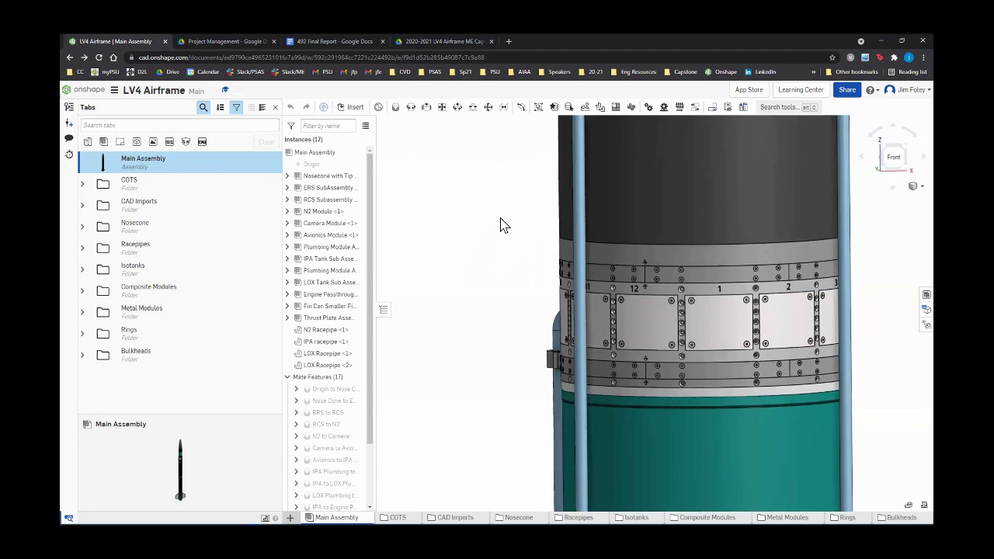
pyautogui.scroll(4, 621, 283)
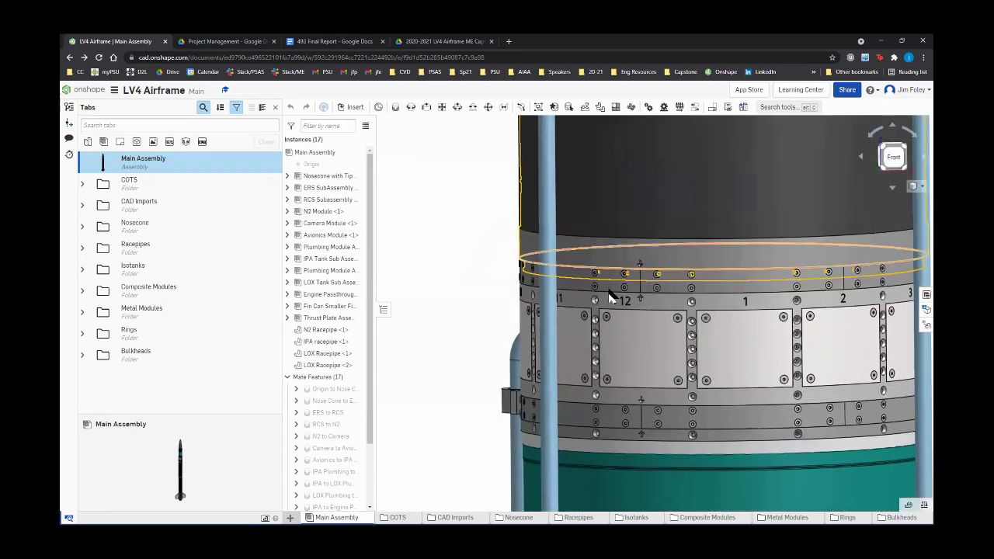
pyautogui.scroll(5, 619, 303)
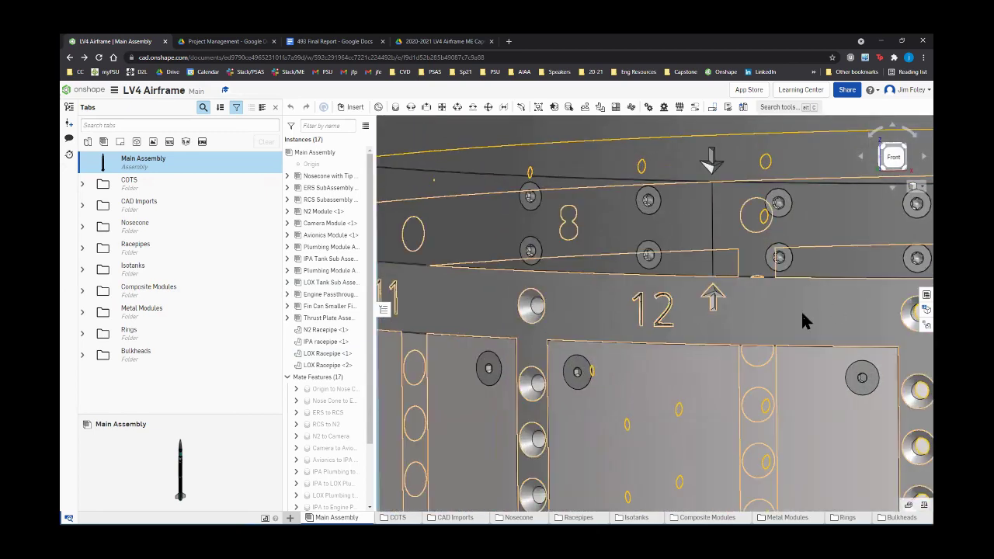
pyautogui.scroll(-3, 802, 317)
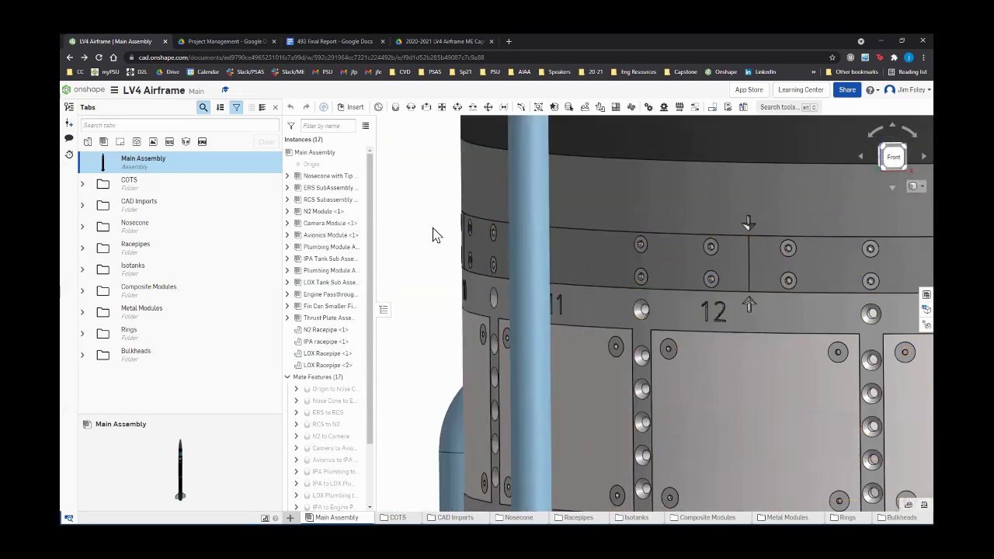
# Inspect the panelled metal rings above and below the lower teal module, including the racepipes running past them
pyautogui.scroll(-1, 428, 232)
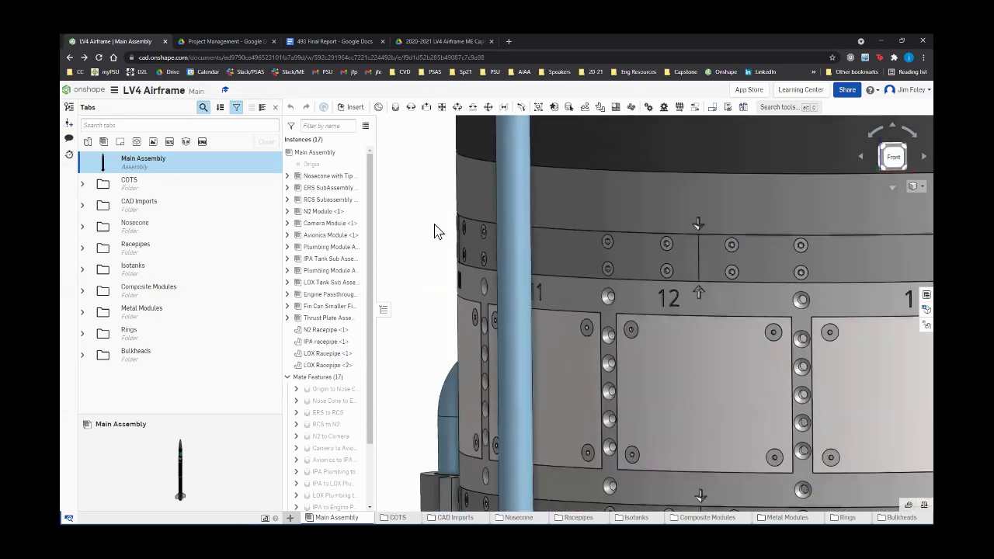
pyautogui.scroll(-3, 435, 231)
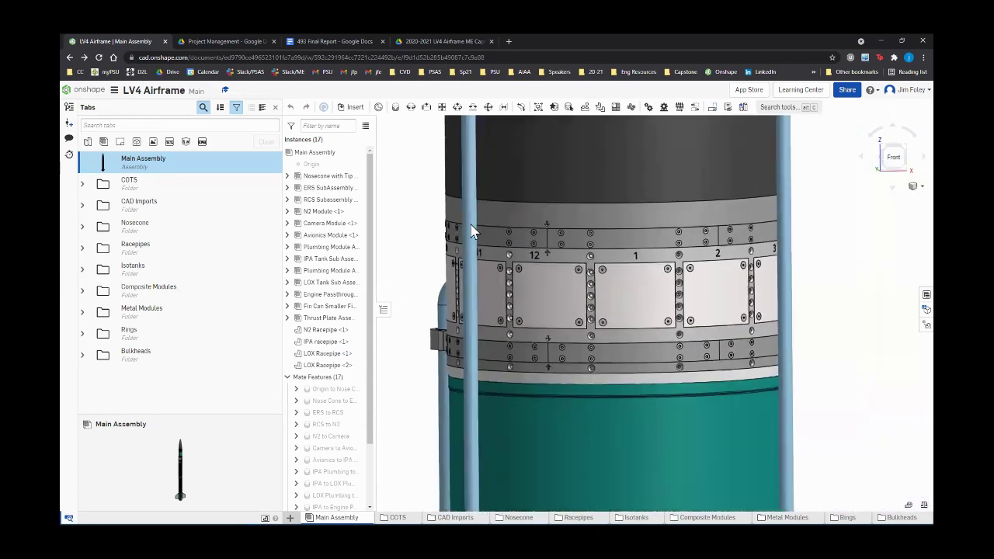
pyautogui.scroll(-3, 730, 326)
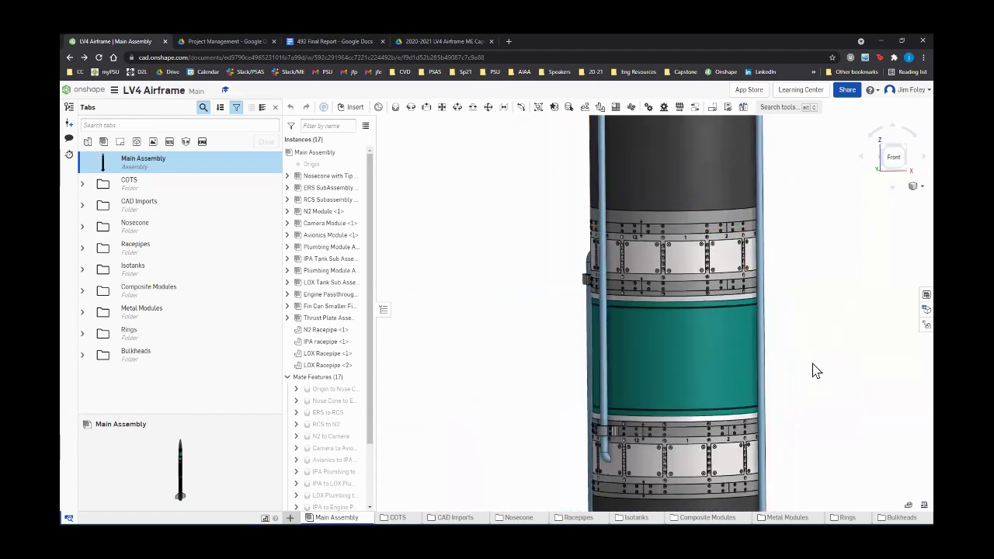
pyautogui.scroll(3, 812, 370)
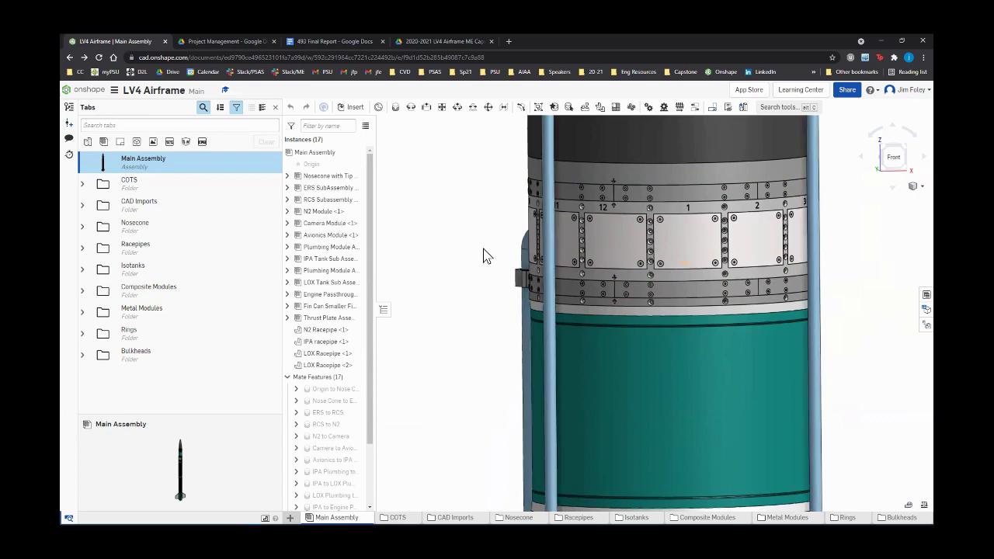
pyautogui.scroll(-4, 497, 247)
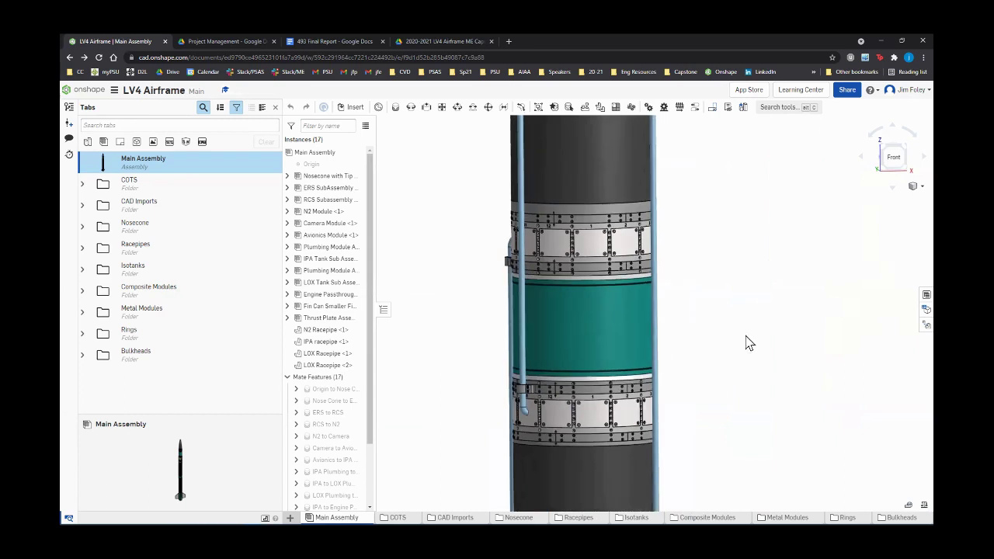
# View the rocket's full module stack, then examine the light green module and the teal module beneath it
pyautogui.scroll(-5, 539, 395)
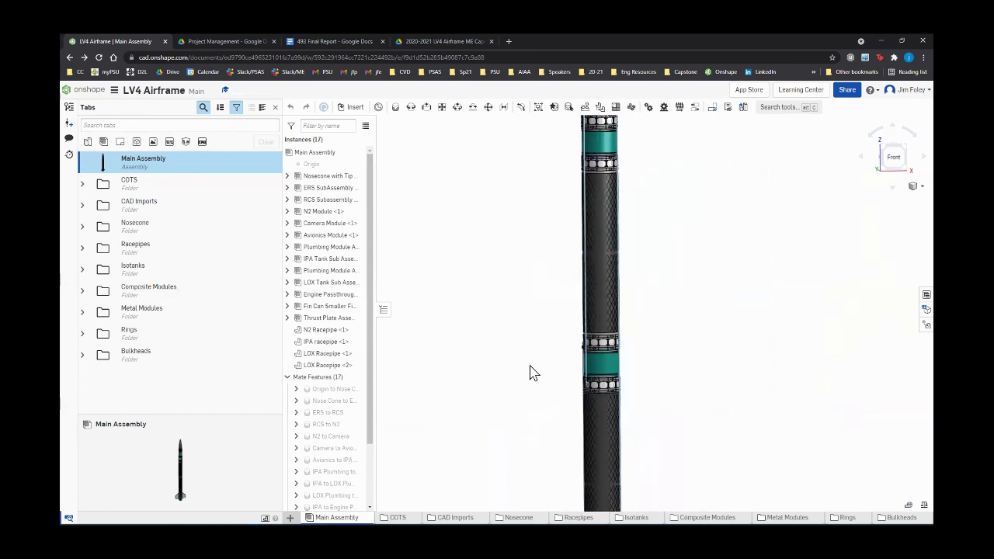
pyautogui.scroll(-5, 588, 423)
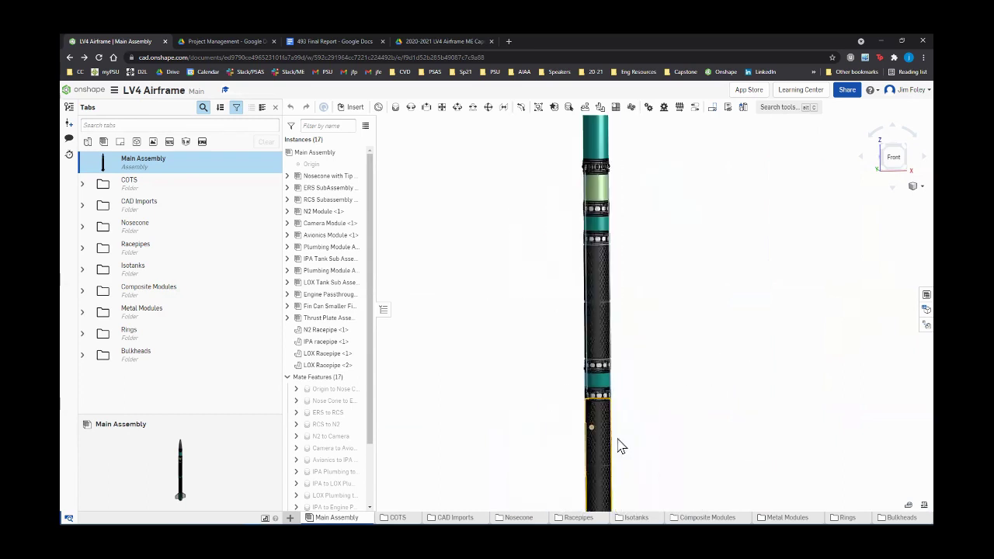
pyautogui.scroll(-3, 651, 454)
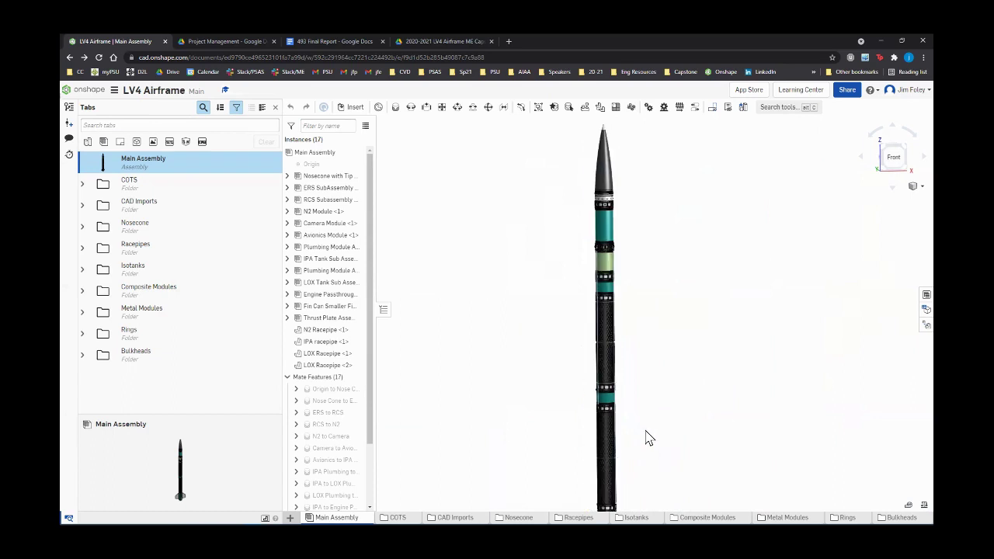
pyautogui.scroll(5, 608, 305)
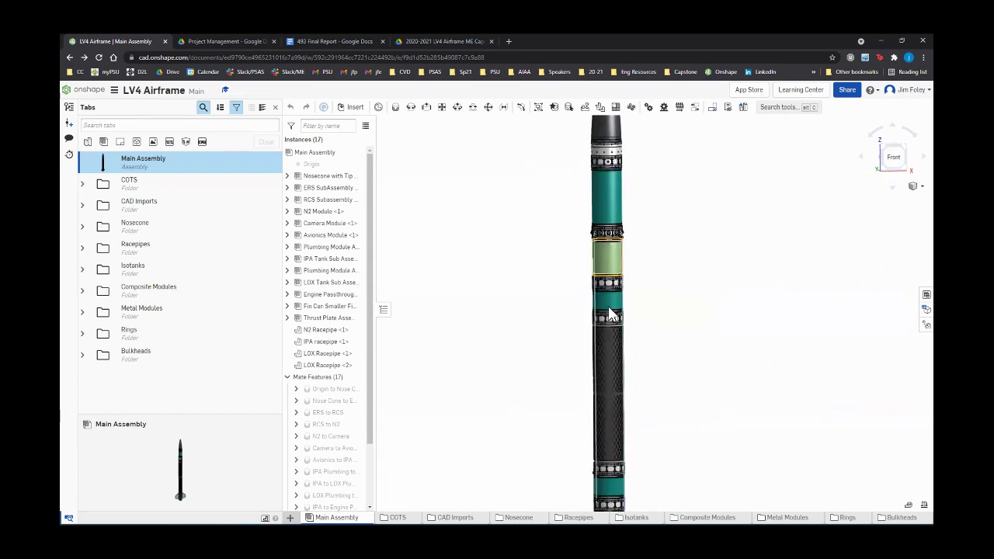
pyautogui.scroll(4, 608, 306)
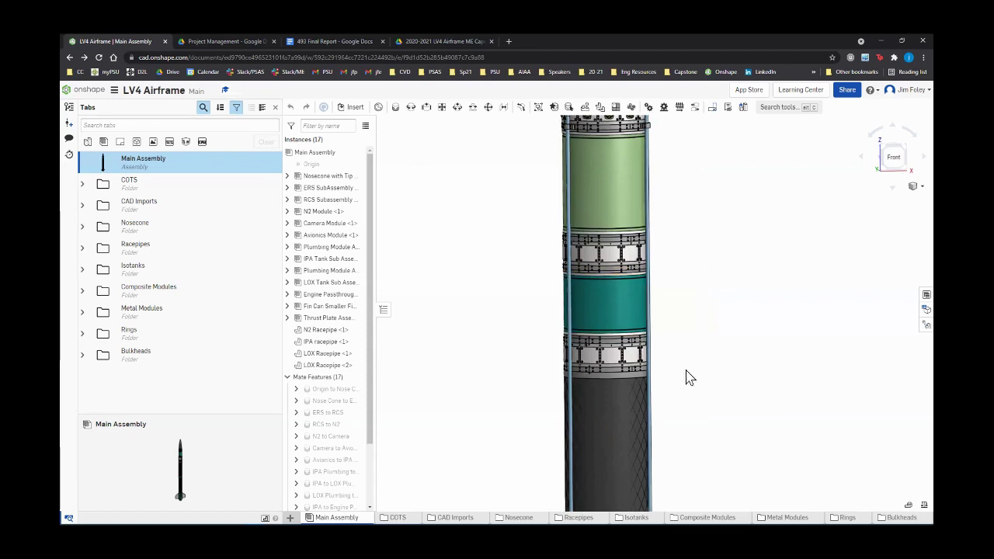
pyautogui.scroll(-1, 687, 381)
pyautogui.scroll(-4, 676, 384)
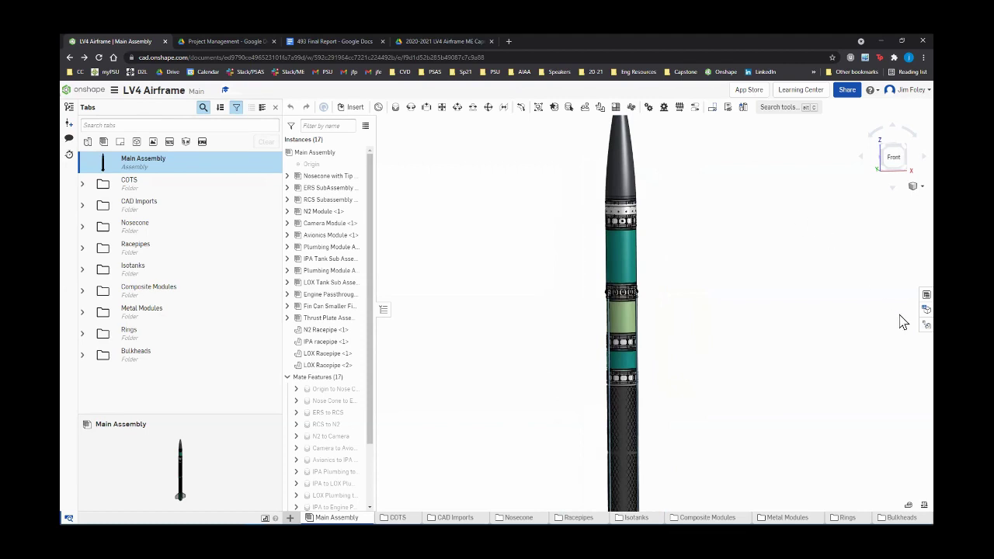
# Start a section view of the assembly, using the cylindrical face of the upper teal module to define the cutting plane
pyautogui.click(918, 187)
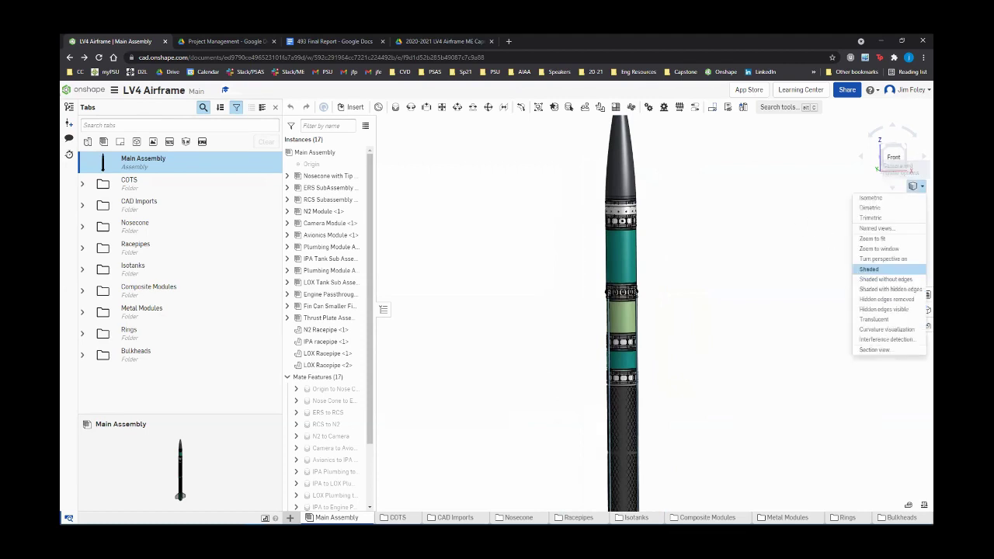
pyautogui.click(871, 350)
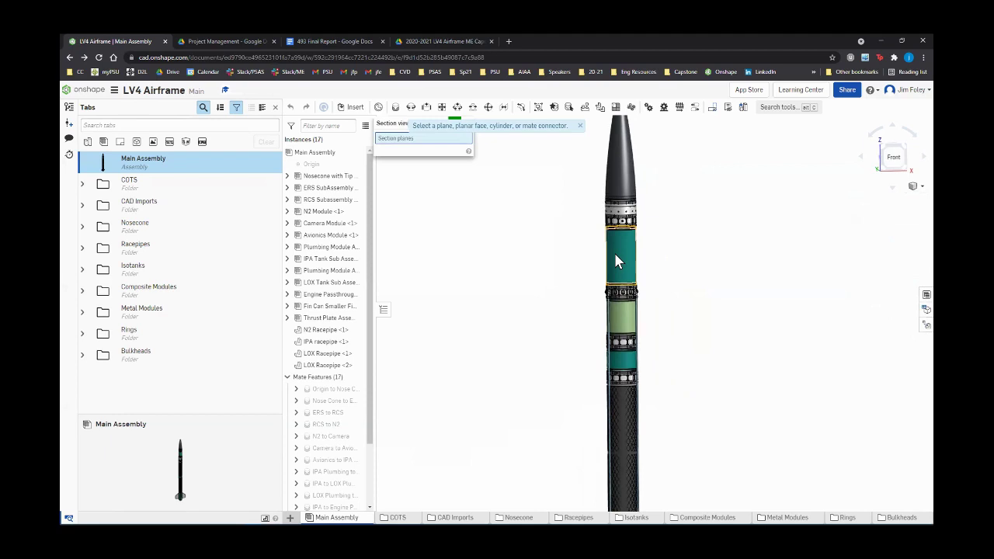
pyautogui.click(613, 258)
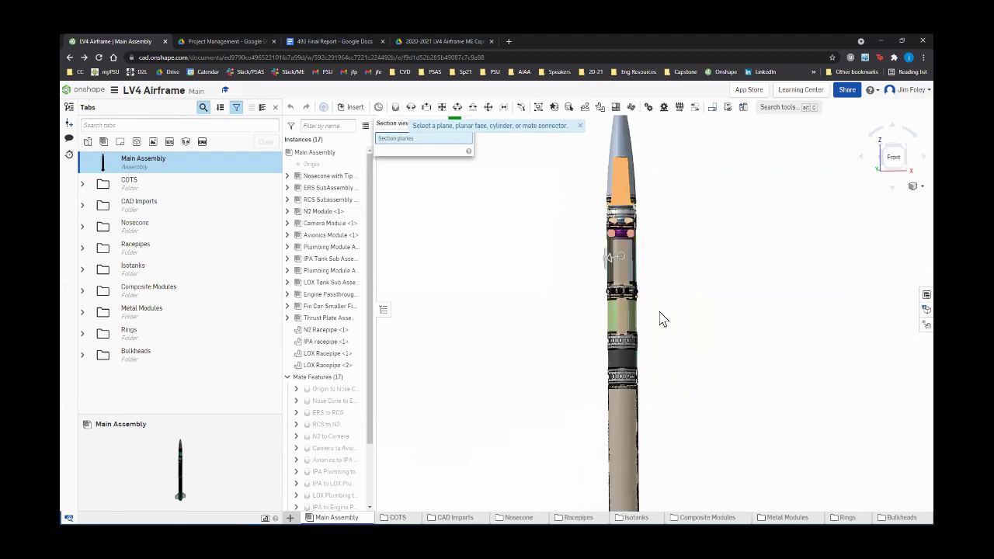
# Inspect the cut bulkheads and internals between the upper teal and light green modules, and accept the section view
pyautogui.moveTo(673, 234); pyautogui.dragTo(627, 303, button='right')
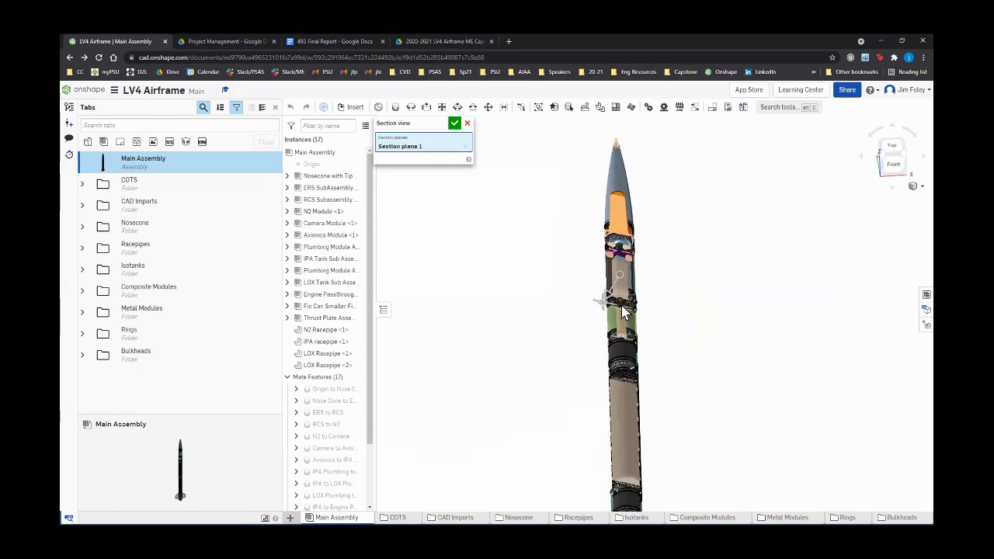
pyautogui.scroll(3, 559, 304)
pyautogui.scroll(2, 546, 303)
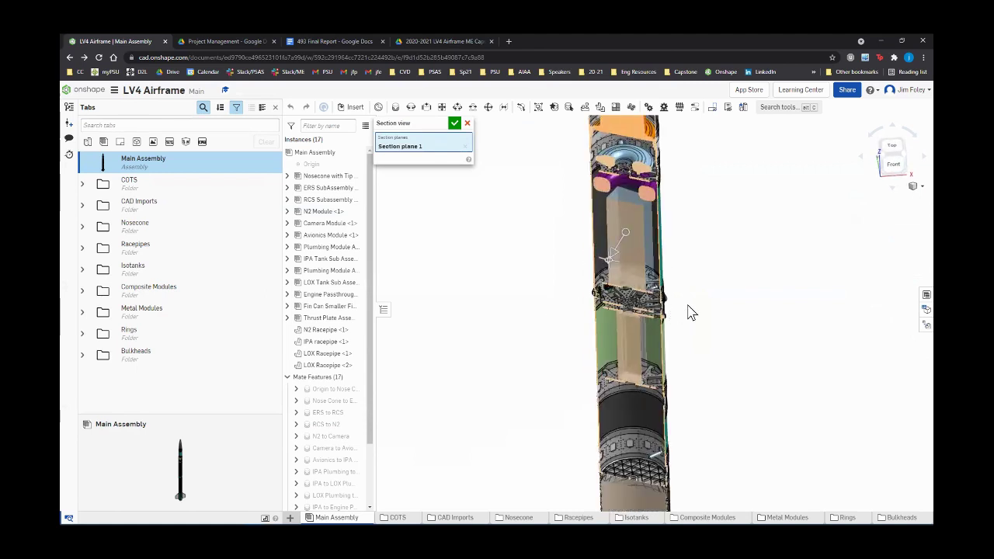
pyautogui.scroll(3, 726, 297)
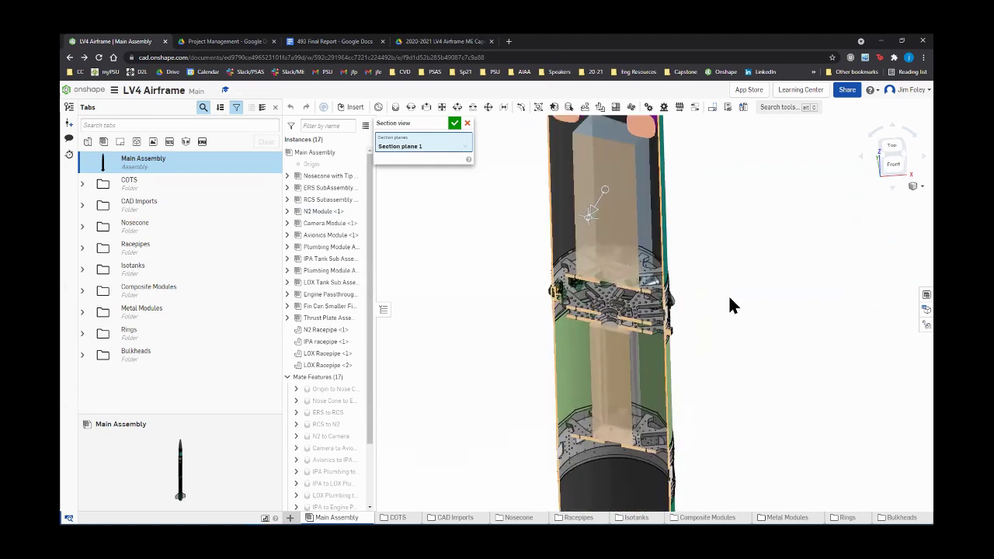
pyautogui.scroll(3, 597, 357)
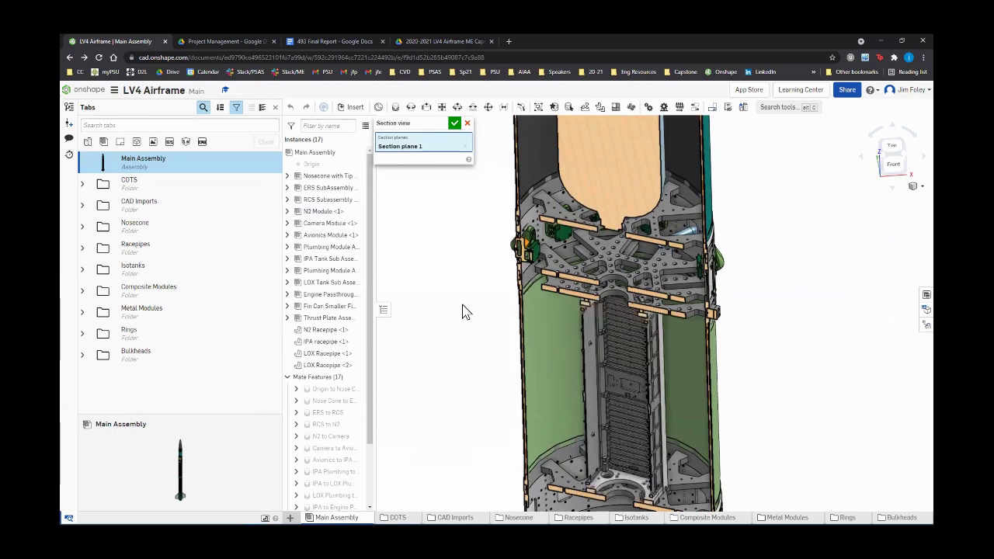
pyautogui.moveTo(462, 311); pyautogui.dragTo(468, 311, button='right')
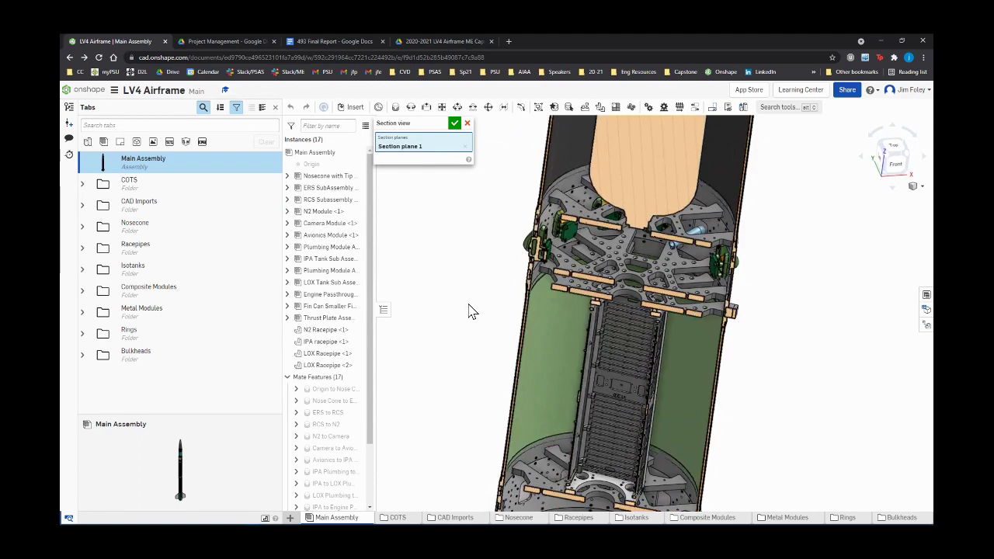
pyautogui.click(454, 125)
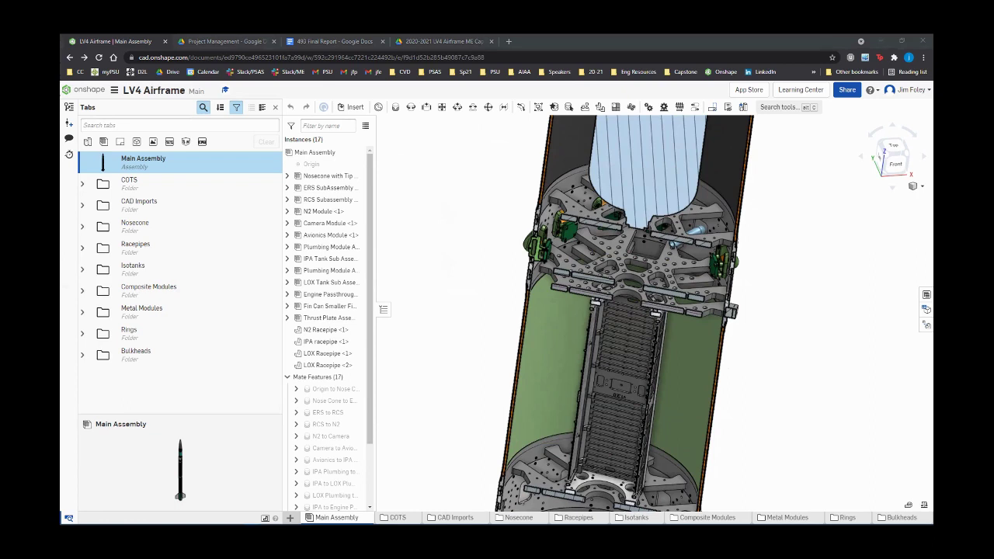
# Examine the sectioned tank in the upper teal module, the purple and light blue rings above it, and the surrounding modules
pyautogui.click(757, 409)
pyautogui.moveTo(757, 409)
pyautogui.mouseDown(button='right')
pyautogui.moveTo(750, 402)
pyautogui.moveTo(763, 408)
pyautogui.moveTo(749, 412)
pyautogui.mouseUp(button='right')
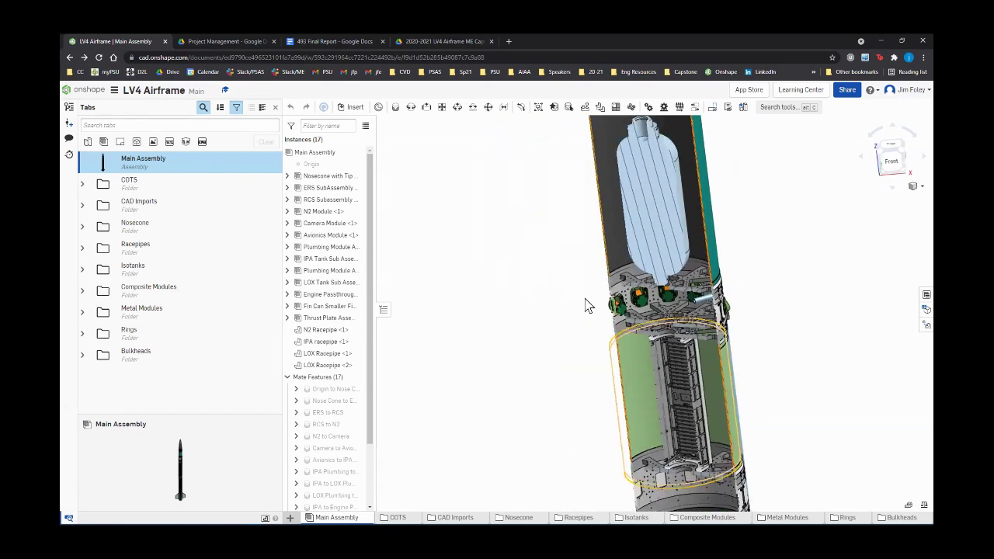
pyautogui.scroll(-3, 572, 358)
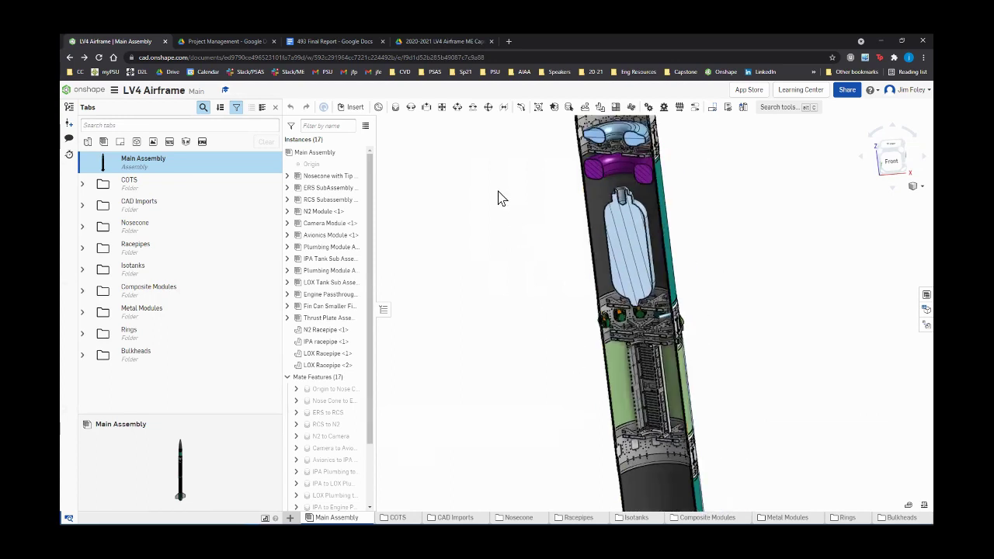
pyautogui.scroll(1, 591, 472)
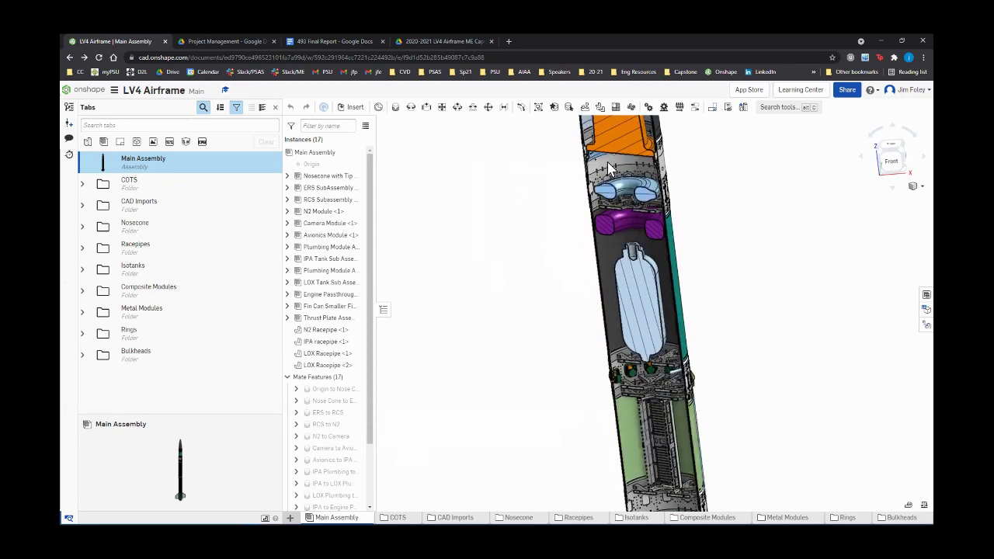
pyautogui.scroll(2, 610, 166)
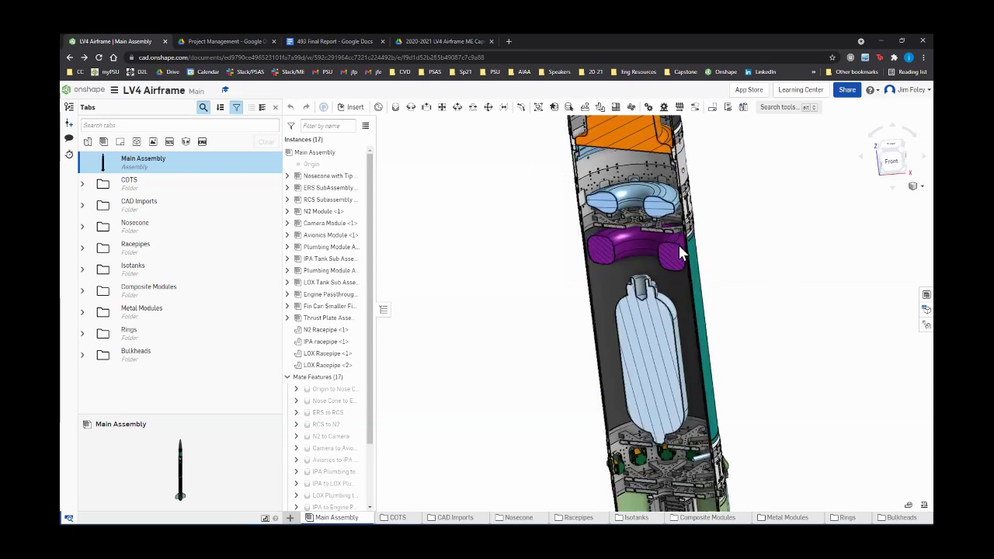
pyautogui.scroll(-2, 521, 240)
pyautogui.scroll(-2, 556, 379)
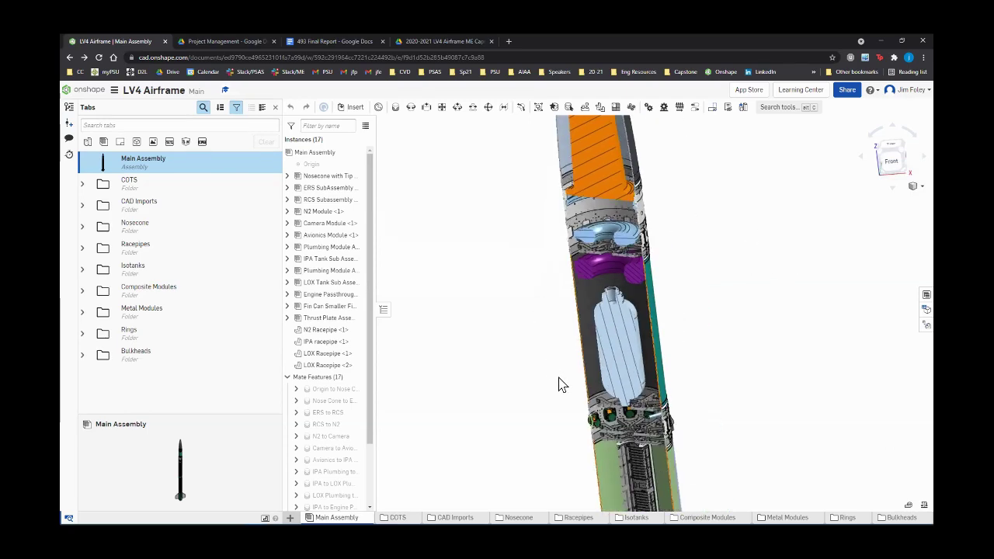
pyautogui.scroll(-2, 562, 386)
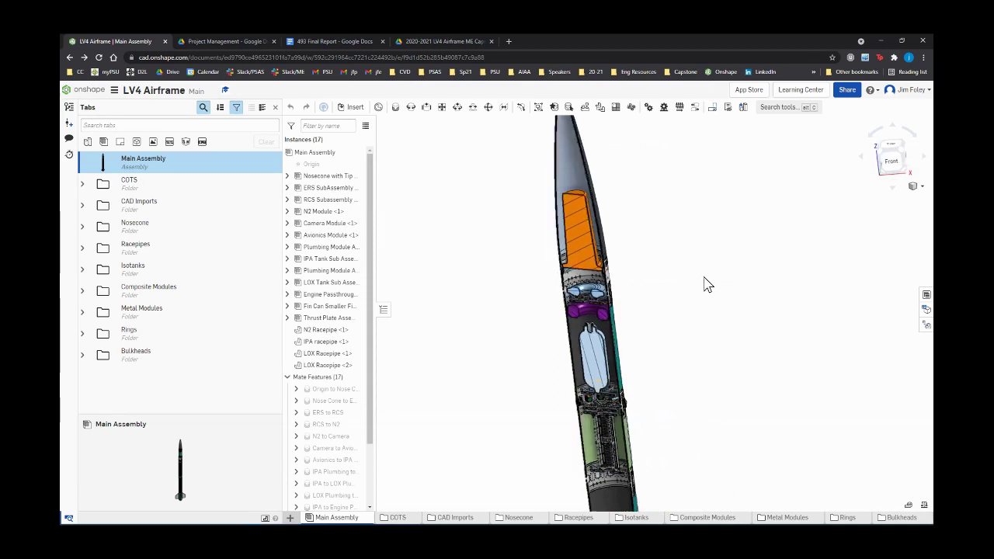
# Examine the sectioned nosecone tip, including its threaded rod, the plate beneath it and the joint with the nosecone wall
pyautogui.hotkey('shift', '1')
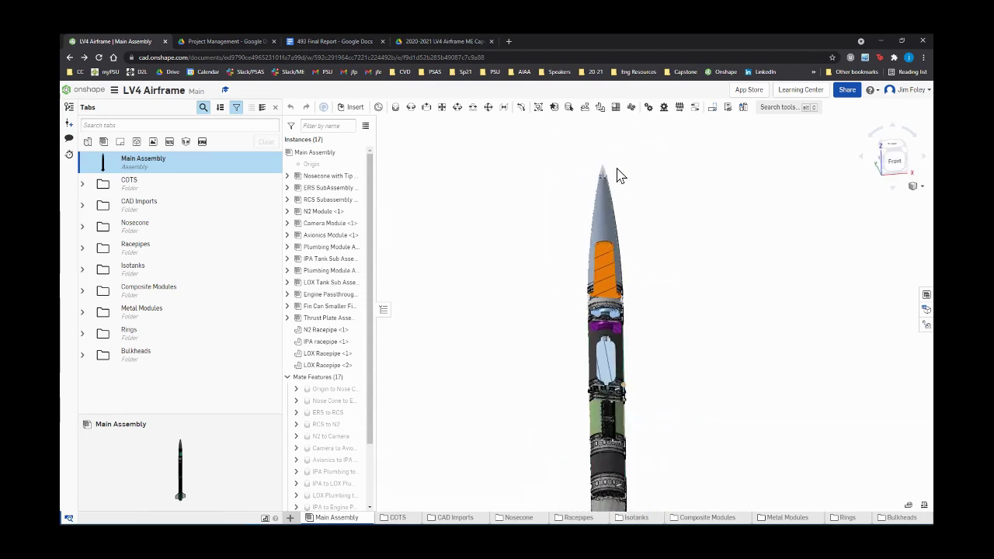
pyautogui.scroll(5, 598, 170)
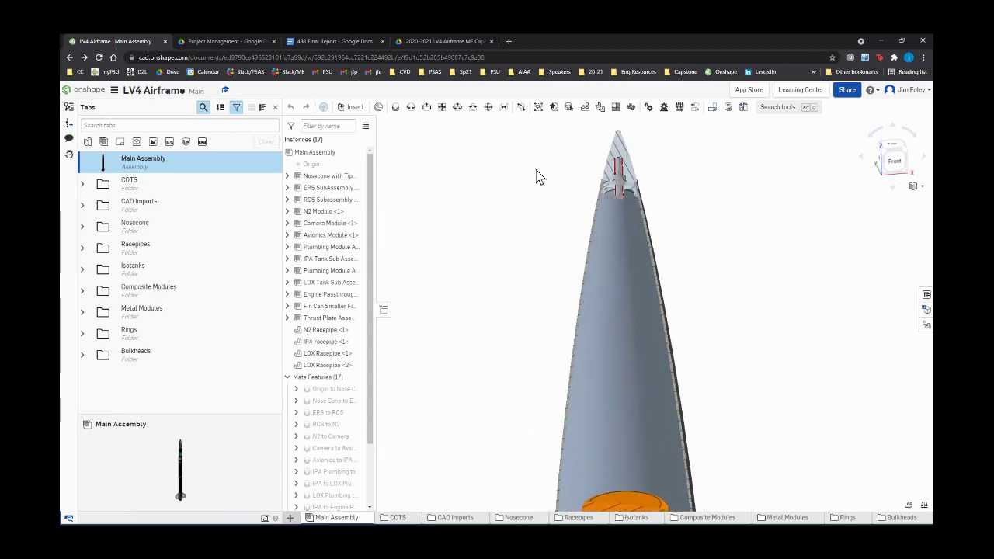
pyautogui.scroll(5, 544, 182)
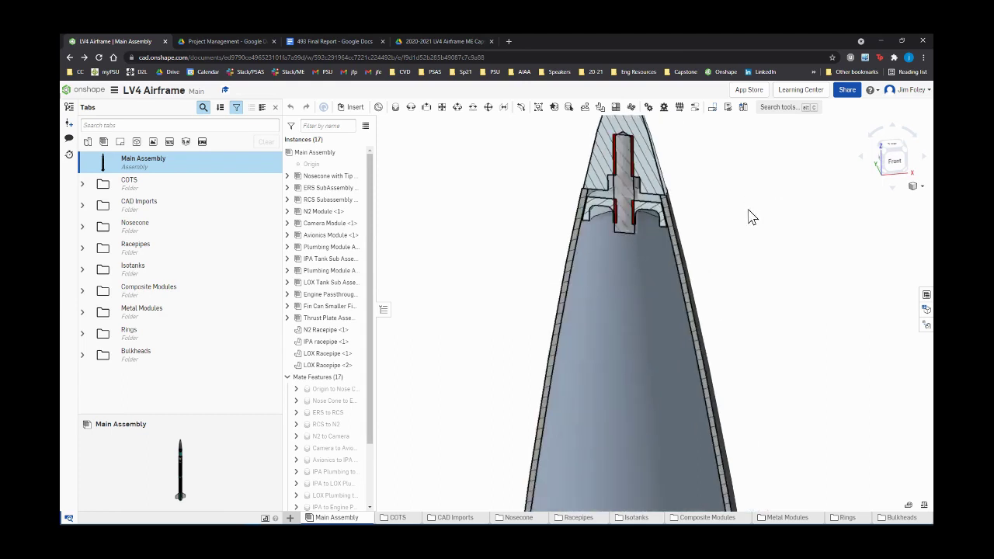
pyautogui.moveTo(753, 211); pyautogui.dragTo(609, 179, button='right')
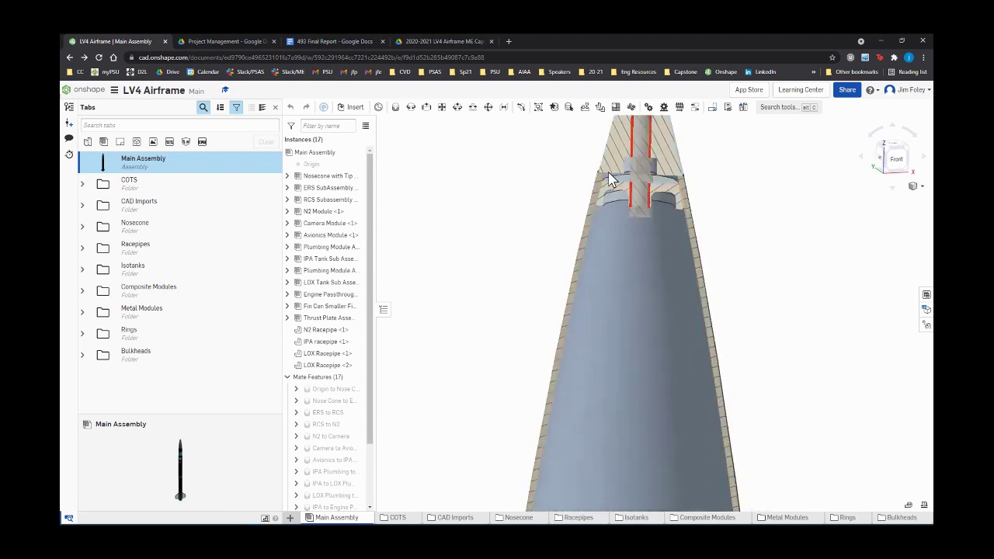
pyautogui.scroll(3, 609, 179)
pyautogui.scroll(2, 590, 188)
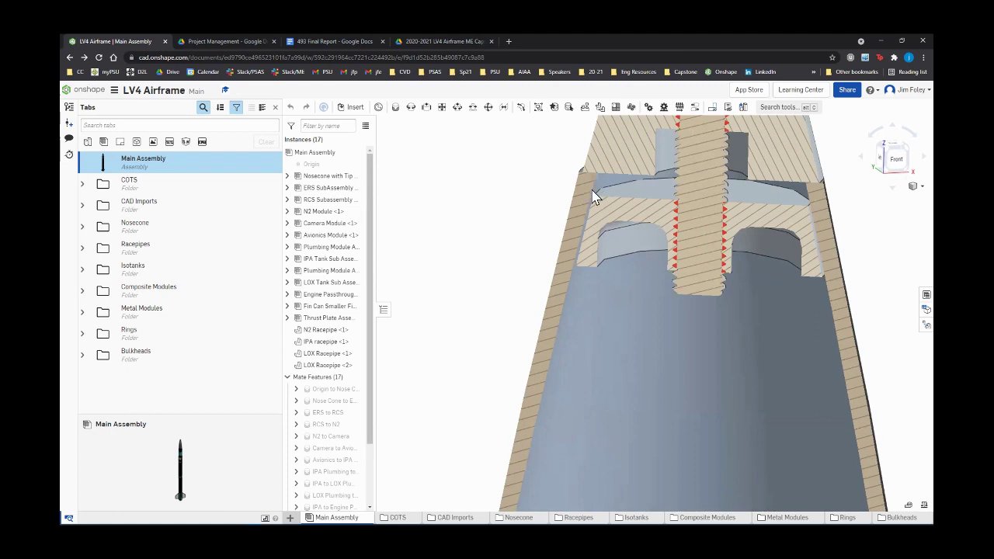
pyautogui.moveTo(592, 196)
pyautogui.mouseDown(button='right')
pyautogui.moveTo(533, 194)
pyautogui.moveTo(639, 188)
pyautogui.moveTo(577, 228)
pyautogui.mouseUp(button='right')
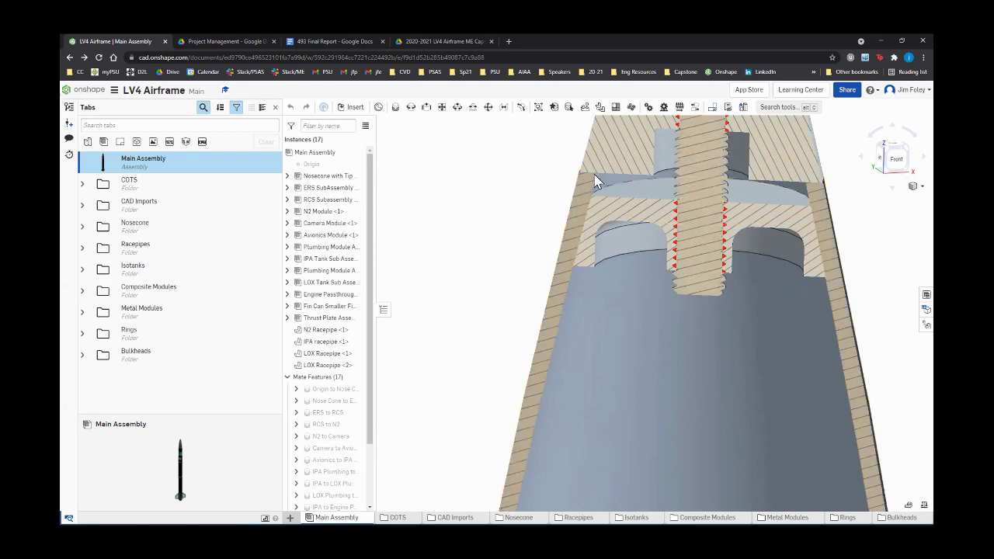
pyautogui.moveTo(633, 184)
pyautogui.mouseDown(button='right')
pyautogui.moveTo(637, 137)
pyautogui.moveTo(643, 195)
pyautogui.mouseUp(button='right')
# Examine the sectioned nosecone from its tip down to the orange body inside and the joint at the body's base
pyautogui.scroll(-8, 523, 194)
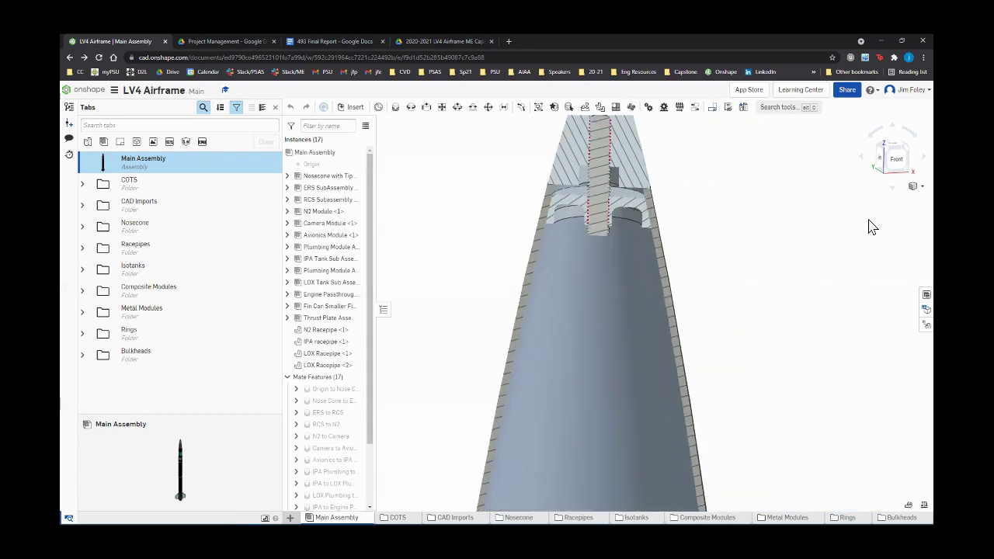
pyautogui.scroll(-6, 555, 178)
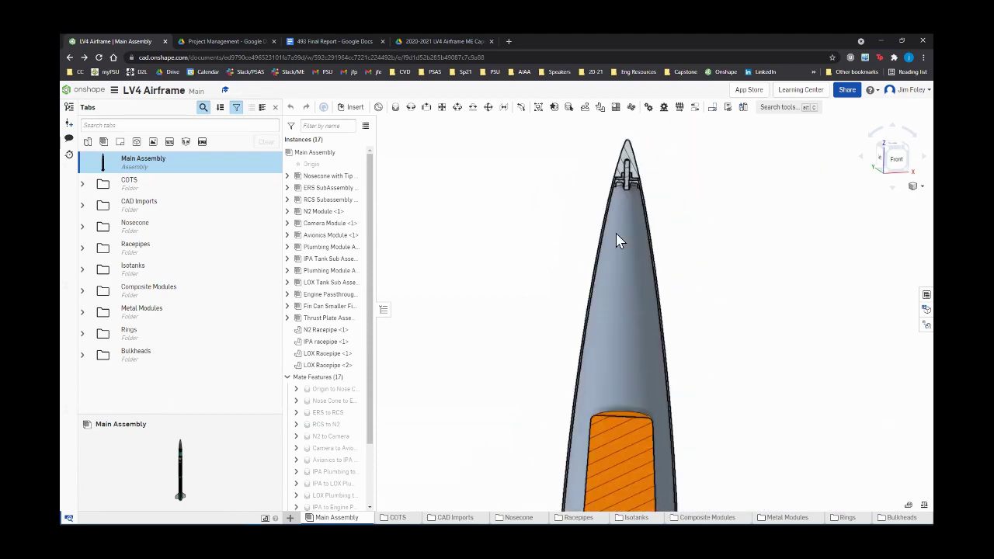
pyautogui.scroll(5, 652, 443)
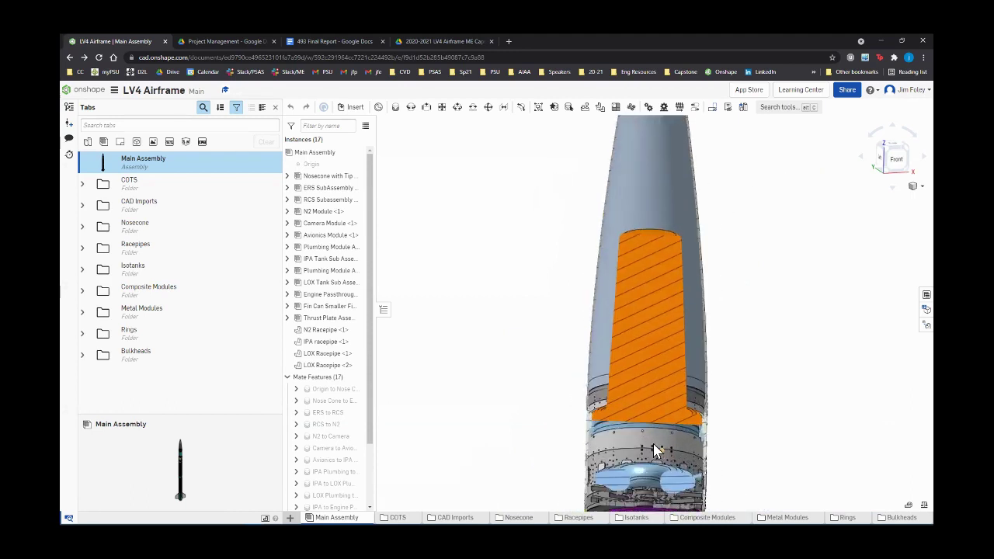
pyautogui.scroll(3, 777, 422)
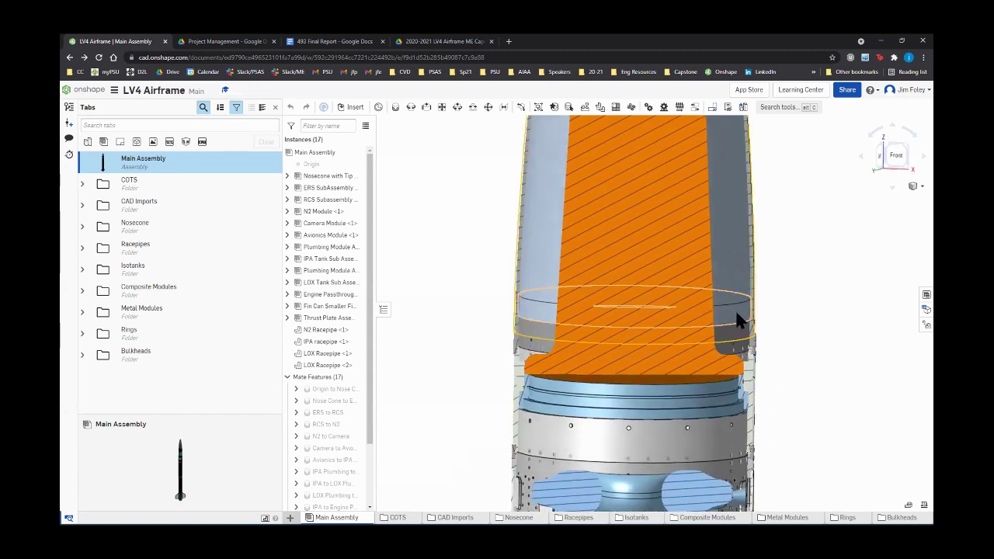
pyautogui.scroll(-6, 792, 444)
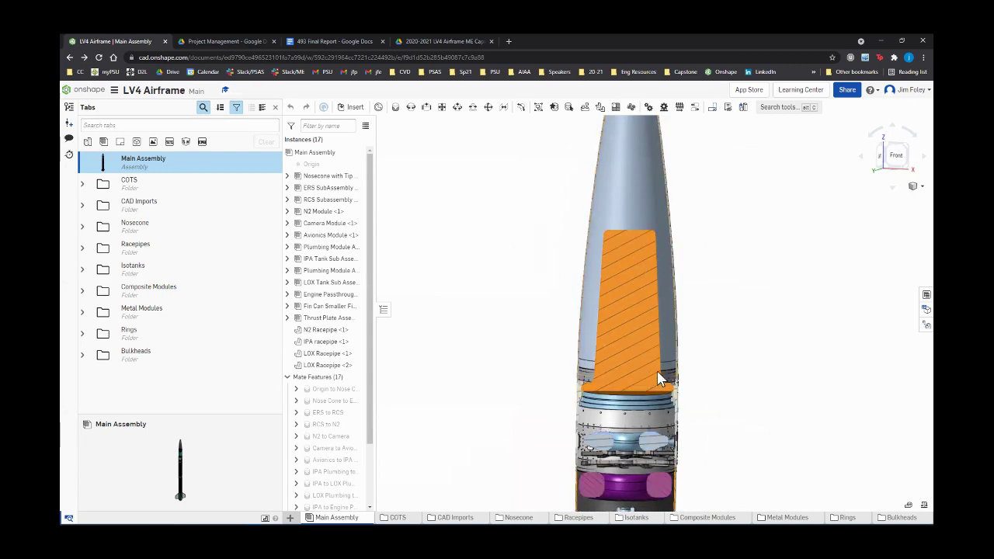
pyautogui.scroll(2, 650, 365)
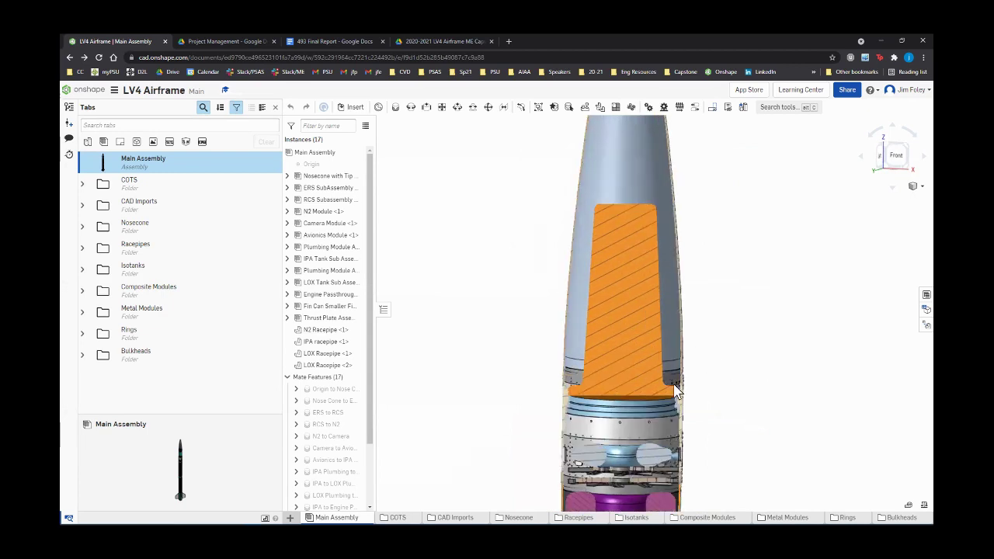
pyautogui.scroll(1, 548, 431)
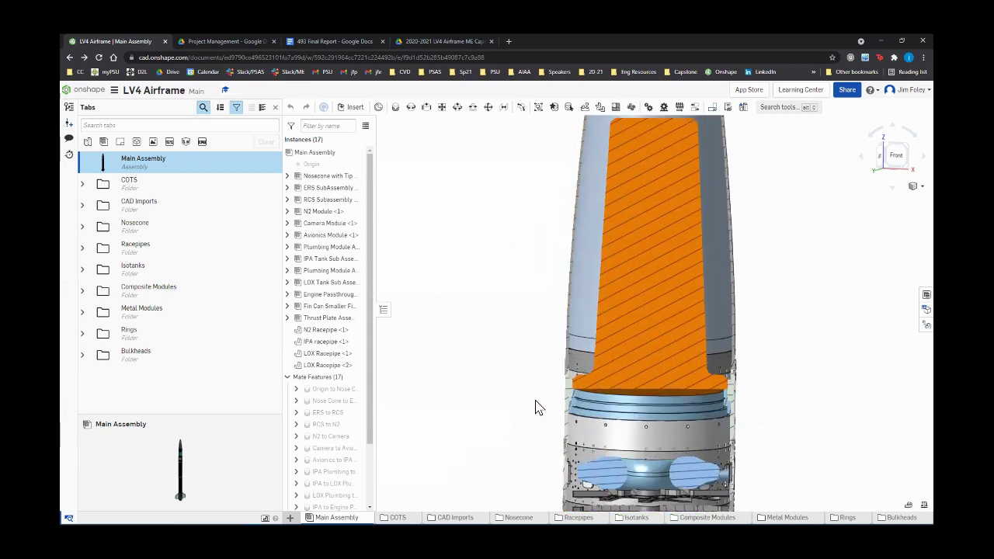
pyautogui.scroll(2, 537, 407)
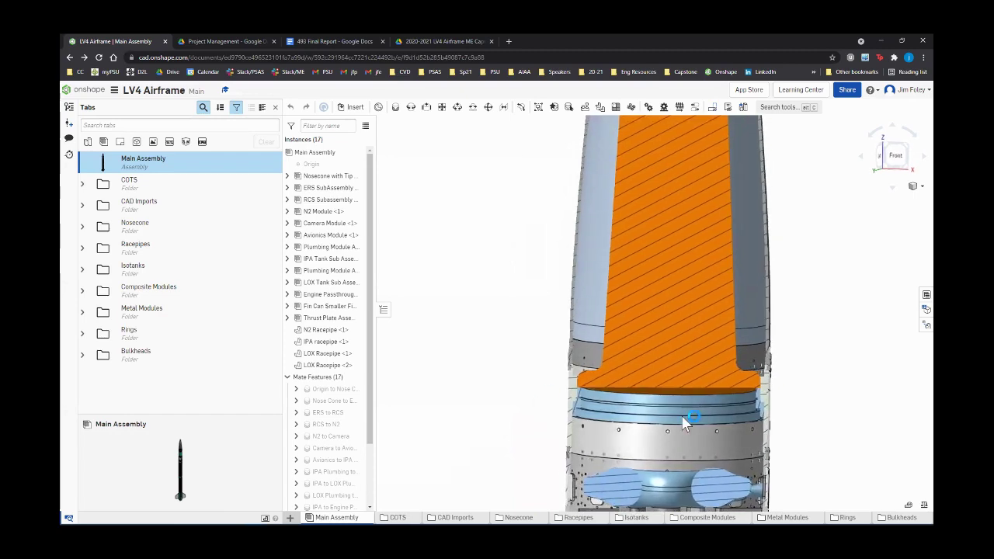
pyautogui.scroll(1, 738, 417)
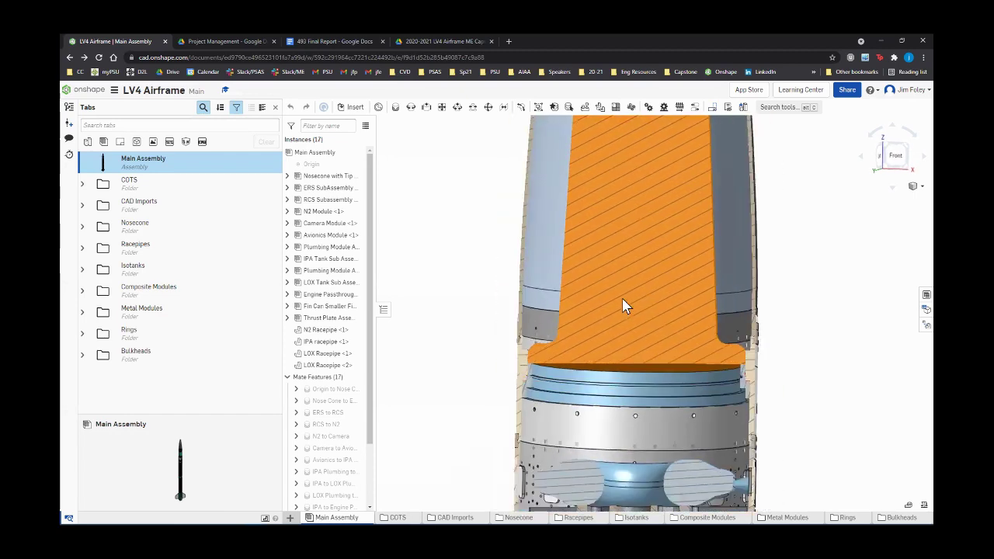
pyautogui.scroll(2, 602, 466)
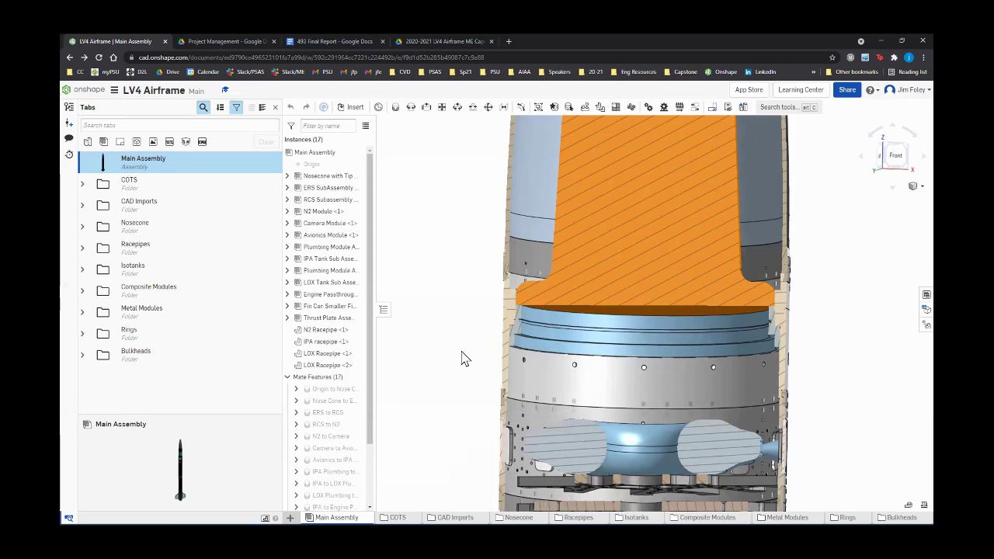
pyautogui.scroll(1, 461, 350)
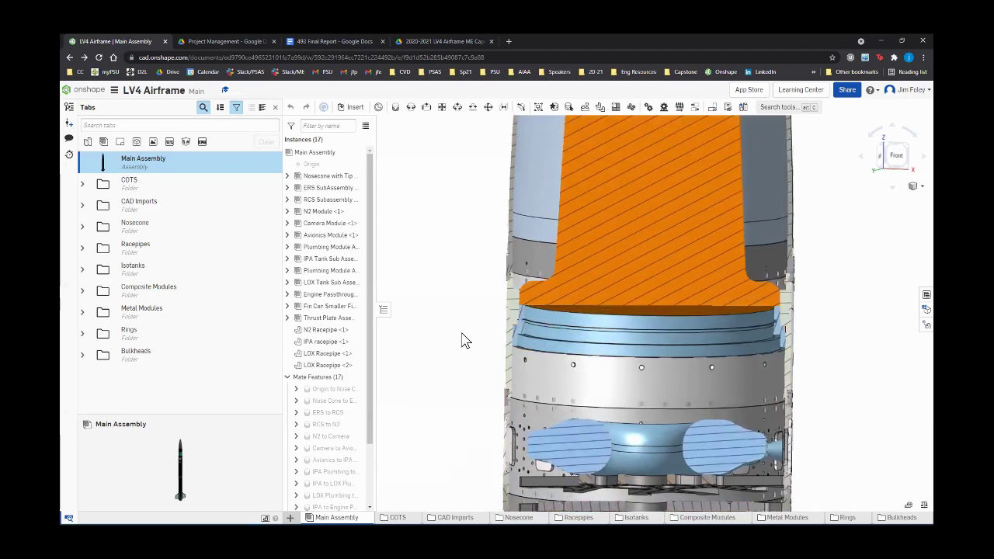
# Inspect the light blue ring beneath the orange body and the adjoining coupling rings from the side and front
pyautogui.hotkey('shift', '3')
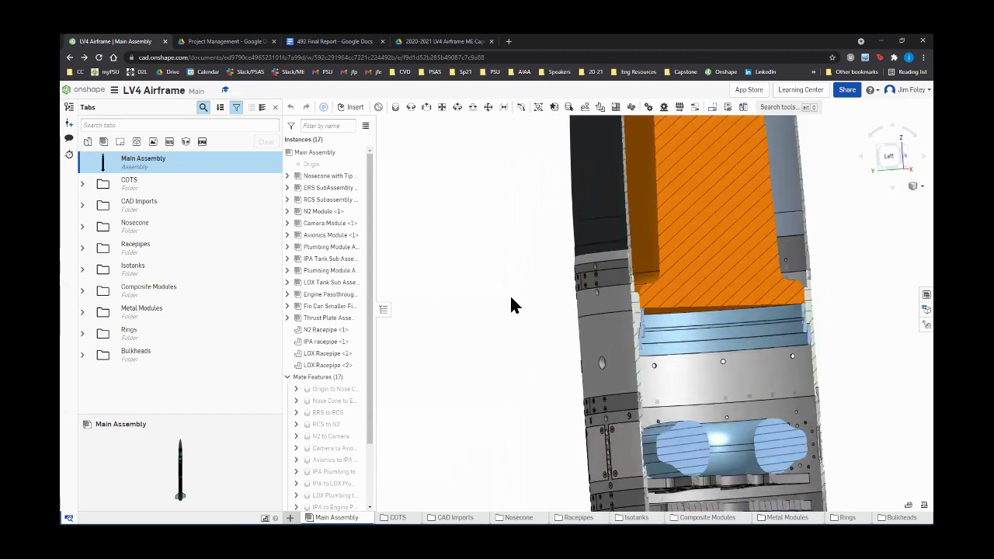
pyautogui.scroll(-2, 510, 304)
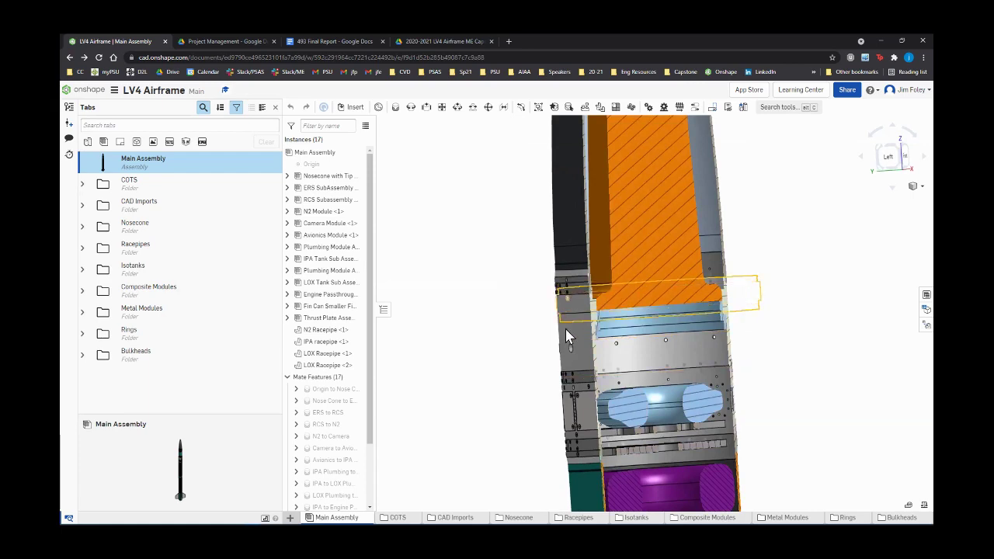
pyautogui.moveTo(486, 306); pyautogui.dragTo(460, 307, button='right')
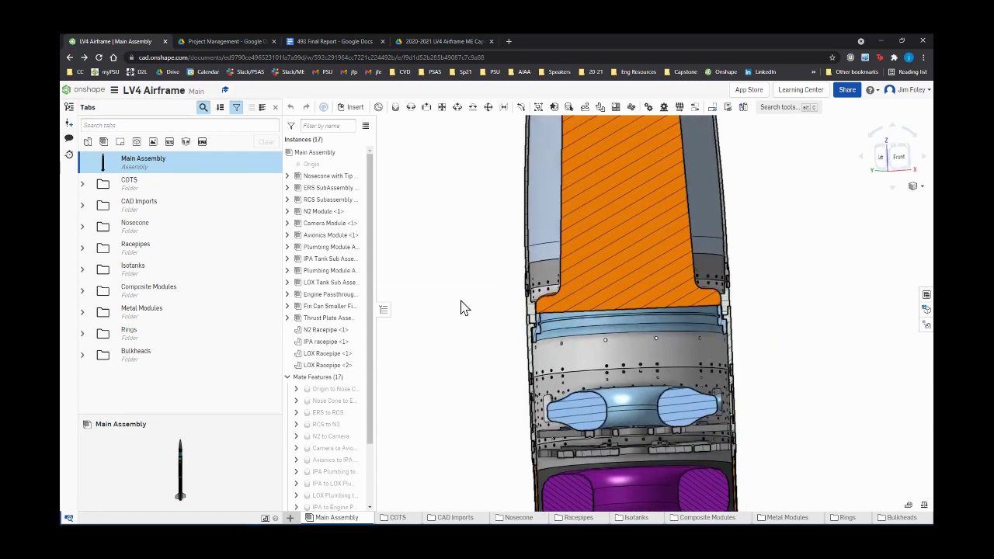
pyautogui.scroll(5, 557, 330)
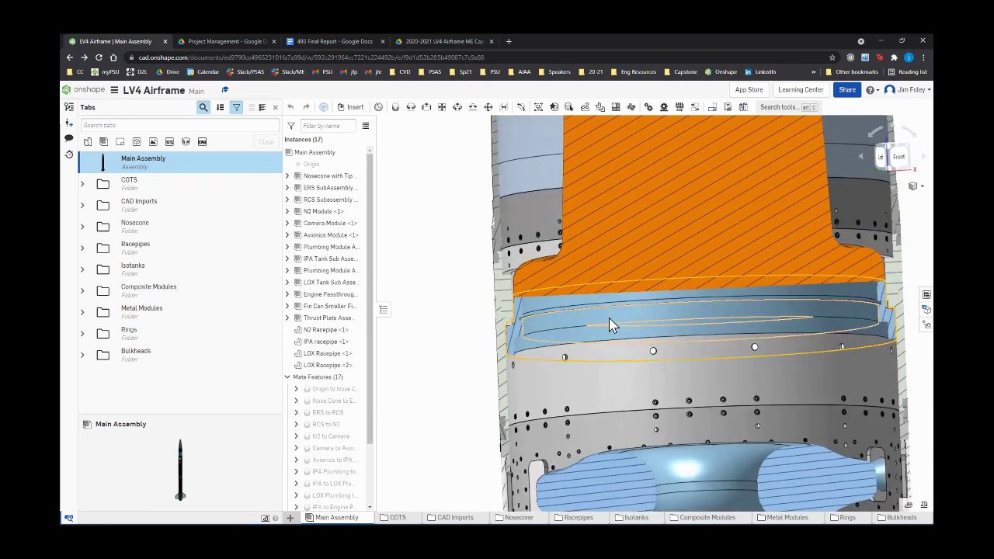
pyautogui.hotkey('shift', '1')
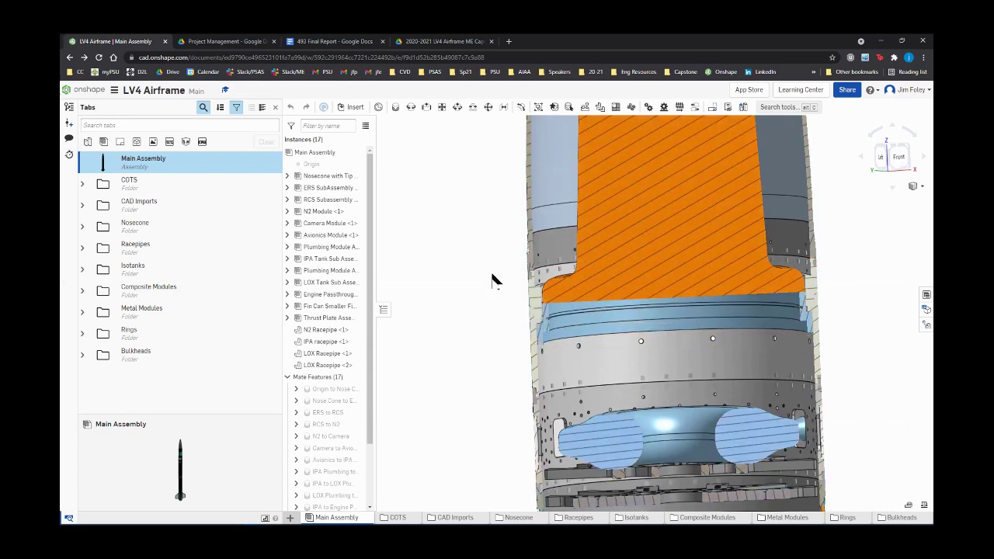
# Examine the light blue and purple toroidal parts below the orange body, including the perforated bulkheads between them, from above
pyautogui.scroll(-5, 506, 227)
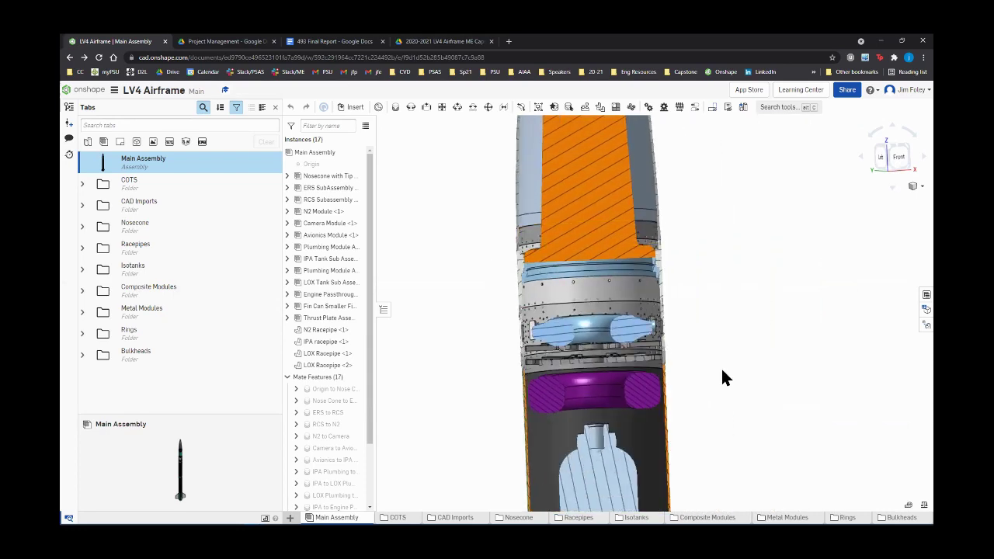
pyautogui.moveTo(733, 372); pyautogui.dragTo(709, 386, button='right')
pyautogui.scroll(3, 550, 326)
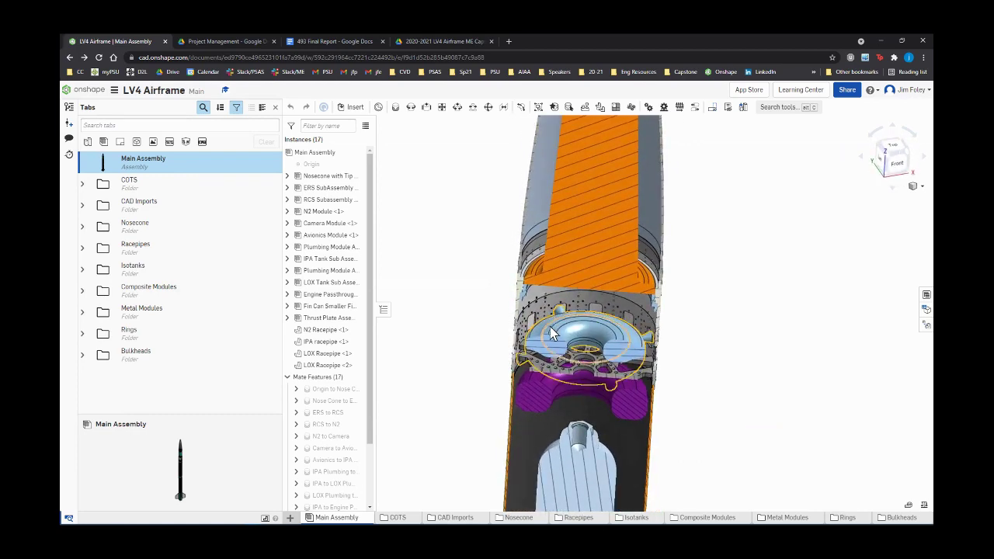
pyautogui.moveTo(830, 420); pyautogui.dragTo(830, 412, button='right')
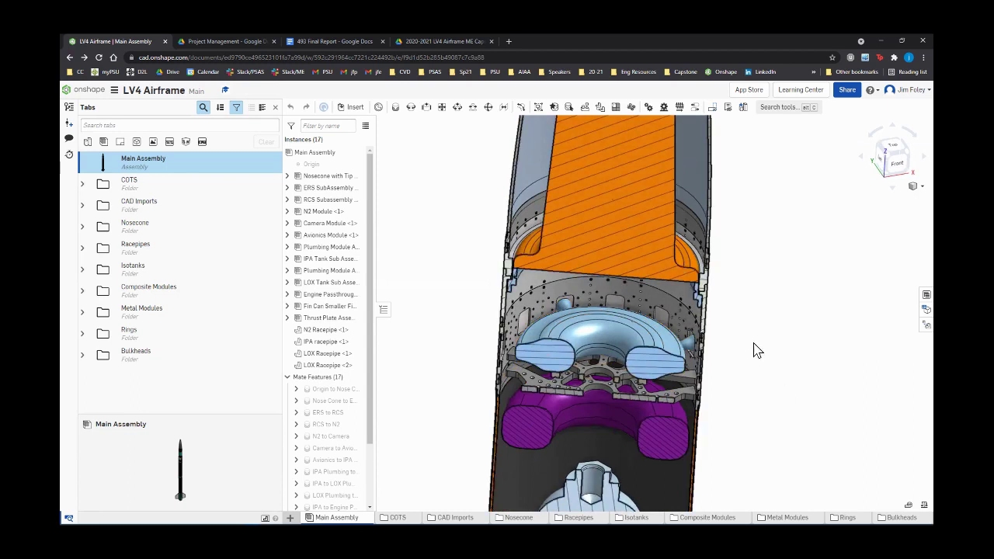
pyautogui.moveTo(694, 351); pyautogui.dragTo(615, 337, button='right')
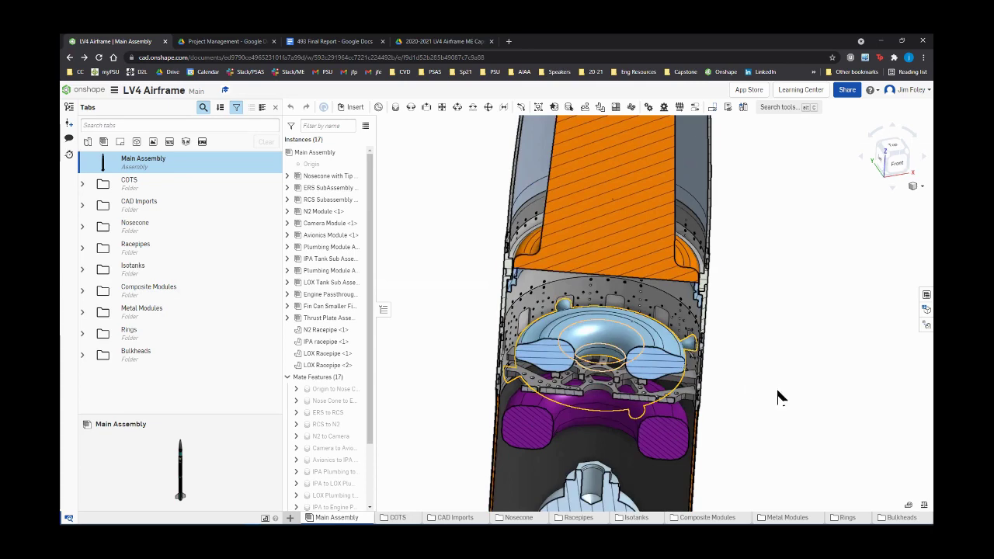
pyautogui.moveTo(776, 395); pyautogui.dragTo(592, 378, button='right')
# Examine the sectioned arc clamp joint between the two coupling rings above the light blue toroidal part
pyautogui.scroll(5, 533, 310)
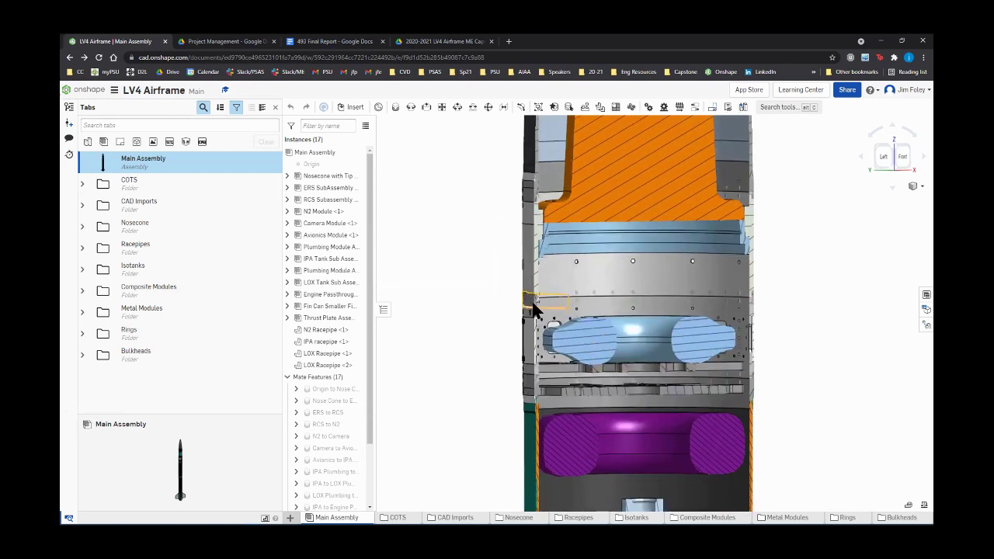
pyautogui.scroll(3, 533, 310)
pyautogui.scroll(2, 464, 362)
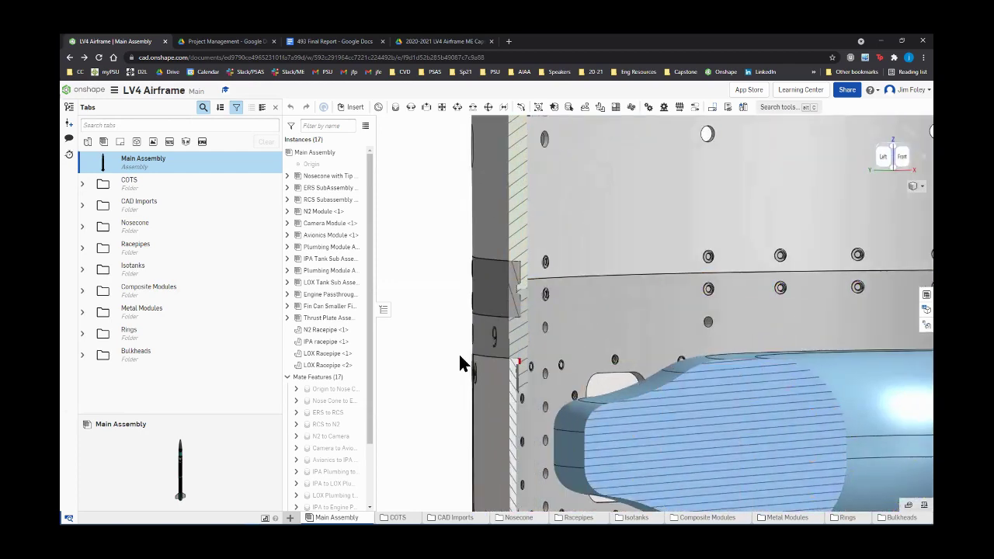
pyautogui.scroll(2, 475, 365)
pyautogui.scroll(3, 427, 292)
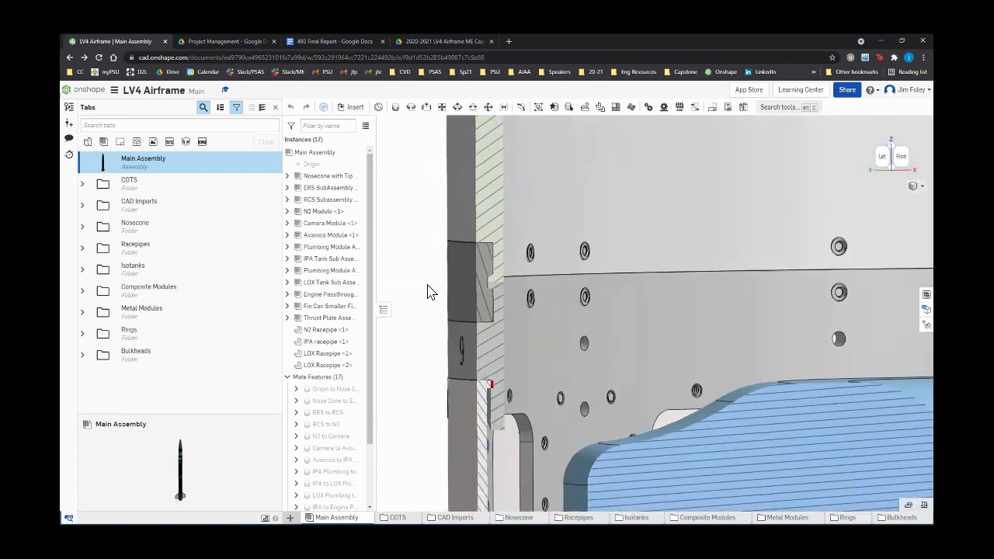
pyautogui.scroll(3, 427, 292)
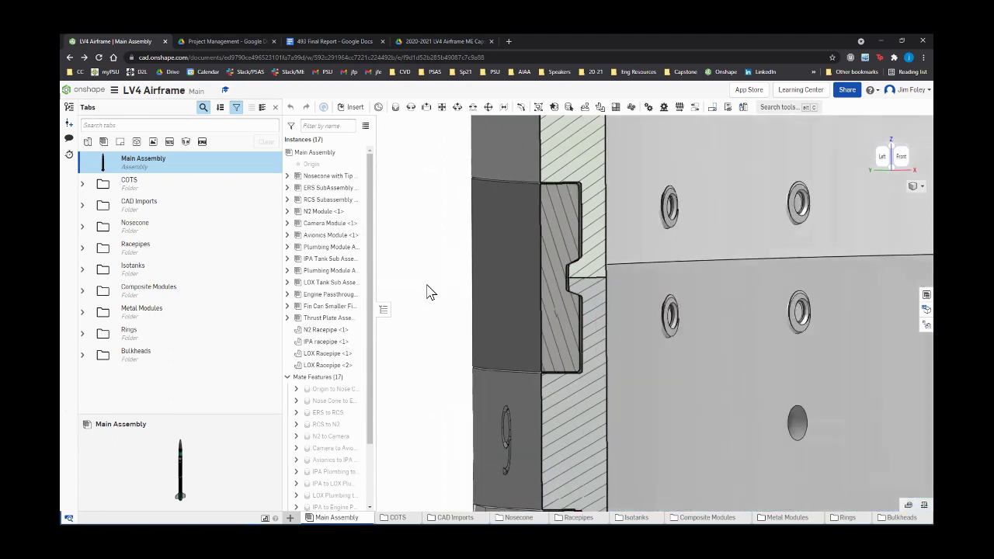
pyautogui.scroll(1, 428, 292)
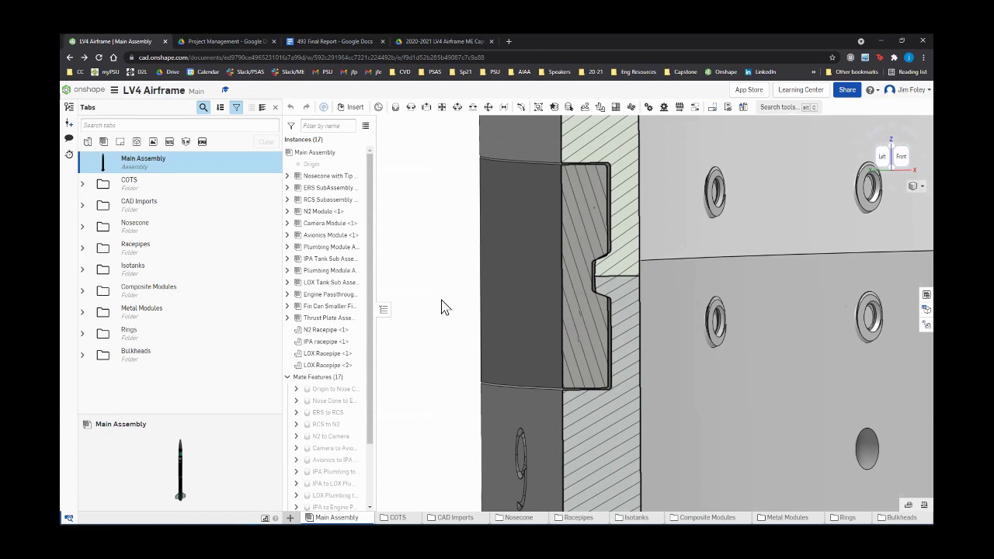
pyautogui.scroll(5, 446, 303)
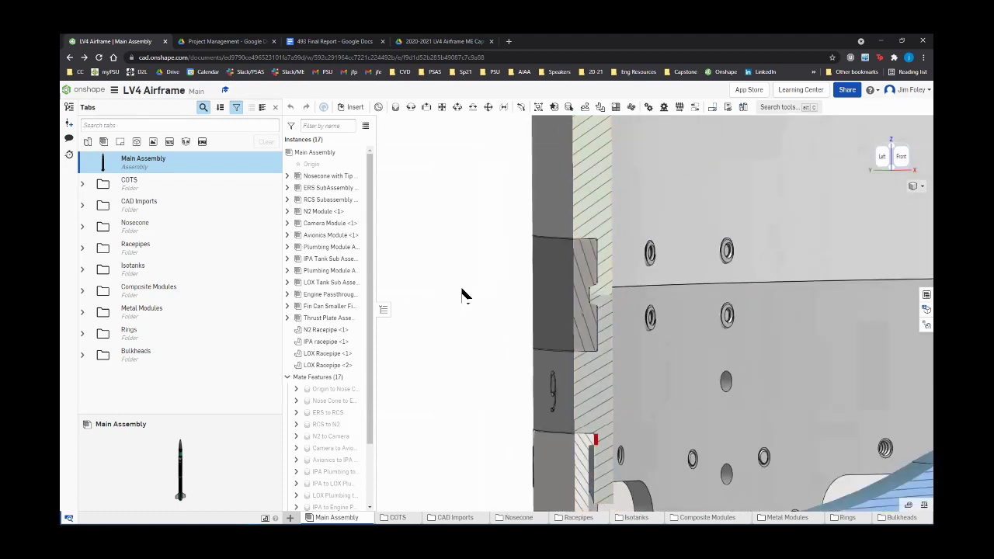
pyautogui.moveTo(462, 295); pyautogui.dragTo(455, 295, button='right')
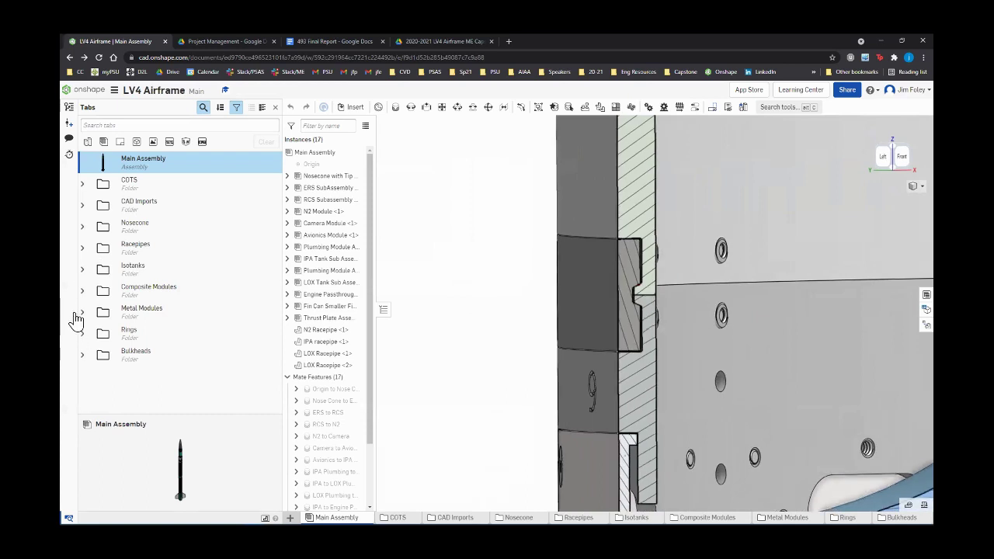
pyautogui.rightClick(583, 269)
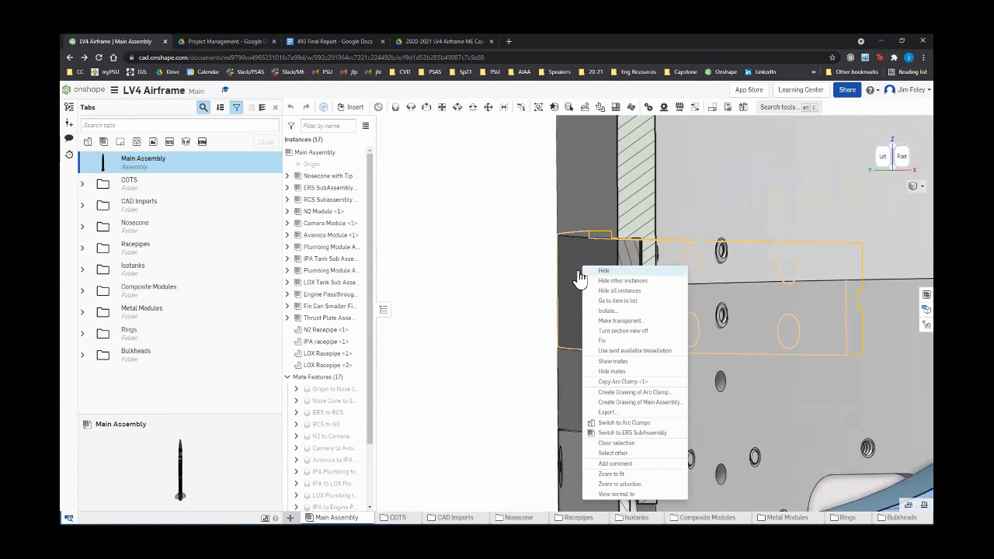
pyautogui.click(478, 280)
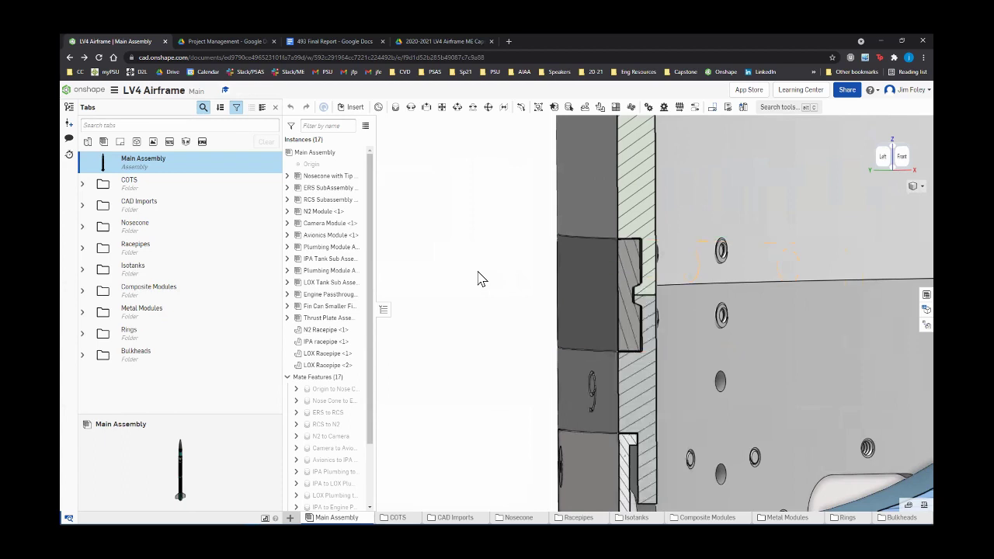
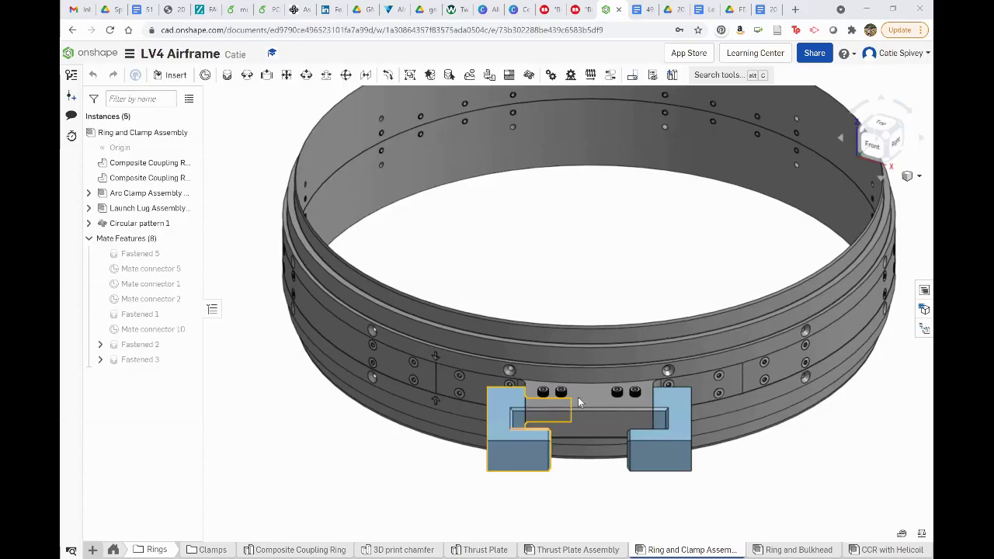
# Create a section view of the ring and clamp assembly from the coupling ring's cylindrical face, with the plane offset about -9.44 in
pyautogui.moveTo(577, 396); pyautogui.dragTo(621, 404, button='right')
pyautogui.click(914, 175)
pyautogui.click(863, 383)
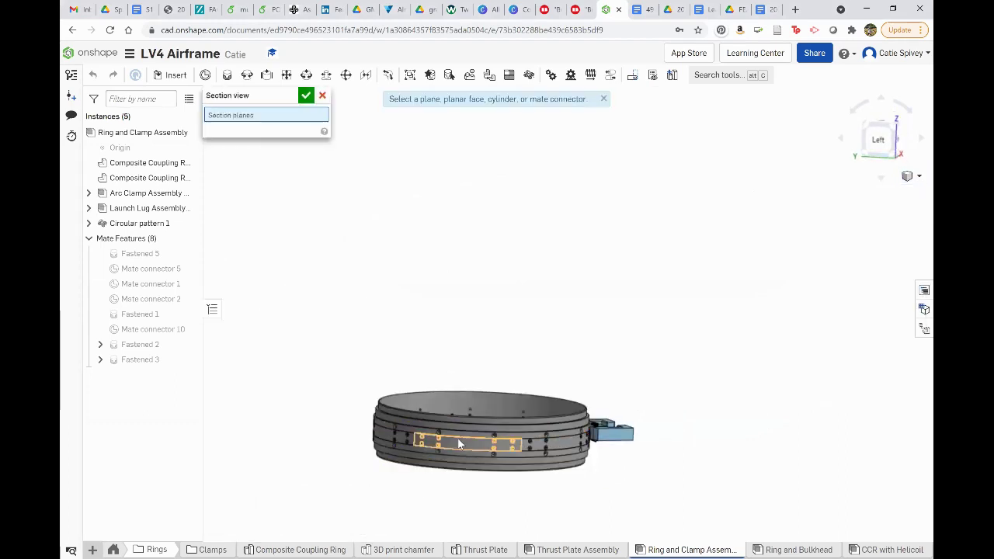
pyautogui.click(493, 459)
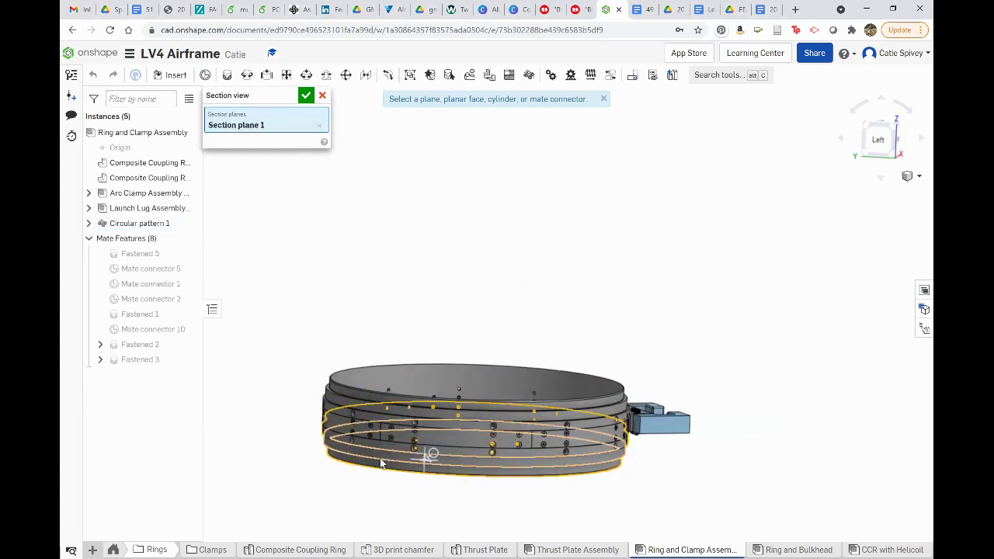
pyautogui.moveTo(427, 457); pyautogui.dragTo(328, 482, button='right')
pyautogui.moveTo(332, 477); pyautogui.dragTo(475, 431)
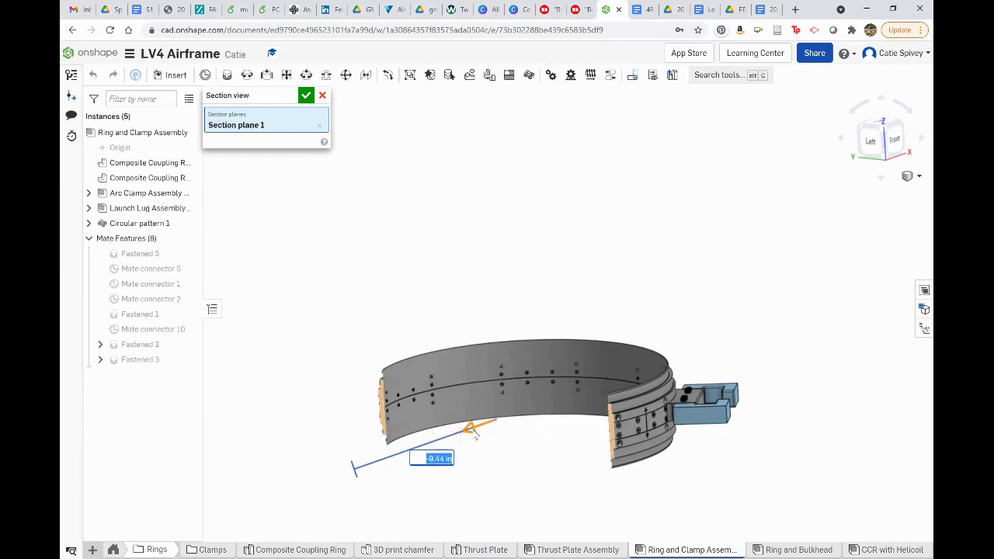
pyautogui.click(305, 95)
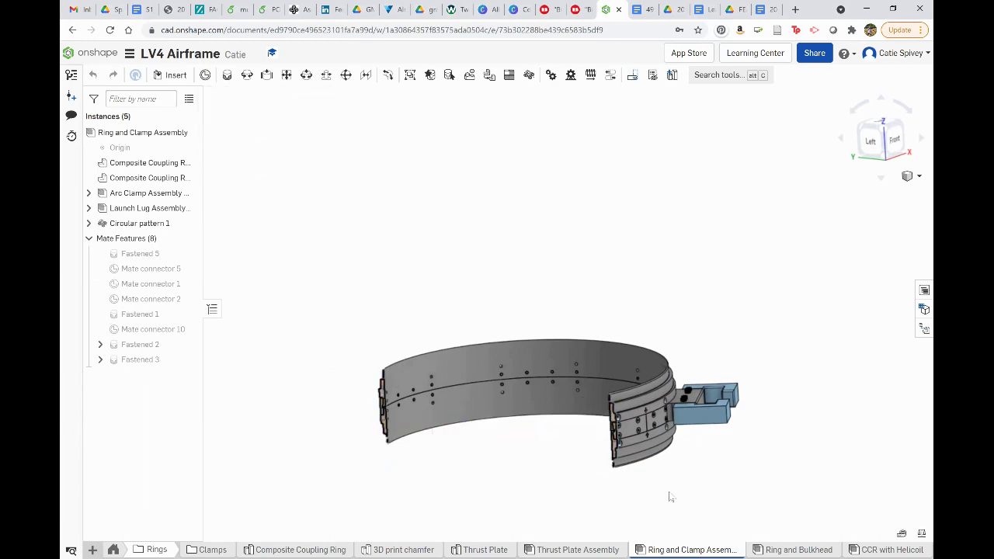
# Examine the cut profile where the arc clamp engages the two composite coupling rings near the launch lug
pyautogui.scroll(3, 550, 366)
pyautogui.moveTo(575, 360)
pyautogui.mouseDown(button='right')
pyautogui.moveTo(566, 378)
pyautogui.moveTo(568, 359)
pyautogui.moveTo(596, 379)
pyautogui.moveTo(589, 359)
pyautogui.mouseUp(button='right')
pyautogui.scroll(2, 566, 378)
pyautogui.scroll(4, 567, 357)
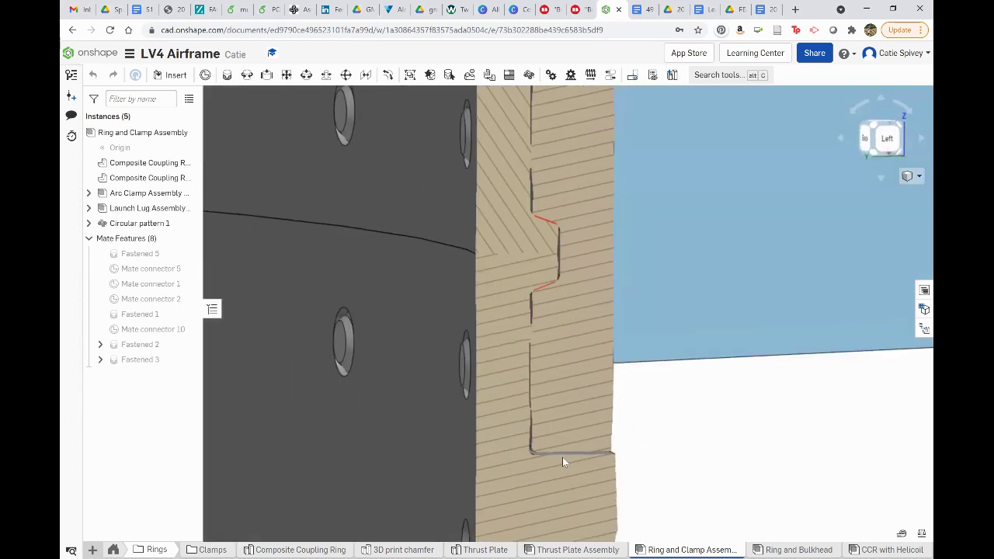
# Examine the clearance along the arc clamp's edges and toe in the cut profile, and the clamp's outer face beside the cut
pyautogui.scroll(2, 562, 456)
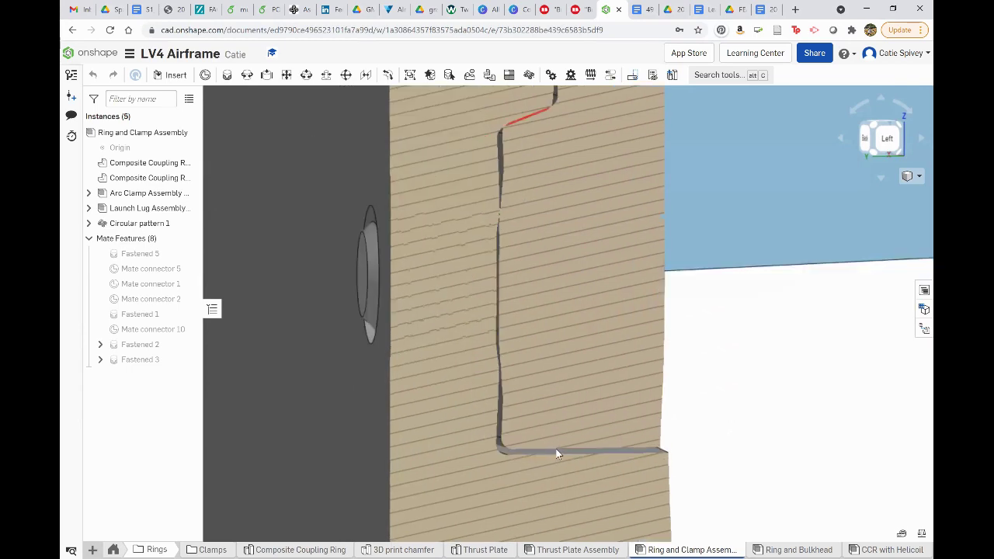
pyautogui.scroll(3, 555, 452)
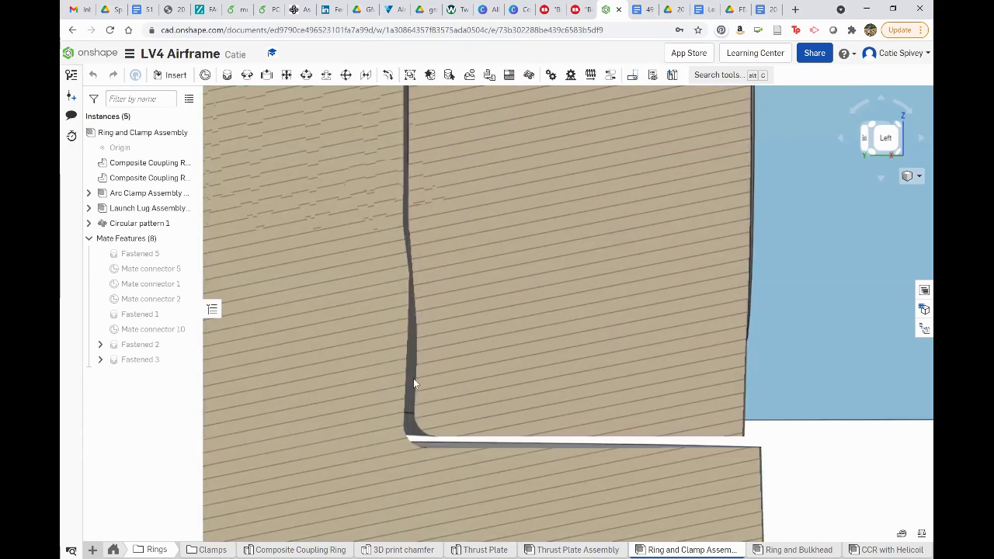
pyautogui.scroll(-5, 571, 332)
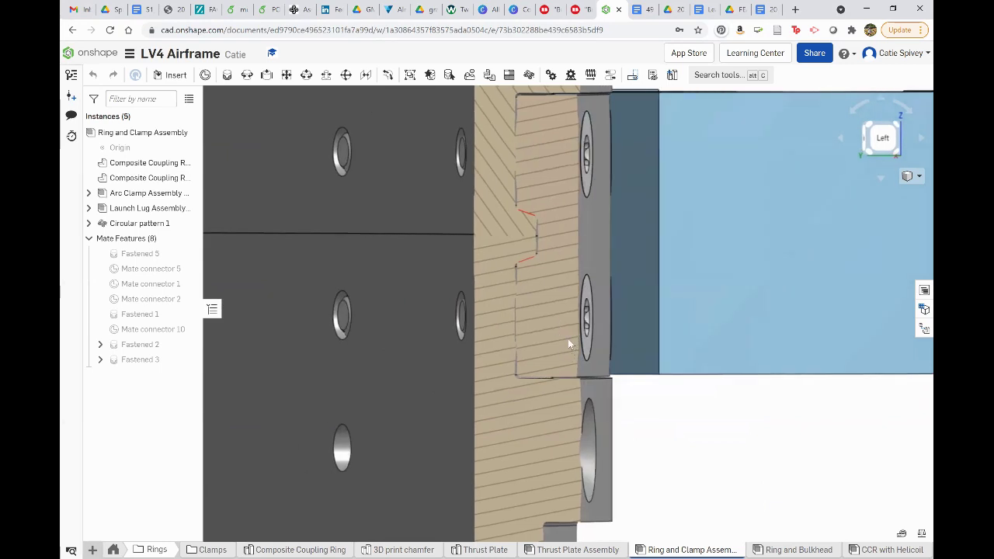
pyautogui.scroll(4, 563, 162)
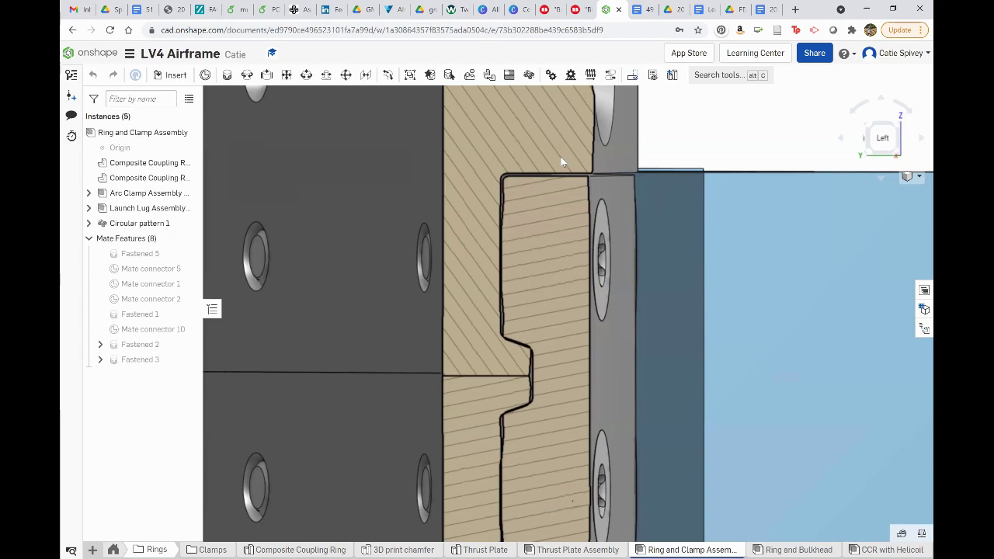
pyautogui.scroll(-2, 447, 363)
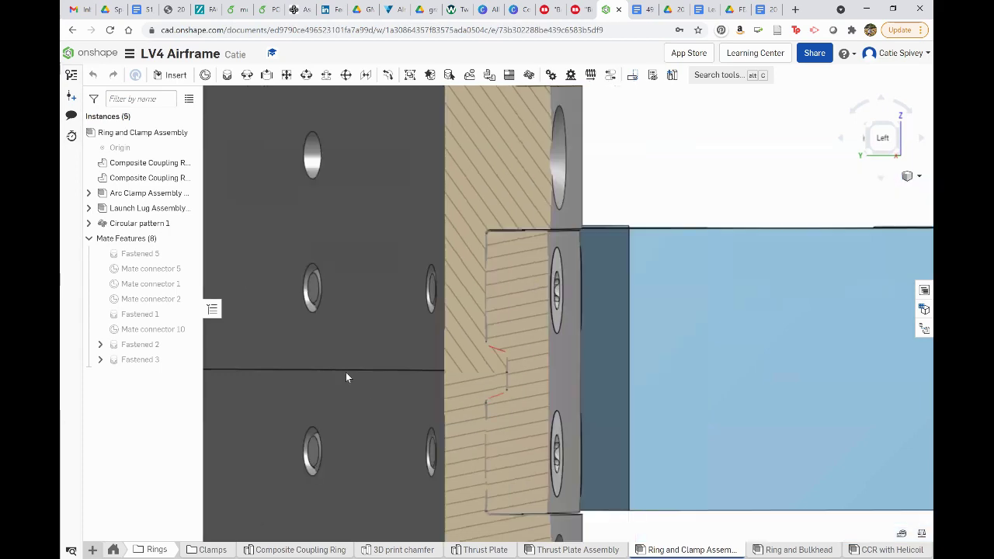
pyautogui.scroll(4, 467, 477)
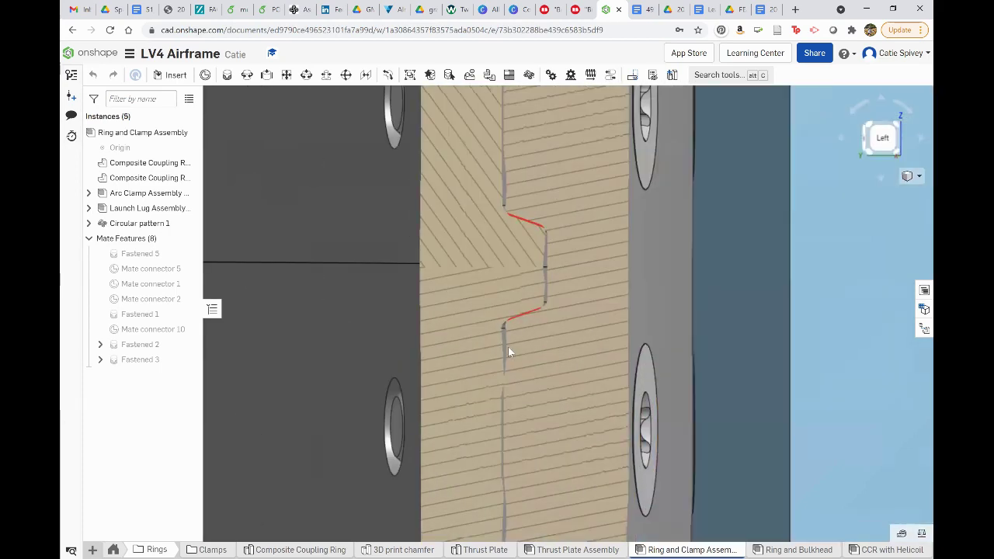
pyautogui.scroll(-3, 532, 370)
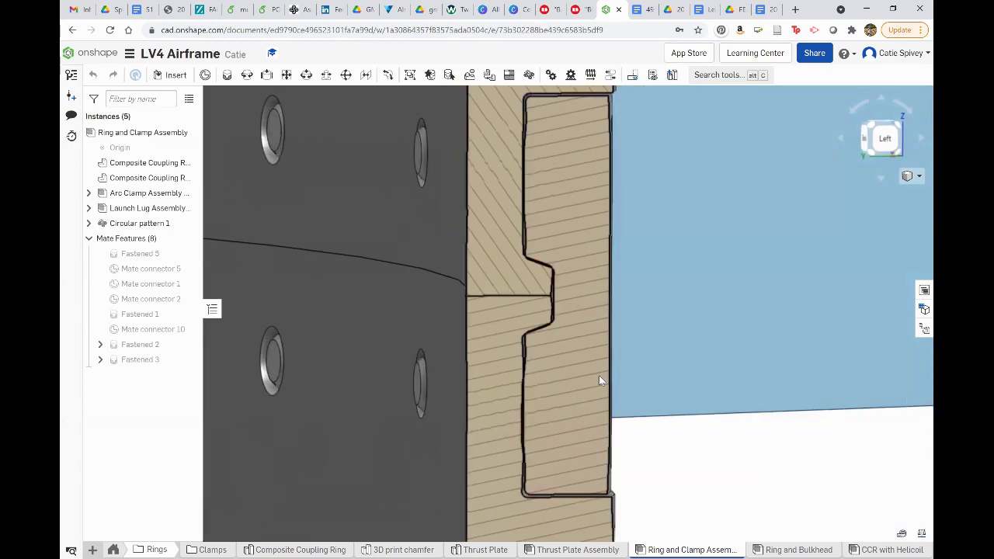
pyautogui.moveTo(639, 405); pyautogui.dragTo(566, 348, button='right')
pyautogui.rightClick(566, 350)
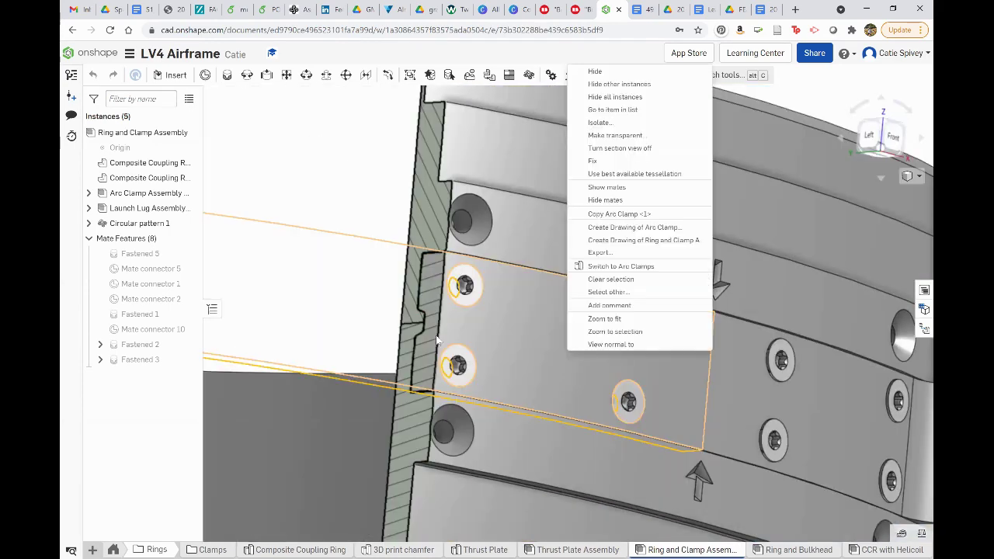
pyautogui.click(335, 310)
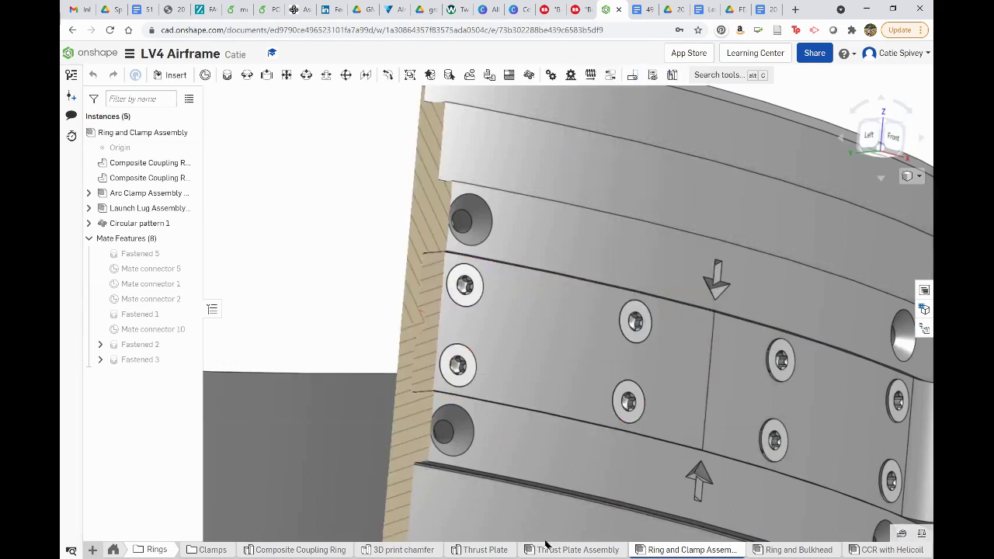
# Open the Arc Clamps part studio from the Clamps folder
pyautogui.click(202, 548)
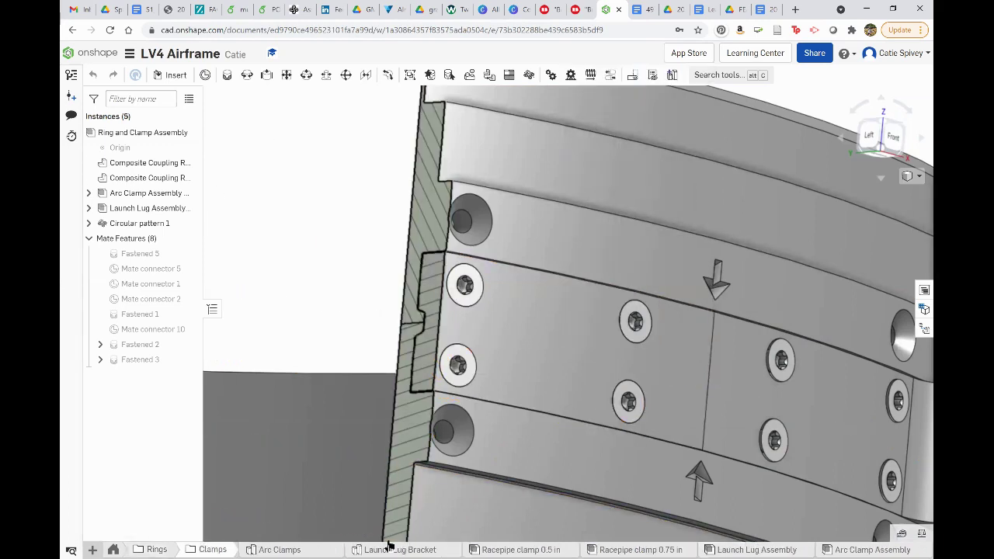
pyautogui.click(284, 548)
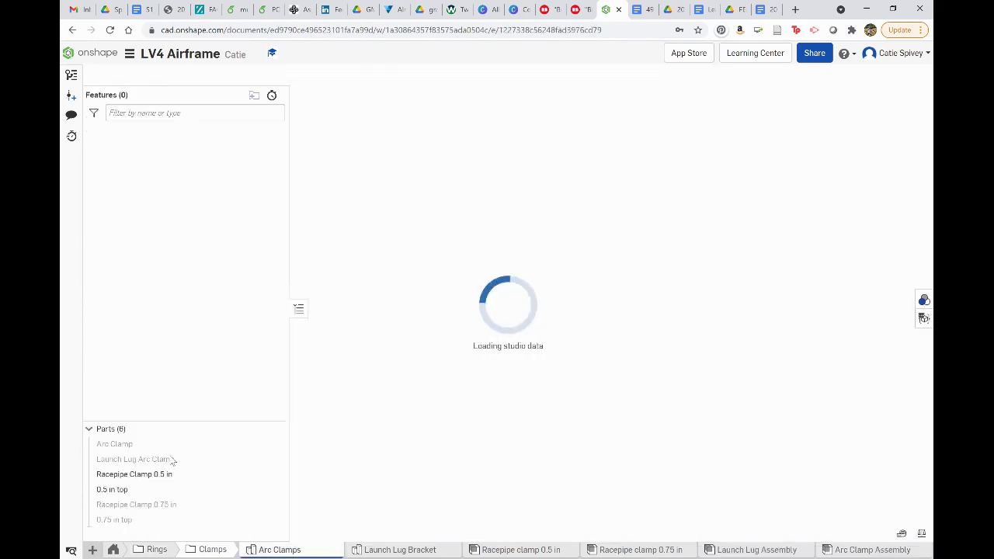
pyautogui.click(235, 503)
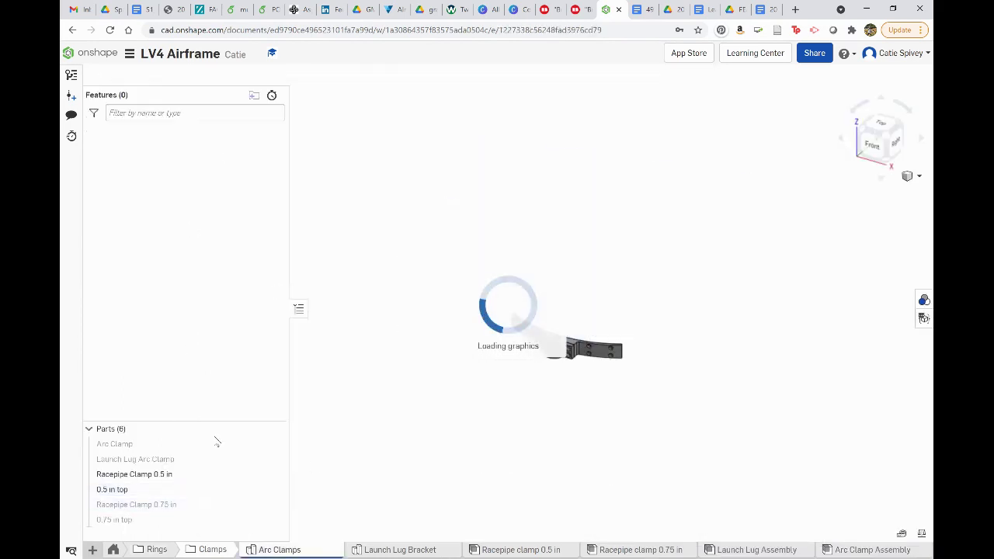
pyautogui.click(175, 444)
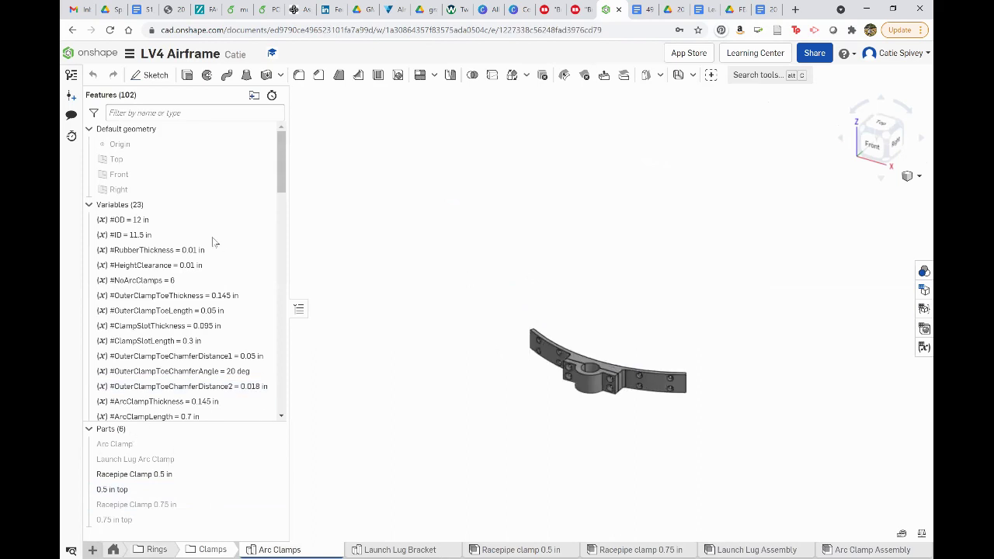
# Hide the Racepipe Clamp 0.5 in and 0.5 in top parts, and show only the Arc Clamp fitted to the view
pyautogui.click(274, 475)
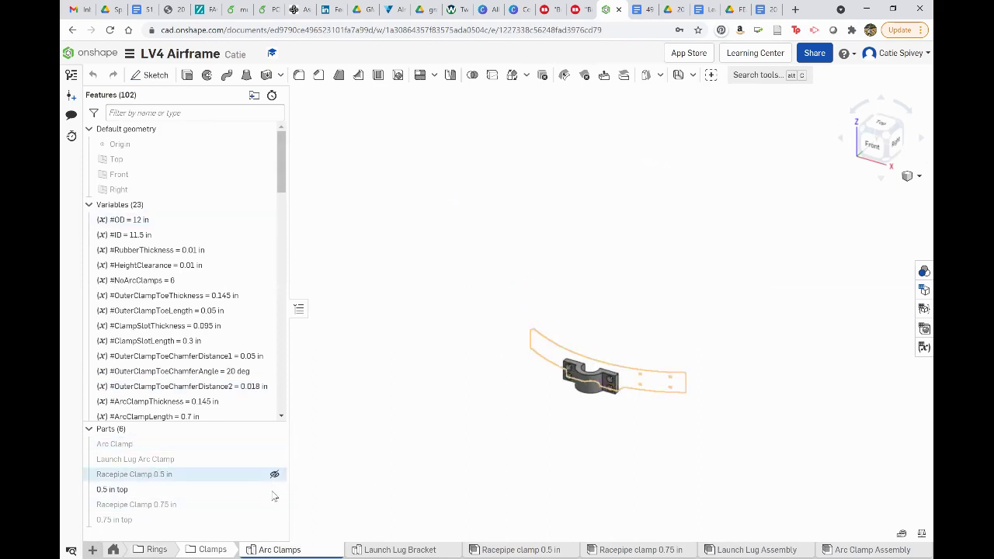
pyautogui.click(274, 490)
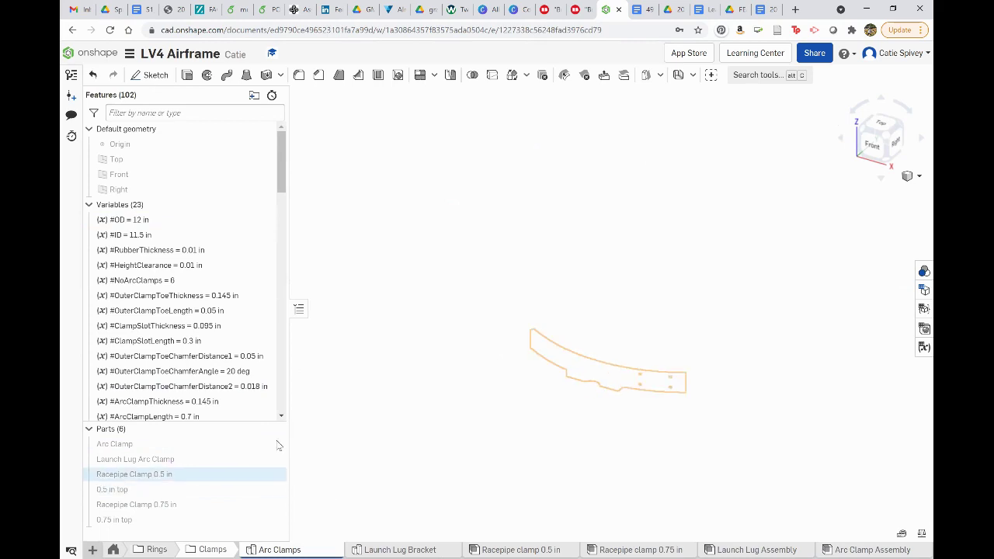
pyautogui.click(274, 444)
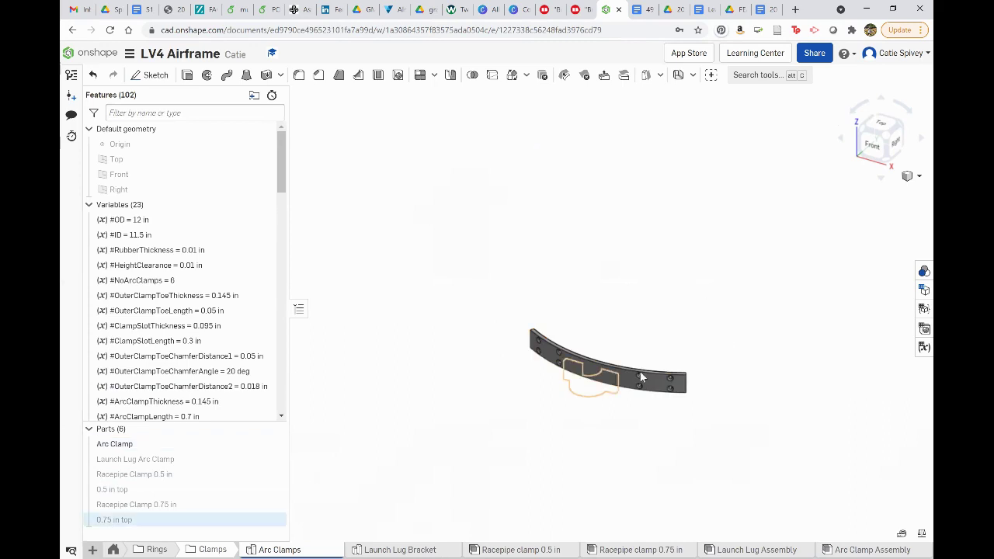
pyautogui.press('f')
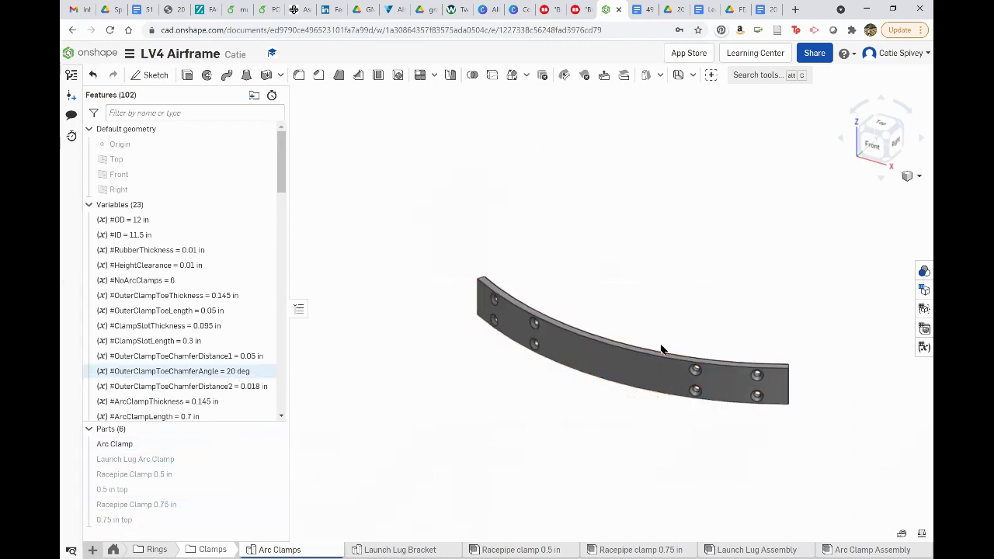
# Inspect the arc clamp's countersunk outer face and the grooved inner face on its back
pyautogui.hotkey('shift', '1')
pyautogui.moveTo(796, 392); pyautogui.dragTo(803, 412, button='right')
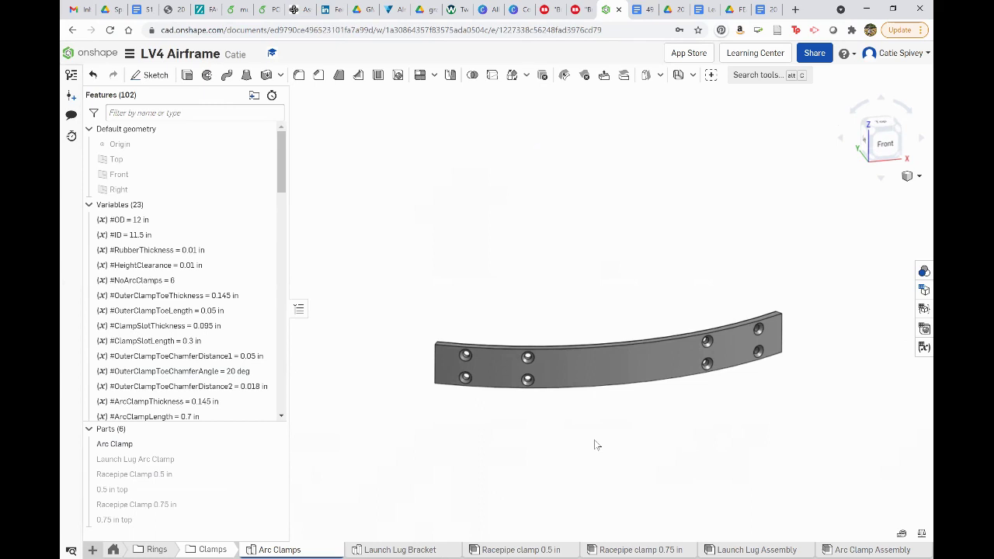
pyautogui.moveTo(595, 444); pyautogui.dragTo(698, 459, button='right')
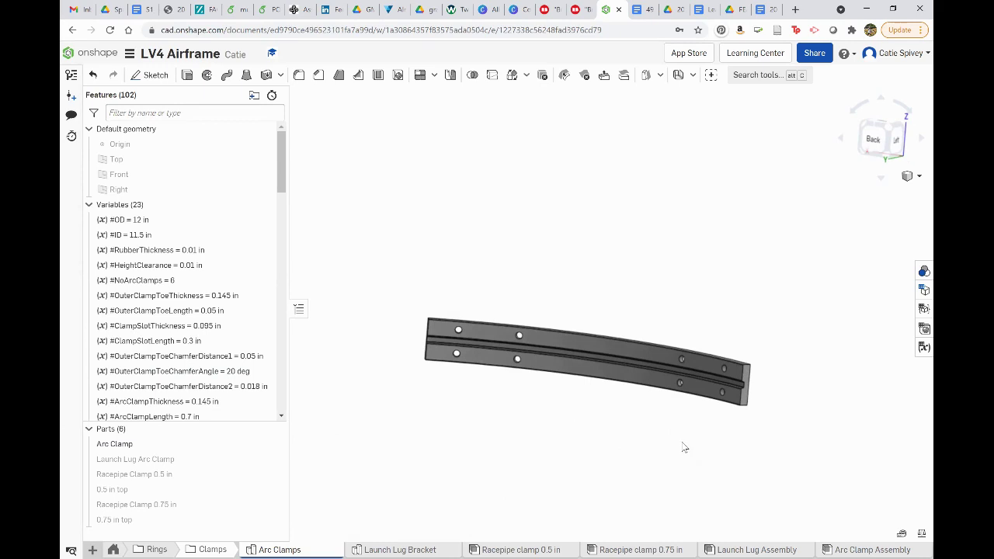
pyautogui.moveTo(684, 447); pyautogui.dragTo(595, 438, button='right')
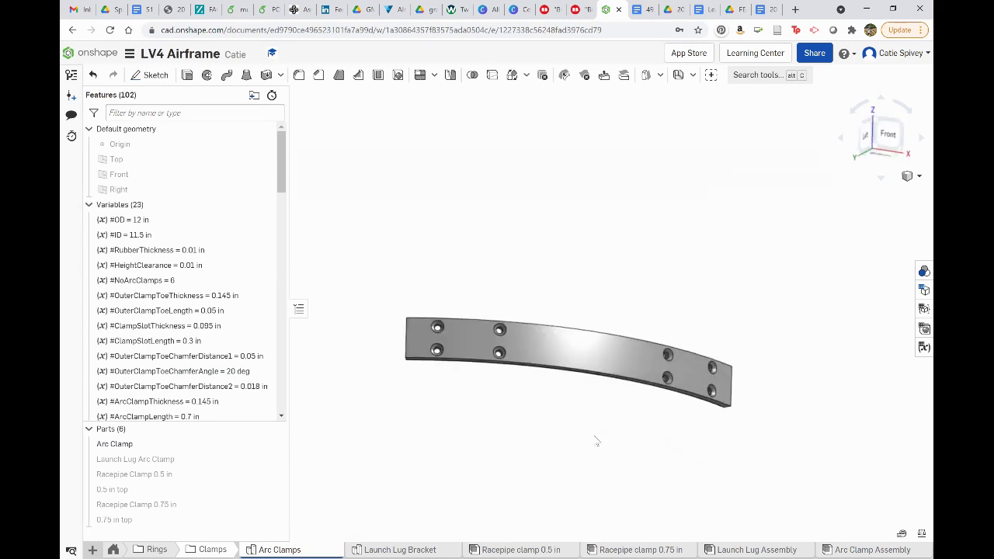
# Return to the Main Assembly from the document's top-level folder
pyautogui.click(114, 549)
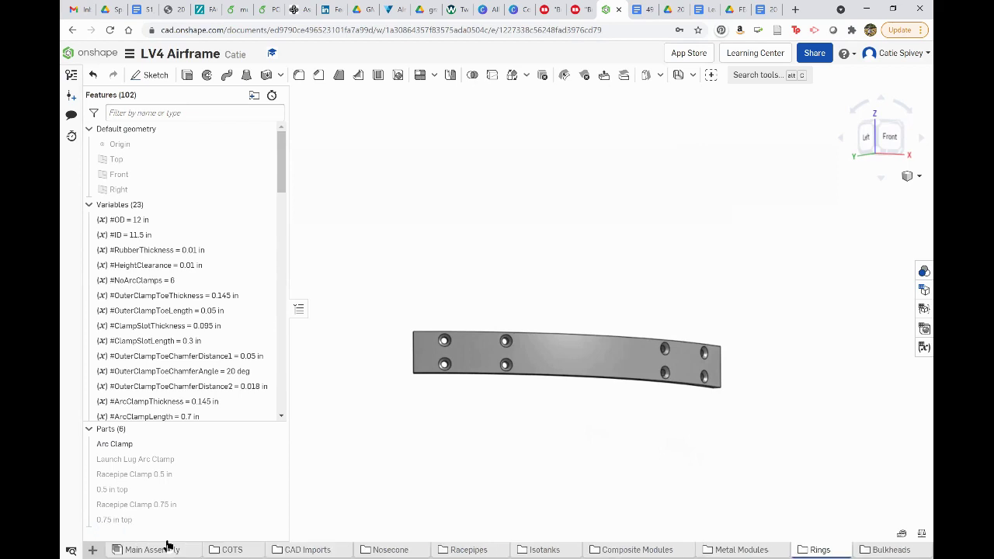
pyautogui.click(166, 548)
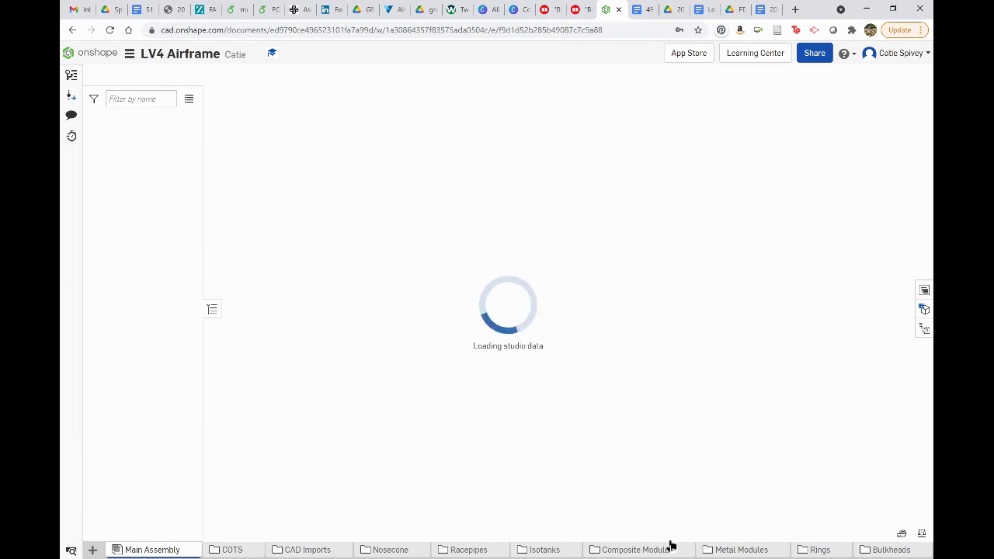
pyautogui.moveTo(671, 545)
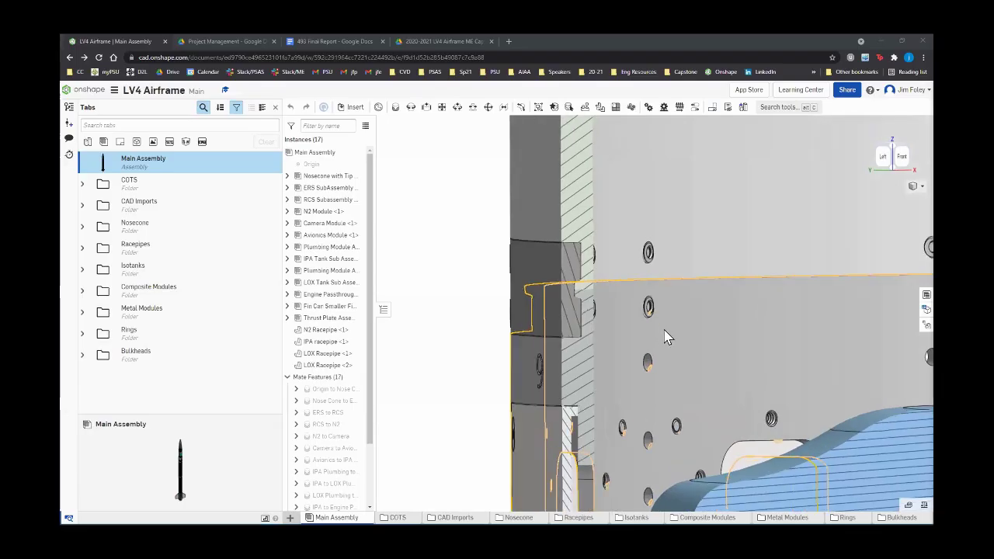
# Examine the fastener holes at the sectioned clamp joint above the light blue toroidal part, along with the surrounding sectioned modules
pyautogui.scroll(5, 649, 252)
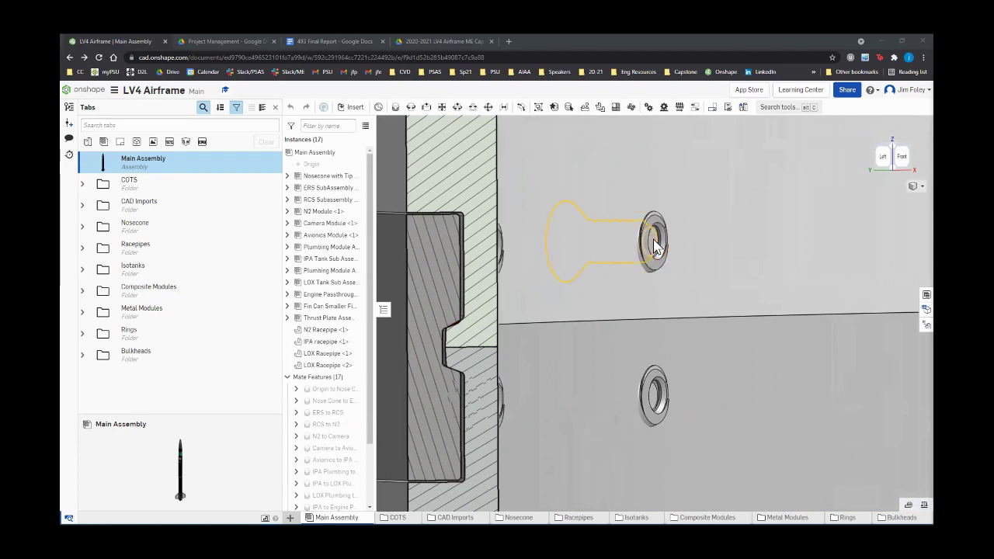
pyautogui.scroll(-6, 672, 301)
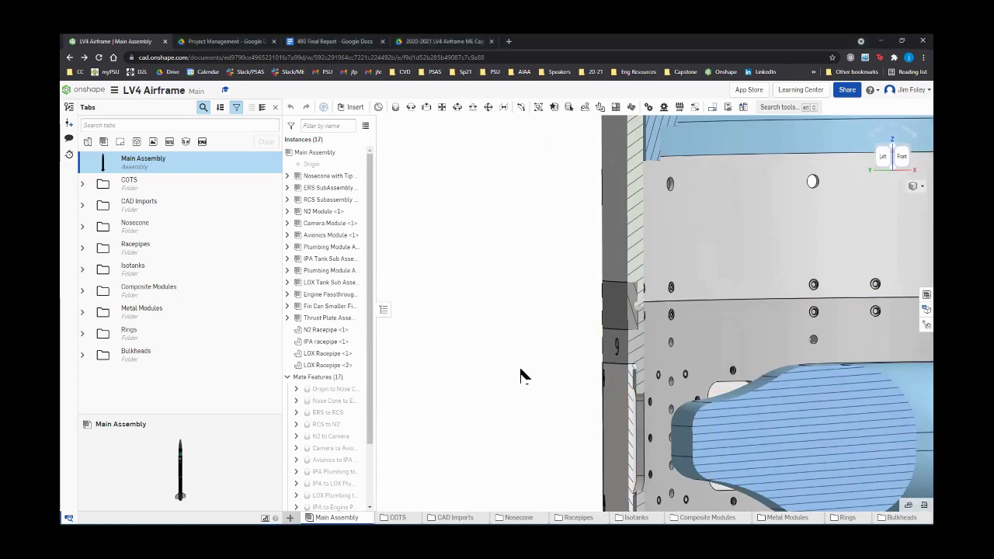
pyautogui.press('Right')
pyautogui.press('Right')
pyautogui.press('Right')
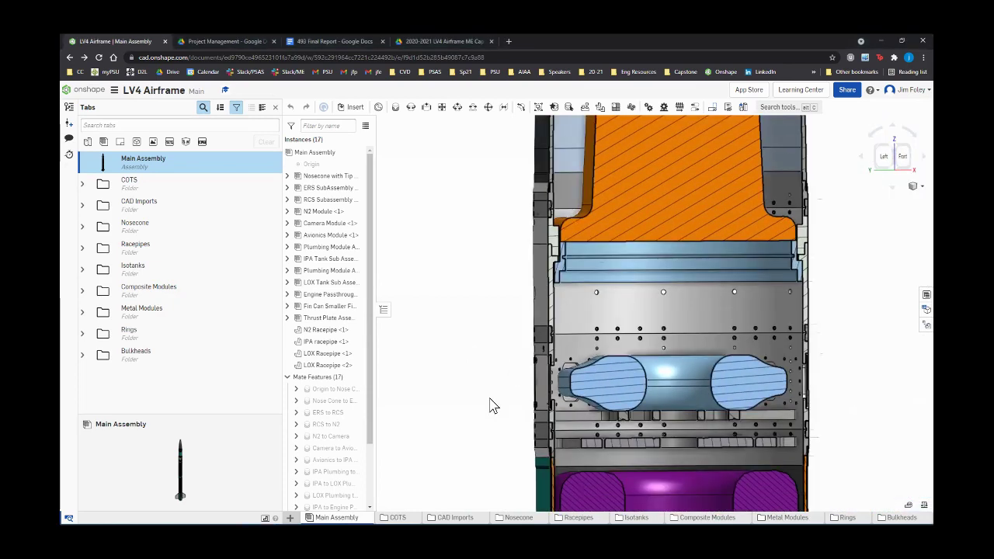
pyautogui.press('Right')
pyautogui.press('Right')
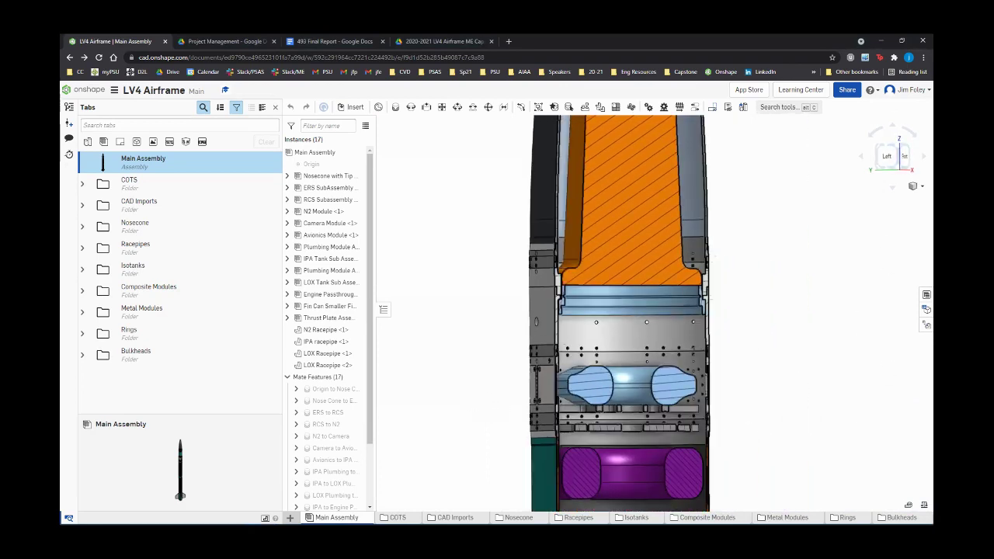
# Inspect the rocket's exterior clamp rings and numbered panels between the dark upper body and the teal section
pyautogui.click(885, 156)
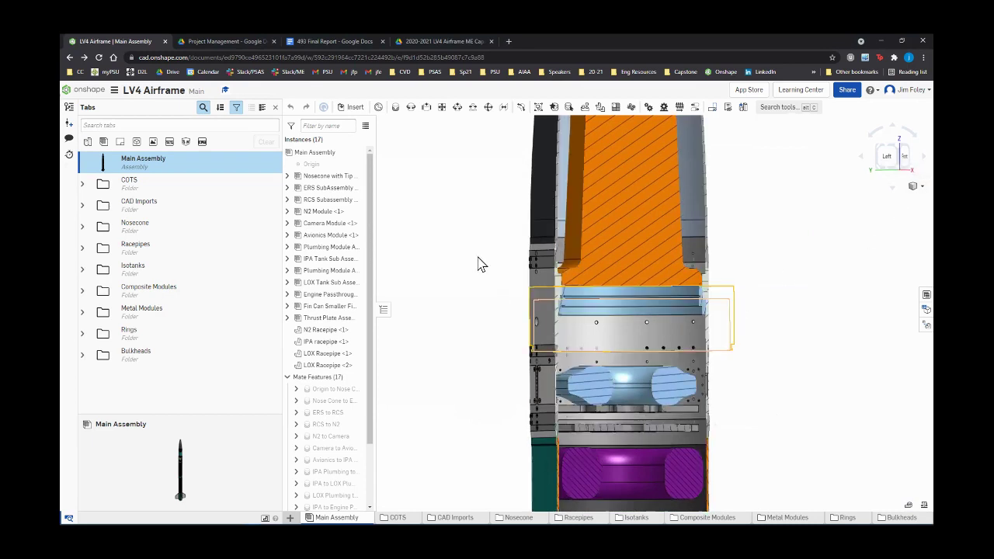
pyautogui.moveTo(504, 257); pyautogui.dragTo(559, 255, button='right')
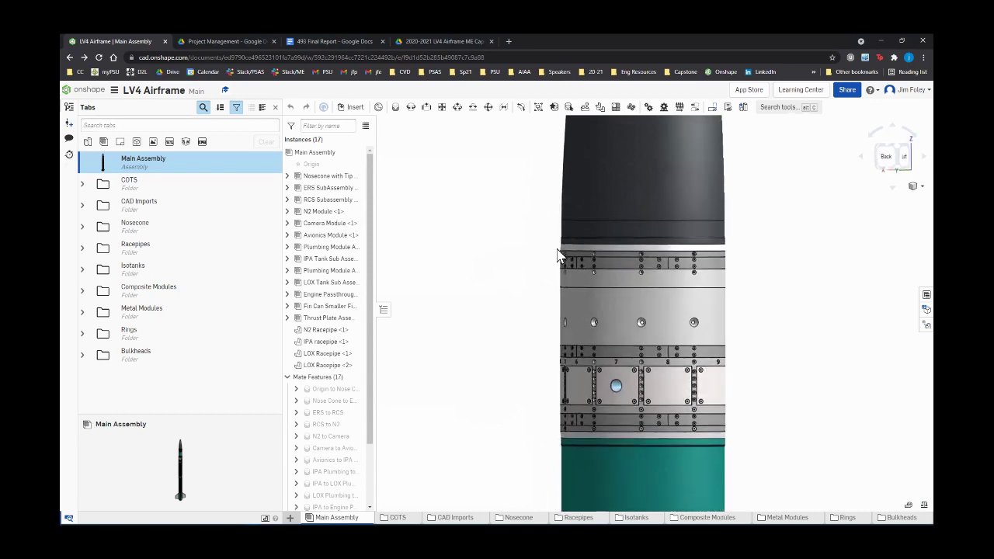
pyautogui.click(916, 186)
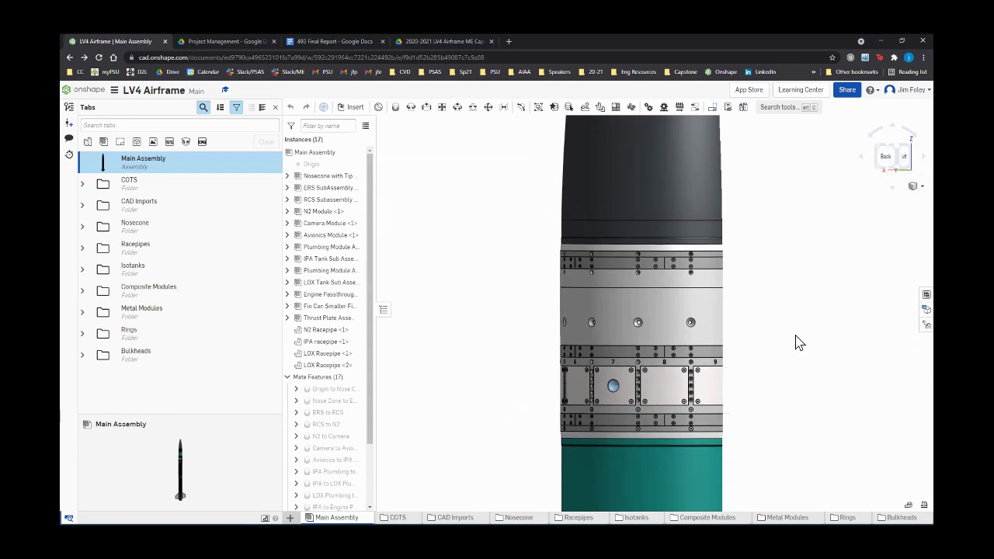
pyautogui.hotkey('shift', 'Left')
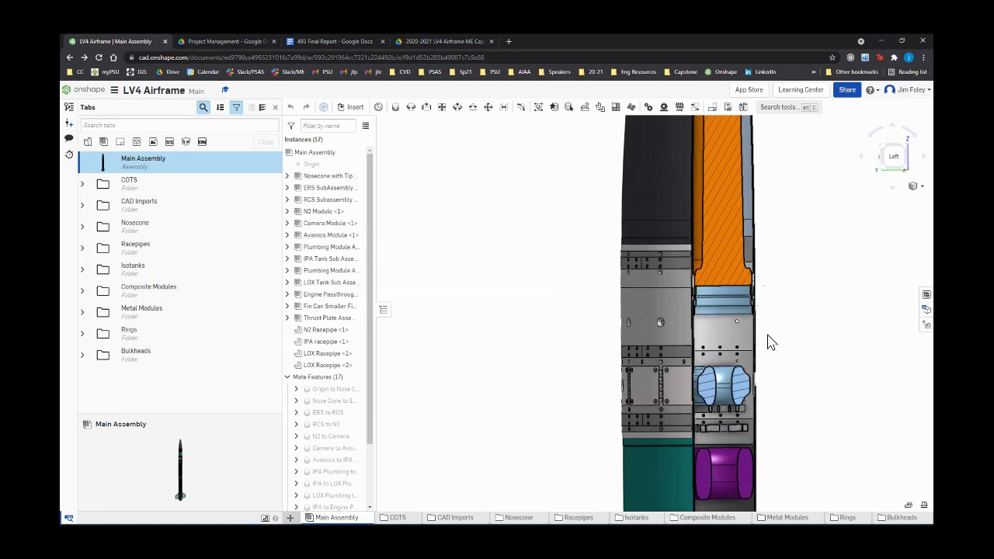
# Examine the sectioned clamp profile interlocking with the two coupling rings above the panel marked 9
pyautogui.moveTo(768, 342); pyautogui.dragTo(614, 360, button='right')
pyautogui.scroll(6, 618, 354)
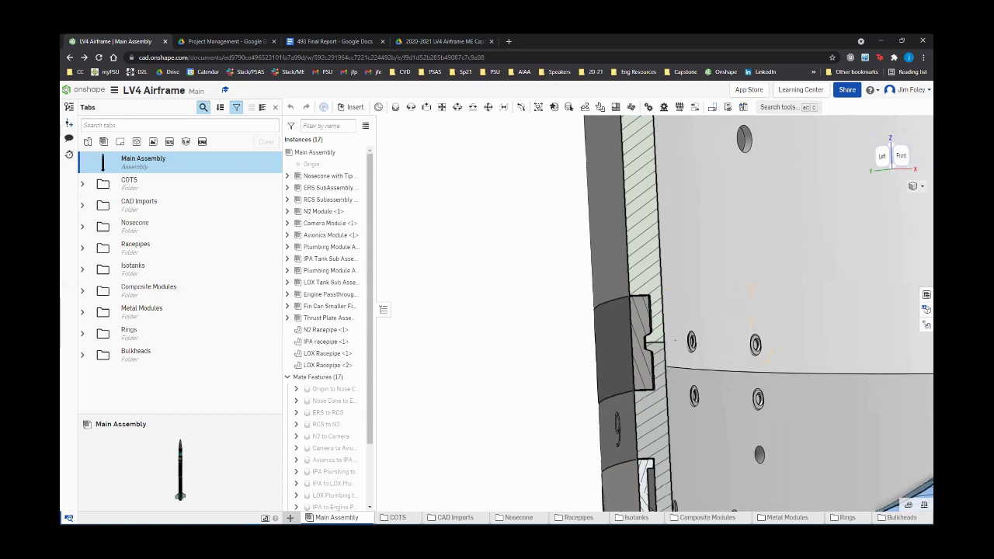
pyautogui.scroll(-2, 571, 234)
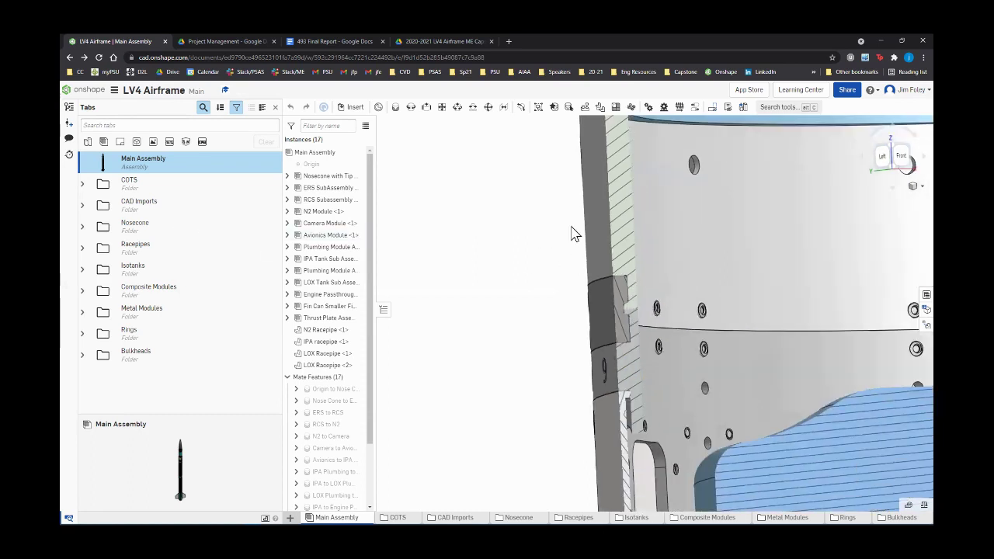
pyautogui.scroll(3, 630, 322)
pyautogui.scroll(1, 632, 324)
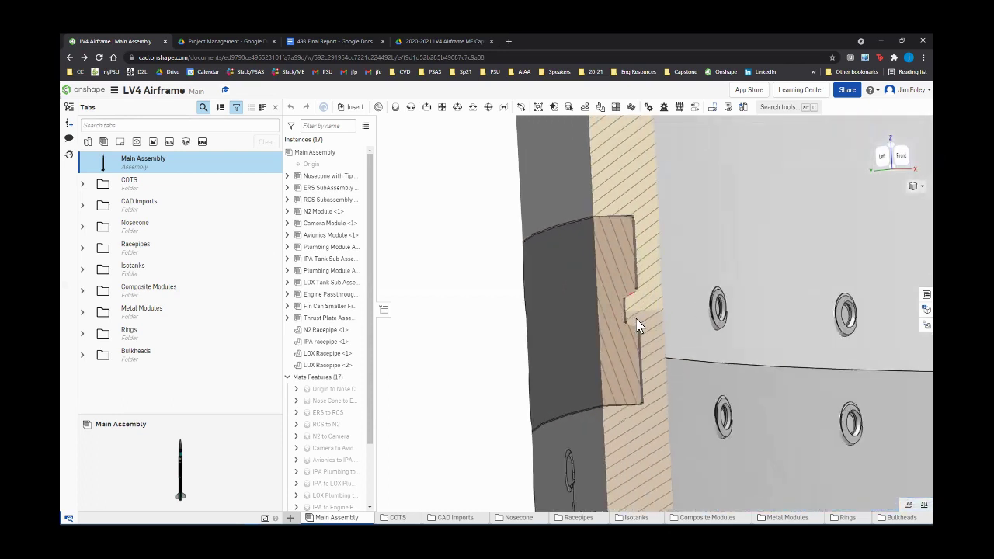
pyautogui.scroll(-2, 481, 317)
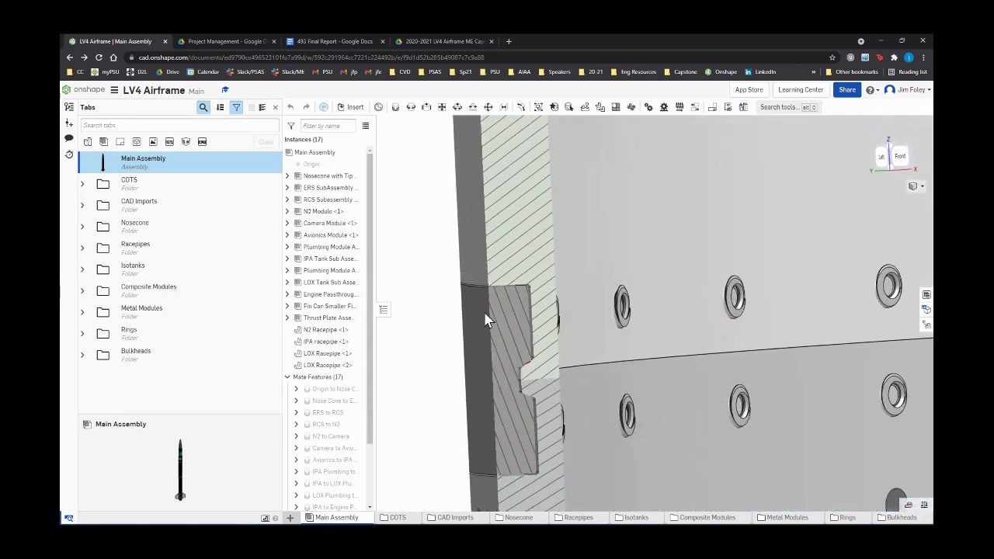
# Examine the notched profile of the sectioned clamp where it locks the upper and lower coupling rings together
pyautogui.scroll(-1, 626, 350)
pyautogui.scroll(-2, 495, 381)
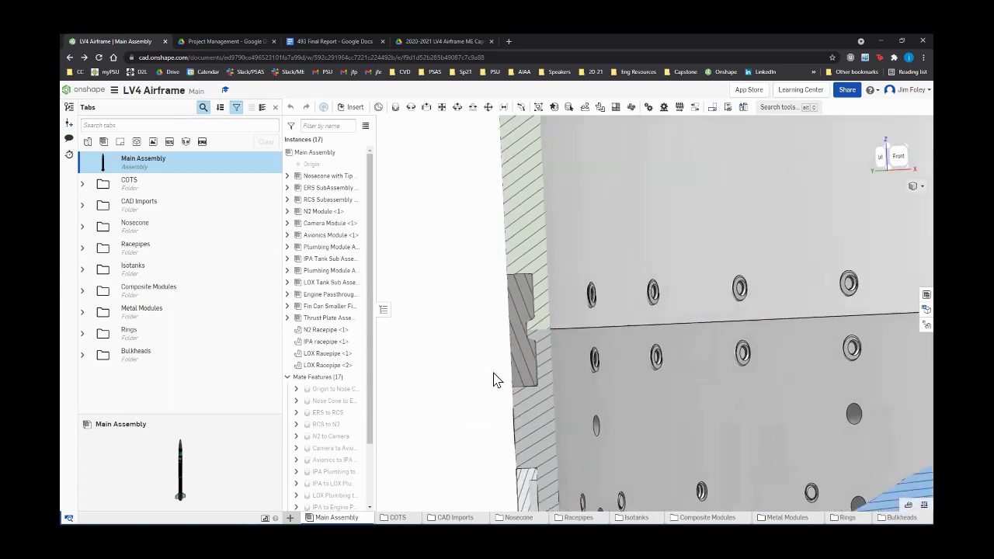
pyautogui.scroll(3, 617, 336)
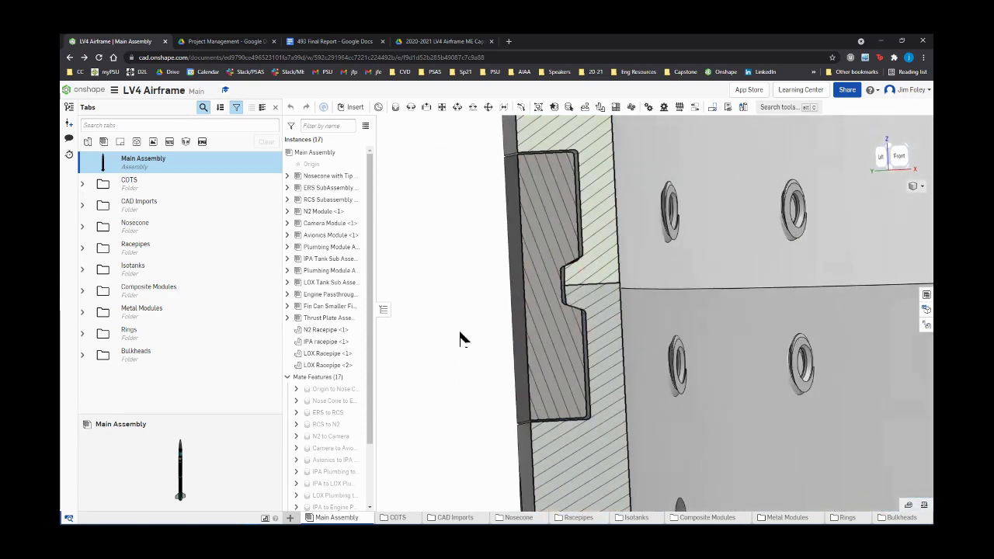
pyautogui.scroll(1, 529, 307)
pyautogui.scroll(-1, 419, 313)
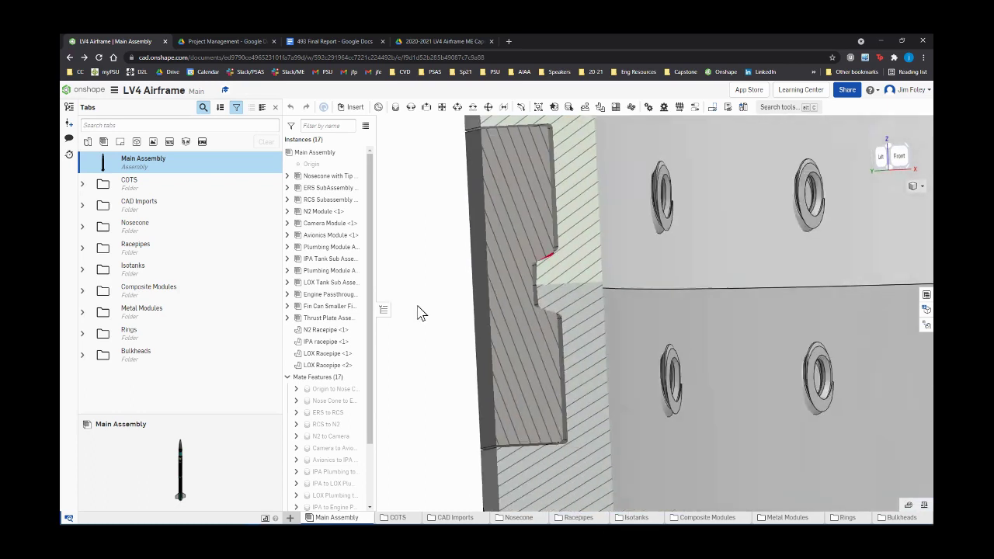
pyautogui.scroll(-1, 814, 381)
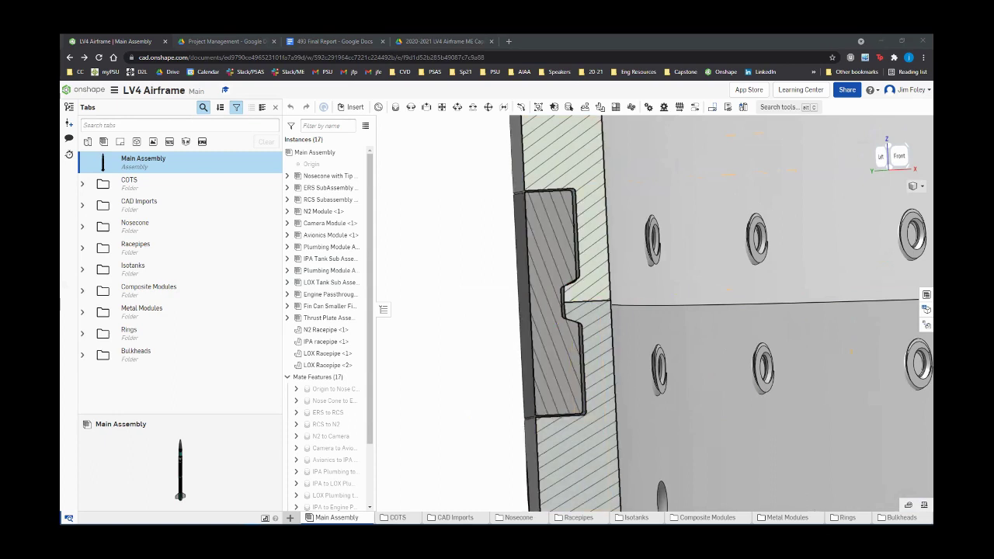
# Inspect the sectioned modules around the light blue toroidal part, and the exterior clamp rings above the teal section from the back
pyautogui.scroll(-5, 536, 299)
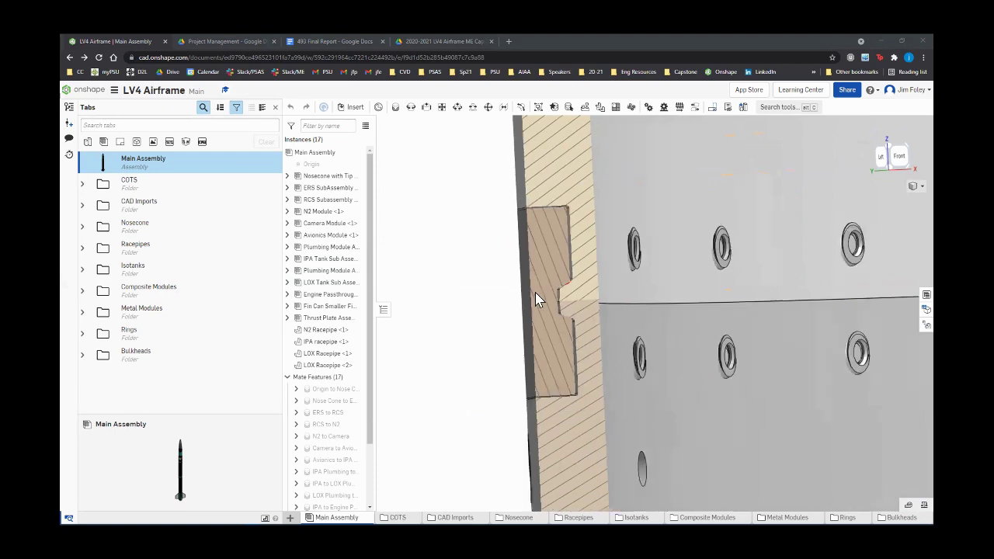
pyautogui.scroll(-5, 513, 303)
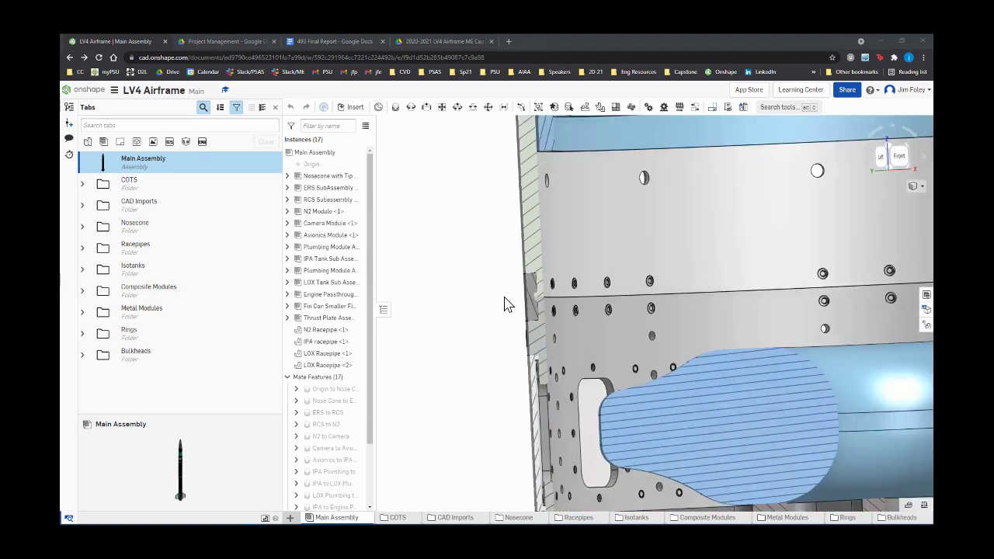
pyautogui.scroll(-3, 502, 368)
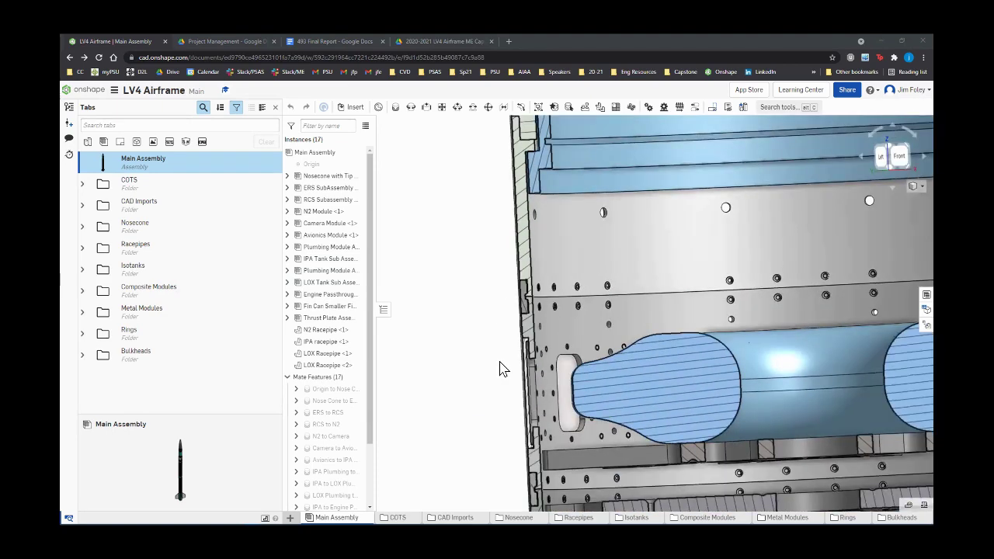
pyautogui.scroll(-5, 501, 362)
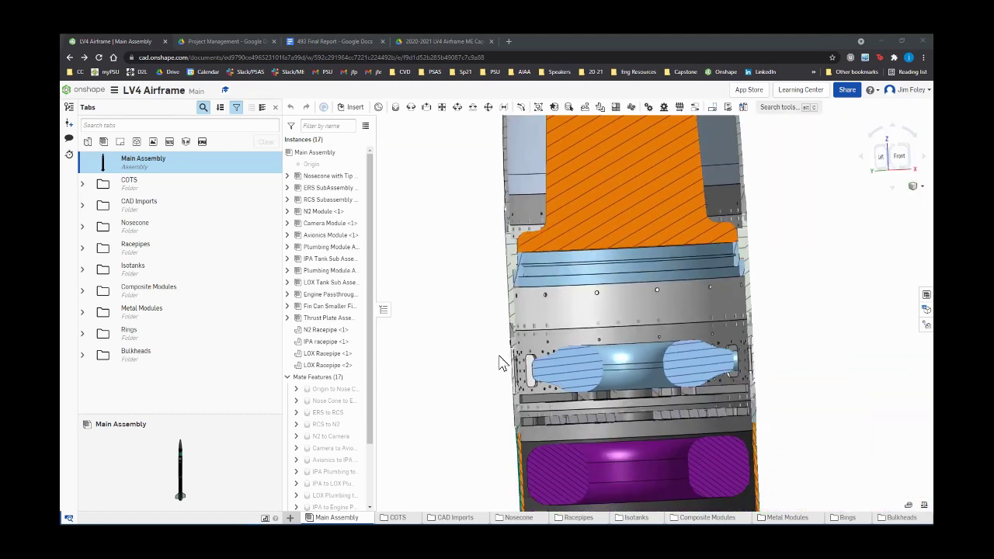
pyautogui.press('Right')
pyautogui.press('Right')
pyautogui.press('Right')
pyautogui.press('Right')
pyautogui.press('Right')
pyautogui.press('Right')
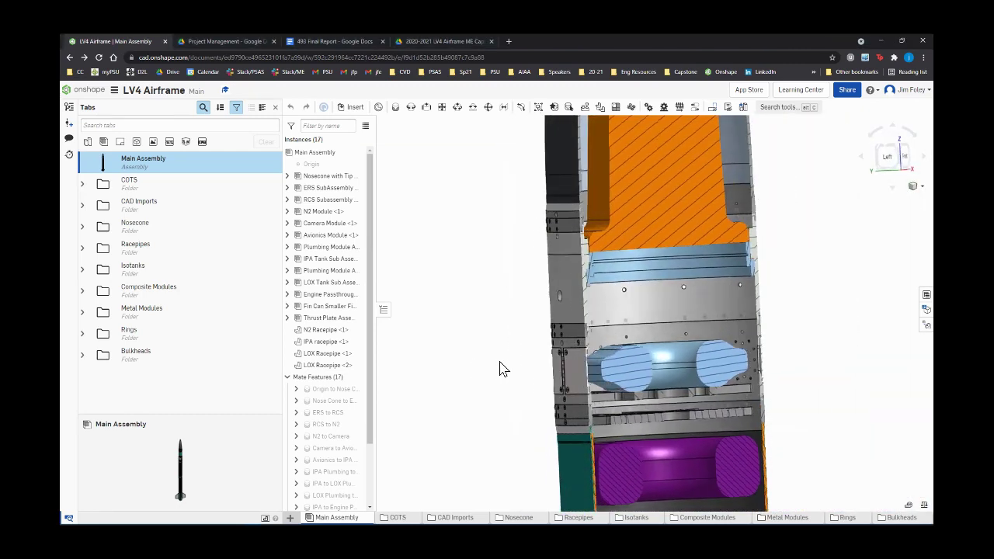
pyautogui.press('Right')
pyautogui.press('Right')
pyautogui.press('Right')
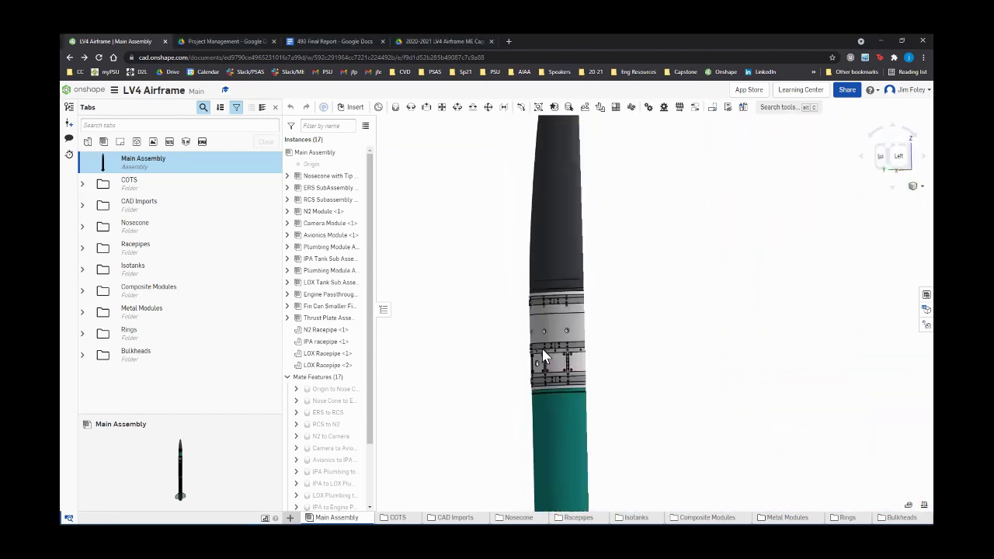
pyautogui.press('Right')
pyautogui.press('Right')
pyautogui.press('Right')
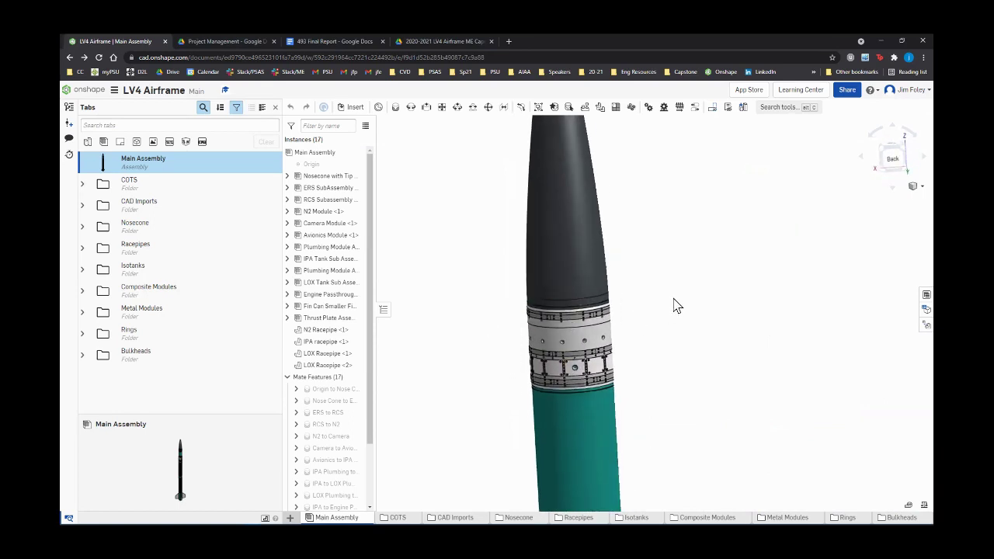
pyautogui.press('Down')
pyautogui.press('Right')
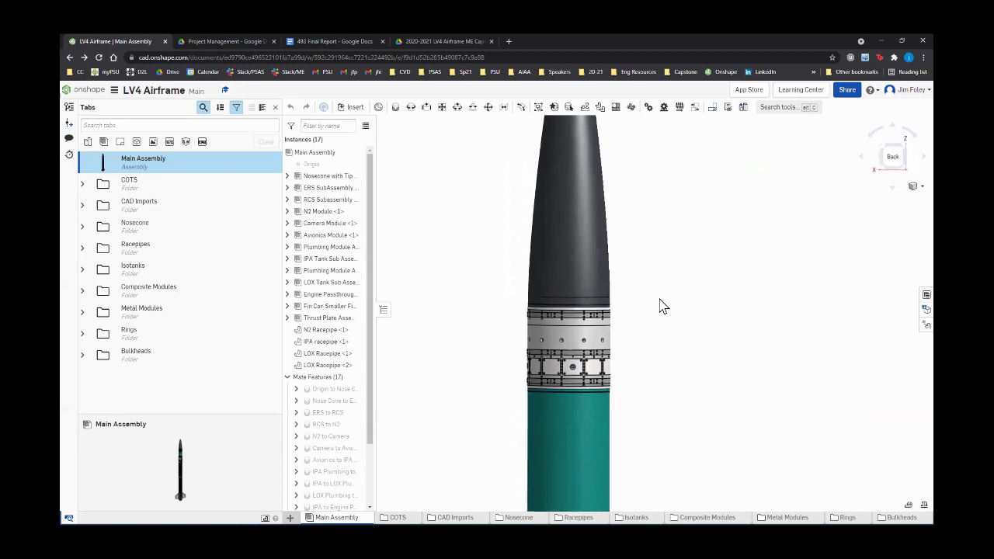
pyautogui.press('Right')
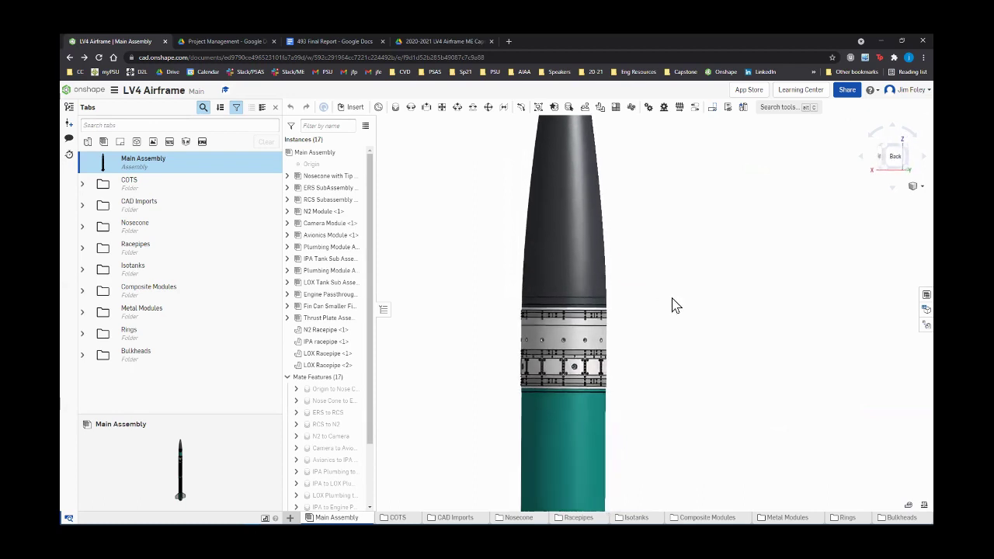
# Turn off the section view and show the whole rocket from the front
pyautogui.click(916, 186)
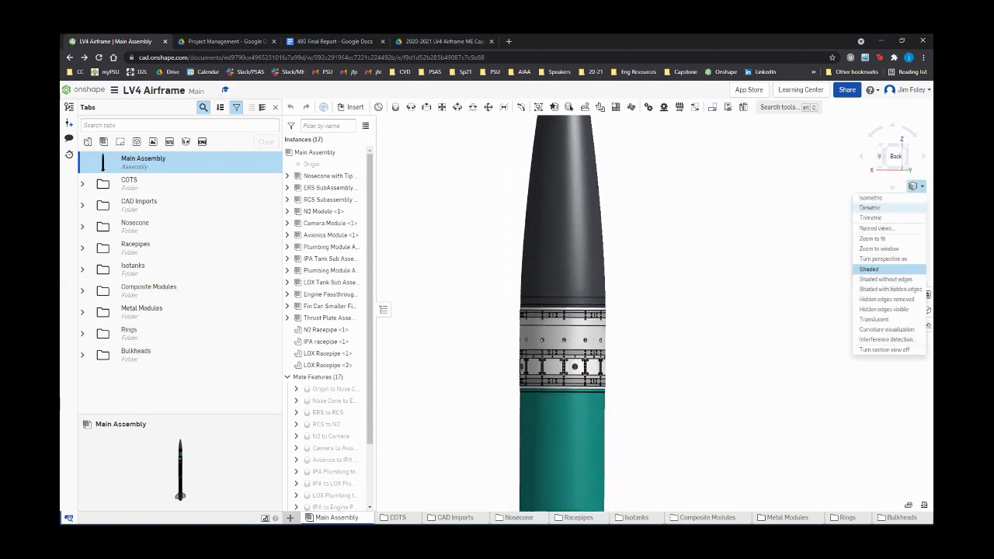
pyautogui.click(877, 350)
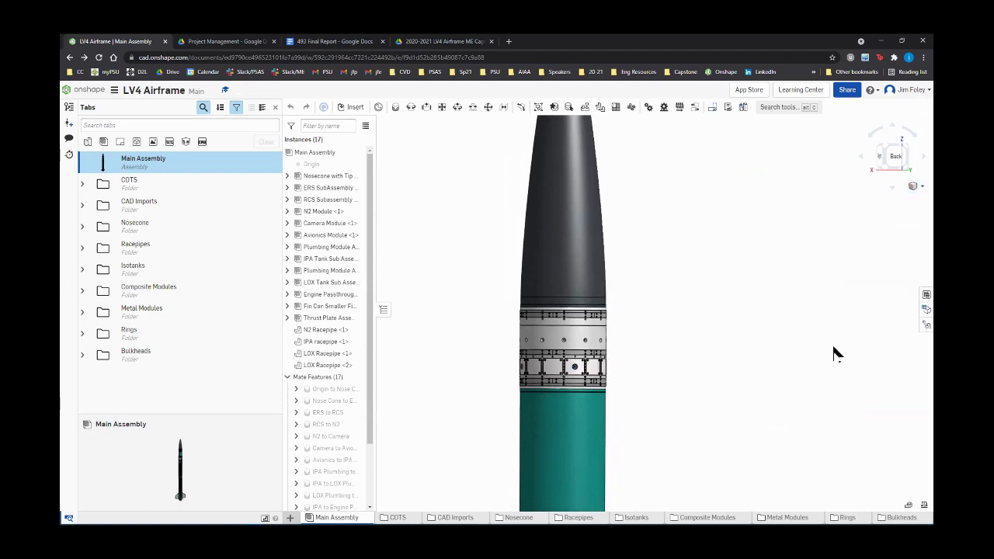
pyautogui.moveTo(672, 394); pyautogui.dragTo(751, 367, button='right')
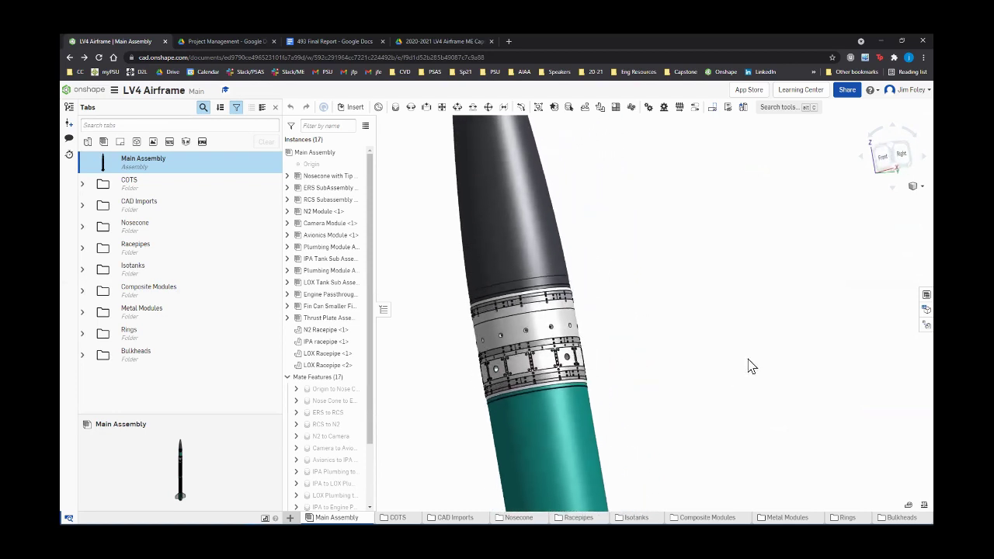
pyautogui.click(882, 156)
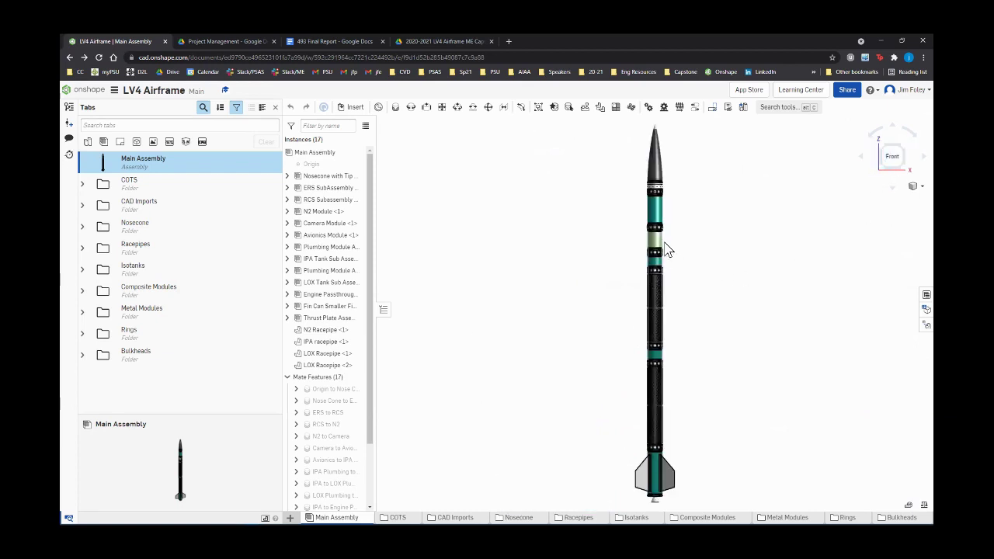
# Inspect the exterior clamp rings joining the teal and light green modules below the nosecone
pyautogui.scroll(5, 661, 250)
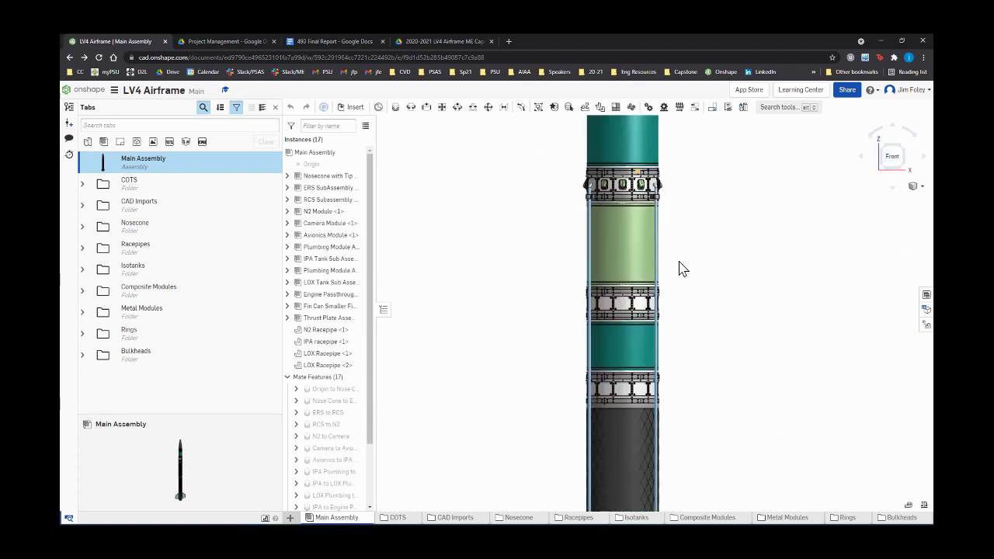
pyautogui.scroll(3, 695, 312)
pyautogui.scroll(-3, 713, 364)
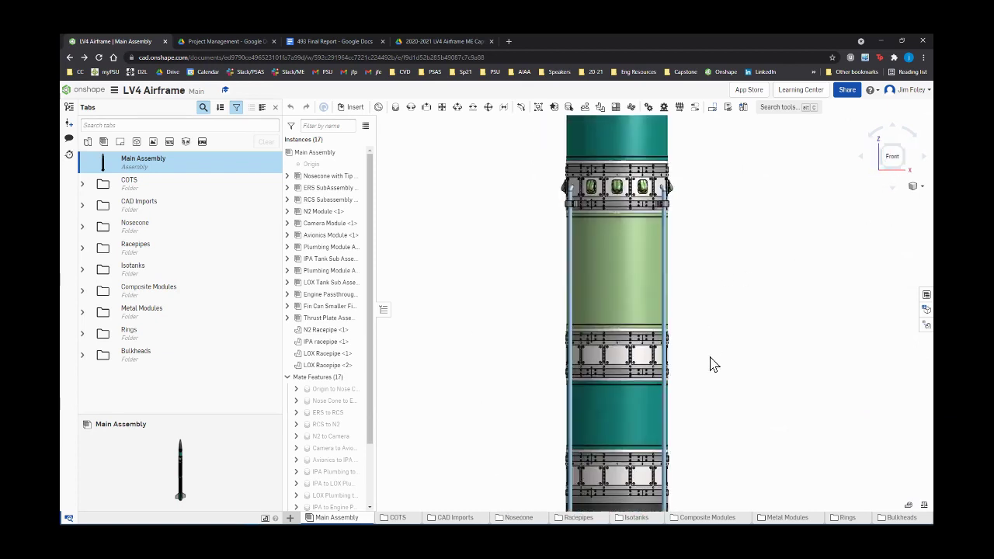
pyautogui.scroll(-2, 703, 335)
pyautogui.scroll(3, 708, 182)
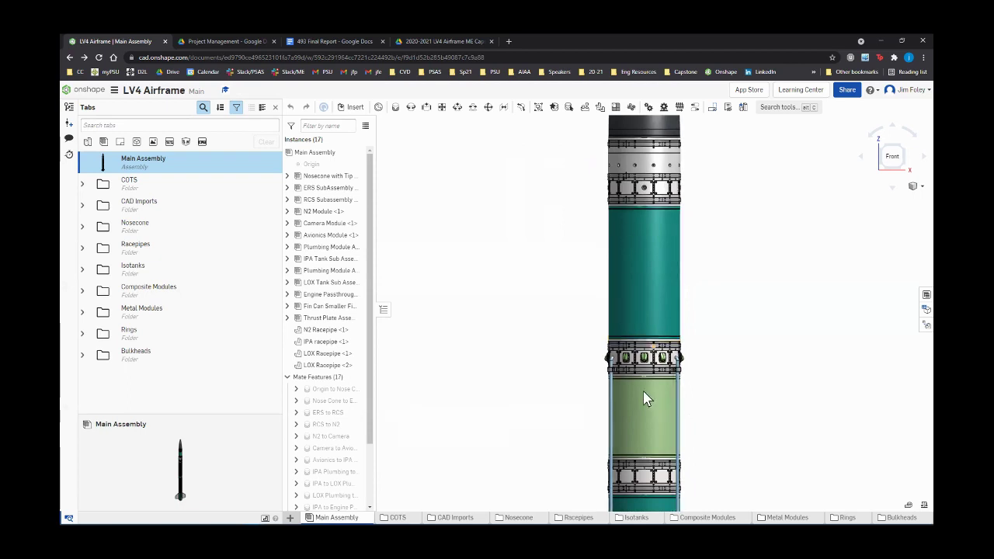
pyautogui.scroll(2, 643, 390)
pyautogui.scroll(-2, 656, 350)
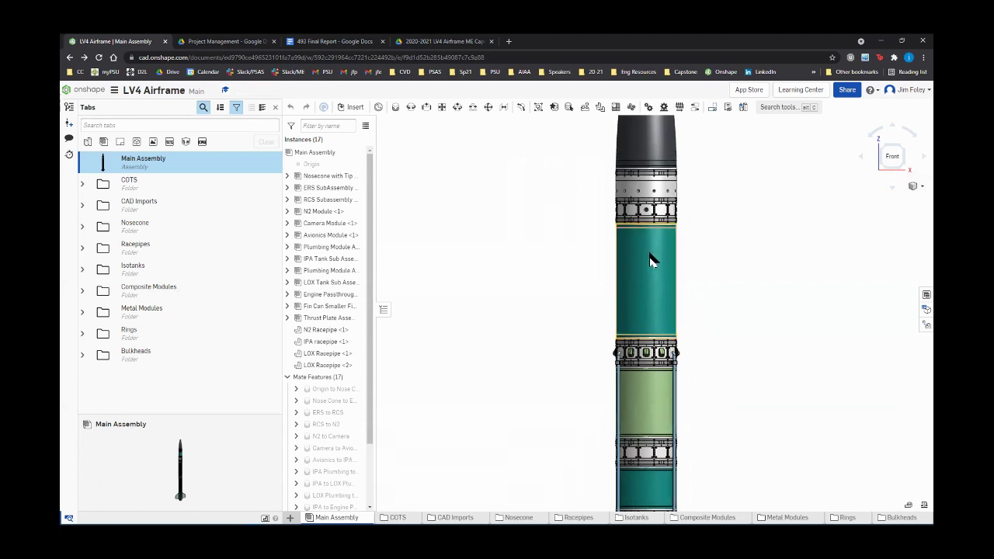
# Turn the section view back on using the existing Section plane 1
pyautogui.click(913, 187)
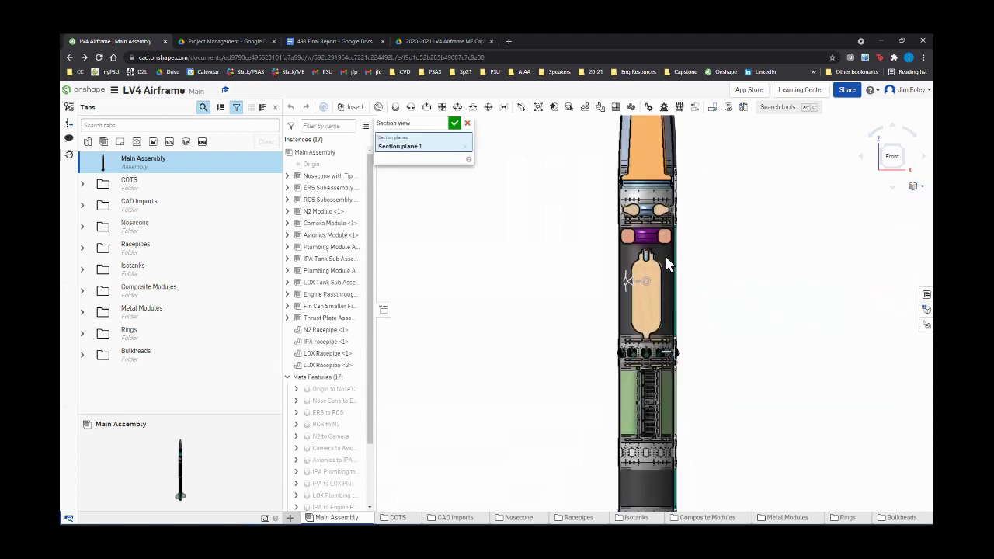
pyautogui.scroll(5, 617, 269)
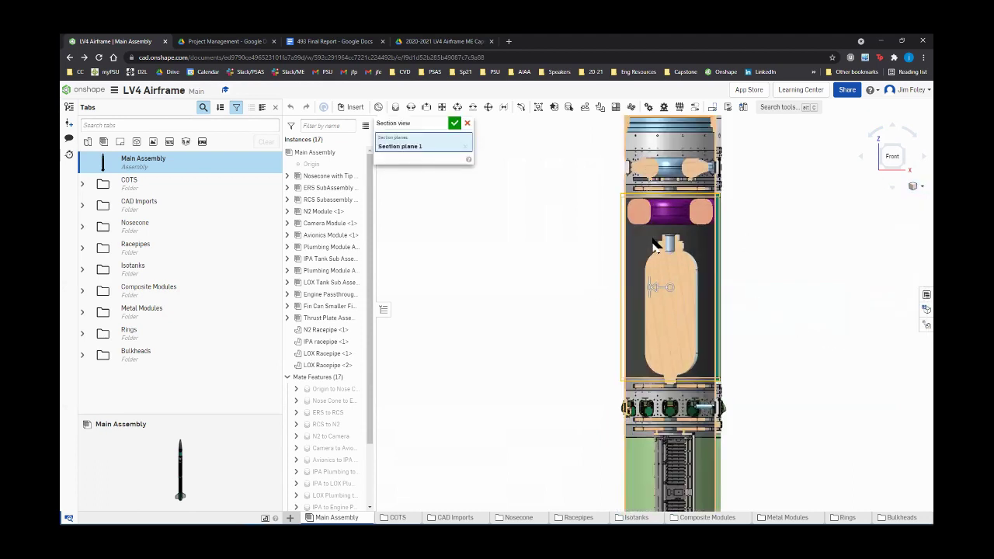
pyautogui.click(454, 124)
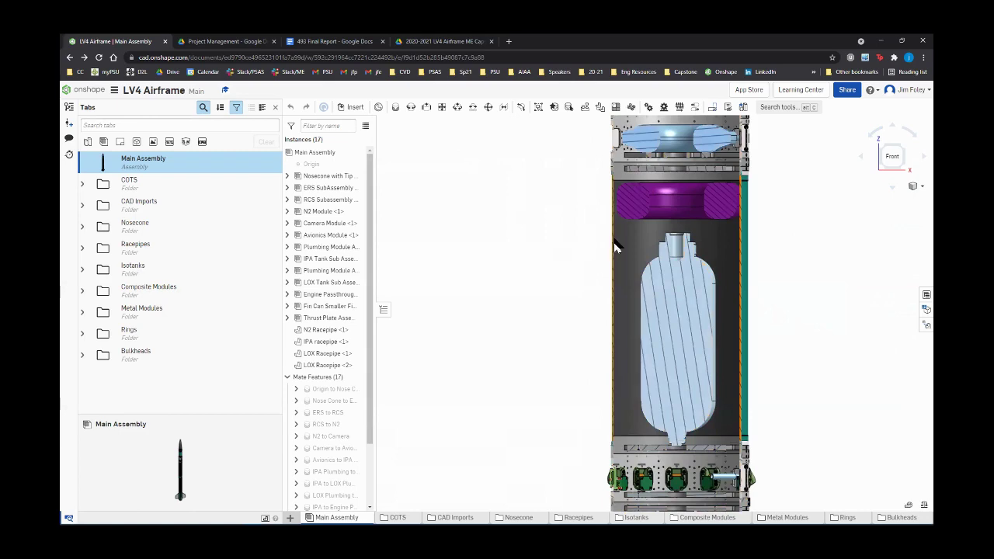
# Examine the orange core and teal skin of the sectioned module wall beside the purple ring, including its joint with the metal coupling
pyautogui.scroll(3, 622, 237)
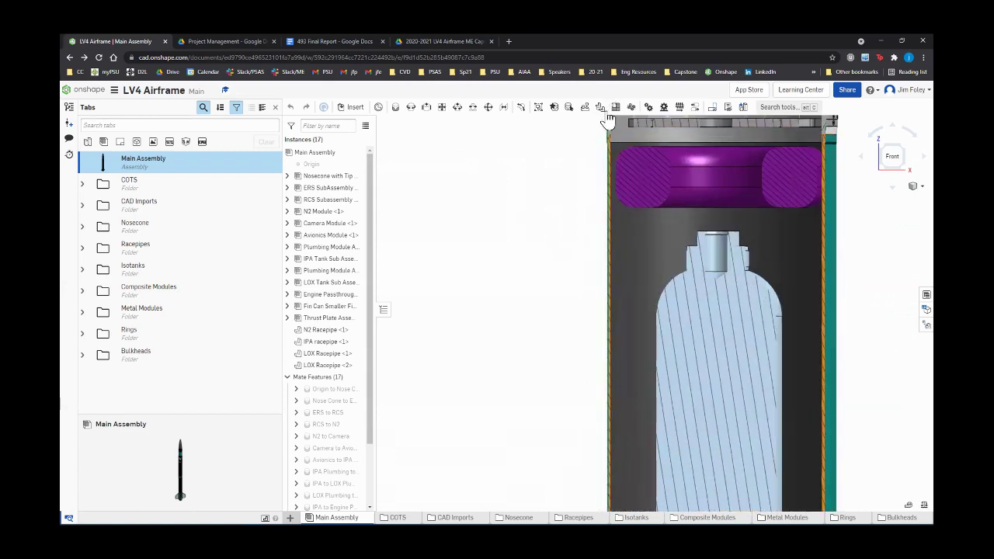
pyautogui.scroll(4, 611, 122)
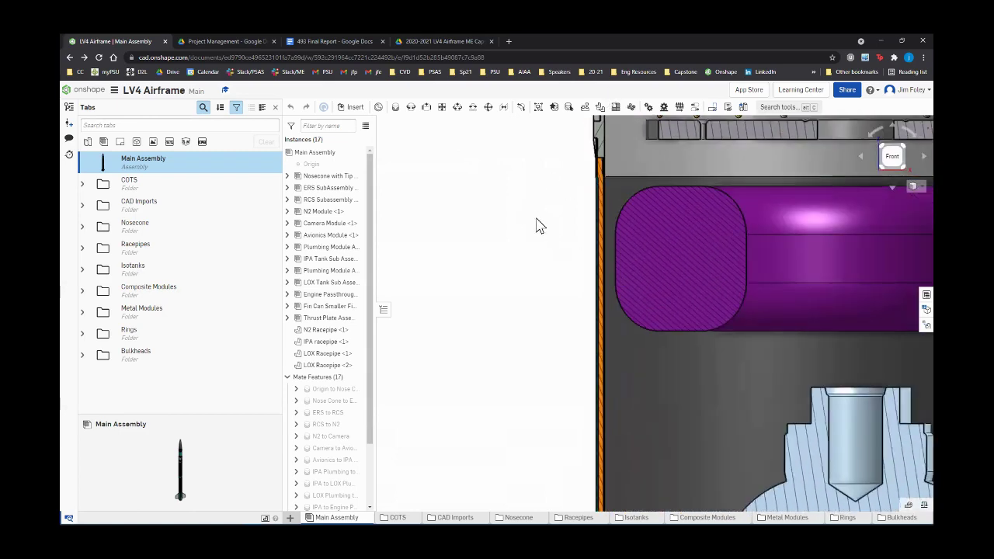
pyautogui.scroll(3, 605, 152)
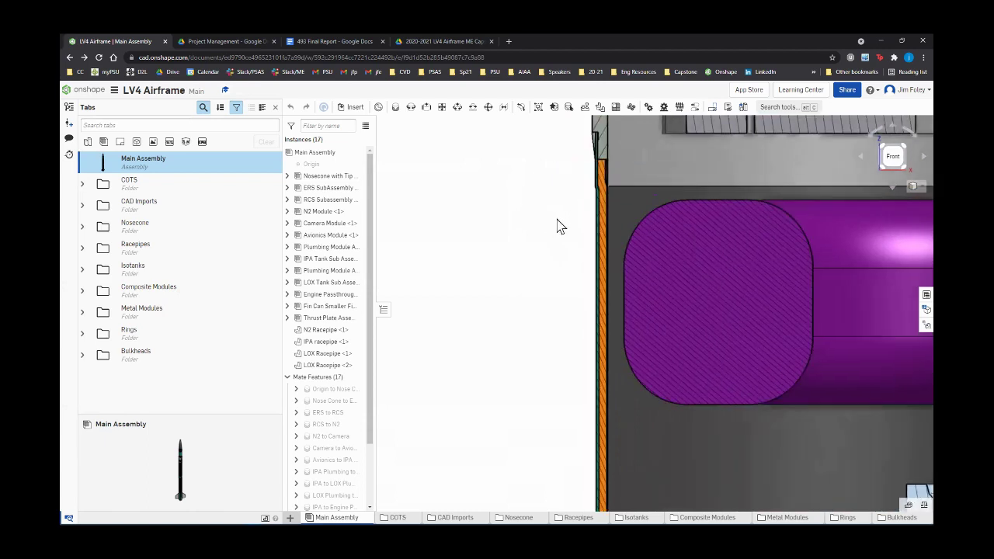
pyautogui.scroll(2, 609, 200)
pyautogui.scroll(2, 612, 196)
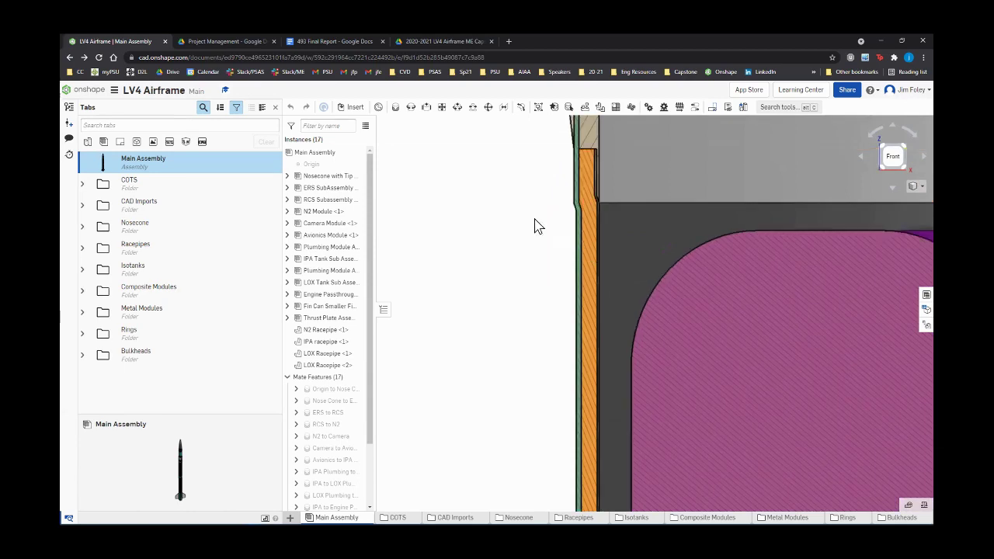
pyautogui.scroll(-5, 555, 211)
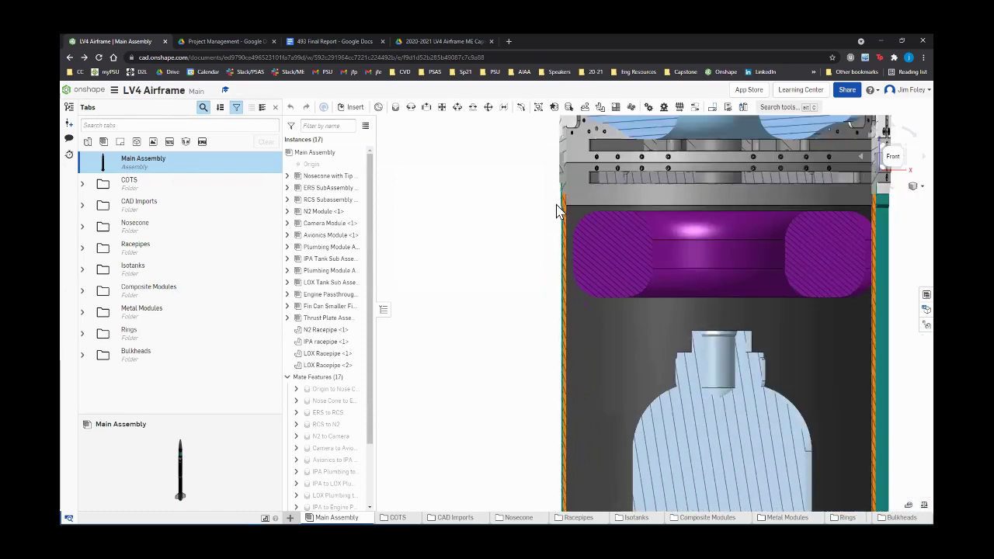
pyautogui.scroll(2, 543, 222)
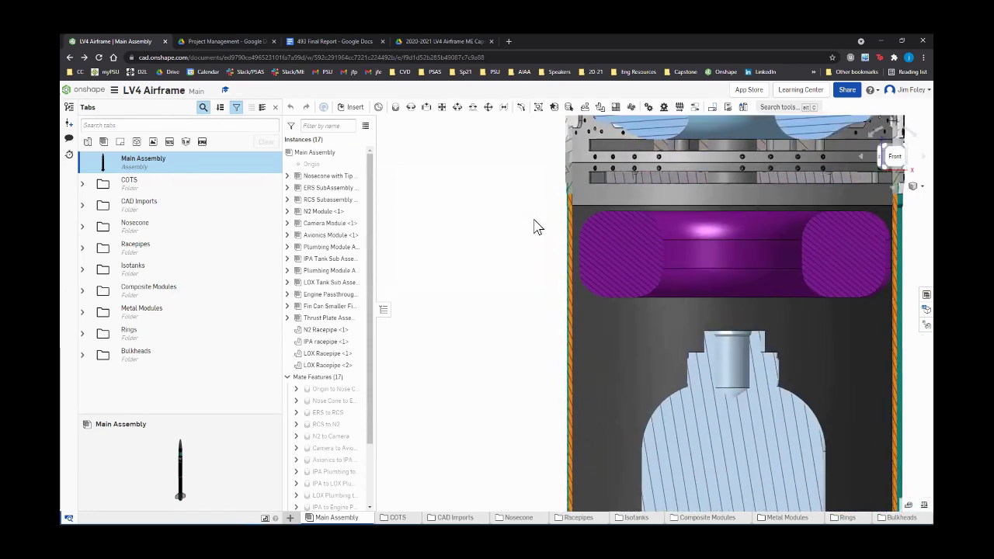
pyautogui.scroll(3, 537, 225)
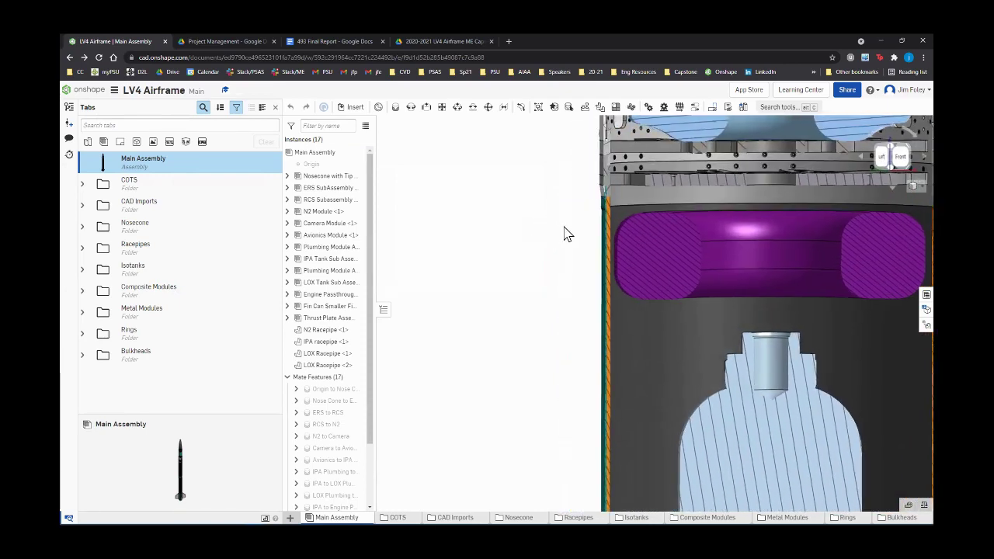
# Examine the teal module's outer skin and cut wall from the left side, along with the light blue tank inside
pyautogui.press('Right')
pyautogui.press('Right')
pyautogui.press('Right')
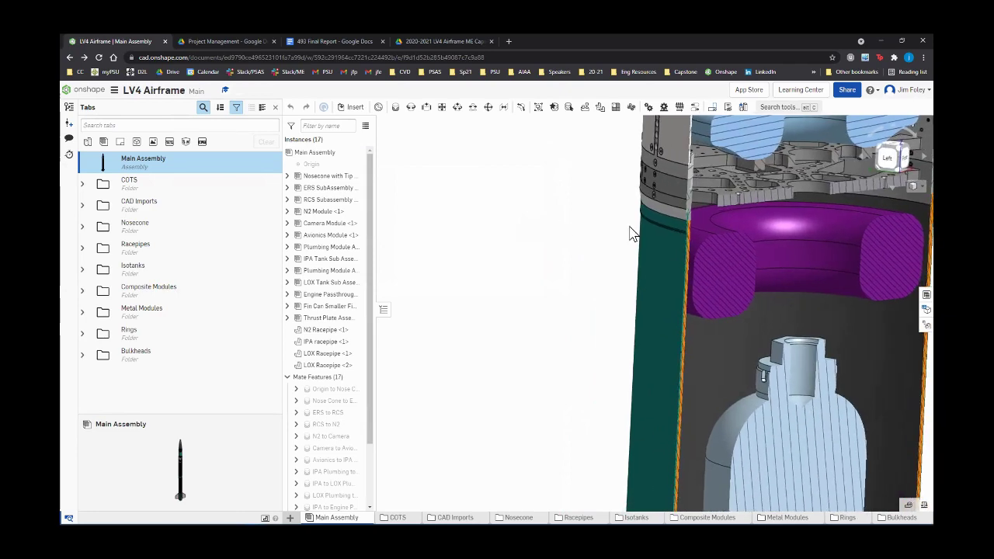
pyautogui.press('Right')
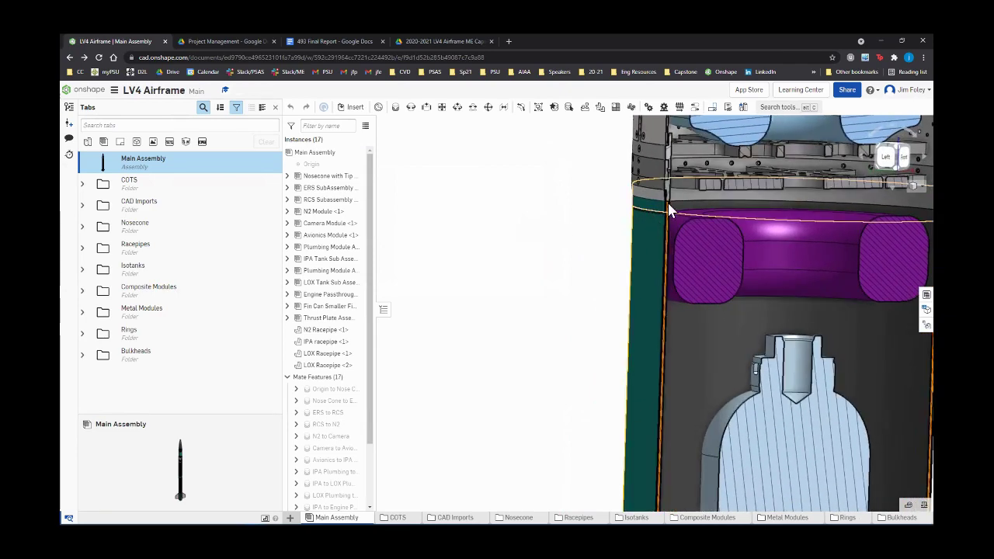
pyautogui.scroll(2, 650, 209)
pyautogui.press('Right')
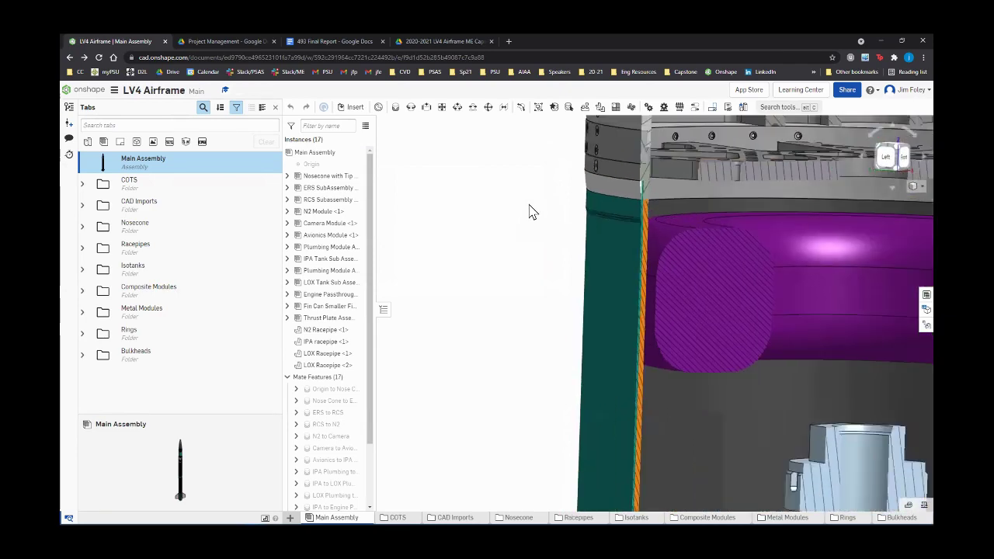
pyautogui.scroll(-5, 576, 203)
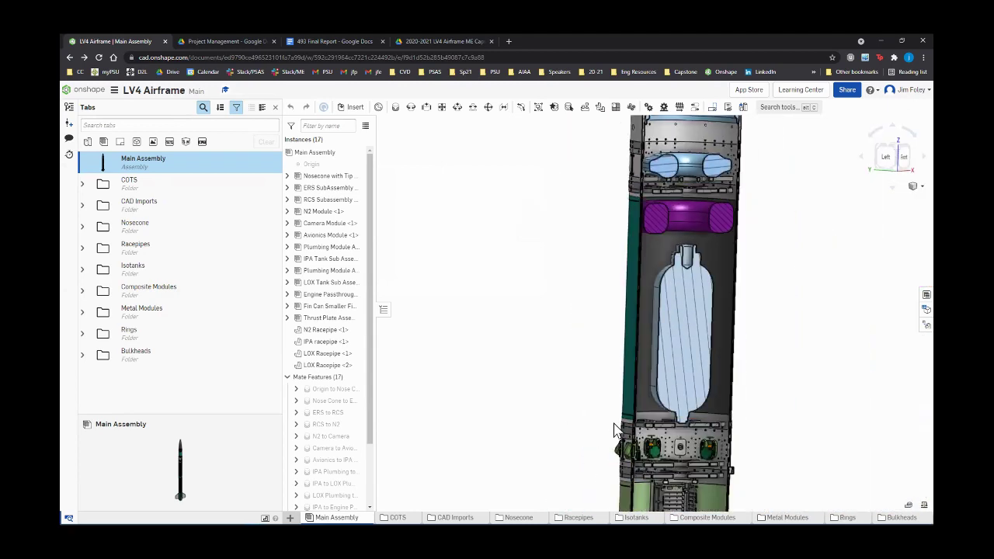
# Examine the full length of the sectioned teal module, turning it toward the front to view the light blue tank and both end couplings
pyautogui.scroll(2, 612, 427)
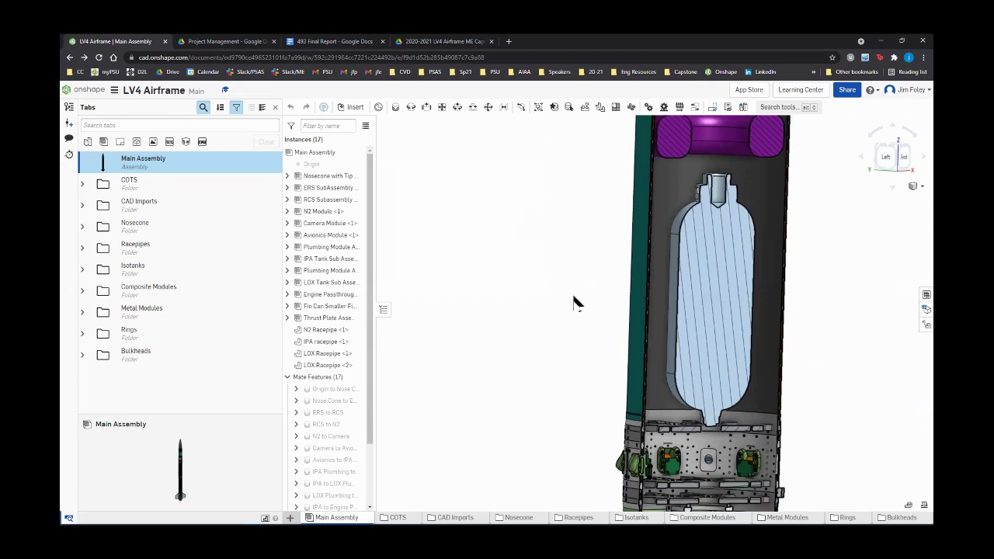
pyautogui.scroll(-3, 576, 283)
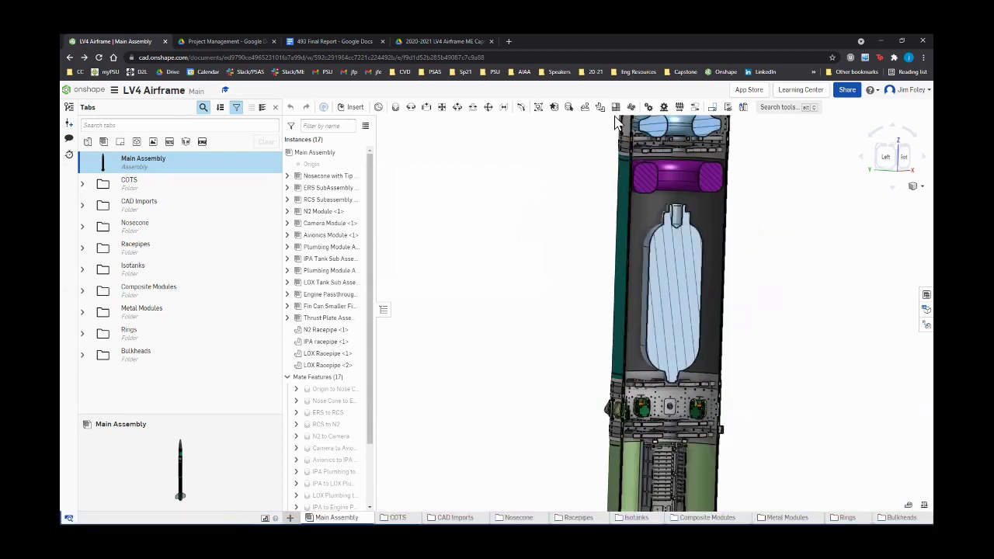
pyautogui.scroll(-1, 610, 159)
pyautogui.scroll(3, 612, 157)
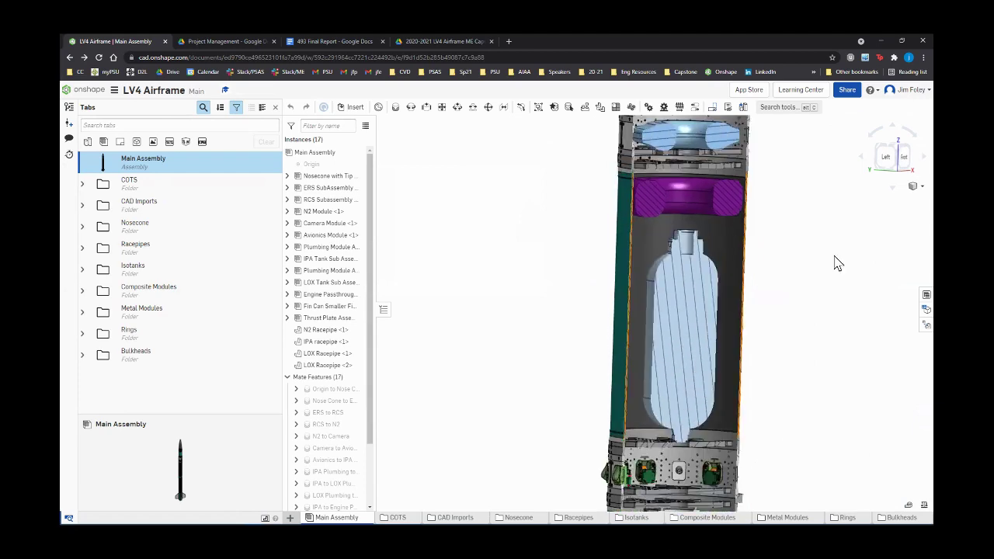
pyautogui.press('Right')
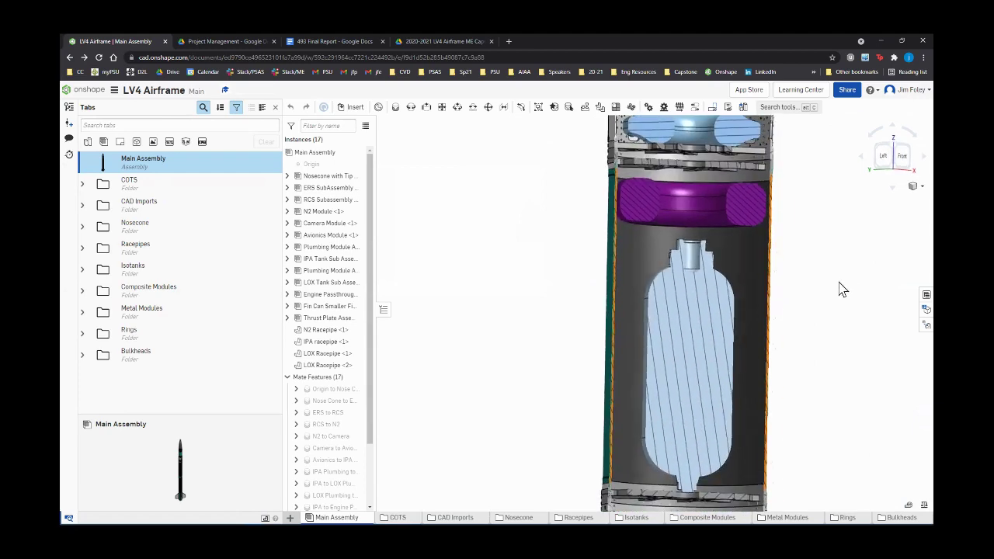
pyautogui.press('Right')
pyautogui.press('Right')
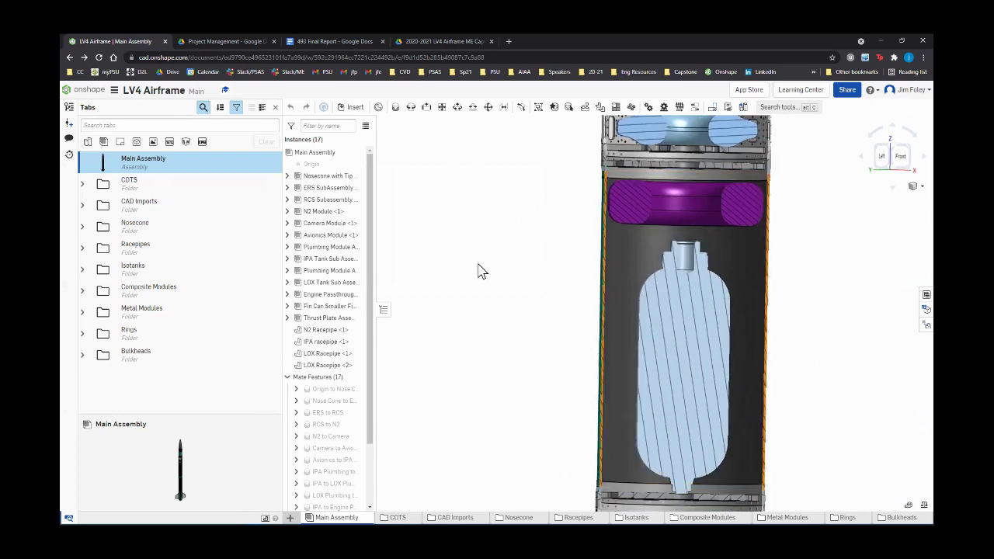
pyautogui.scroll(-1, 478, 270)
pyautogui.press('Right')
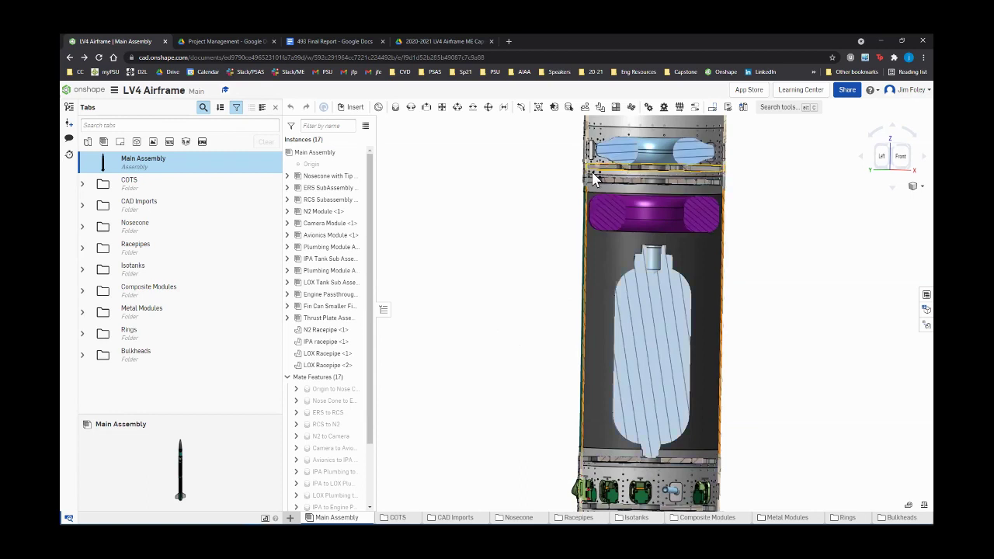
# Examine the cut module wall beside the purple ring and its joint with the metal module above
pyautogui.scroll(2, 599, 171)
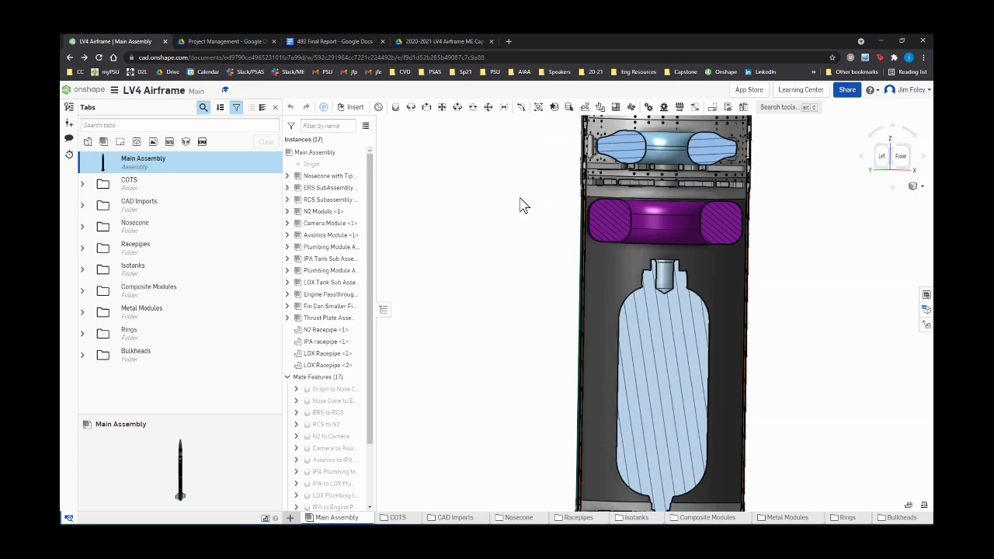
pyautogui.scroll(2, 602, 186)
pyautogui.scroll(4, 602, 186)
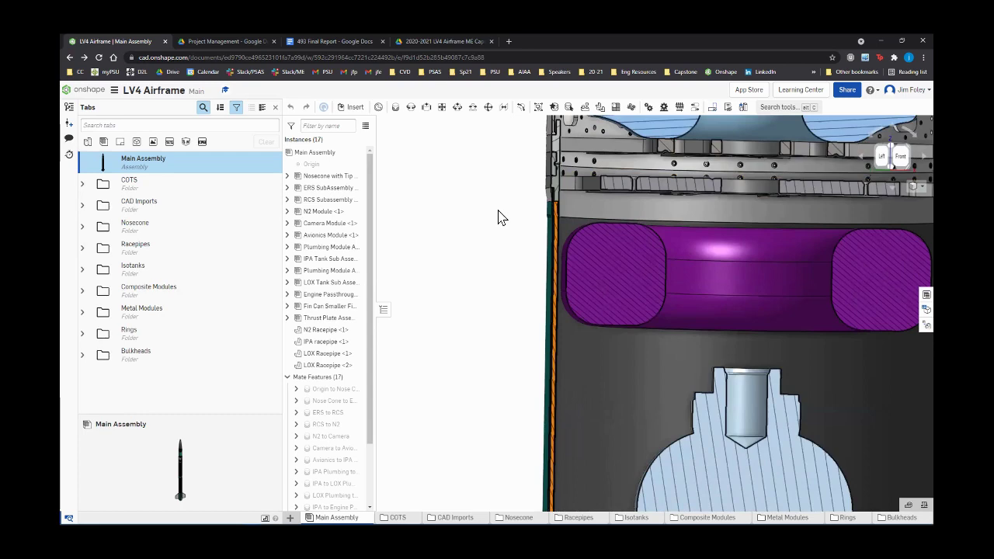
pyautogui.scroll(-5, 499, 215)
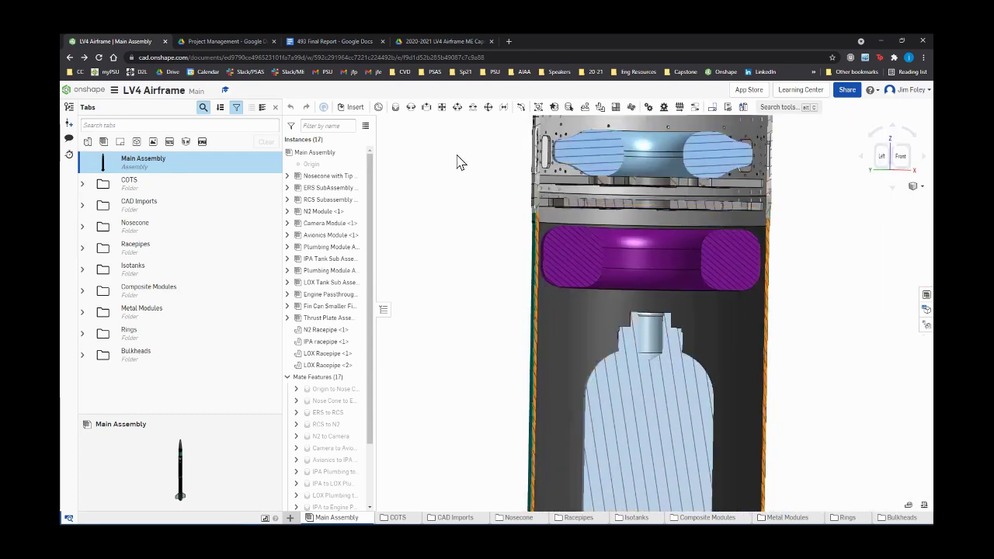
pyautogui.scroll(-1, 644, 311)
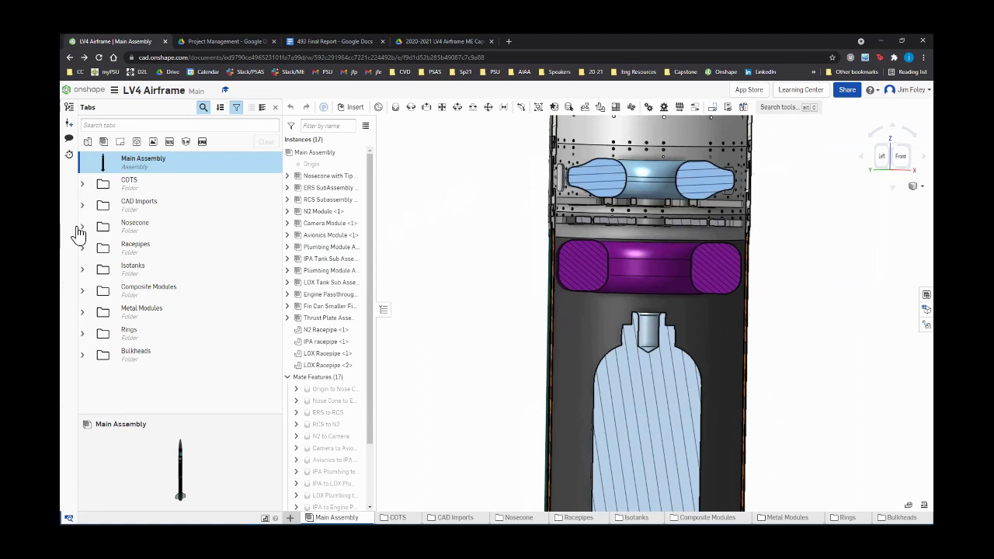
# Expand the Composite Modules folder and look through its subfolders, from Full Composite Module to Propulsion
pyautogui.click(80, 292)
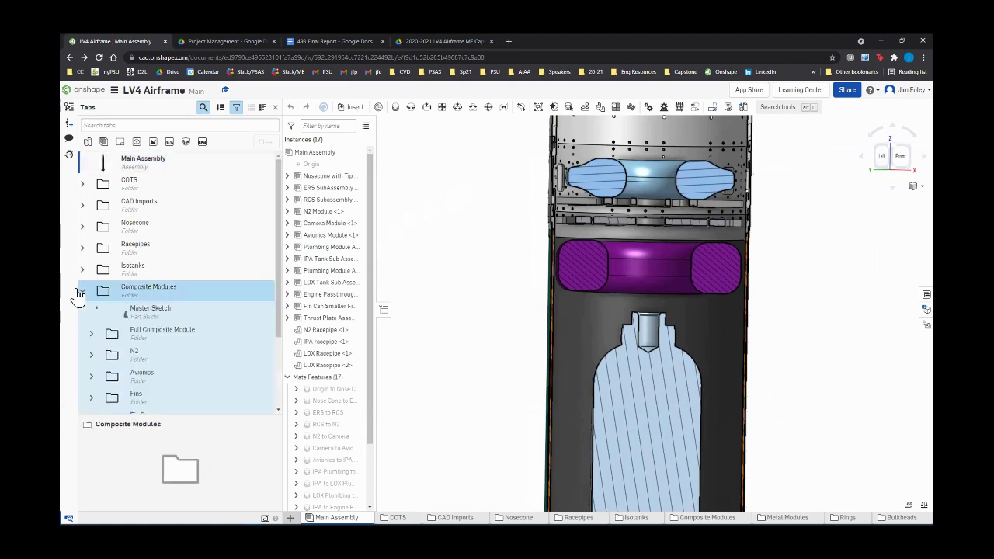
pyautogui.scroll(-2, 88, 351)
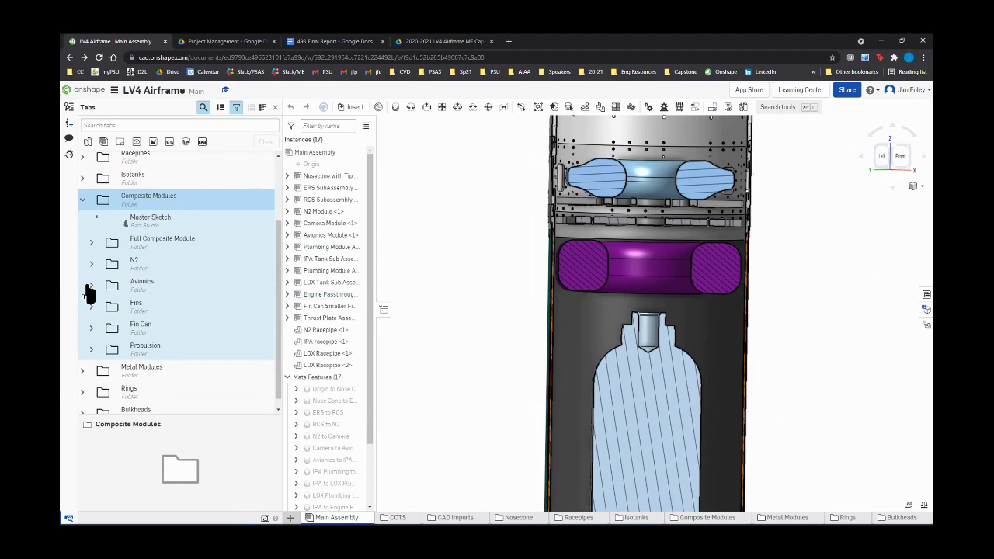
pyautogui.scroll(-2, 522, 437)
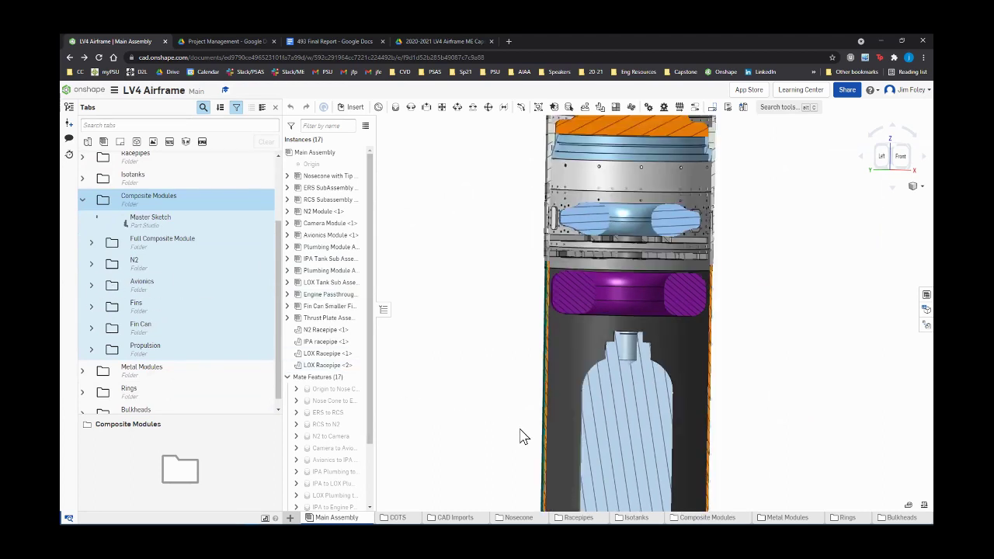
# Examine the sectioned blue and purple ring-shaped bodies and the bulkheads between them in the main assembly
pyautogui.scroll(1, 508, 206)
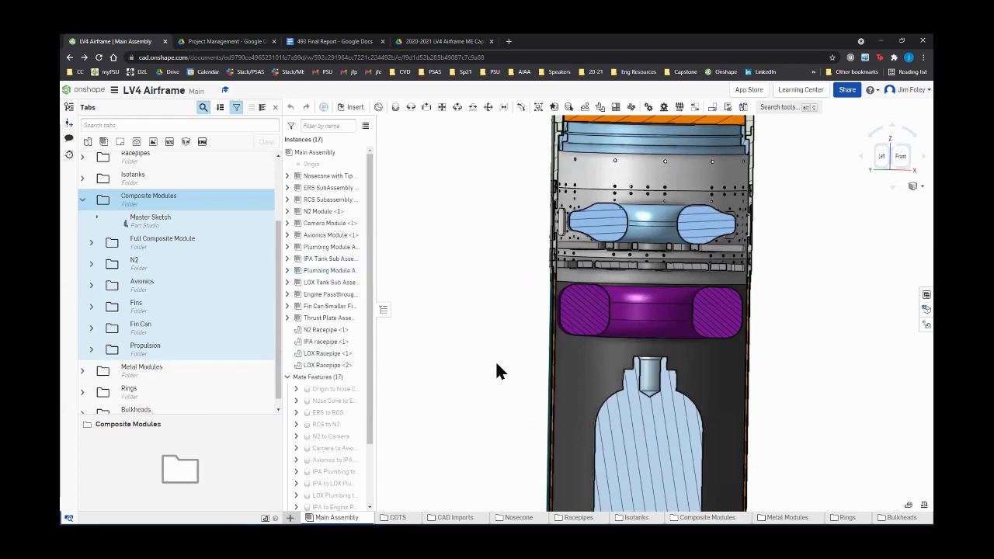
pyautogui.moveTo(498, 371); pyautogui.dragTo(667, 323, button='right')
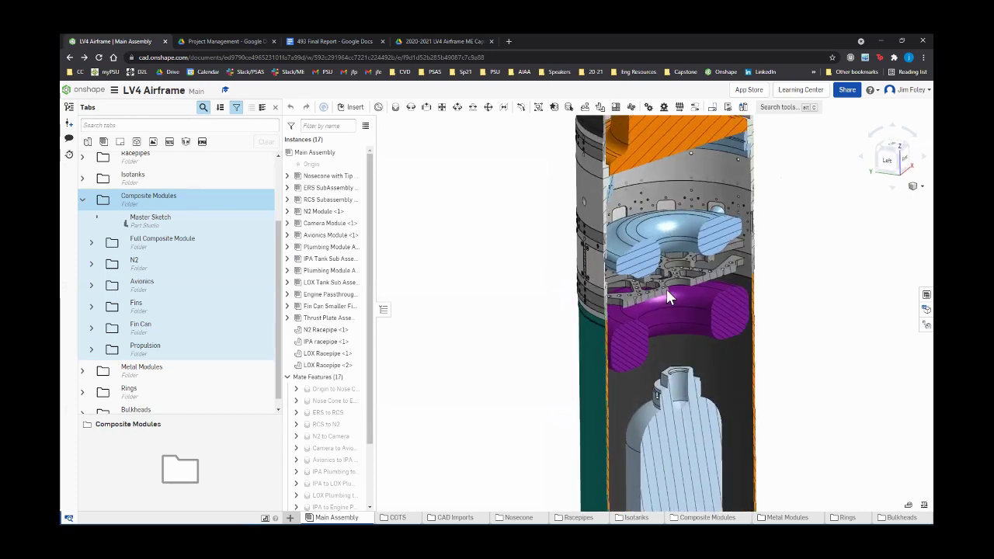
pyautogui.scroll(5, 666, 289)
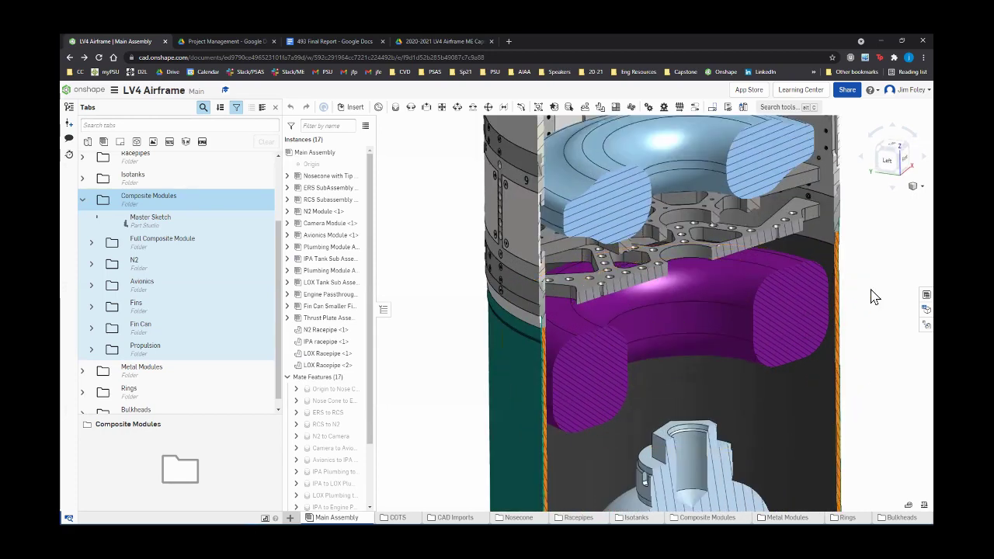
pyautogui.moveTo(866, 291); pyautogui.dragTo(852, 284, button='right')
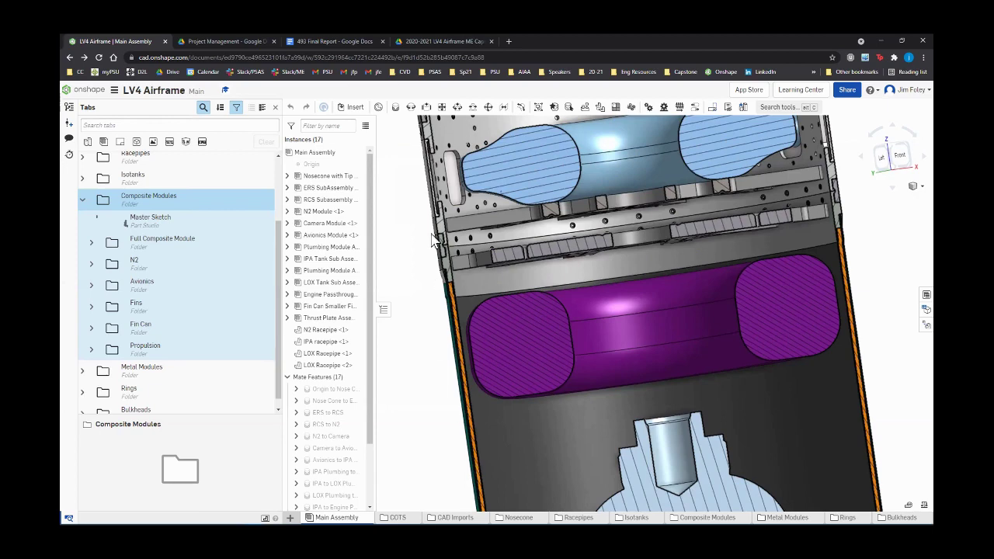
pyautogui.scroll(-2, 645, 317)
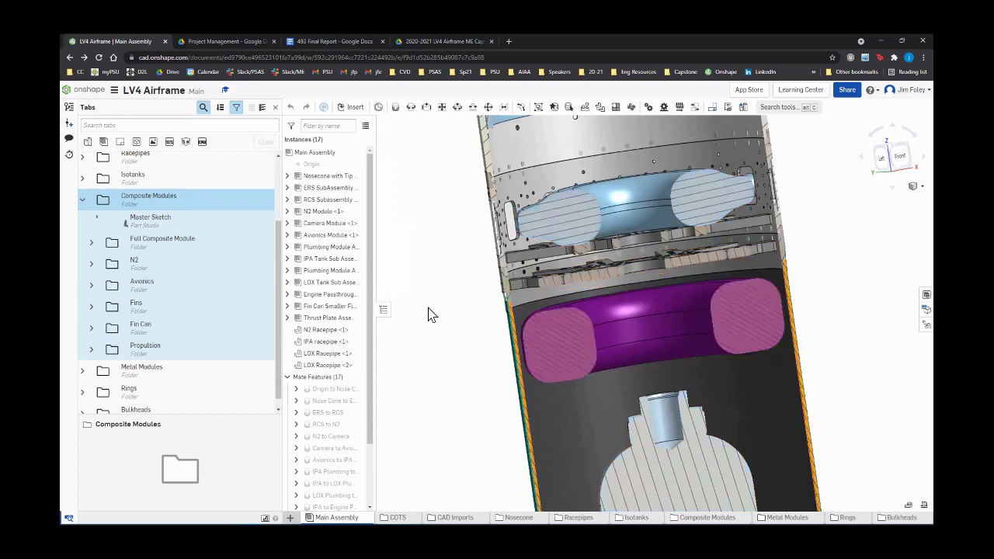
pyautogui.scroll(3, 433, 318)
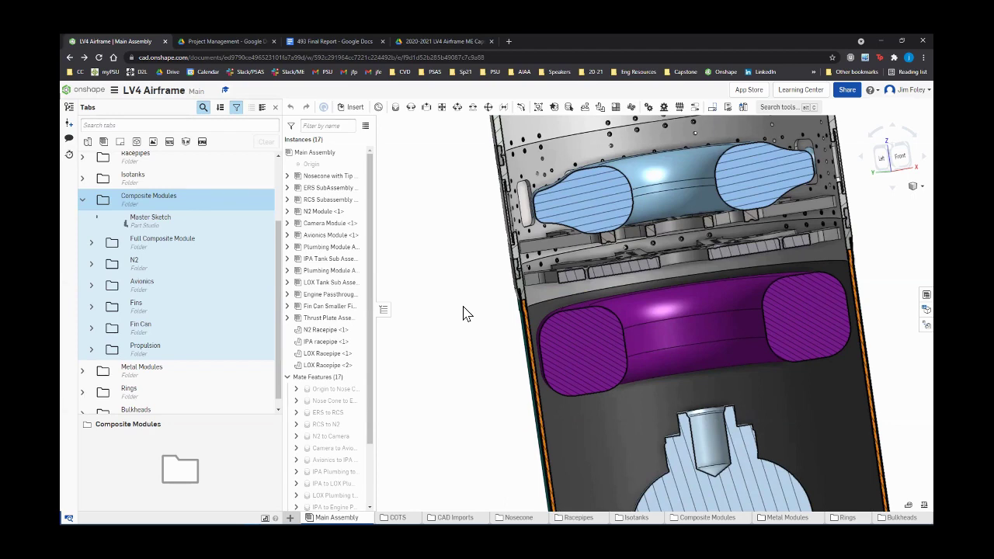
pyautogui.moveTo(461, 311); pyautogui.dragTo(462, 319, button='right')
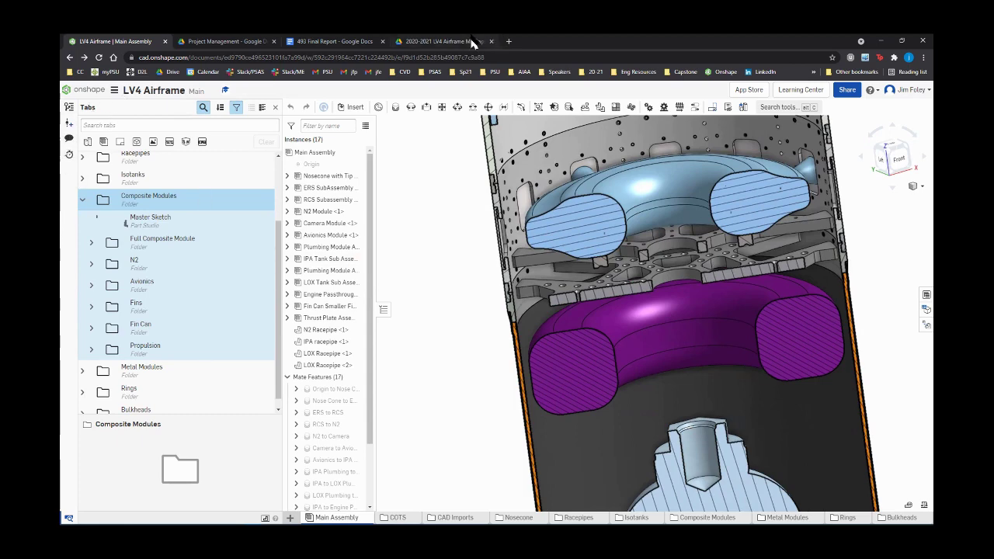
pyautogui.scroll(-5, 609, 233)
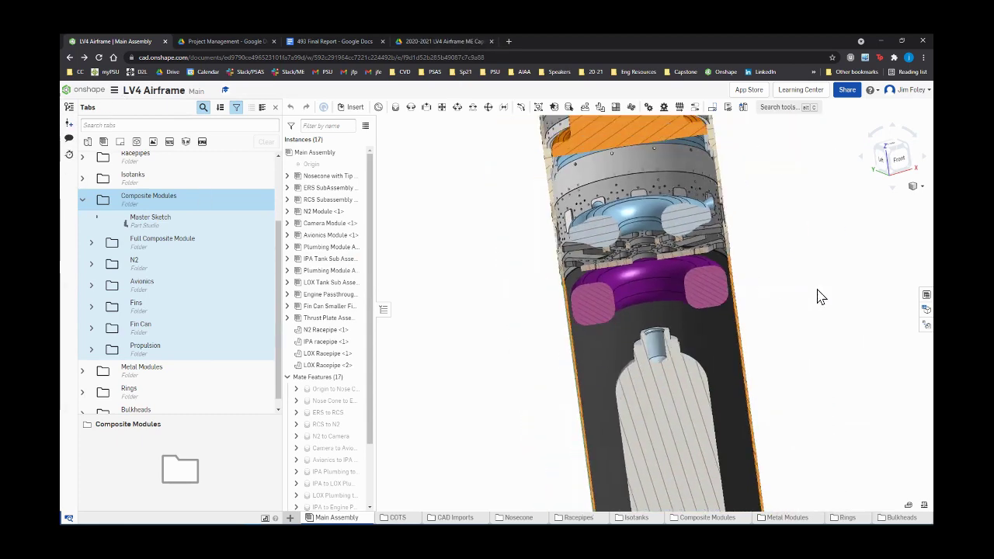
# Examine the sectioned tank below the purple ring and the camera module beneath it
pyautogui.moveTo(820, 295); pyautogui.dragTo(621, 278, button='right')
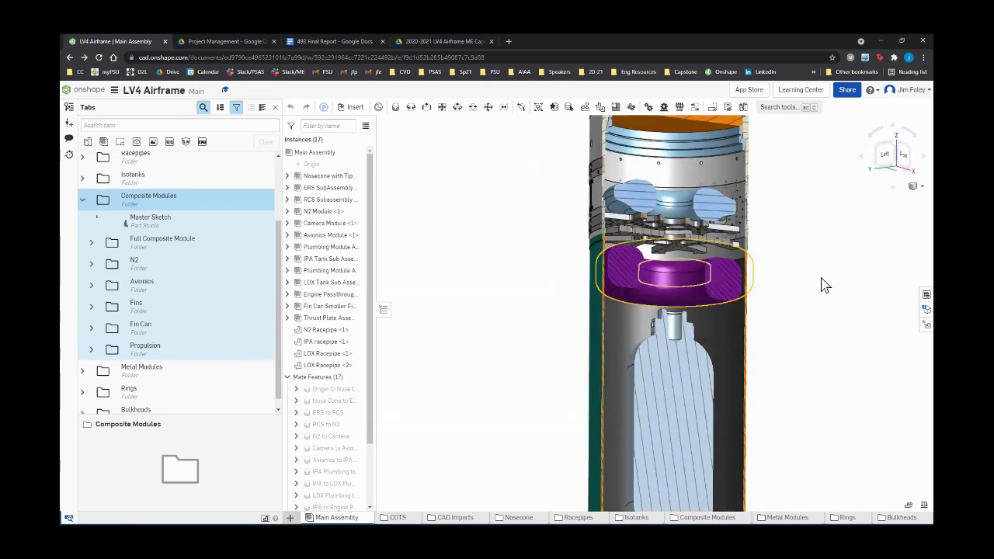
pyautogui.moveTo(822, 293); pyautogui.dragTo(491, 225, button='right')
pyautogui.scroll(-4, 501, 255)
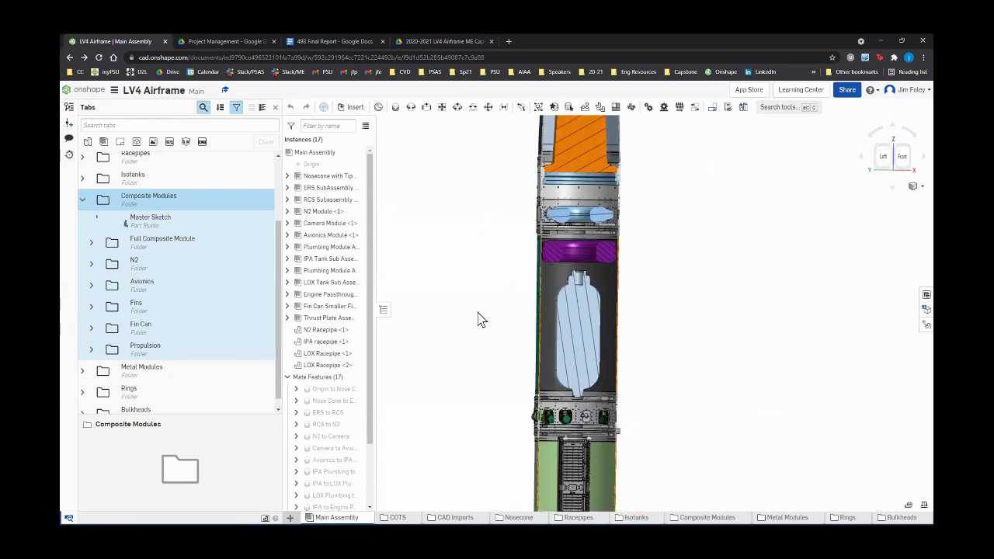
pyautogui.scroll(3, 482, 319)
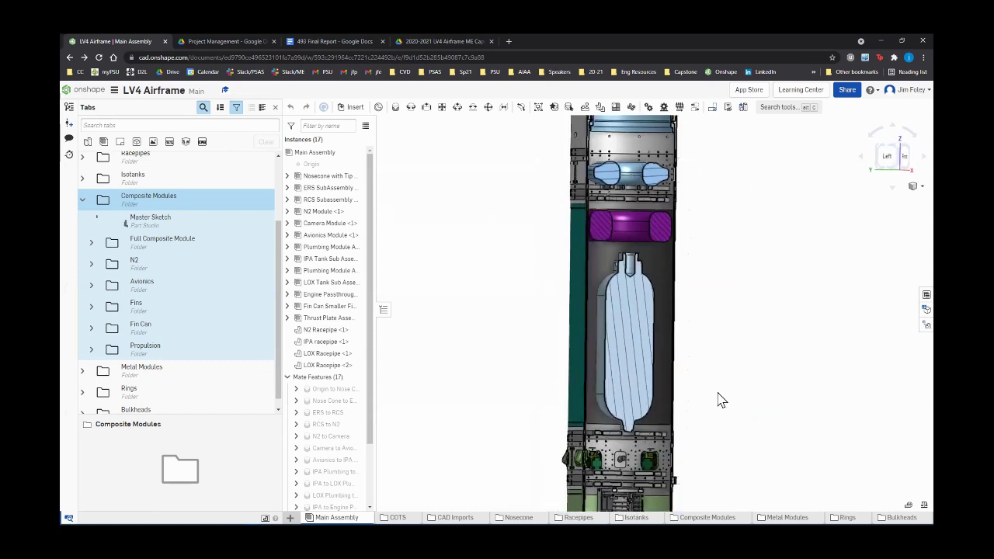
pyautogui.scroll(2, 628, 365)
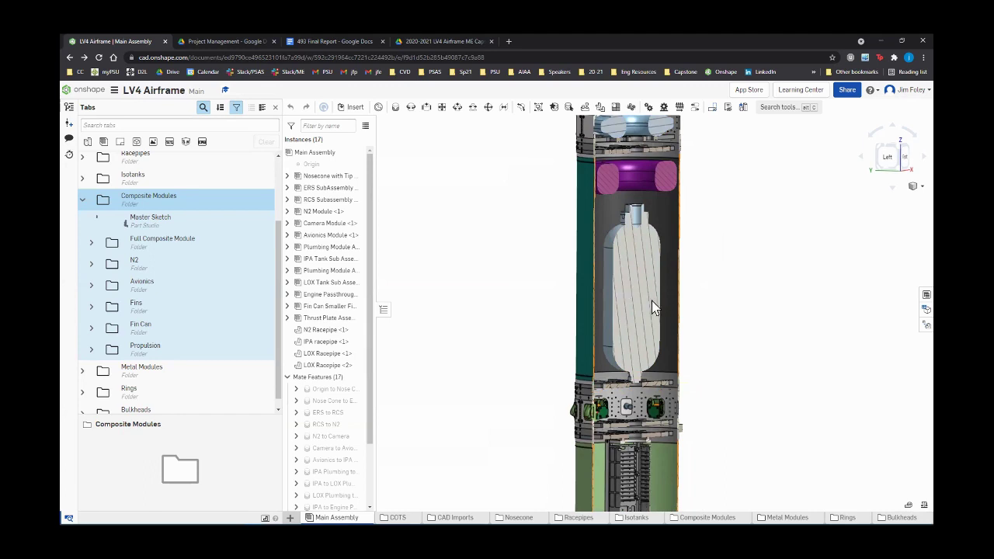
pyautogui.scroll(3, 629, 371)
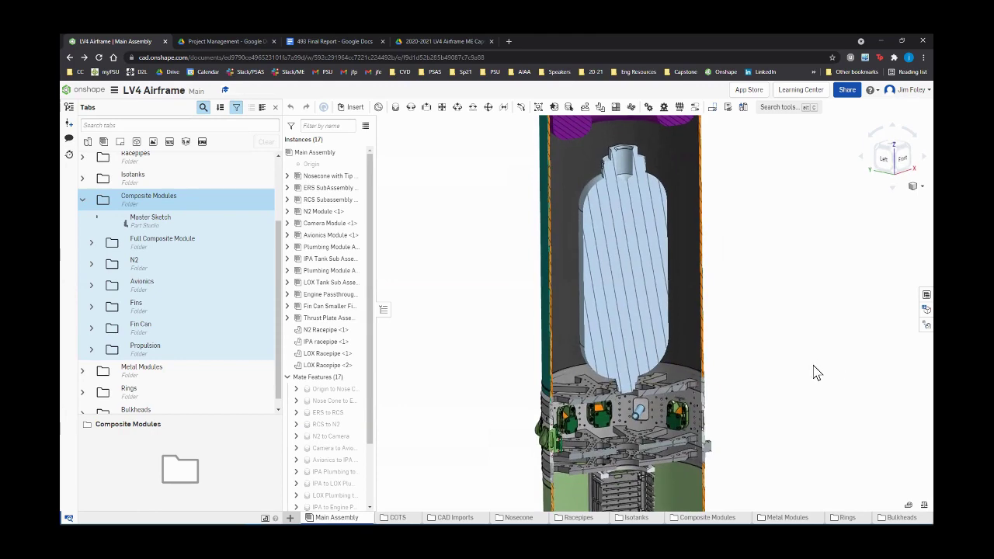
pyautogui.moveTo(813, 372); pyautogui.dragTo(664, 290, button='right')
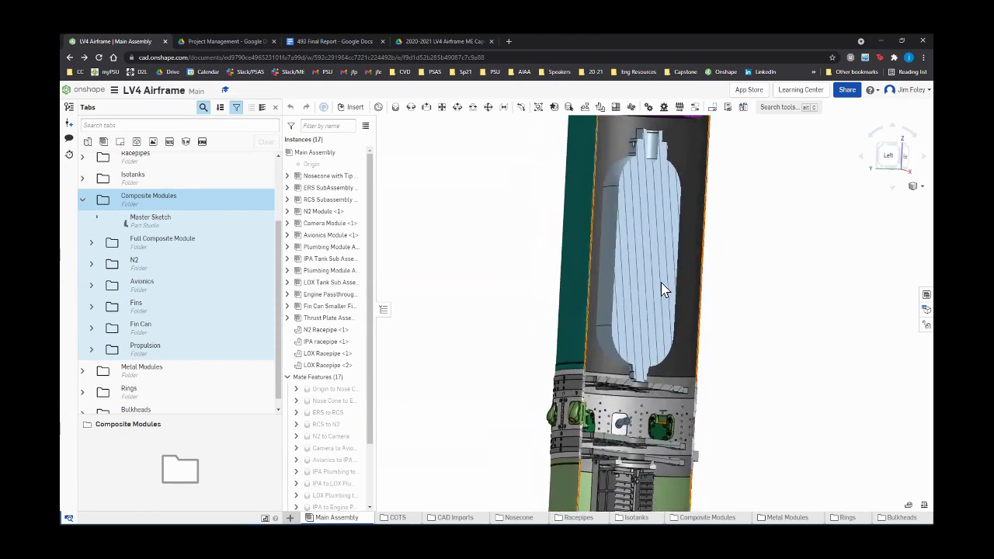
pyautogui.scroll(-3, 659, 303)
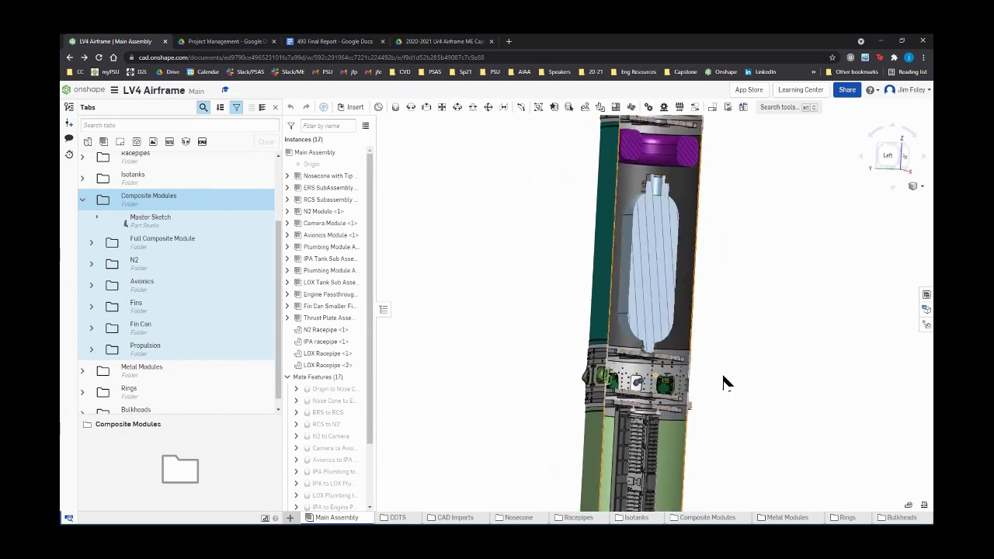
pyautogui.scroll(2, 723, 385)
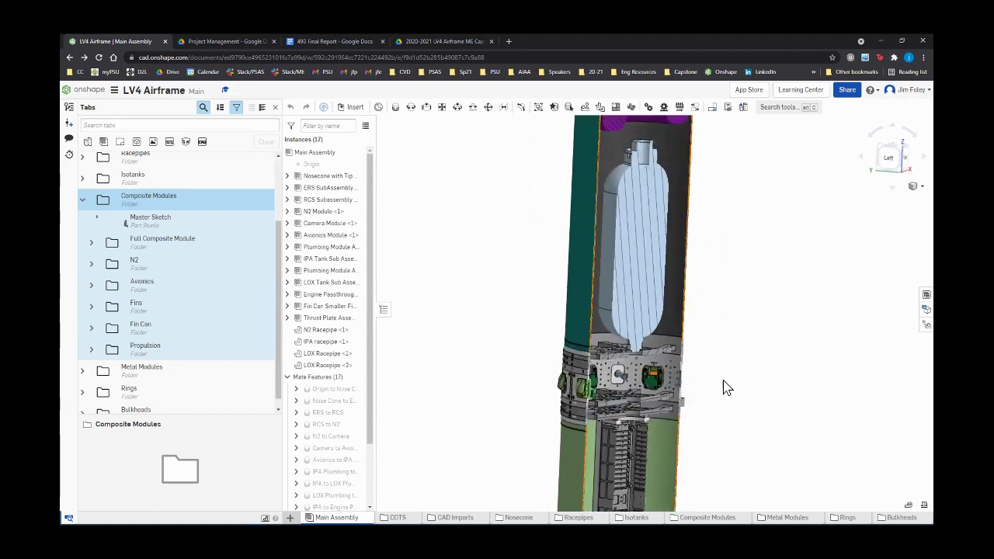
# Turn off the section view and inspect the exterior of the camera module and the racepipes
pyautogui.moveTo(722, 385); pyautogui.dragTo(800, 406, button='right')
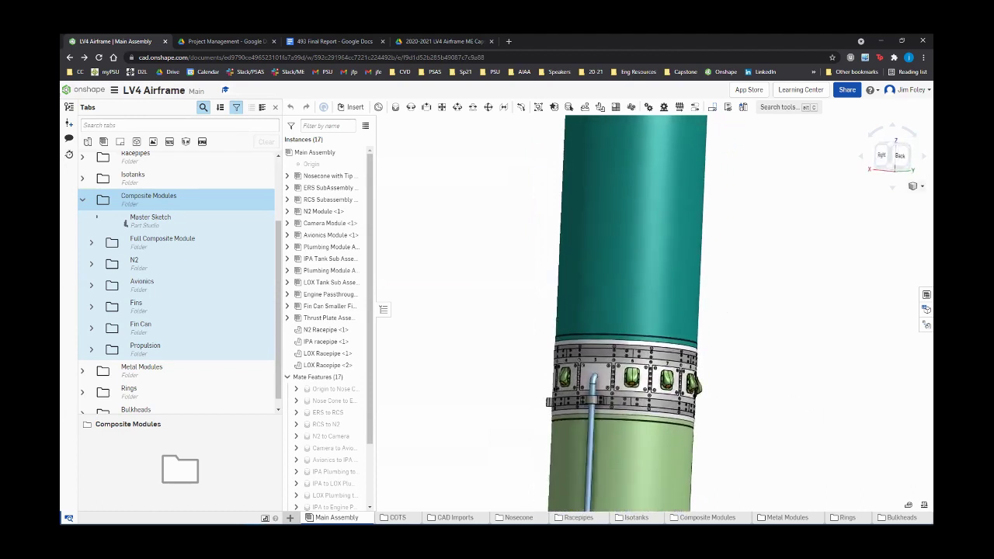
pyautogui.click(917, 187)
pyautogui.click(870, 355)
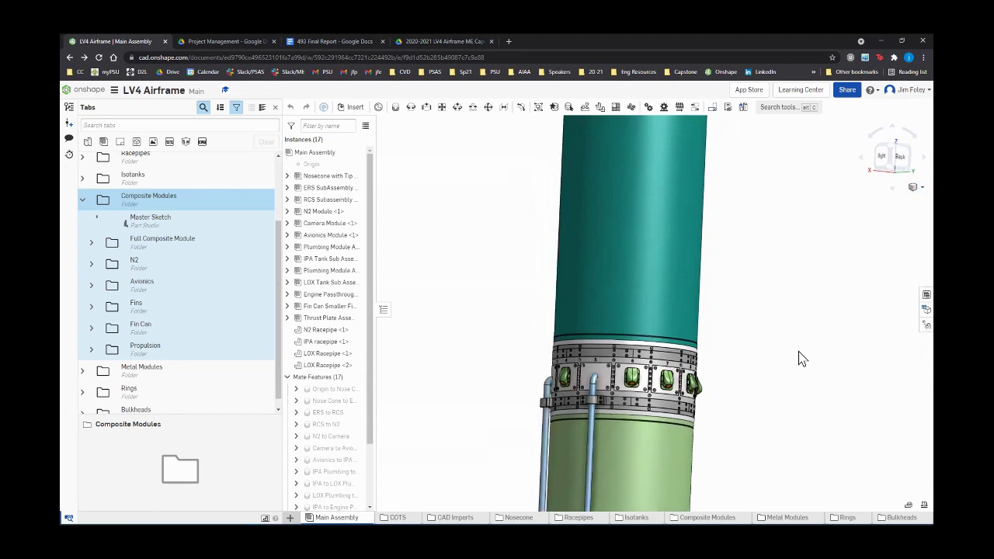
pyautogui.moveTo(801, 371); pyautogui.dragTo(854, 365, button='right')
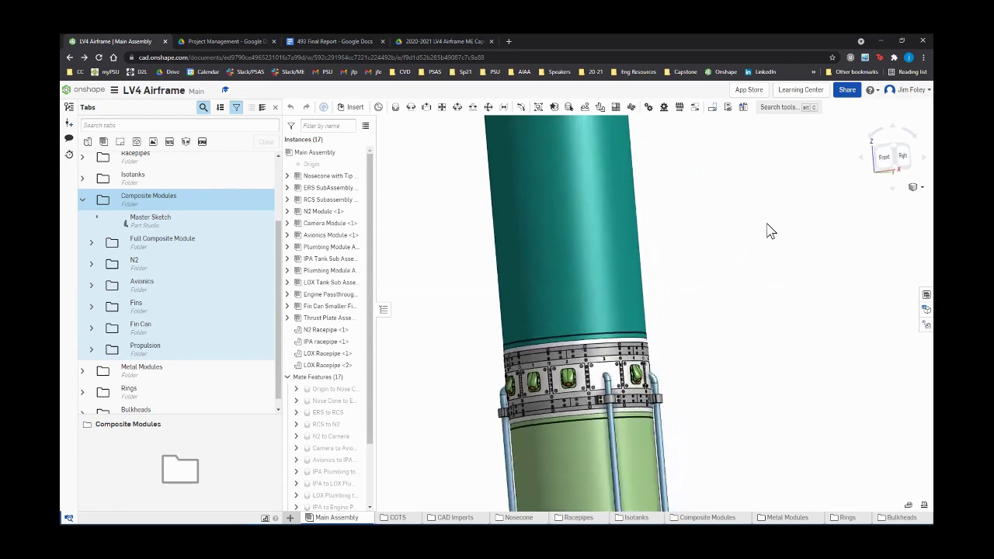
pyautogui.scroll(3, 768, 230)
pyautogui.moveTo(739, 355); pyautogui.dragTo(773, 351, button='right')
pyautogui.scroll(-1, 111, 310)
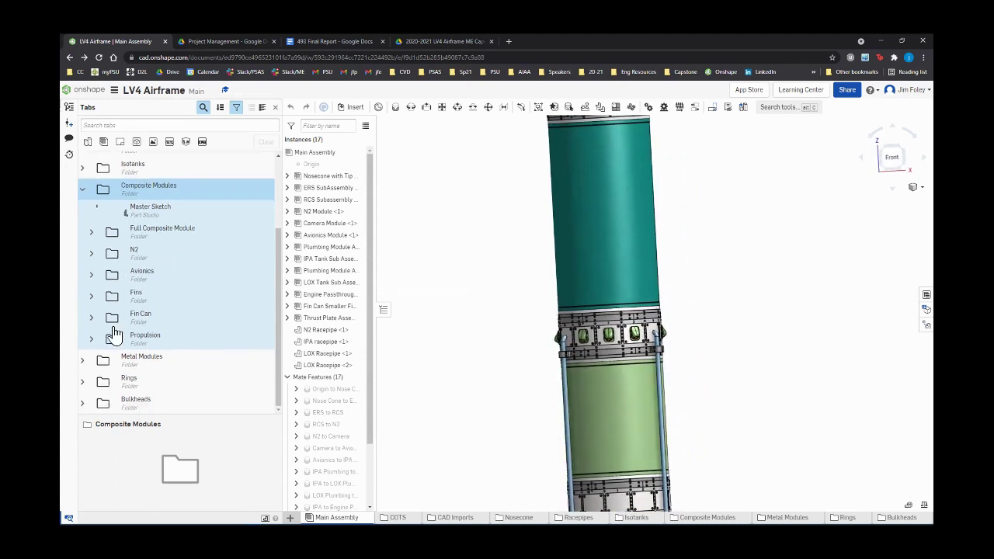
# Expand the Passthrough Subassemblies and Passthrough Parts folders under Metal Modules and open the Complete Passthrough assembly
pyautogui.click(79, 361)
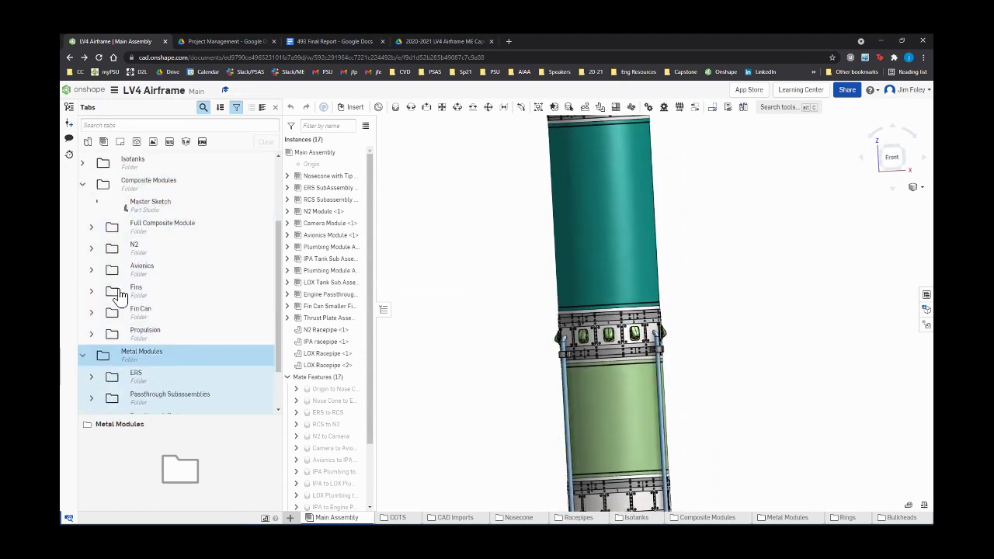
pyautogui.click(91, 339)
pyautogui.scroll(-2, 116, 326)
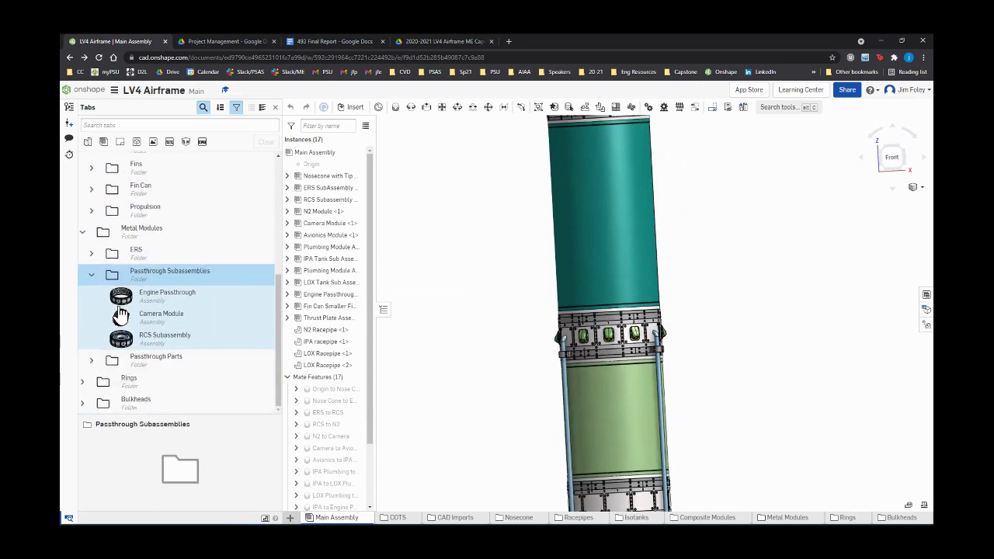
pyautogui.click(87, 361)
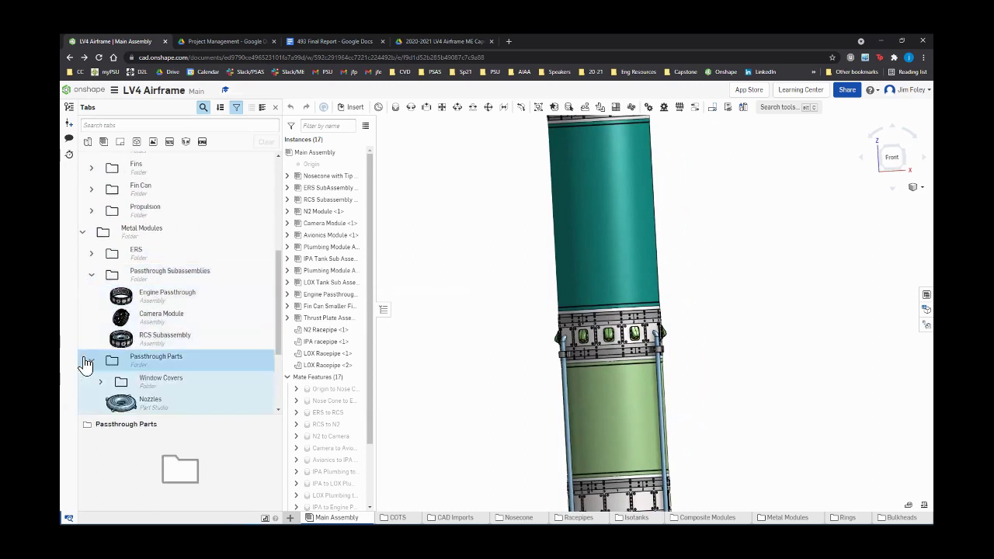
pyautogui.scroll(-3, 143, 313)
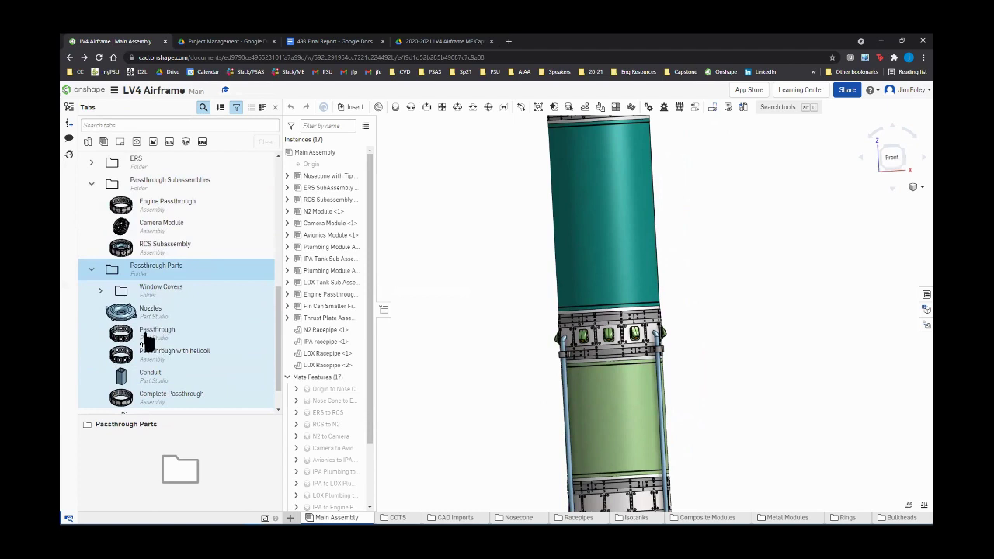
pyautogui.doubleClick(145, 394)
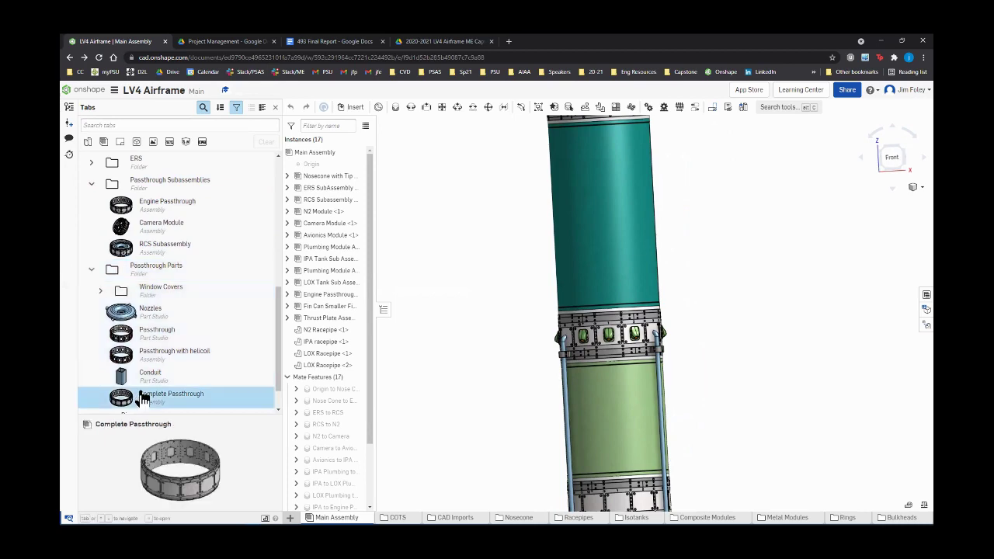
pyautogui.moveTo(548, 458); pyautogui.dragTo(557, 437, button='right')
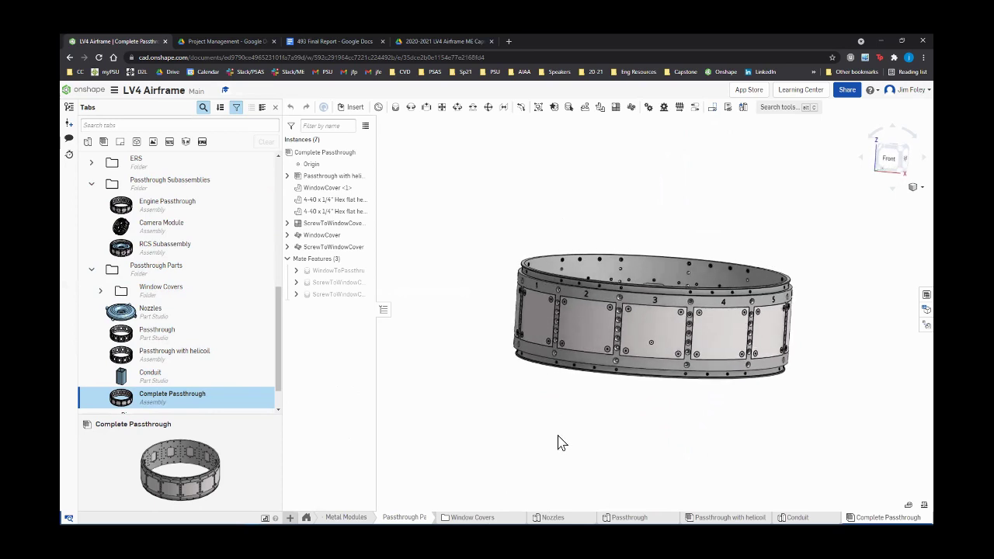
# Open the Passthrough part studio and inspect the numbered windows and screw holes around the ring
pyautogui.scroll(-1, 129, 377)
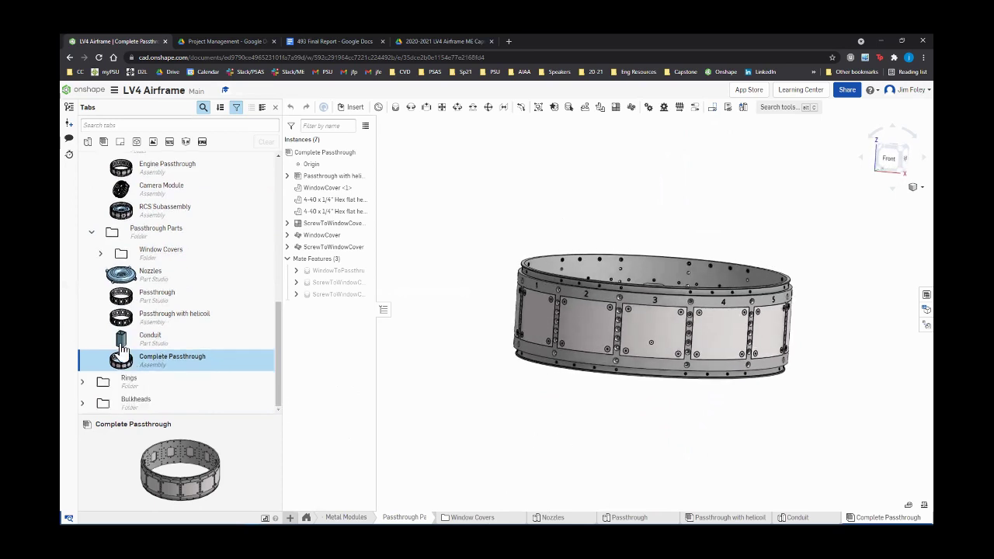
pyautogui.click(147, 296)
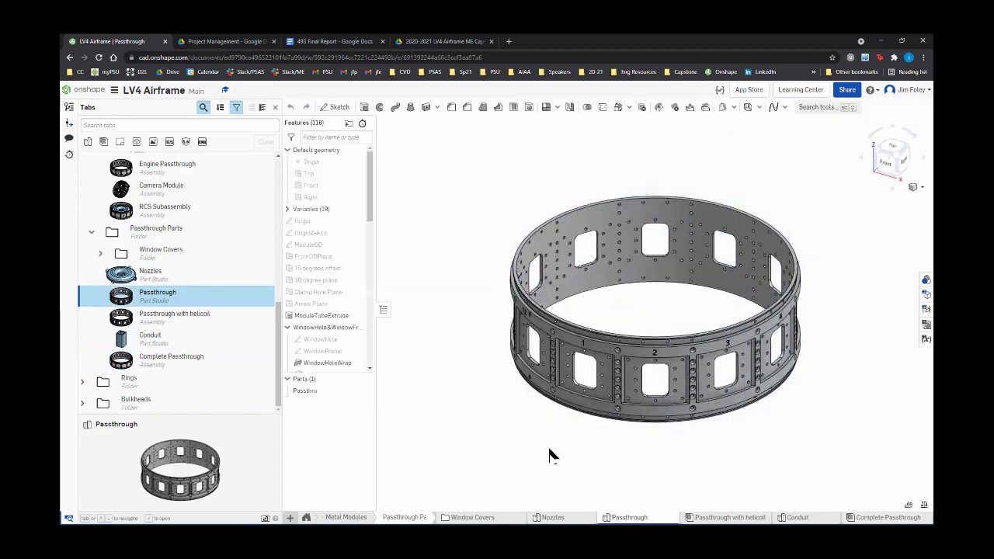
pyautogui.moveTo(550, 453); pyautogui.dragTo(579, 337, button='right')
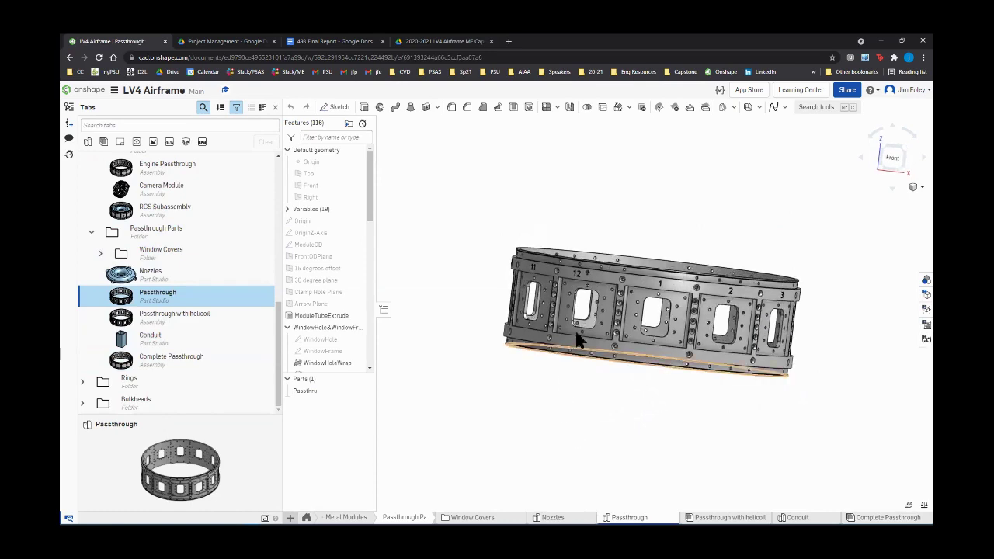
pyautogui.scroll(3, 578, 322)
pyautogui.scroll(5, 578, 322)
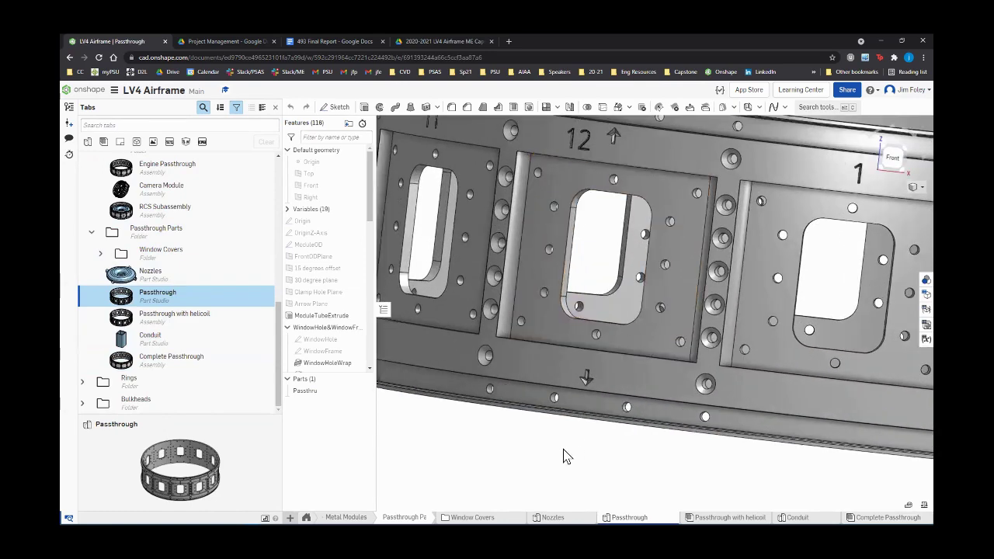
pyautogui.moveTo(564, 457); pyautogui.dragTo(761, 458, button='right')
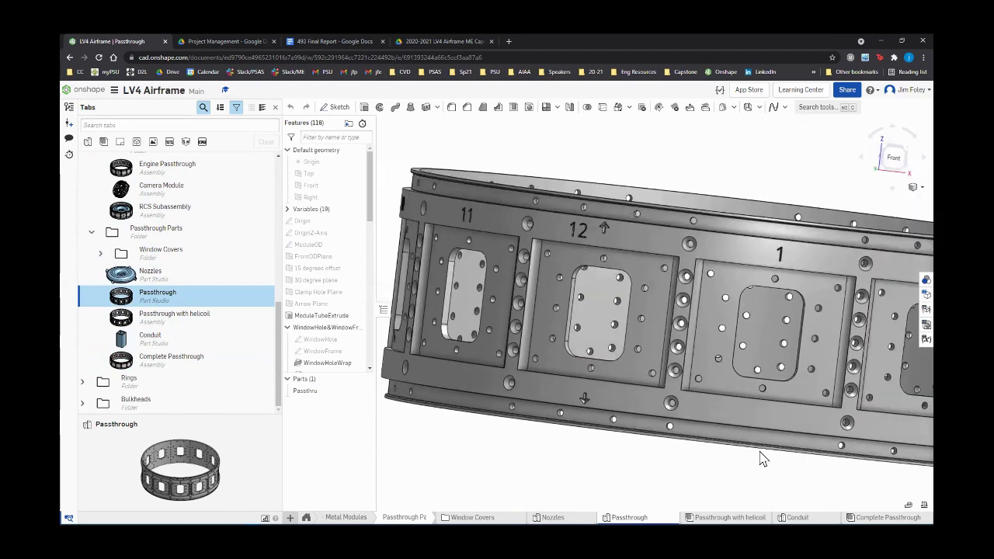
# Measure the distance between the top and bottom end faces of the passthrough ring, then clear the measurement
pyautogui.click(906, 505)
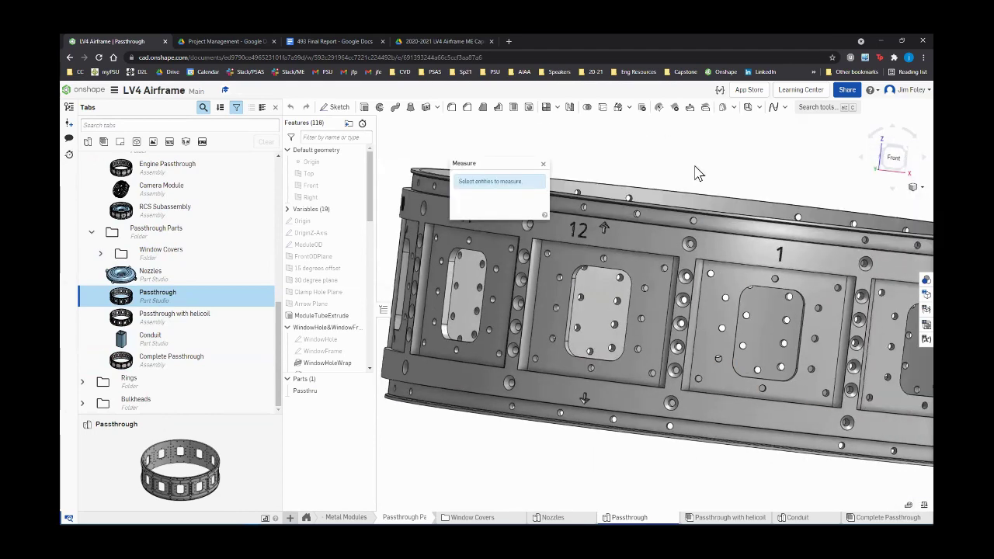
pyautogui.moveTo(696, 173); pyautogui.dragTo(660, 316, button='right')
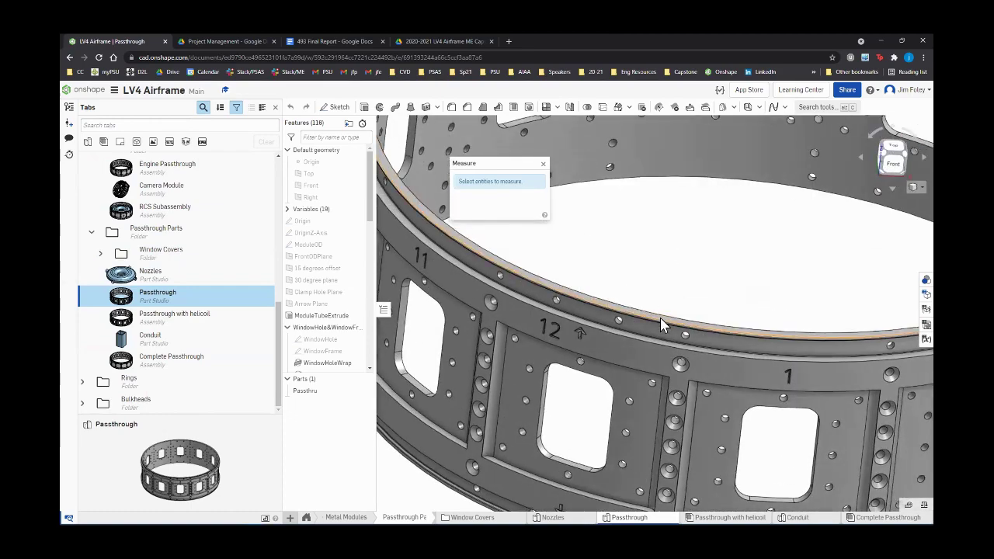
pyautogui.scroll(-4, 659, 317)
pyautogui.click(659, 317)
pyautogui.scroll(6, 672, 249)
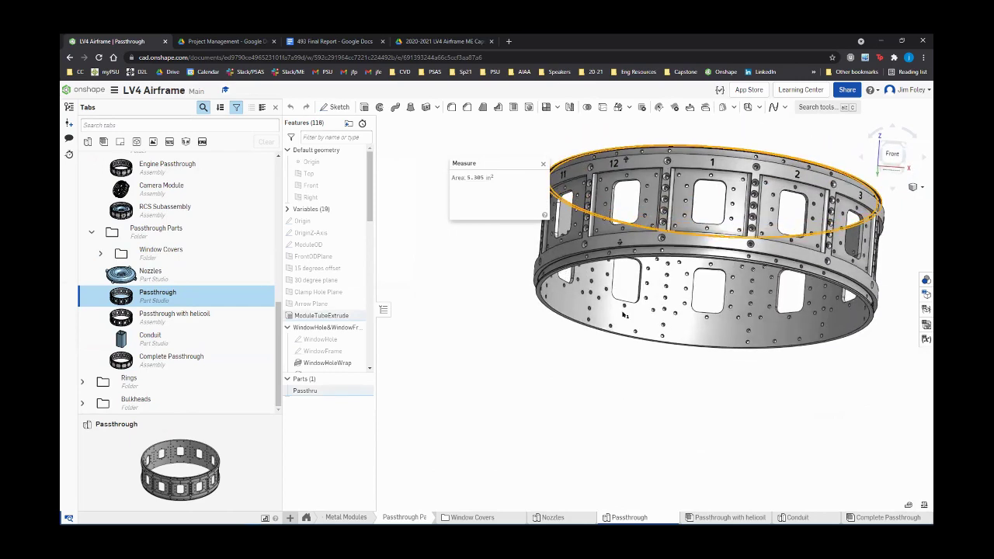
pyautogui.scroll(-8, 634, 243)
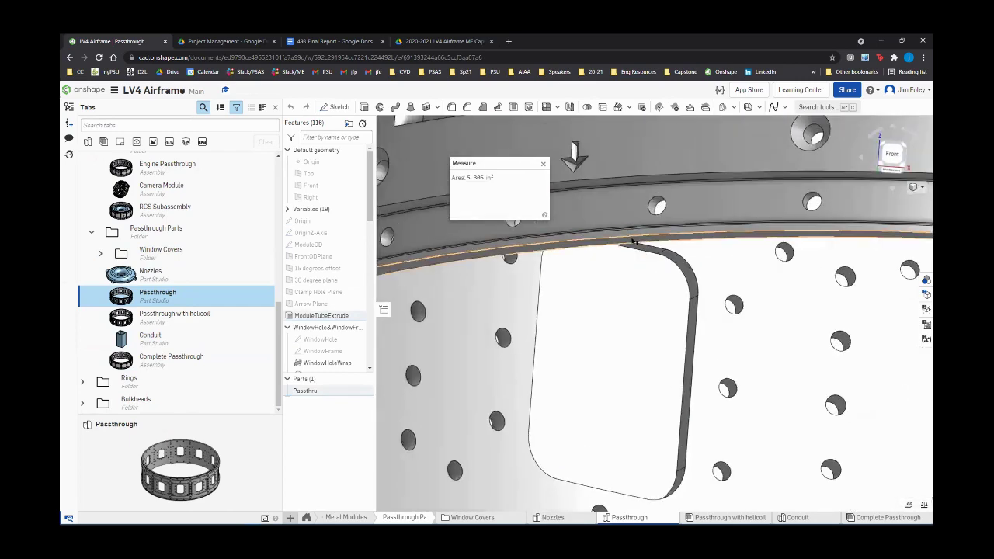
pyautogui.click(634, 243)
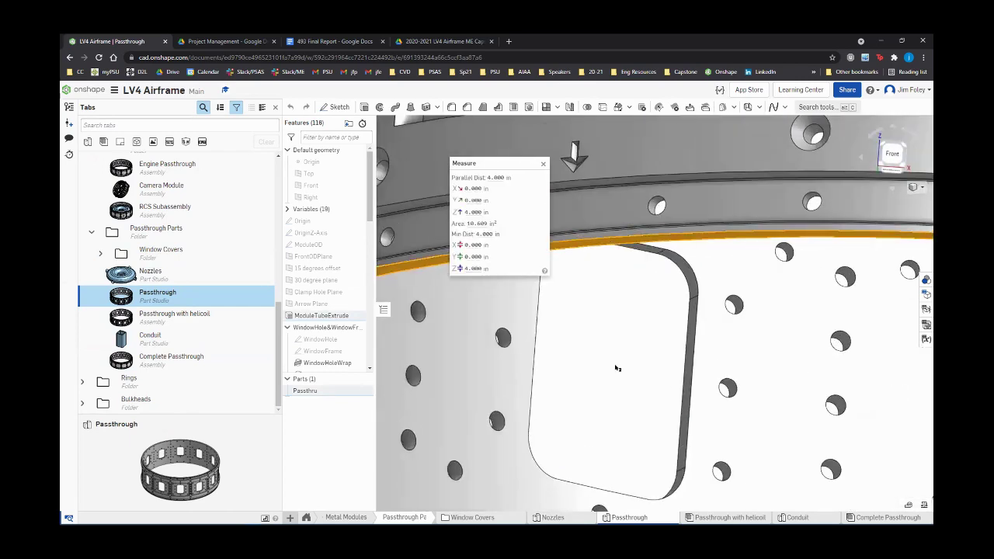
pyautogui.scroll(10, 616, 368)
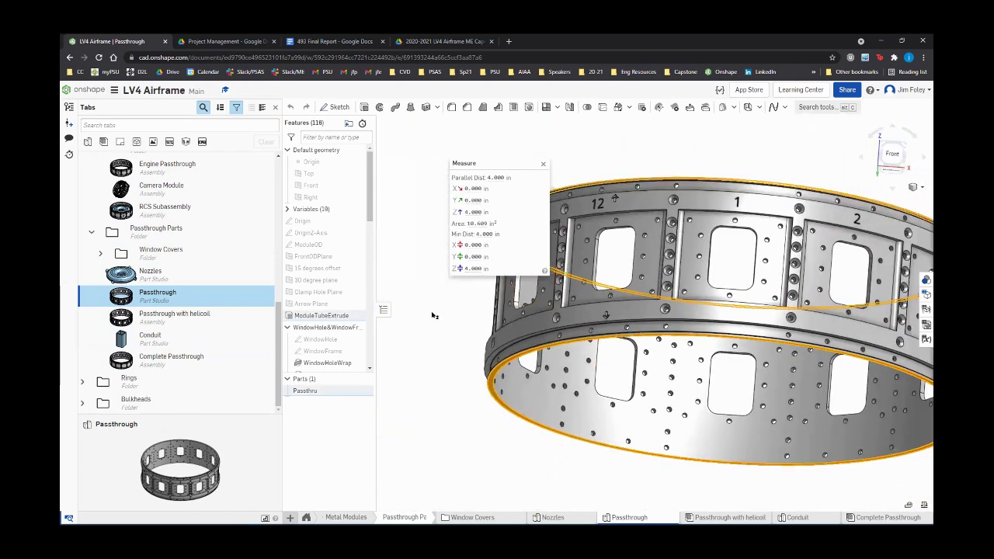
pyautogui.hotkey('shift', '1')
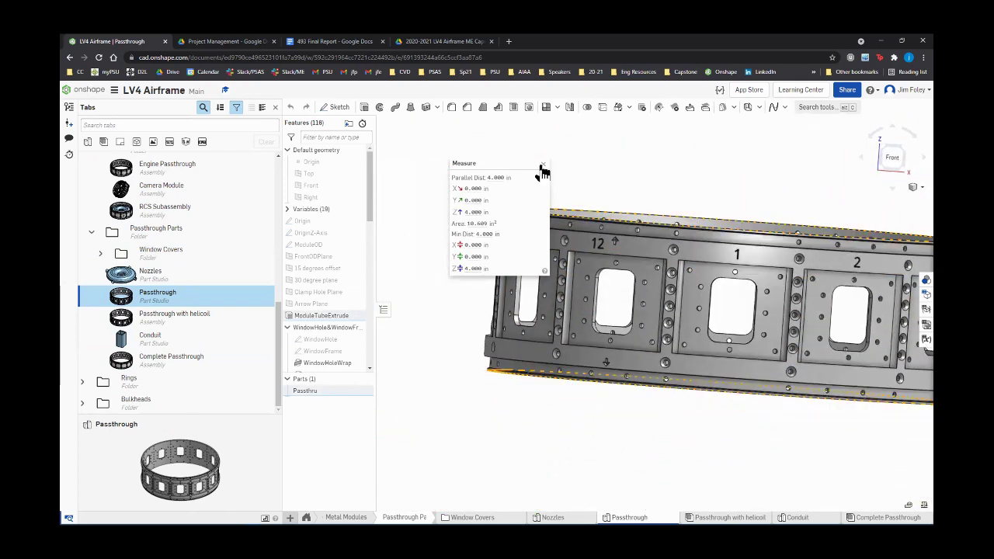
pyautogui.click(539, 164)
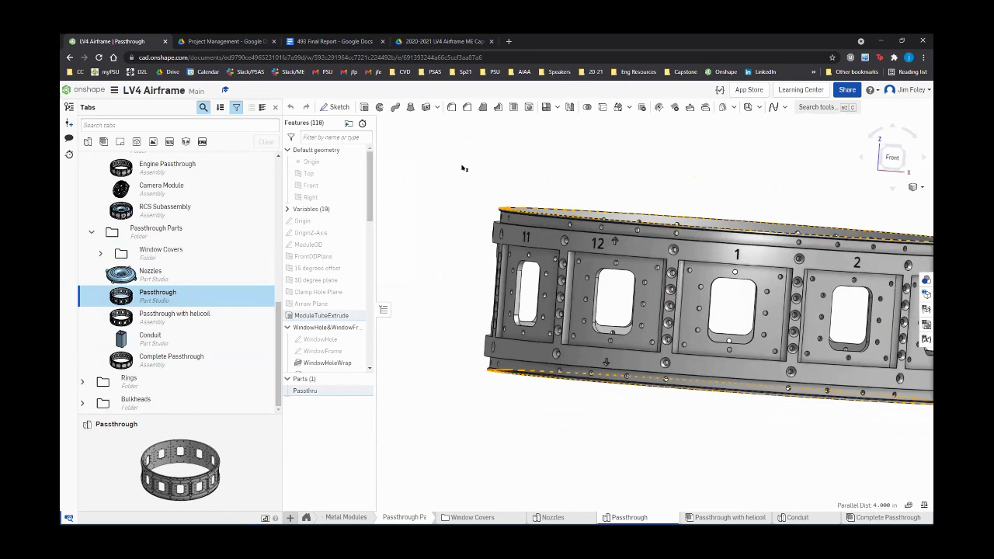
pyautogui.click(458, 176)
# Inspect the recessed frame around window 1 of the passthrough ring, including its opening and surrounding screw holes
pyautogui.scroll(3, 447, 326)
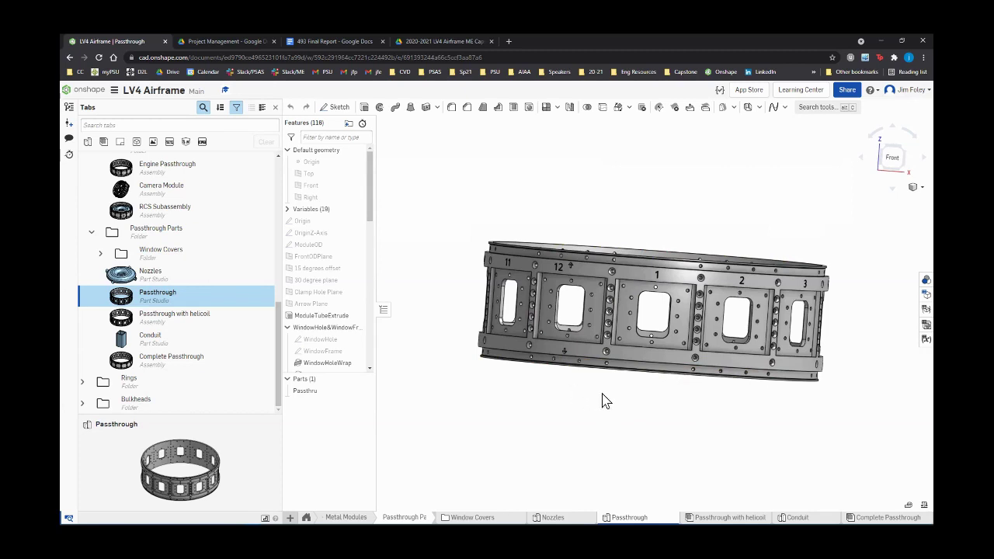
pyautogui.moveTo(602, 394); pyautogui.dragTo(599, 396, button='right')
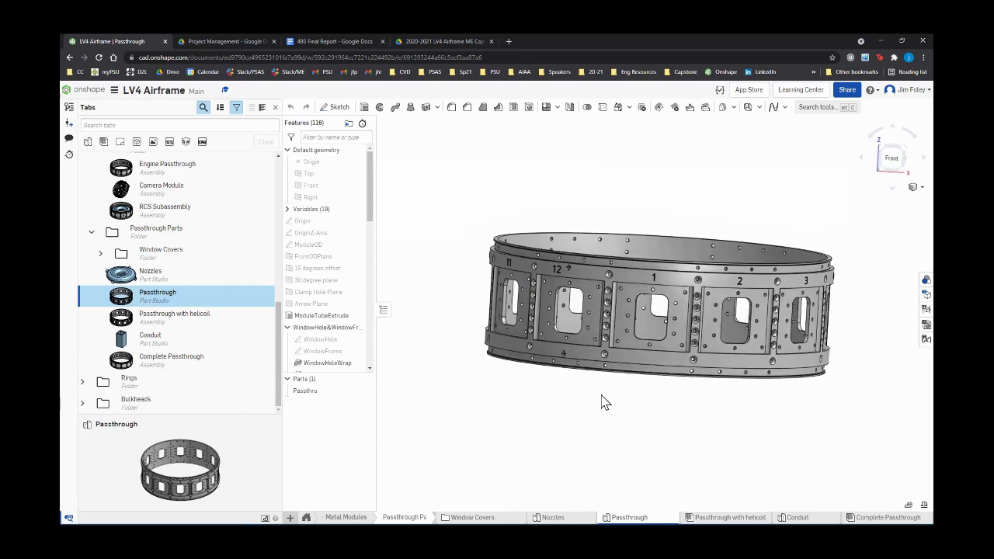
pyautogui.scroll(3, 659, 334)
pyautogui.scroll(3, 659, 328)
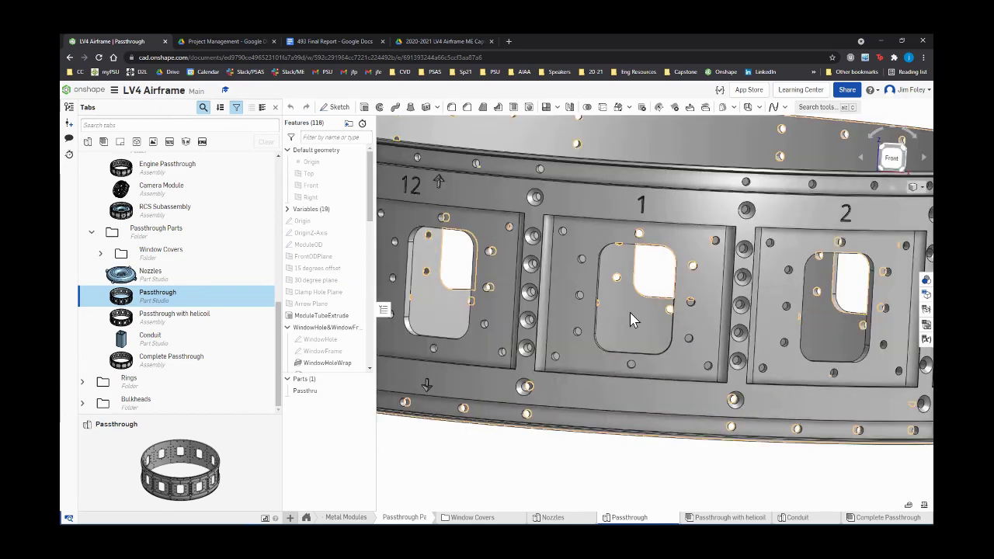
pyautogui.scroll(4, 630, 312)
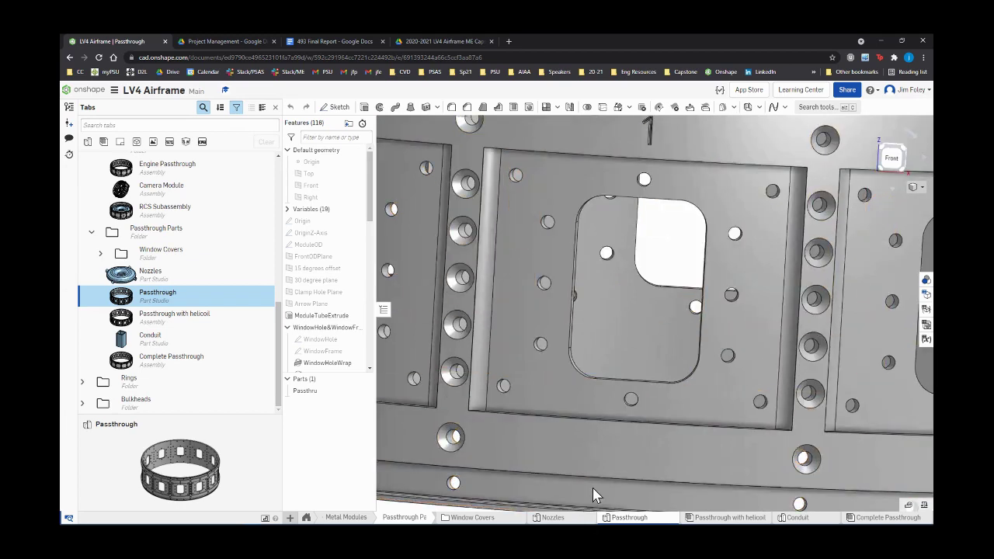
pyautogui.moveTo(592, 488); pyautogui.dragTo(617, 421, button='right')
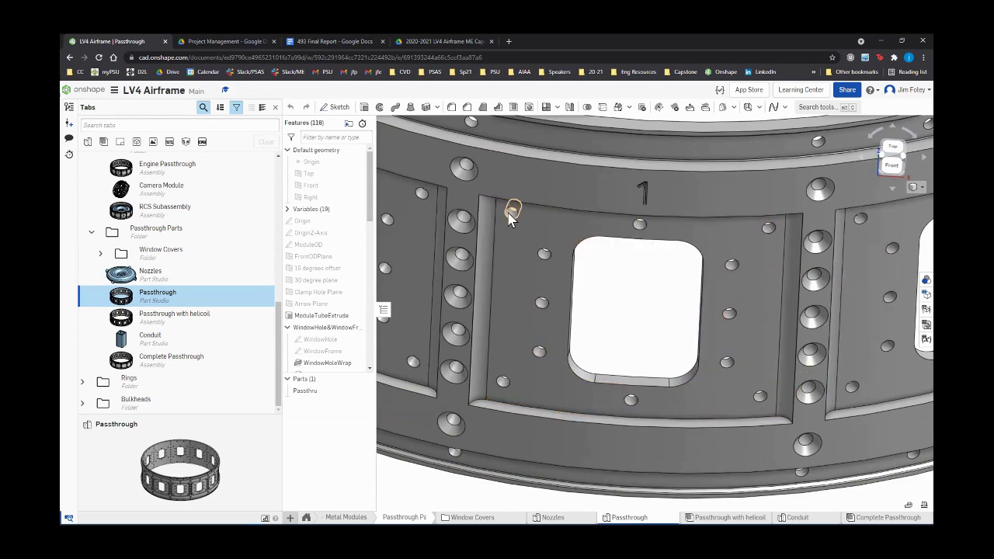
pyautogui.scroll(-5, 557, 225)
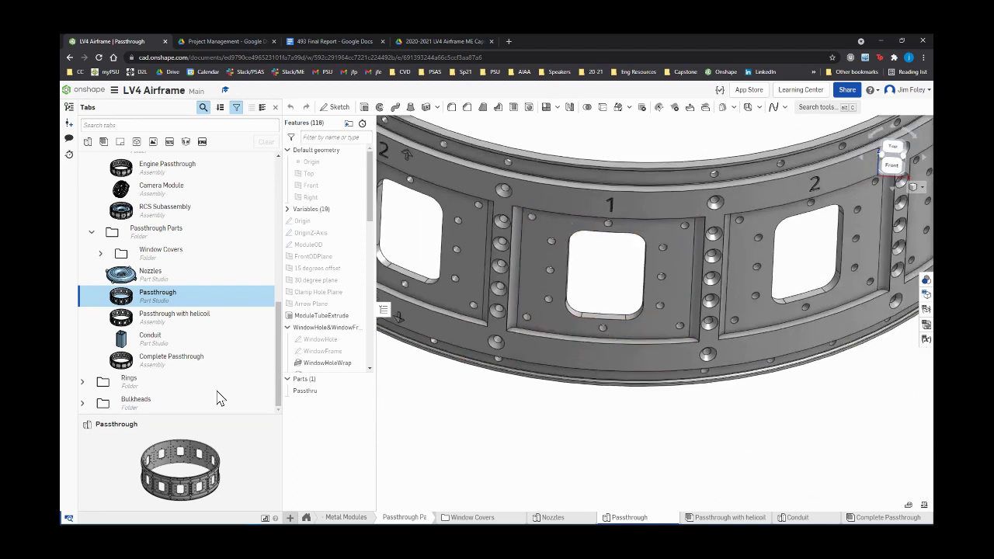
# Open the Complete Passthrough assembly and select the window cover at position 1
pyautogui.click(160, 360)
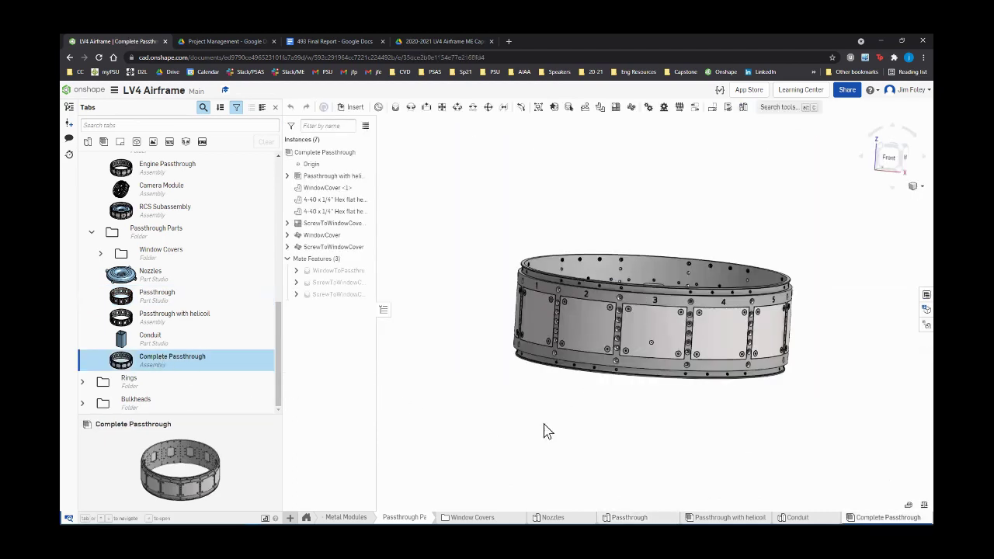
pyautogui.moveTo(587, 392); pyautogui.dragTo(433, 467, button='right')
pyautogui.scroll(5, 591, 360)
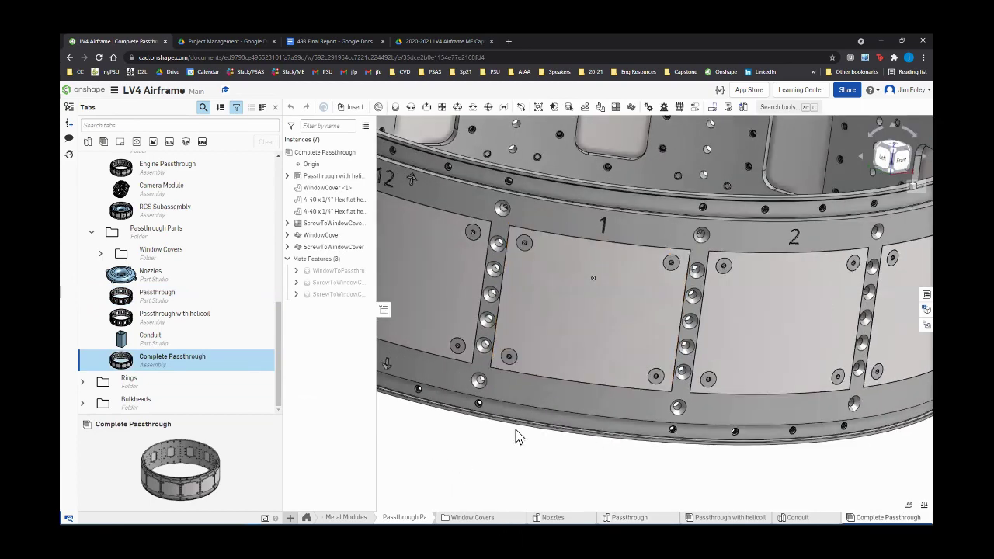
pyautogui.click(562, 342)
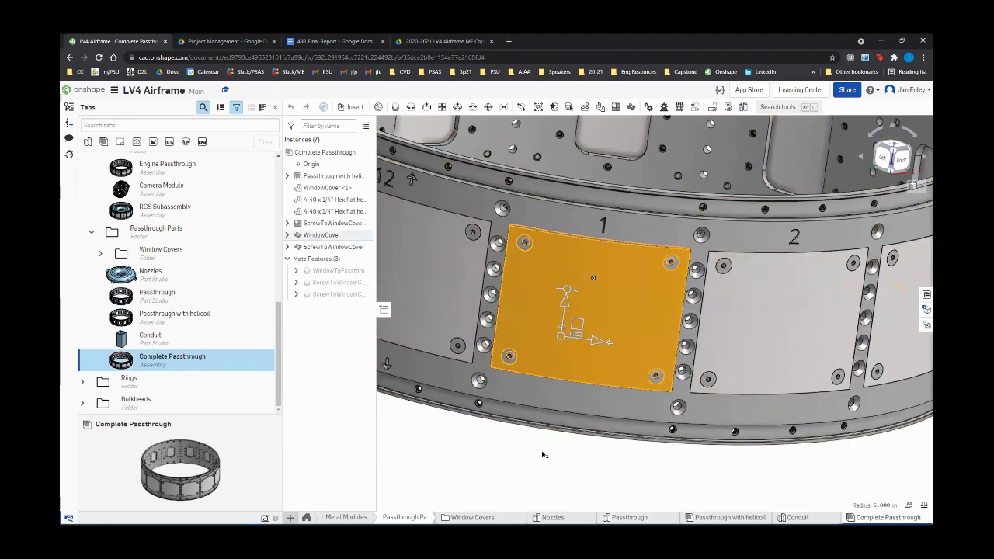
# Examine how the selected window cover and its screws sit against the ring's outer surface, then clear the selection
pyautogui.moveTo(543, 454); pyautogui.dragTo(541, 454, button='right')
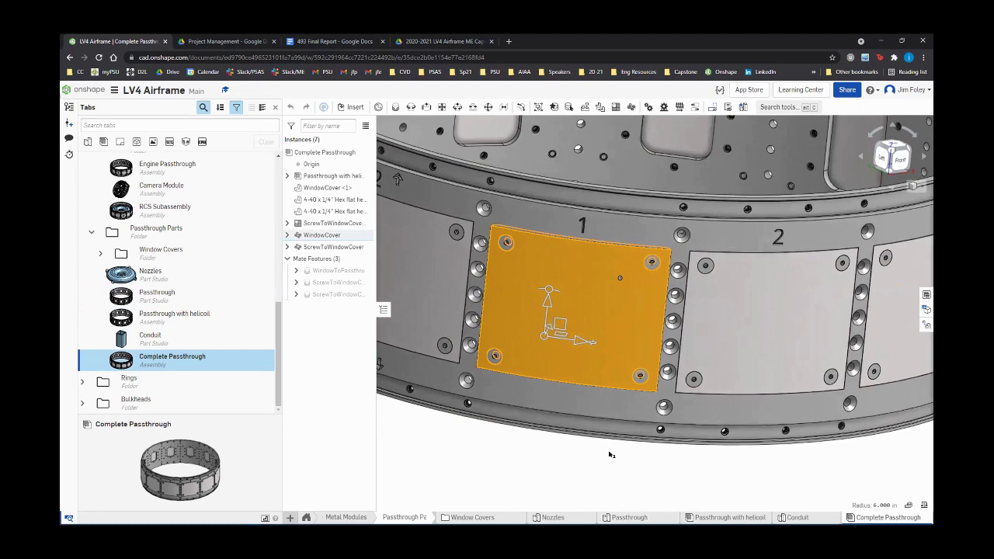
pyautogui.scroll(-5, 611, 455)
pyautogui.moveTo(583, 461); pyautogui.dragTo(489, 382, button='right')
pyautogui.scroll(-3, 667, 461)
pyautogui.scroll(5, 481, 386)
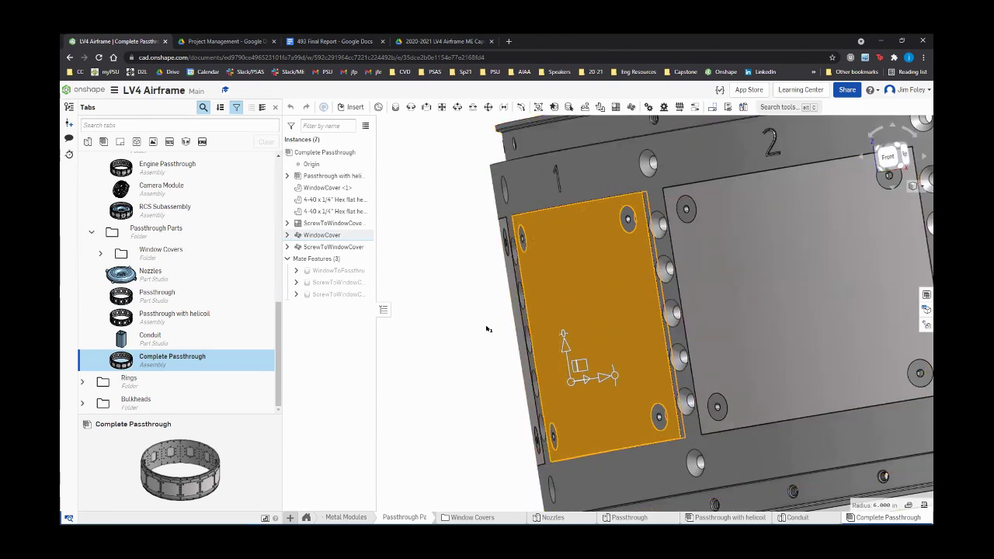
pyautogui.scroll(-5, 488, 329)
pyautogui.moveTo(485, 319); pyautogui.dragTo(706, 467, button='right')
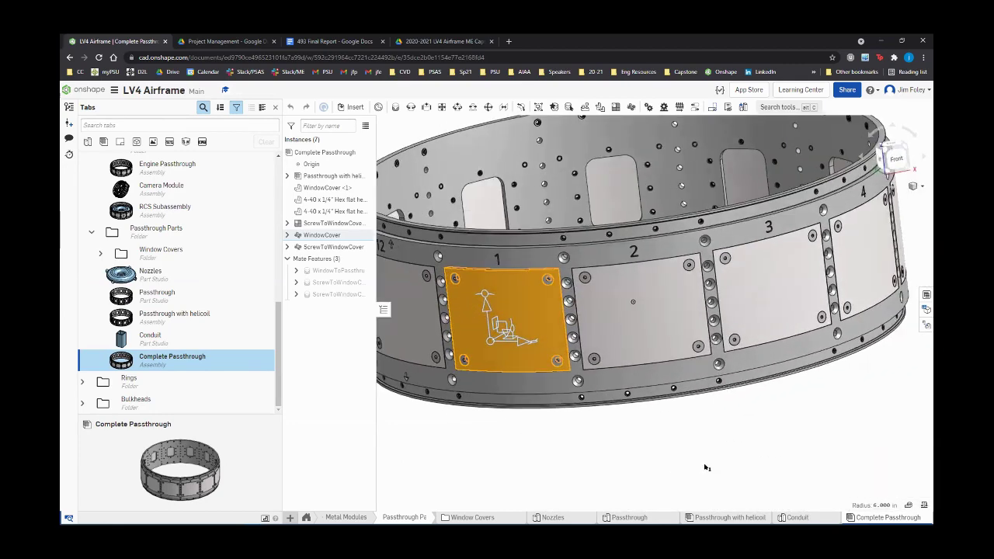
pyautogui.scroll(-5, 706, 467)
pyautogui.moveTo(769, 463); pyautogui.dragTo(703, 469, button='right')
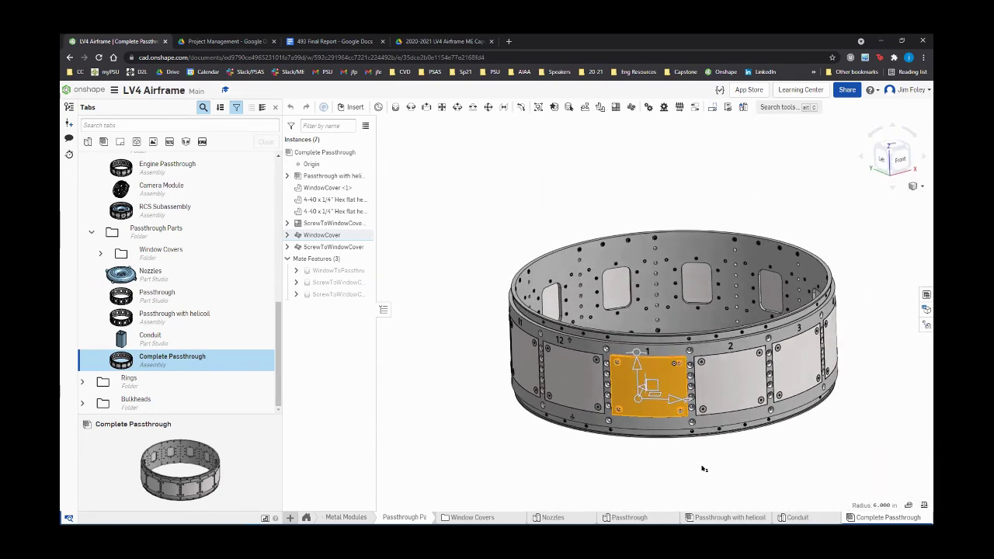
pyautogui.click(704, 468)
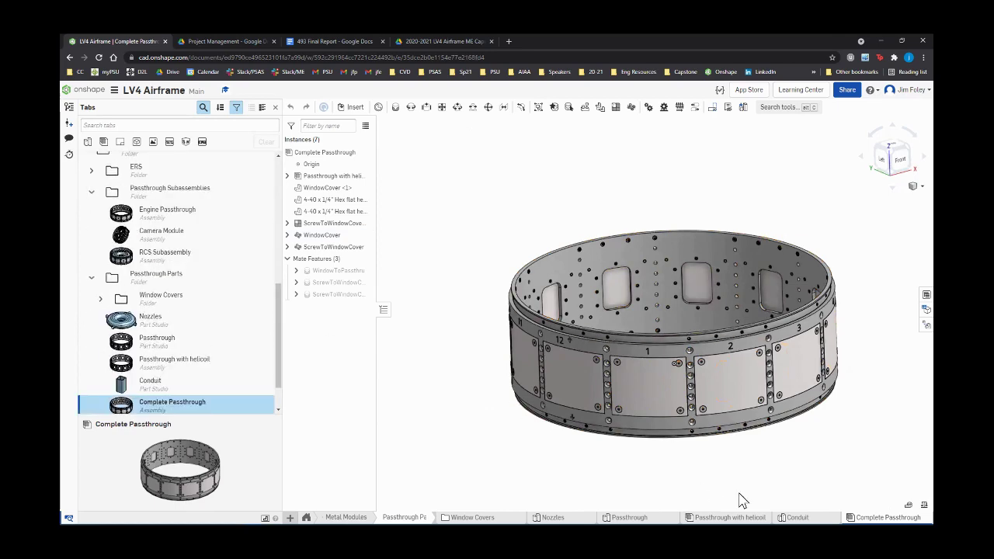
# Examine the fit at the upper corner of window cover 1, checking the gap between the cover and its recess
pyautogui.scroll(5, 738, 501)
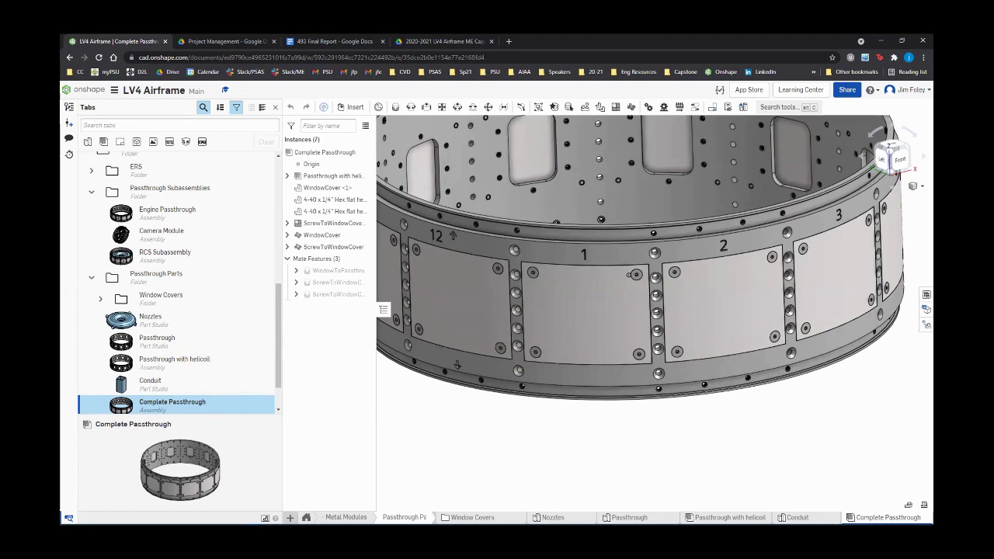
pyautogui.press('f')
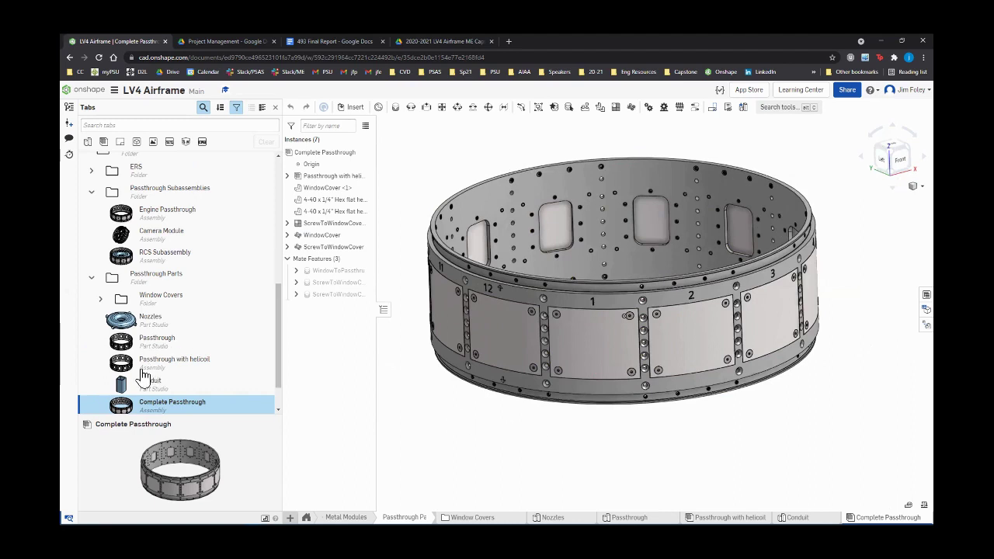
pyautogui.scroll(10, 155, 361)
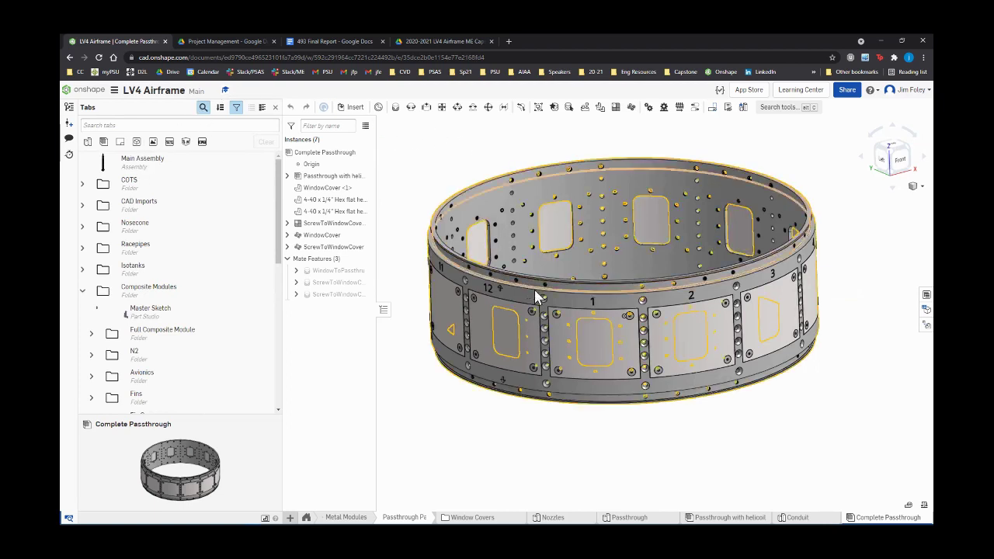
pyautogui.scroll(5, 534, 289)
pyautogui.scroll(5, 571, 335)
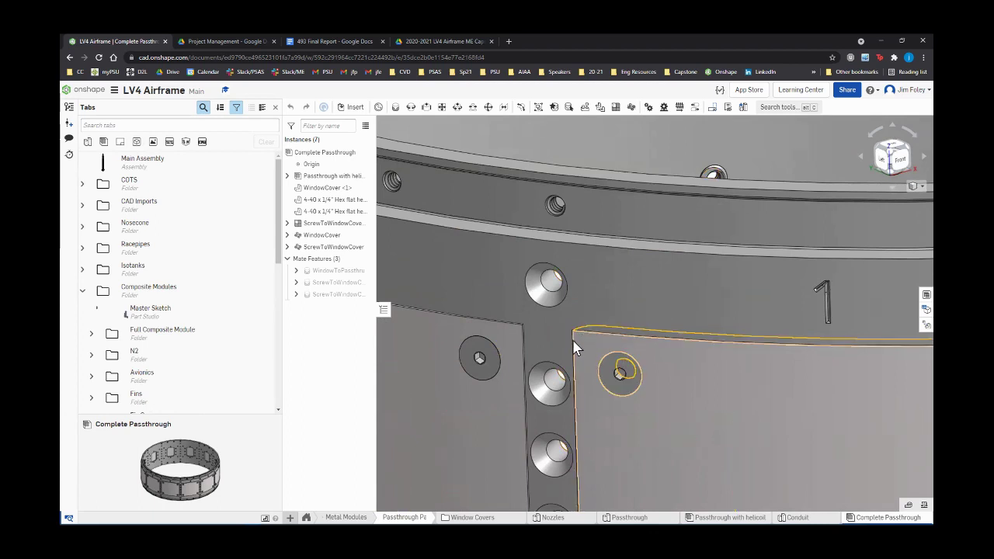
pyautogui.scroll(3, 571, 339)
pyautogui.scroll(3, 574, 340)
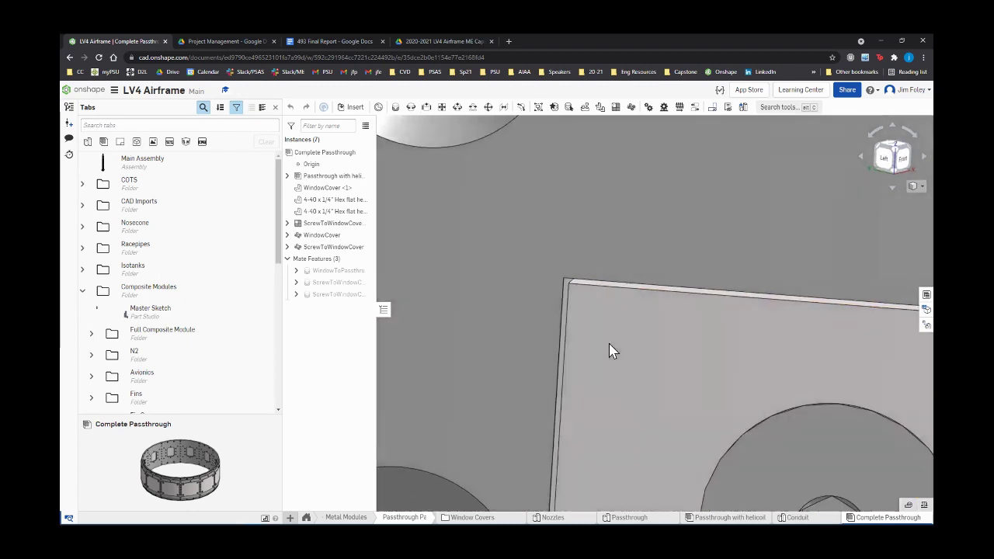
pyautogui.moveTo(609, 345); pyautogui.dragTo(584, 292, button='right')
pyautogui.scroll(2, 582, 290)
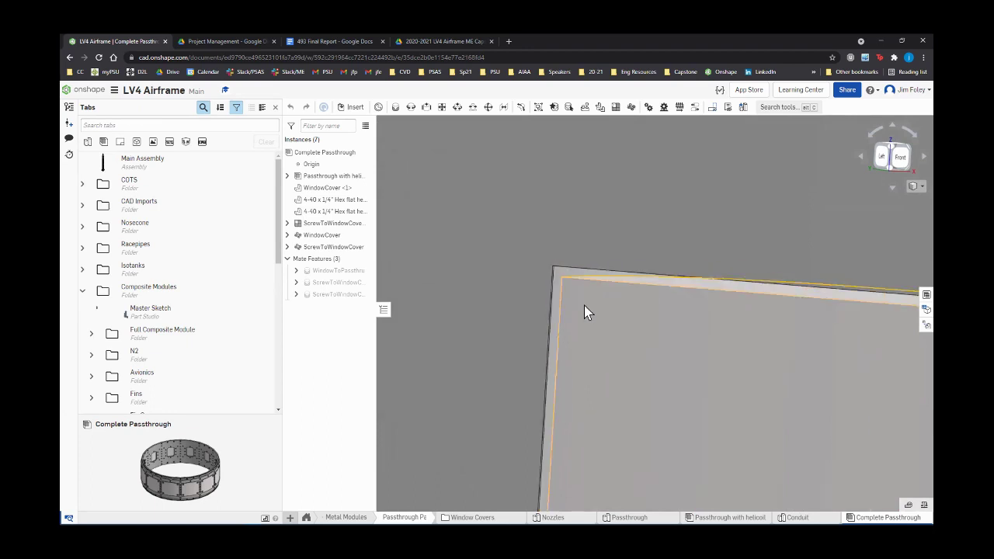
pyautogui.scroll(3, 583, 306)
pyautogui.scroll(10, 584, 306)
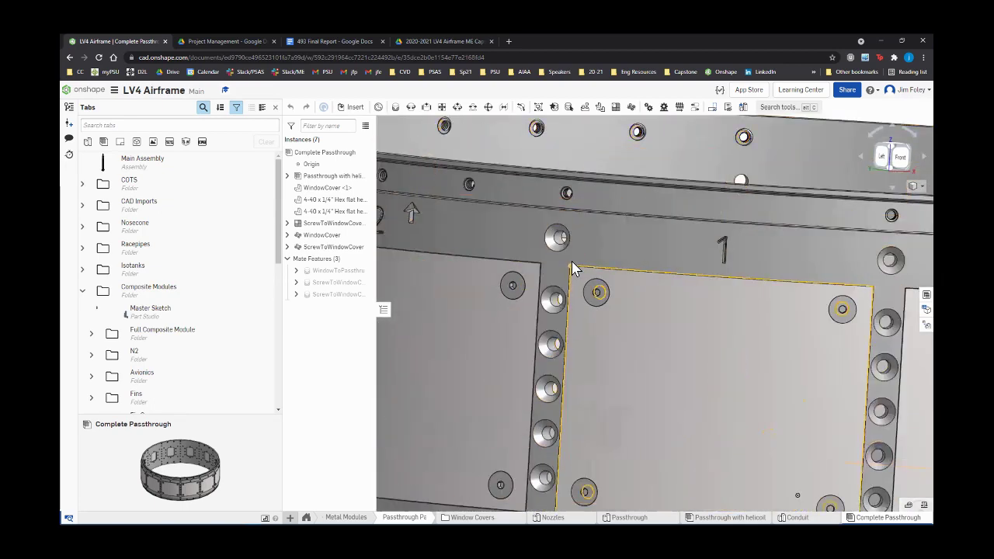
pyautogui.scroll(4, 574, 272)
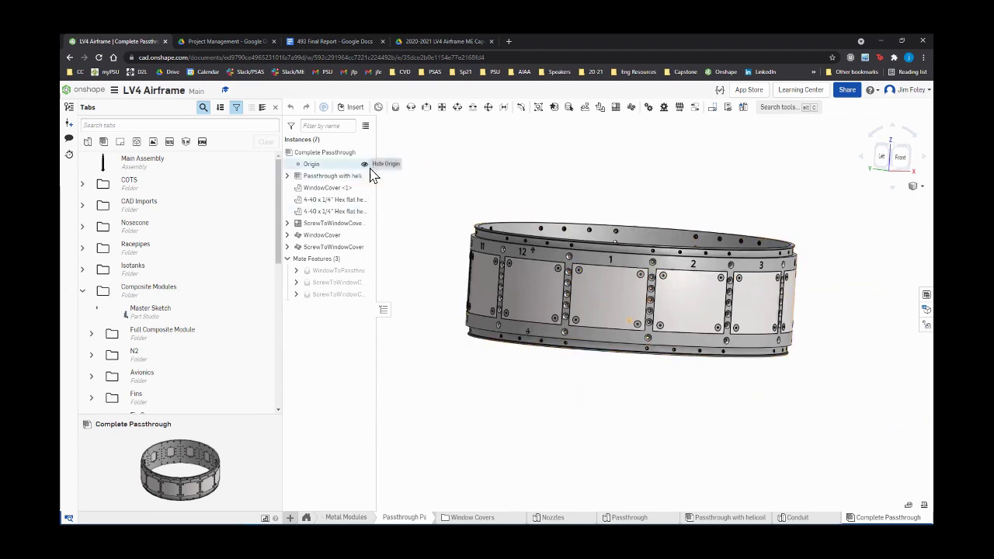
# Hide the Complete Passthrough assembly's origin and review the covered ring from an angled view and from the side
pyautogui.hotkey('shift', '7')
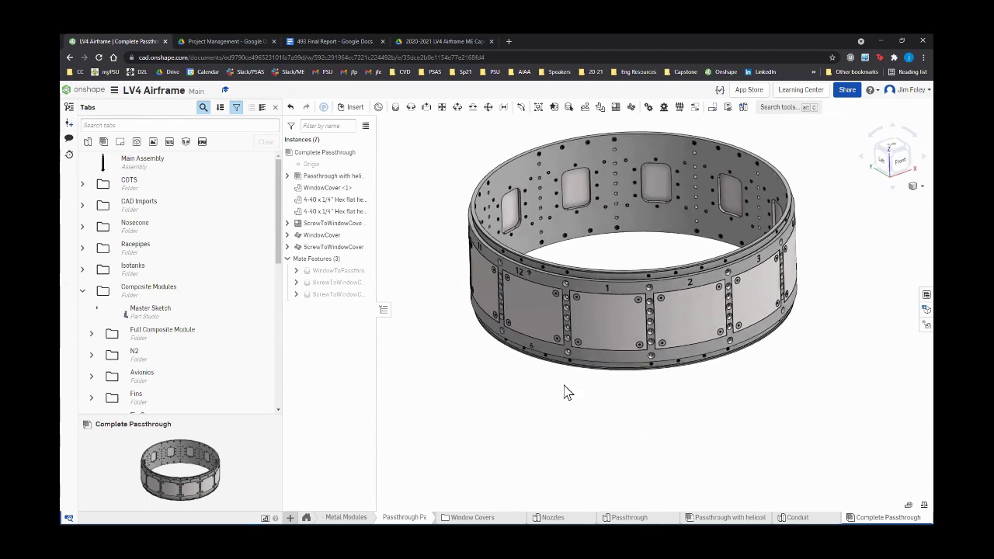
pyautogui.scroll(3, 564, 392)
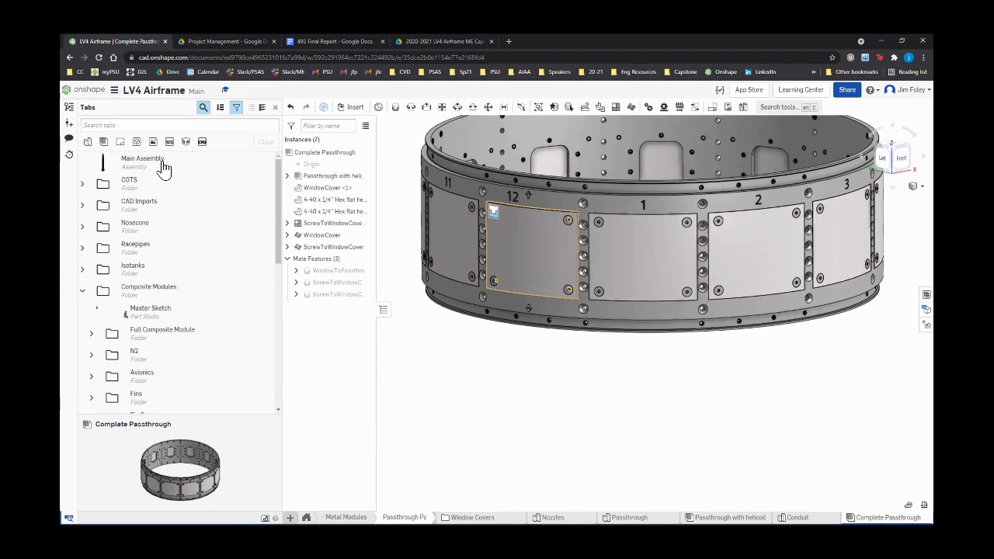
pyautogui.click(559, 388)
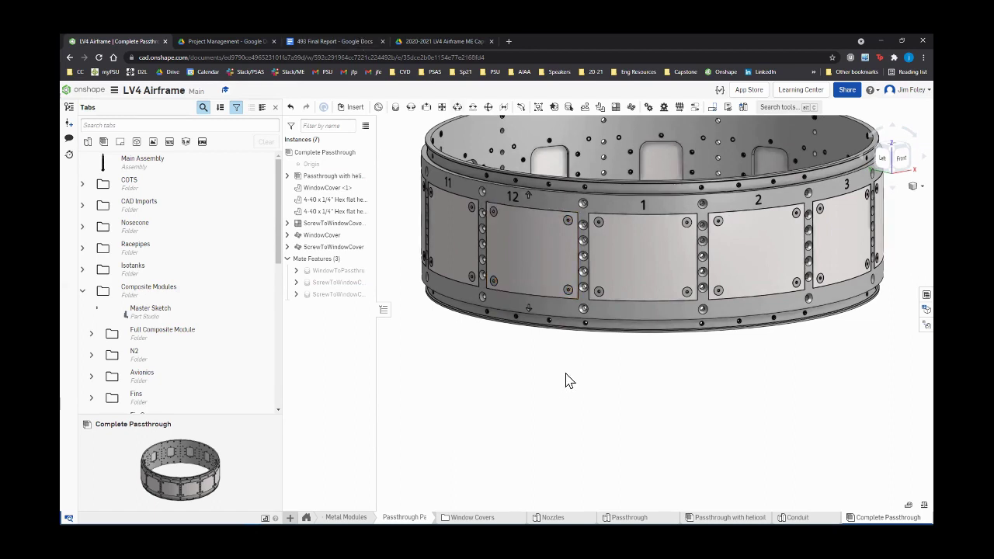
pyautogui.scroll(-2, 659, 384)
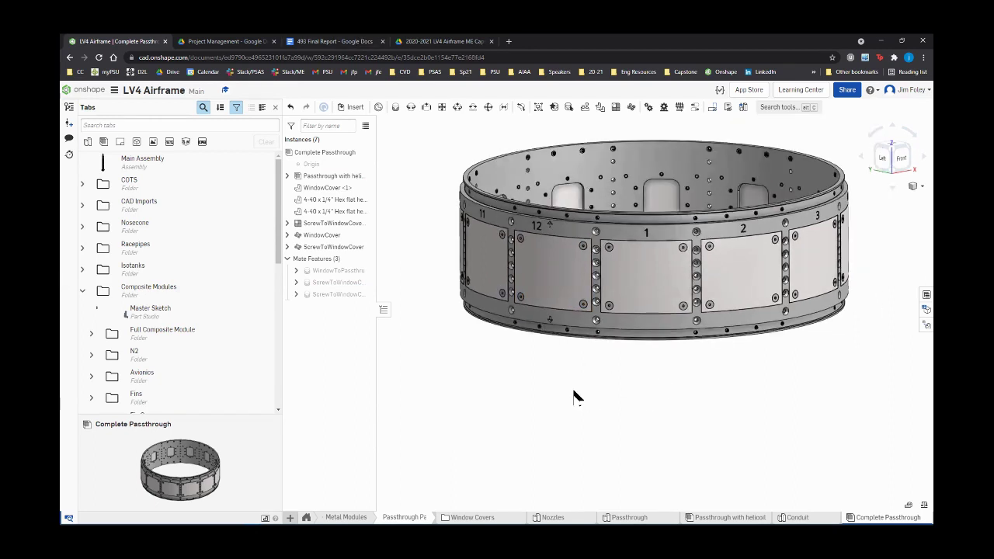
pyautogui.hotkey('shift', '1')
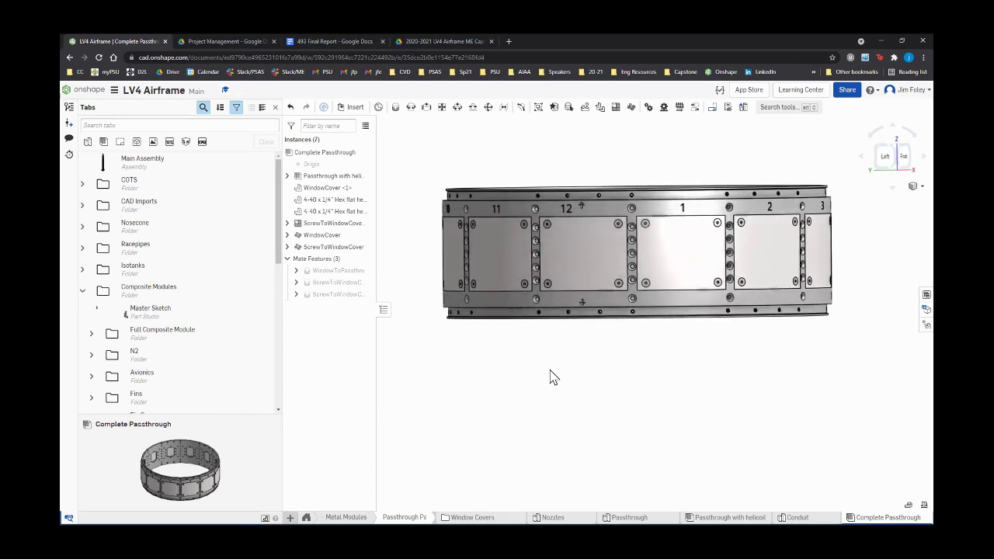
# Review the covered passthrough ring around windows 10 to 2 and look through the document's composite modules and passthrough subassemblies
pyautogui.moveTo(550, 377); pyautogui.dragTo(560, 375, button='right')
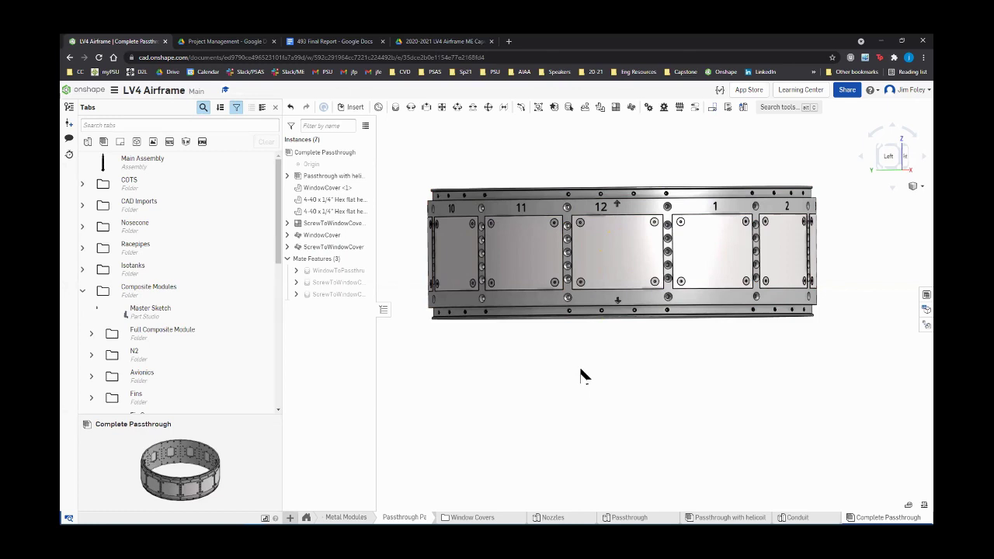
pyautogui.moveTo(583, 375)
pyautogui.mouseDown(button='right')
pyautogui.moveTo(586, 392)
pyautogui.moveTo(584, 377)
pyautogui.mouseUp(button='right')
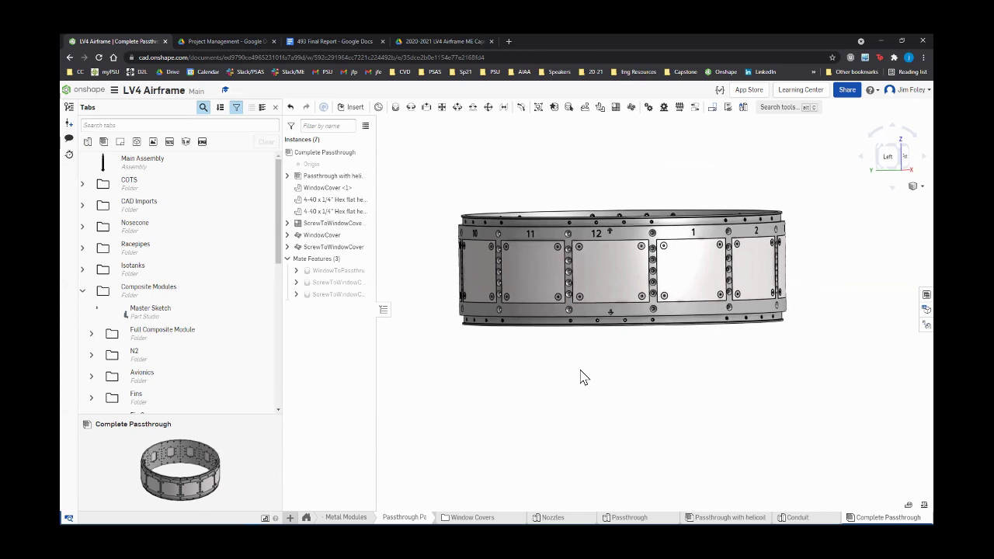
pyautogui.scroll(-1, 163, 334)
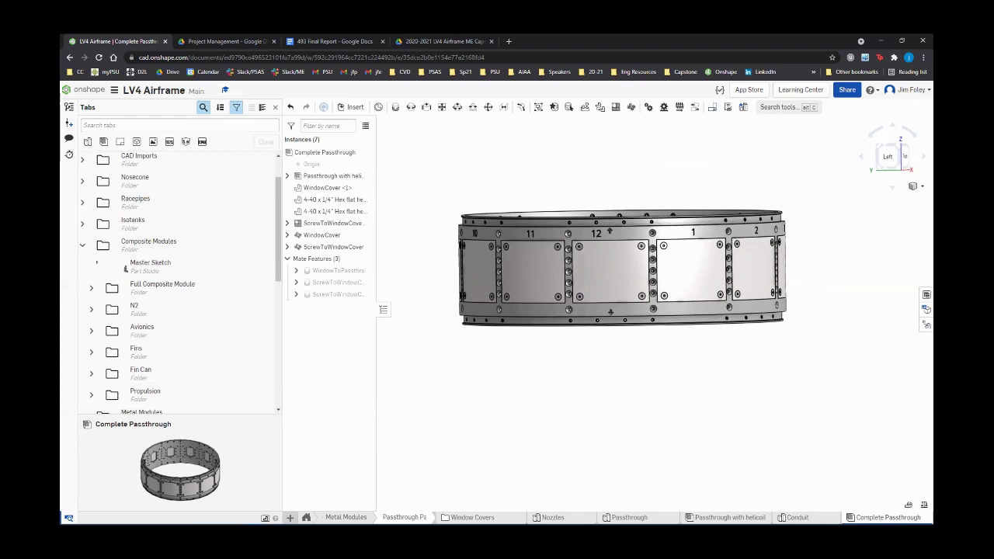
pyautogui.scroll(-1, 149, 302)
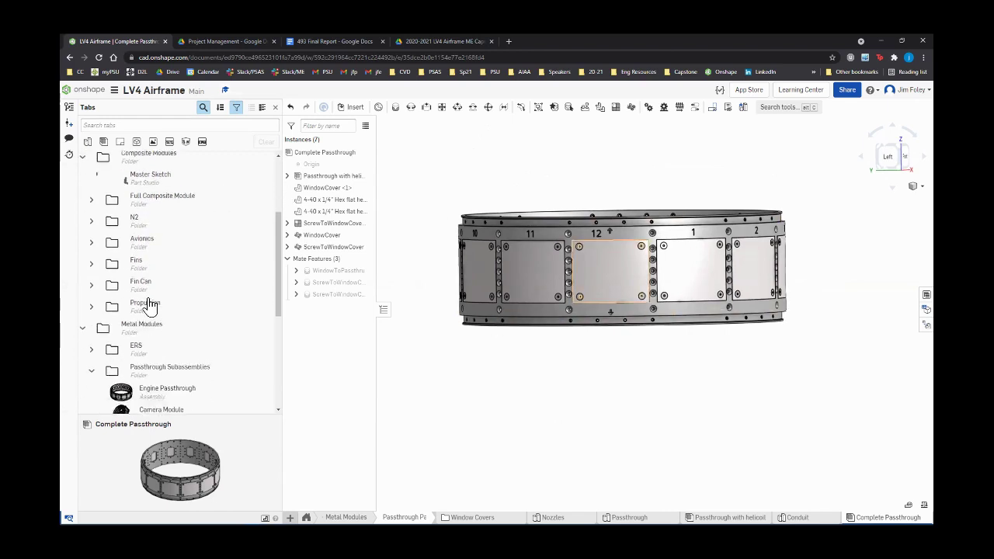
pyautogui.scroll(-1, 149, 320)
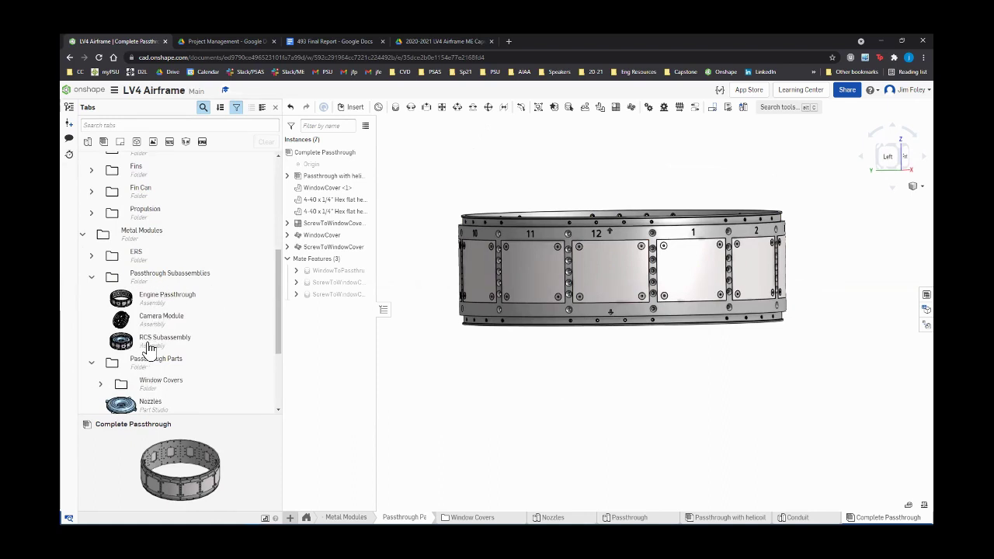
pyautogui.scroll(1, 147, 351)
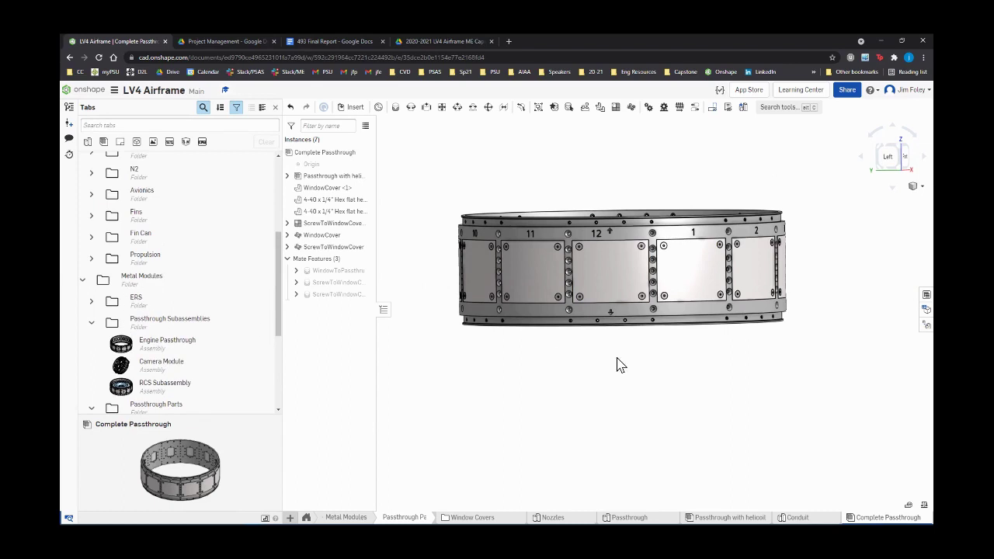
pyautogui.scroll(-1, 621, 362)
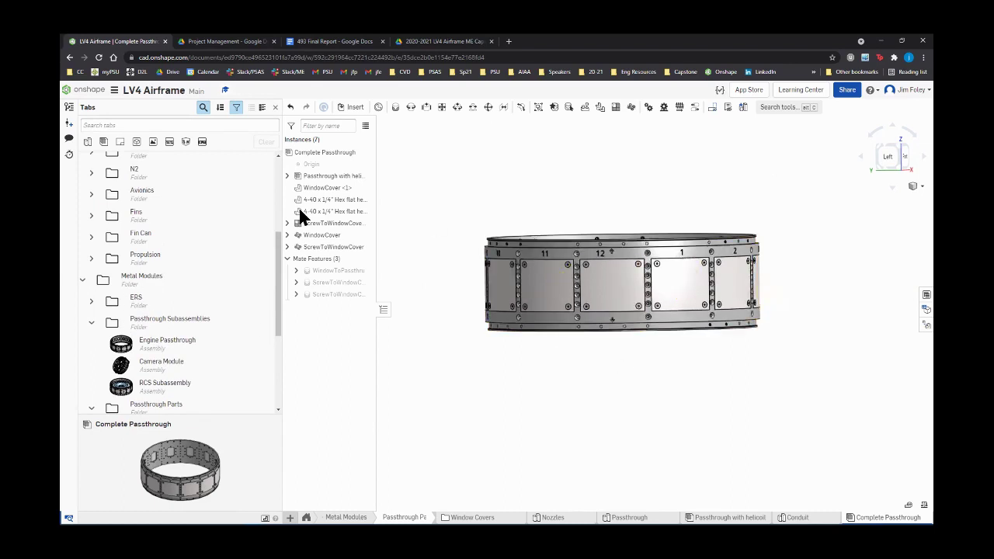
# Open the Main Assembly and examine the camera module ring between the N2 and avionics modules
pyautogui.scroll(4, 156, 267)
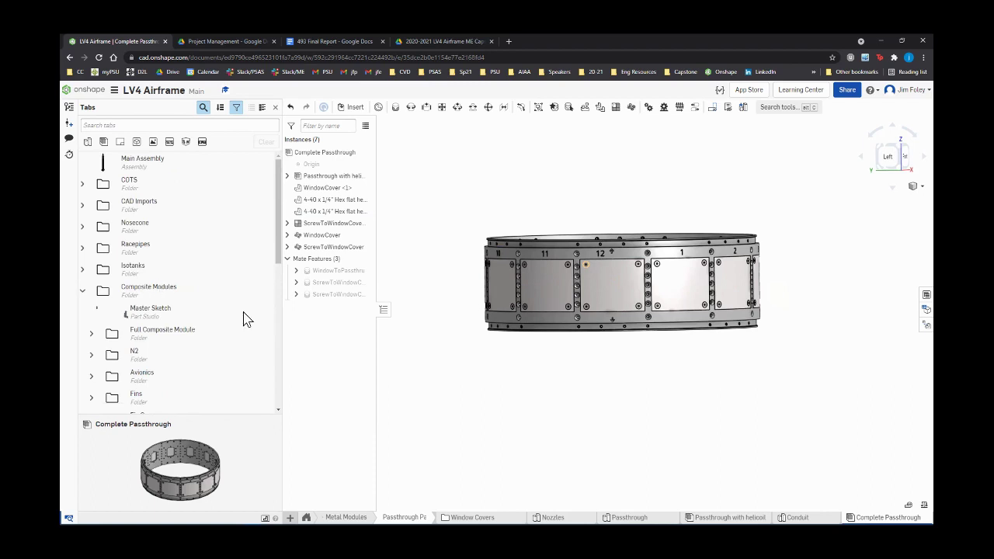
pyautogui.press('Up')
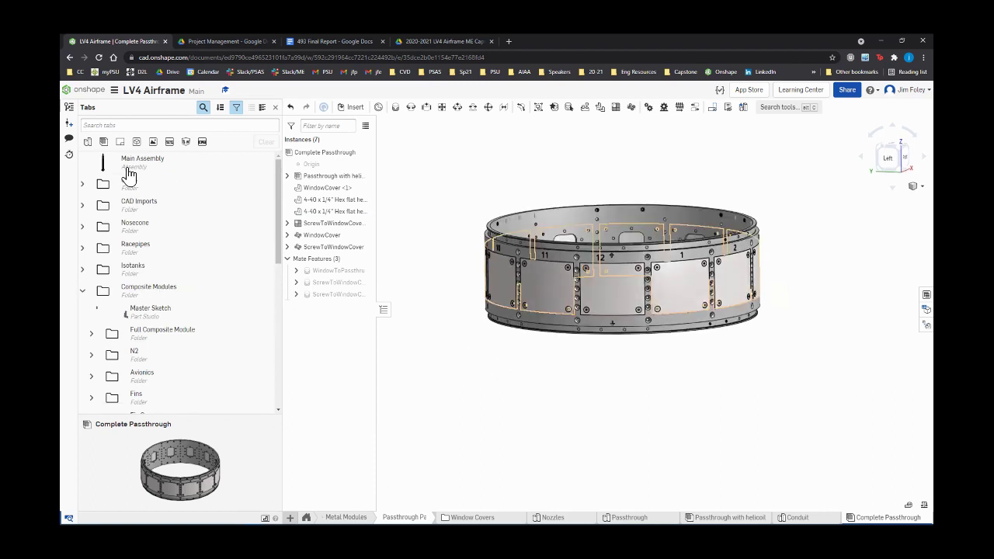
pyautogui.click(131, 164)
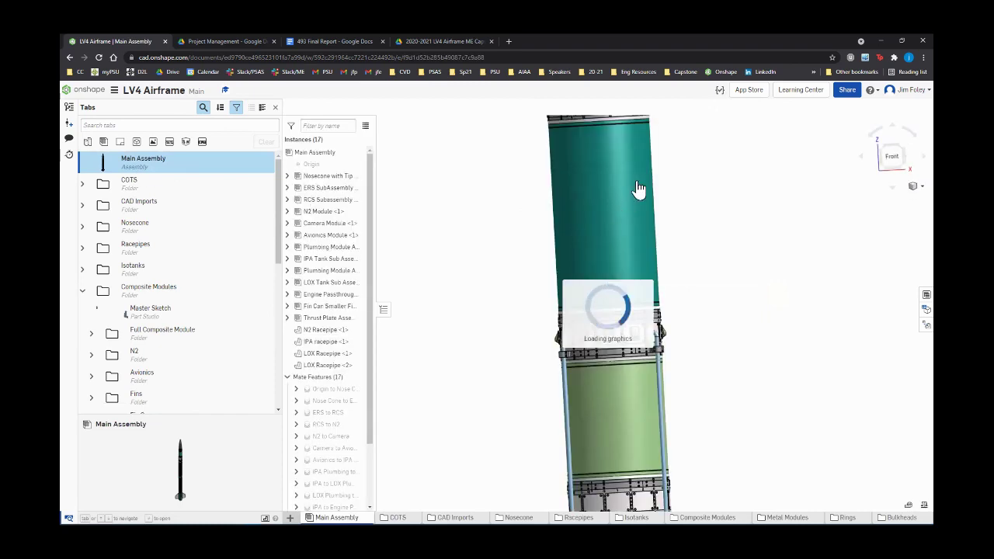
pyautogui.scroll(-3, 702, 209)
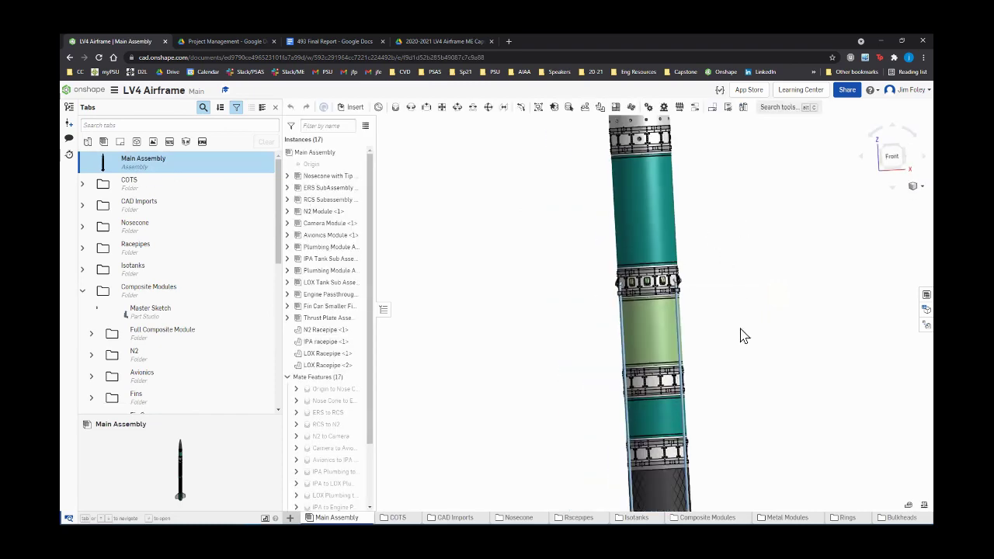
pyautogui.scroll(1, 611, 222)
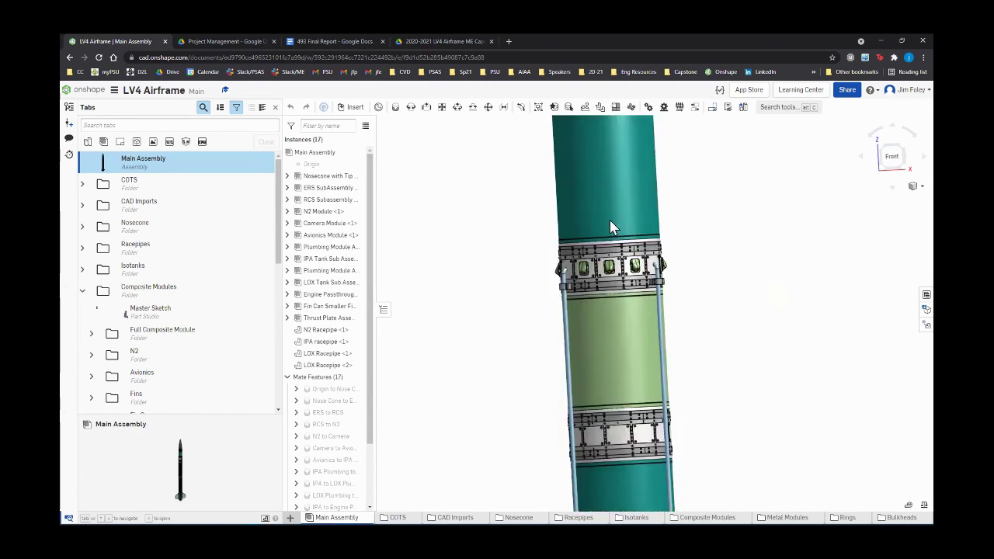
pyautogui.scroll(2, 487, 239)
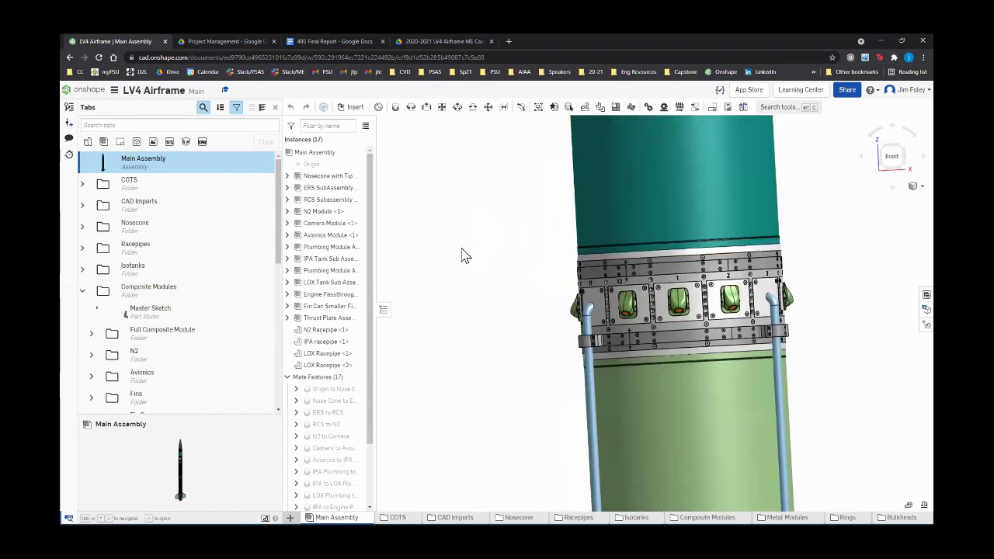
# Apply a section view that cuts the rocket lengthwise, using a face on the camera module's ring as the reference
pyautogui.scroll(-3, 461, 256)
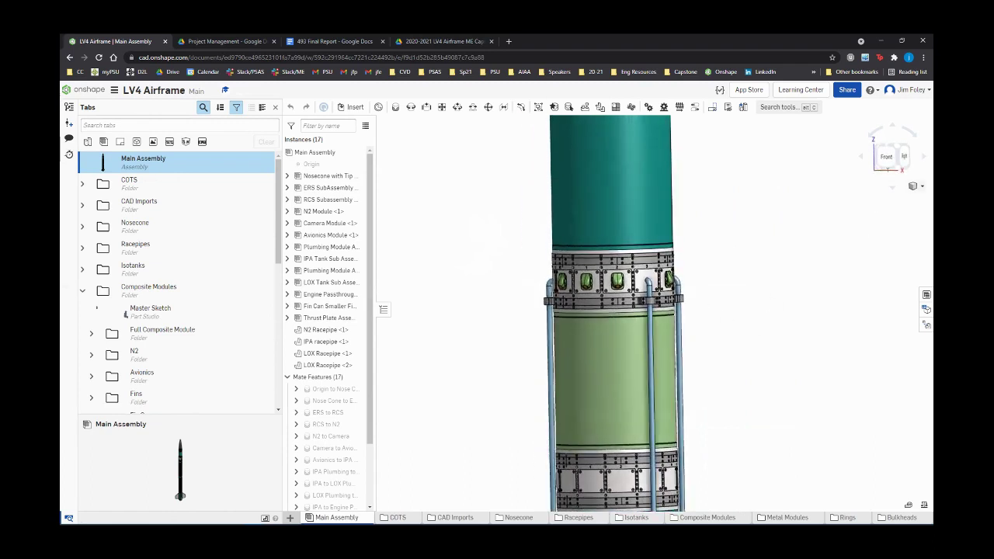
pyautogui.click(916, 186)
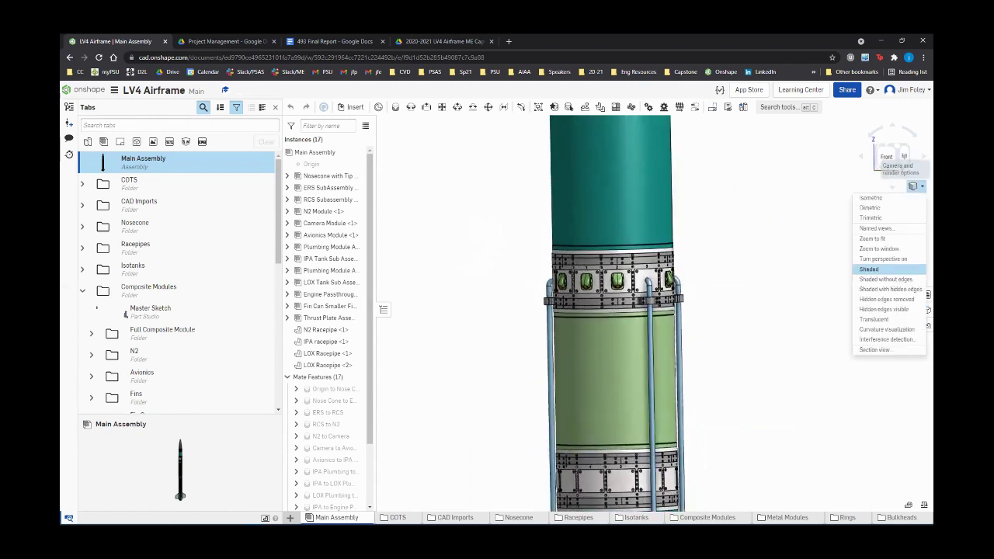
pyautogui.click(865, 353)
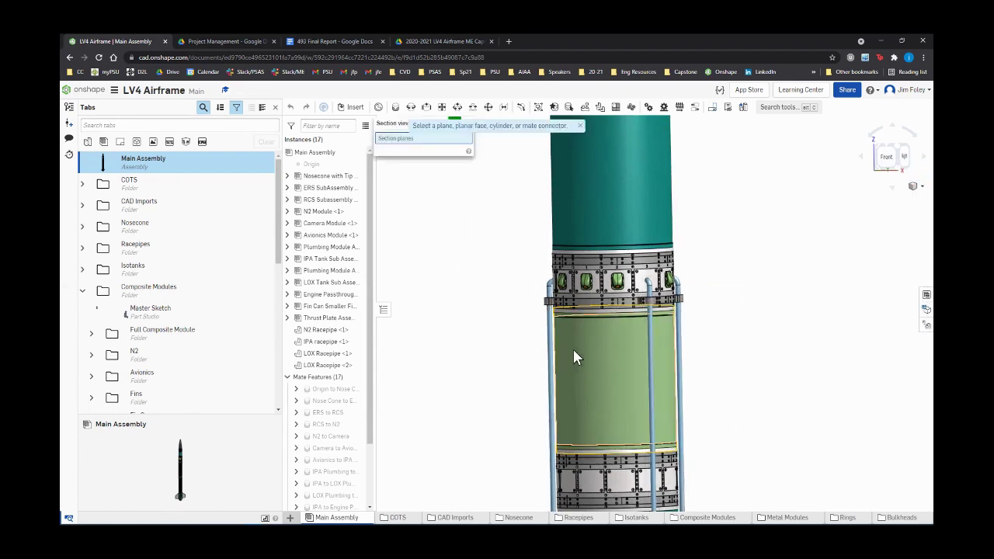
pyautogui.click(626, 258)
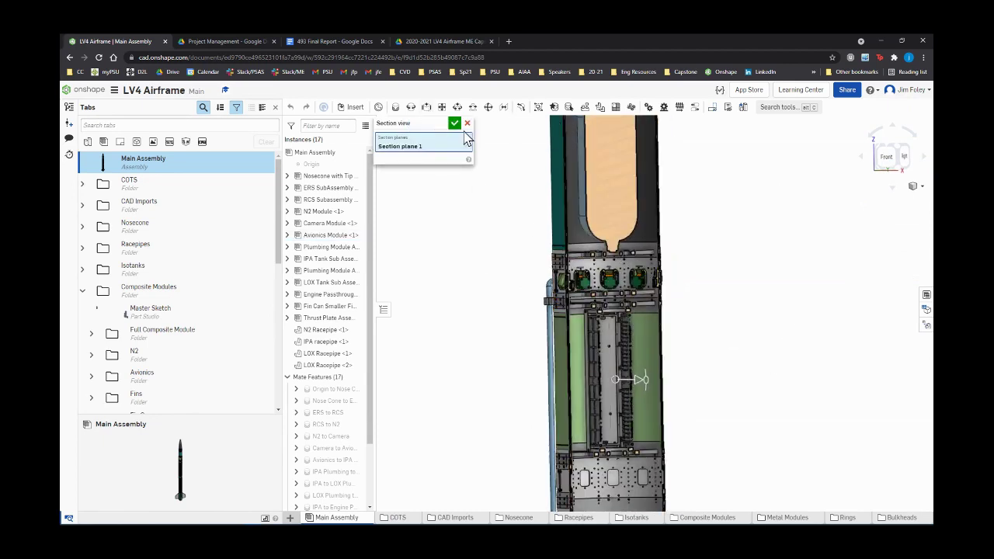
pyautogui.click(455, 124)
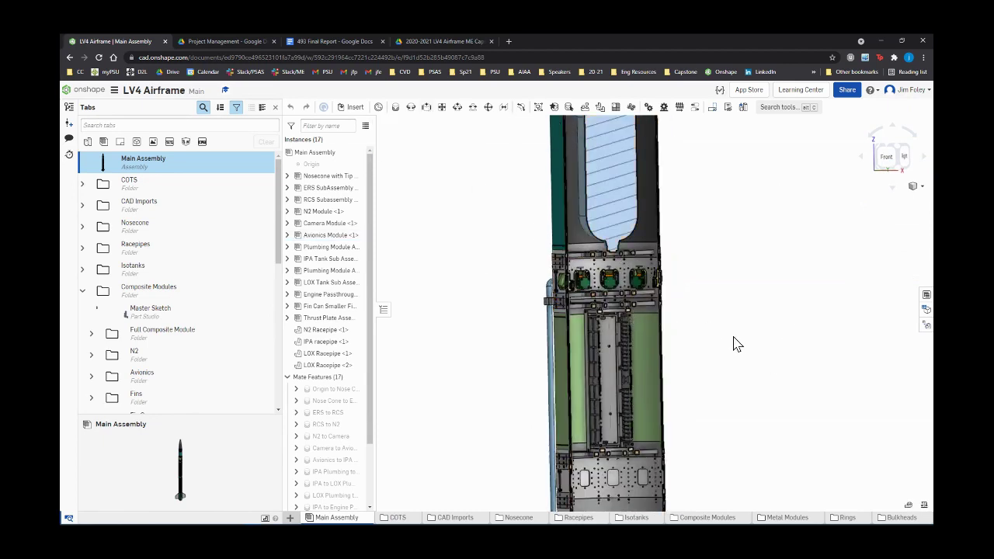
# Examine the sectioned camera and avionics modules from the outer side and from the cut side
pyautogui.moveTo(734, 342); pyautogui.dragTo(614, 306, button='right')
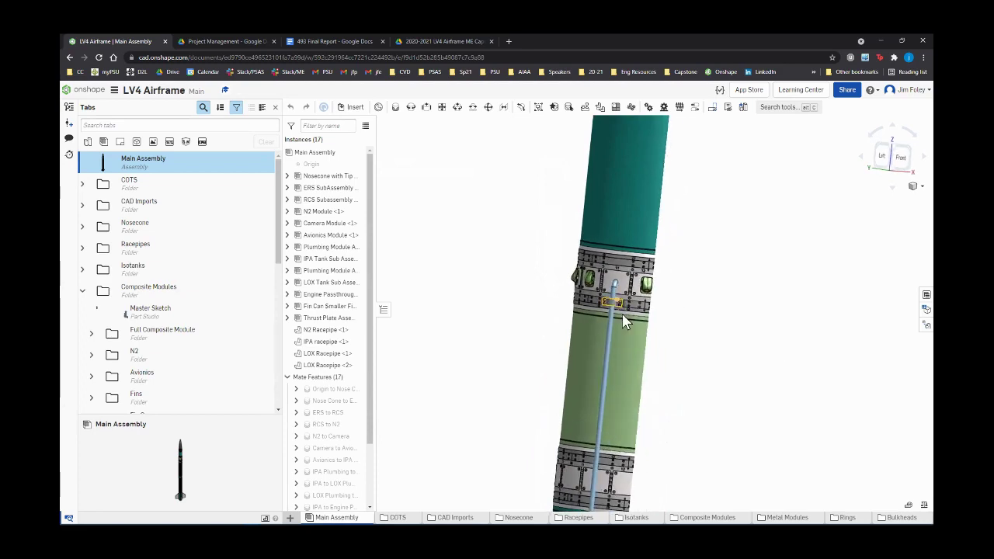
pyautogui.moveTo(706, 401); pyautogui.dragTo(659, 401, button='right')
pyautogui.scroll(3, 654, 383)
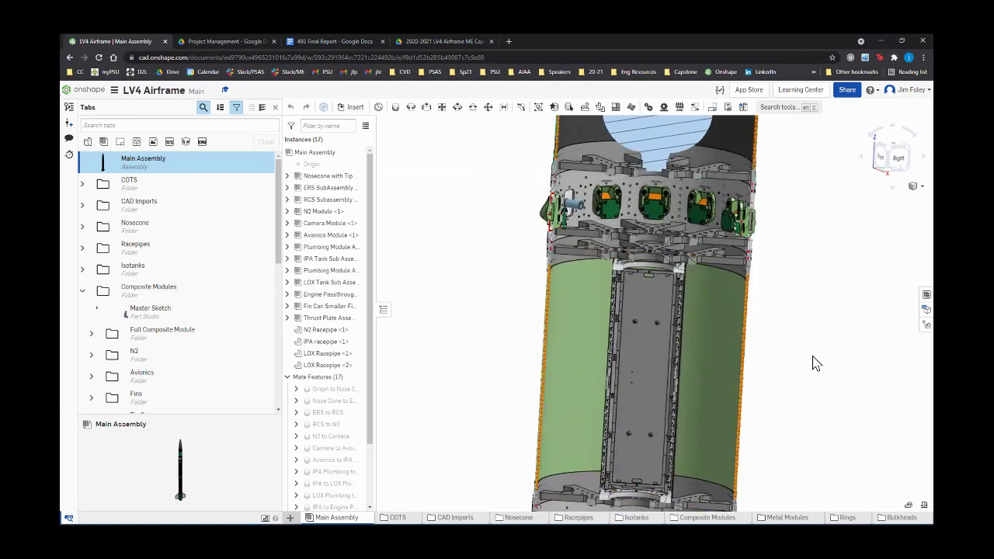
pyautogui.moveTo(815, 364); pyautogui.dragTo(843, 356, button='right')
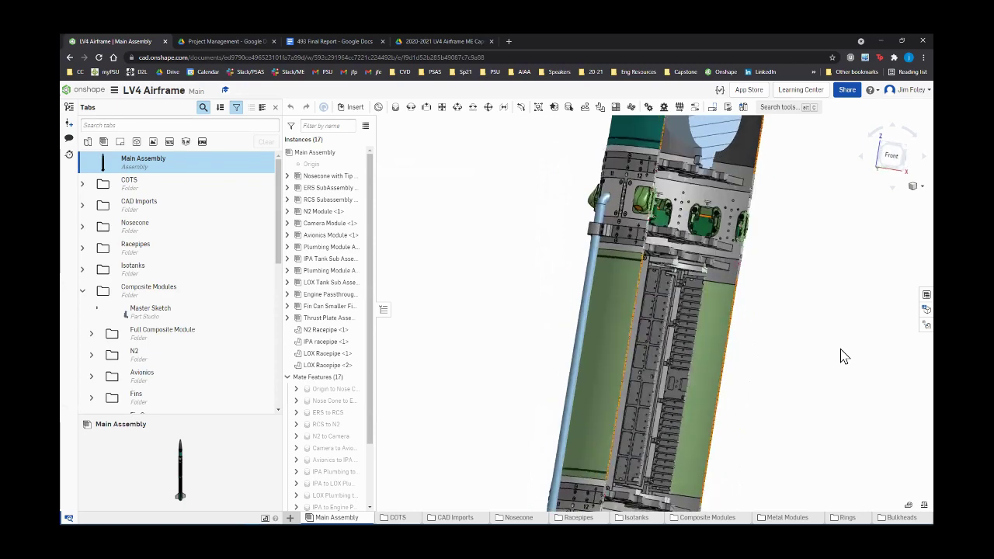
pyautogui.click(571, 479)
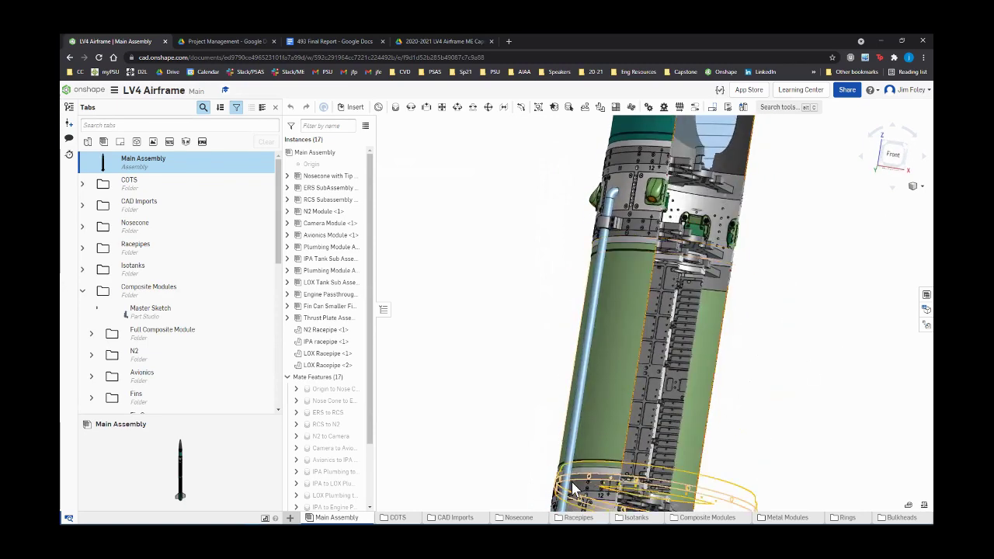
# Survey the sectioned rocket from the nosecone downward, examining the passthrough rings and the short module below the avionics module
pyautogui.scroll(-3, 513, 249)
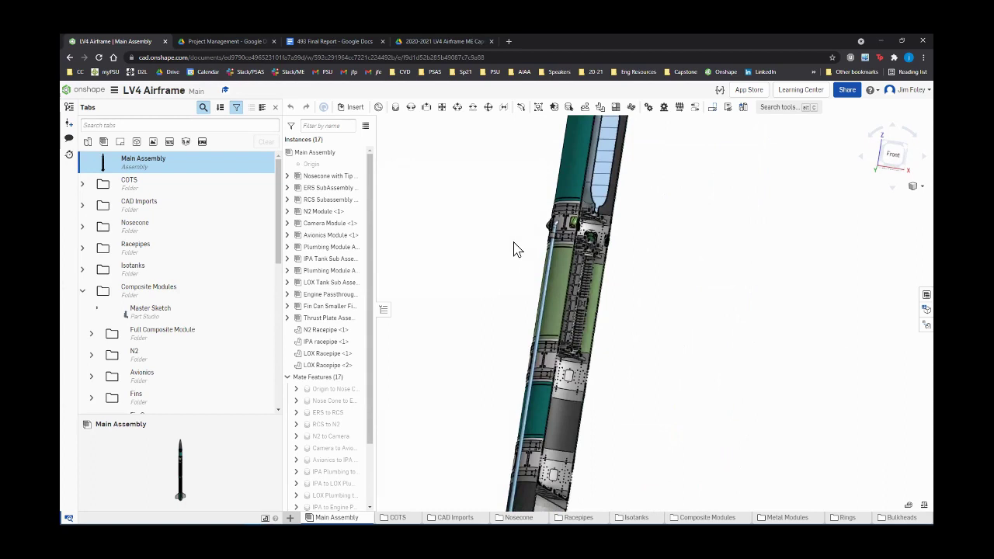
pyautogui.scroll(-3, 728, 300)
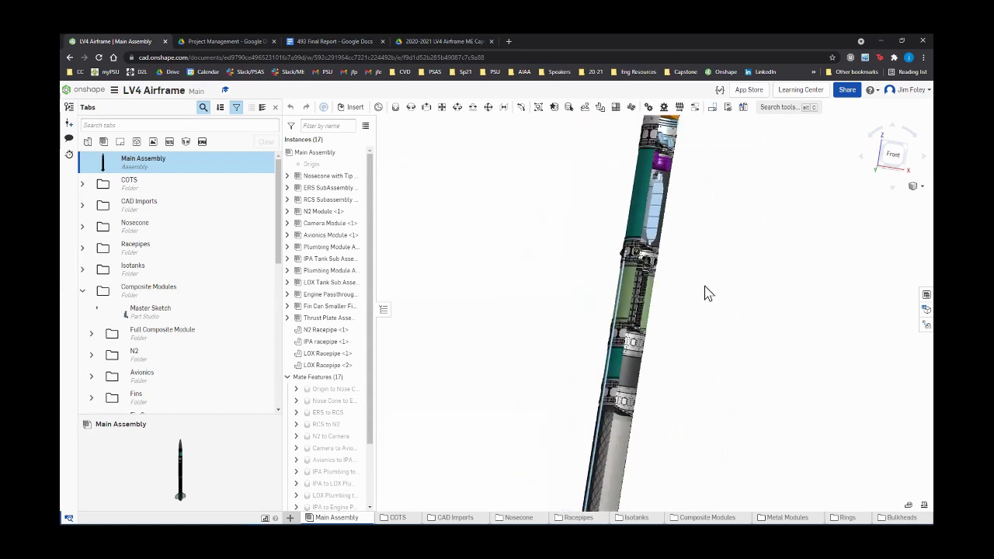
pyautogui.scroll(-3, 532, 273)
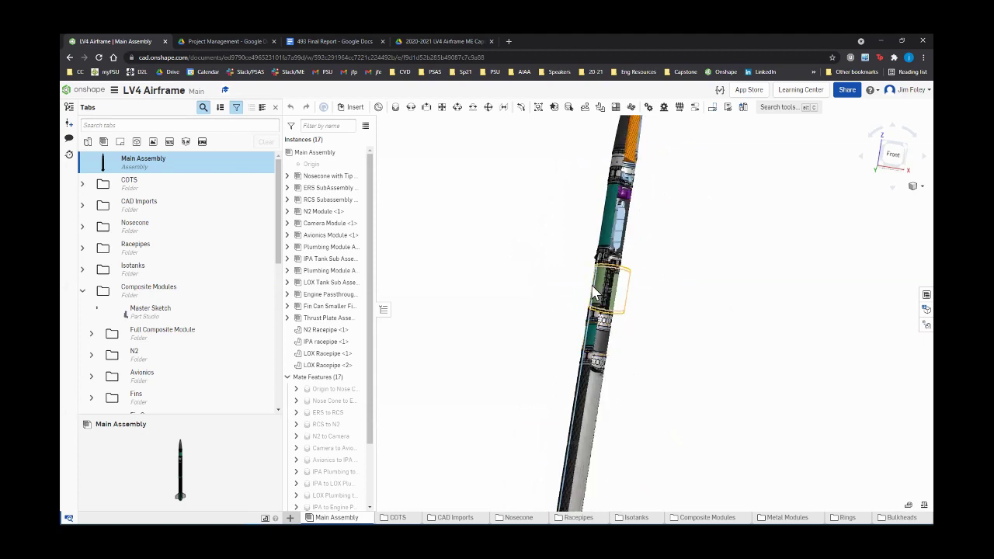
pyautogui.scroll(-2, 691, 261)
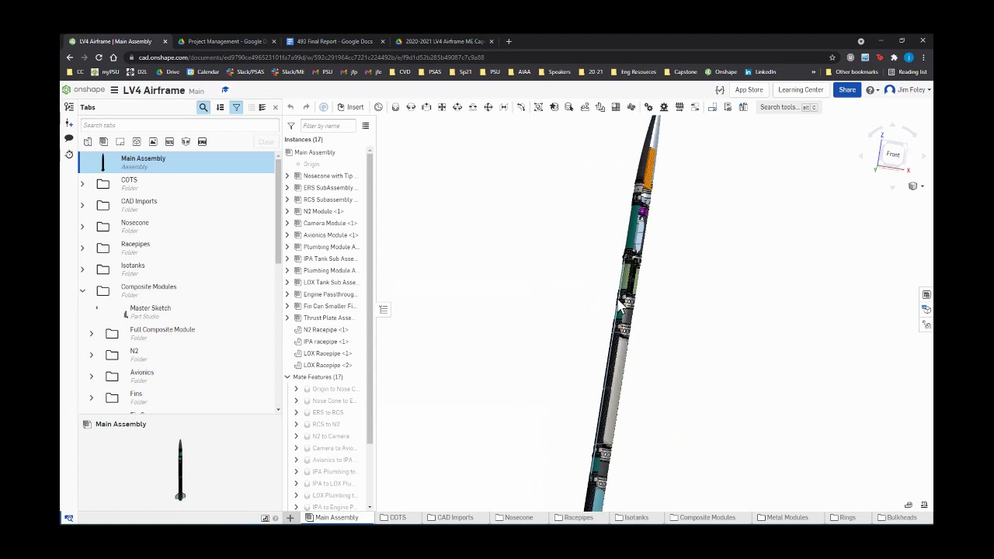
pyautogui.scroll(3, 621, 308)
pyautogui.scroll(5, 608, 307)
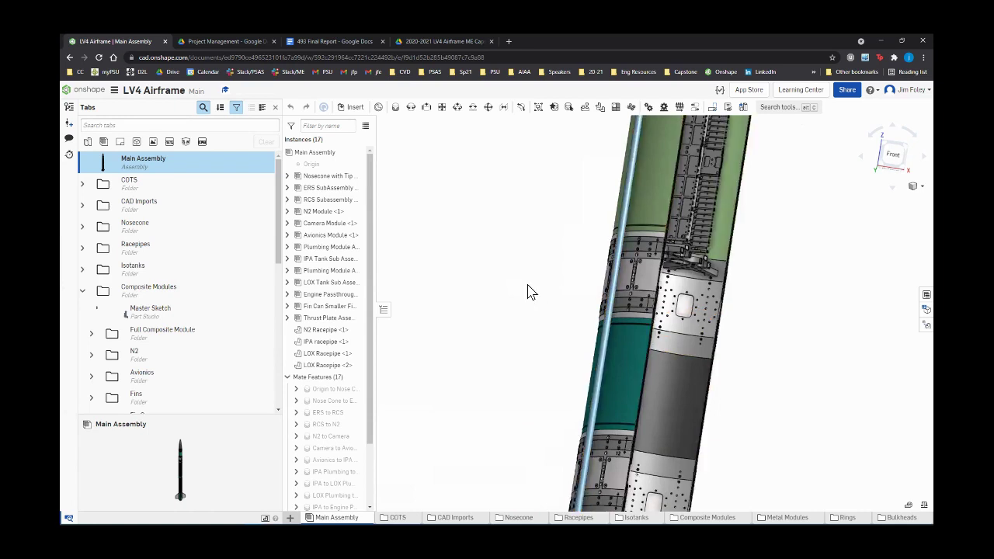
pyautogui.scroll(-2, 528, 291)
pyautogui.scroll(-3, 543, 289)
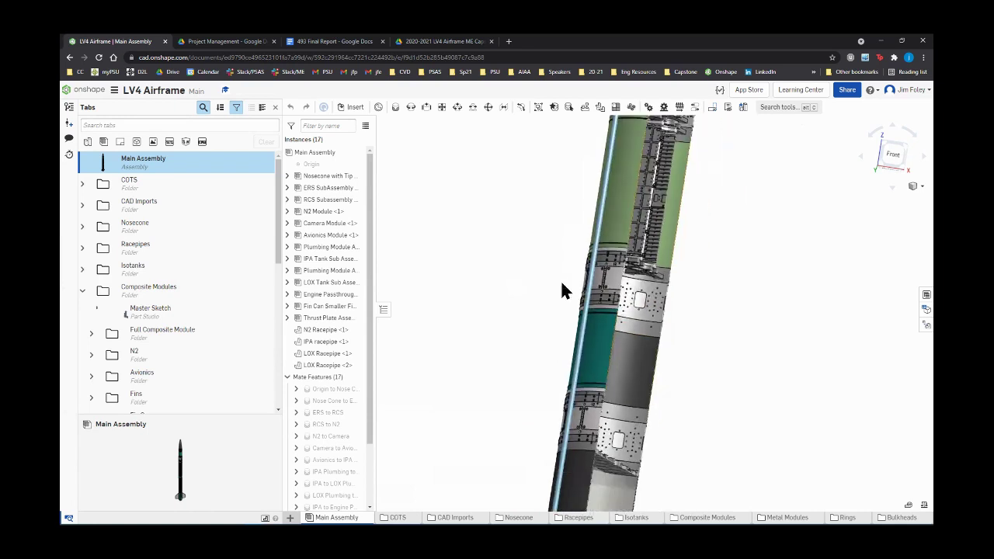
pyautogui.scroll(-2, 703, 290)
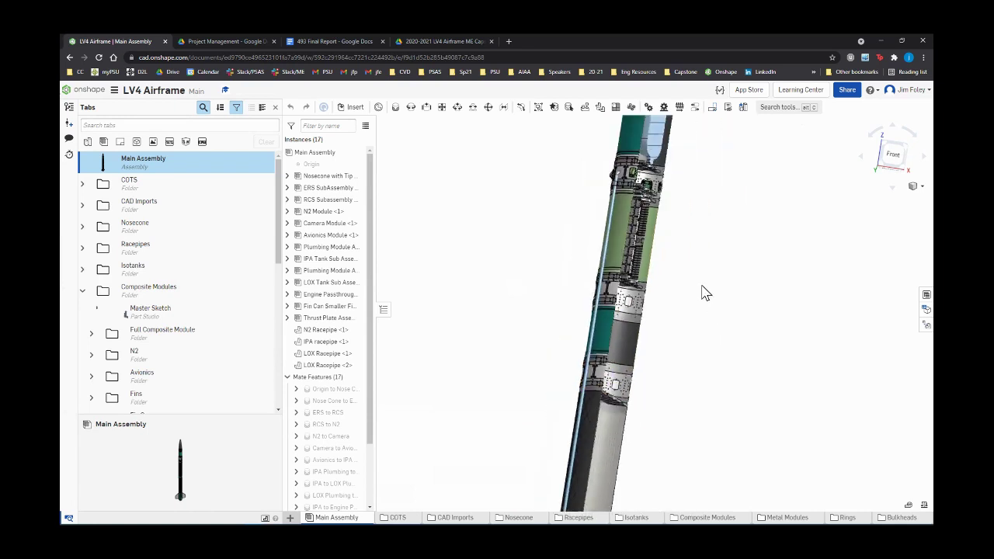
pyautogui.scroll(-2, 588, 284)
pyautogui.scroll(-2, 594, 295)
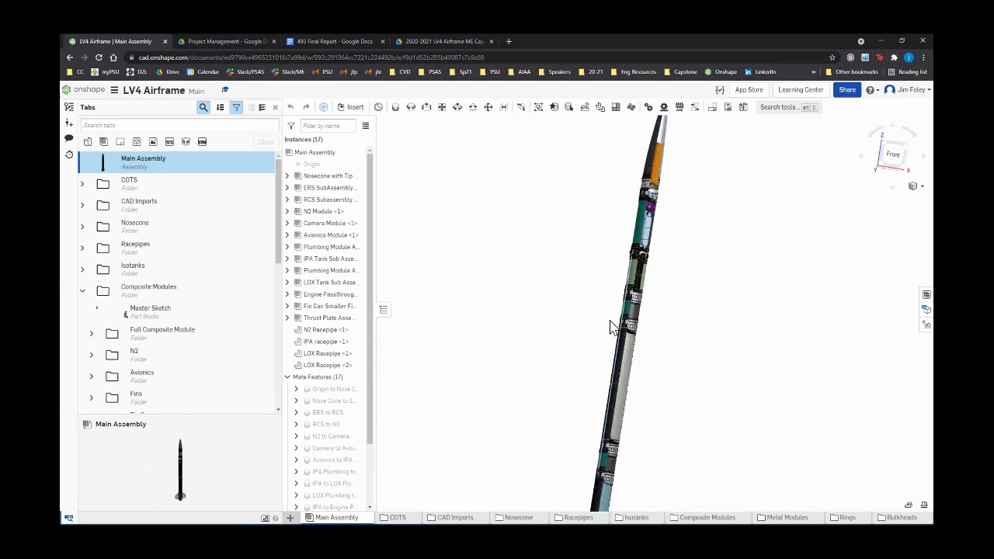
# Examine the tank inside the sectioned N2 module from the right and compare the neighbouring modules inside and out
pyautogui.scroll(5, 645, 228)
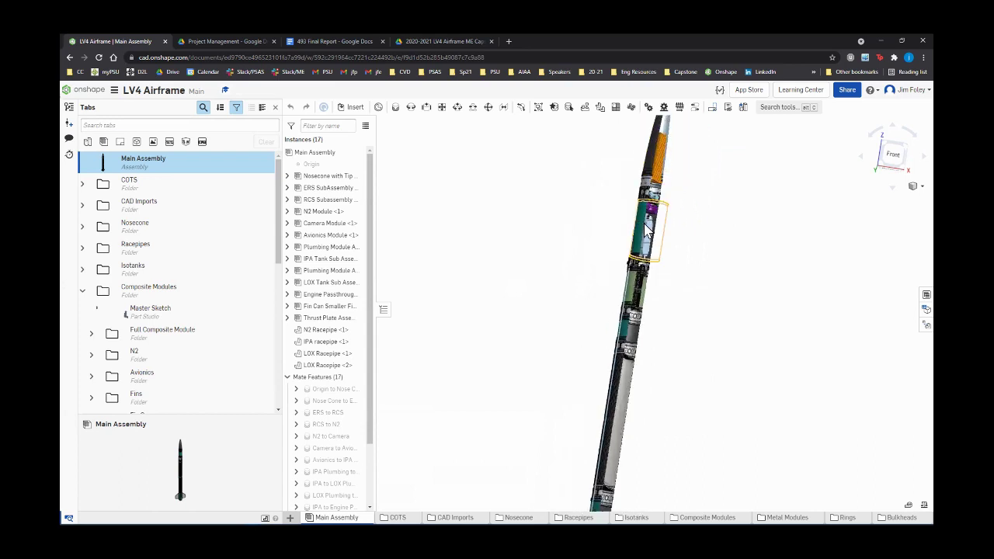
pyautogui.scroll(5, 722, 304)
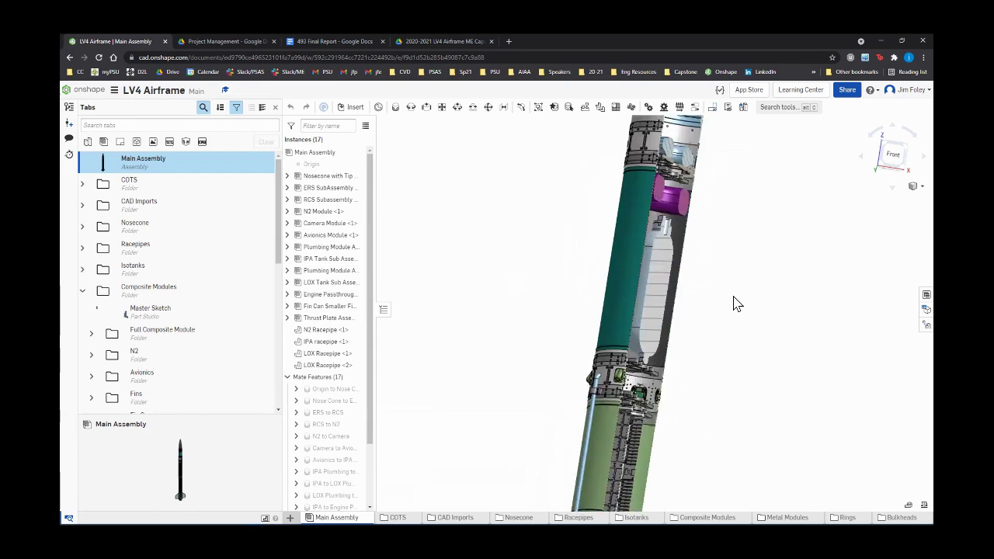
pyautogui.hotkey('shift', '4')
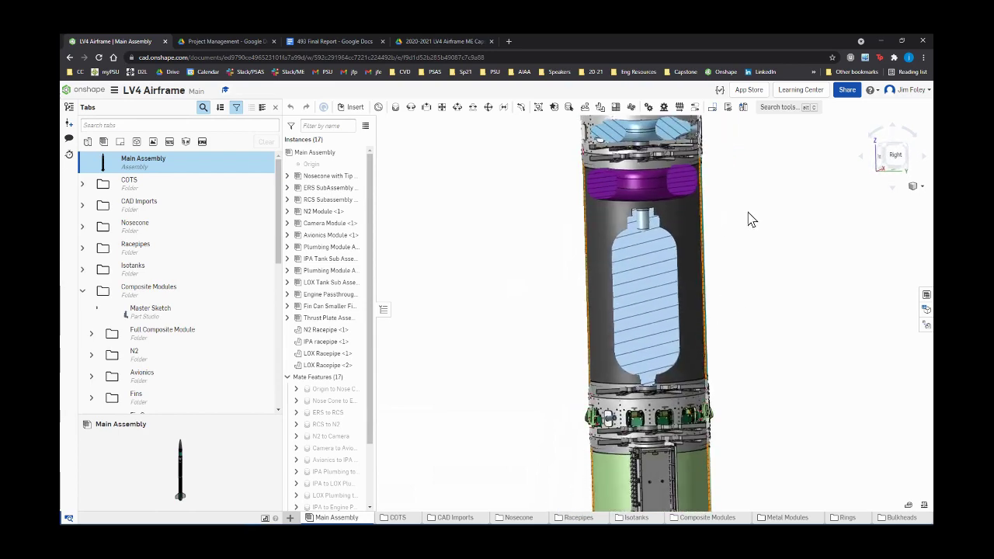
pyautogui.scroll(-3, 719, 189)
pyautogui.scroll(-3, 504, 238)
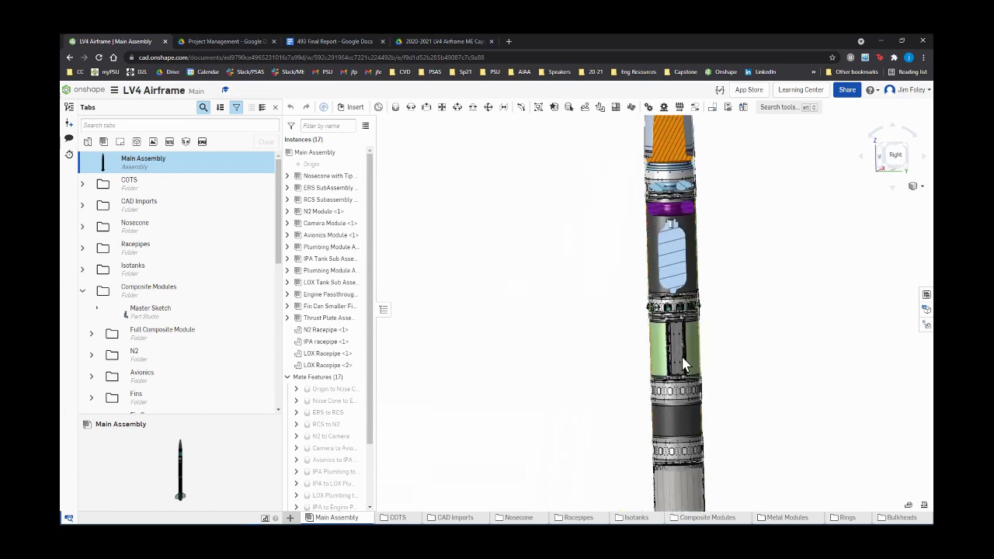
pyautogui.scroll(3, 683, 364)
pyautogui.moveTo(749, 380); pyautogui.dragTo(772, 364, button='right')
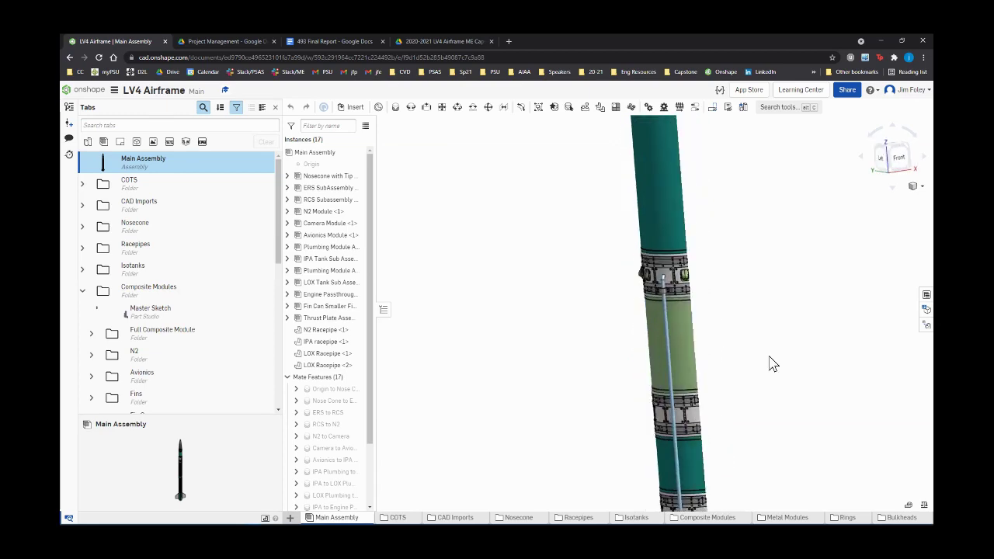
# Examine the clamp that holds the racepipe against the ring below cover 11 of the camera module, including from above
pyautogui.scroll(5, 674, 290)
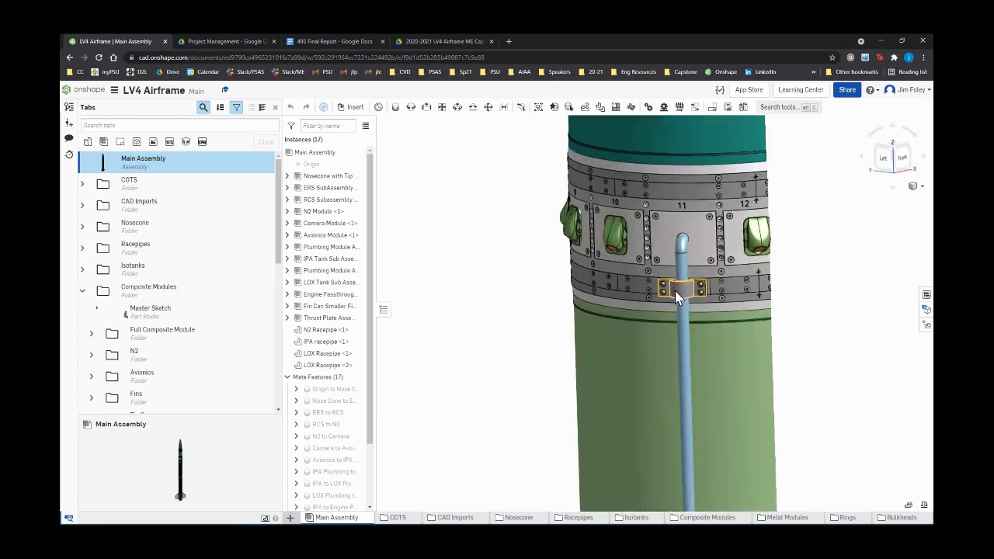
pyautogui.scroll(6, 674, 290)
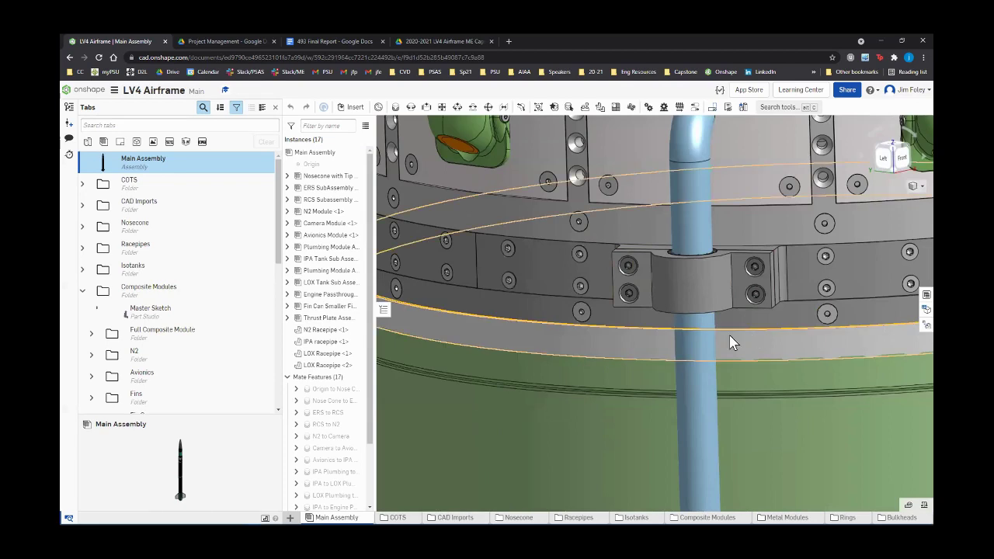
pyautogui.moveTo(733, 342)
pyautogui.mouseDown(button='right')
pyautogui.moveTo(726, 366)
pyautogui.moveTo(722, 357)
pyautogui.mouseUp(button='right')
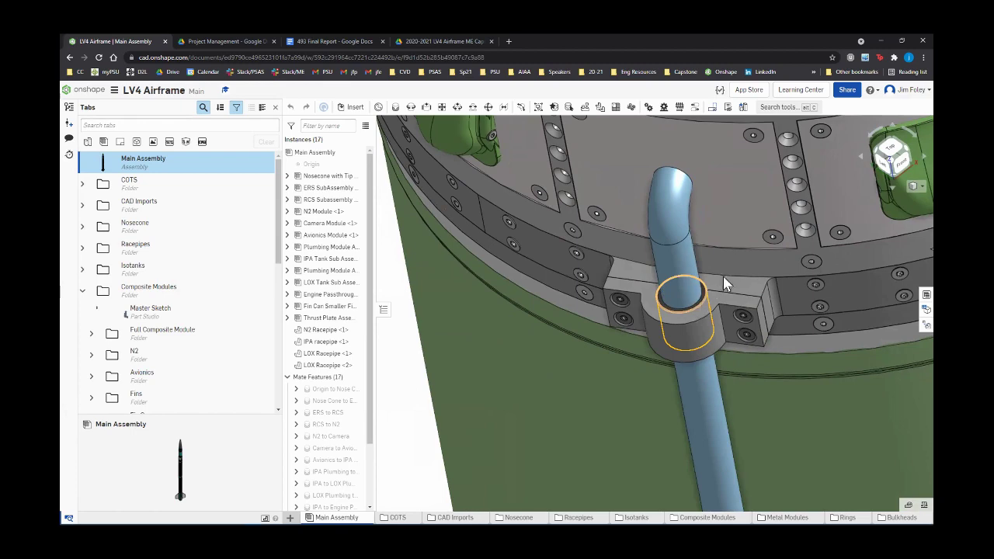
pyautogui.scroll(-5, 709, 228)
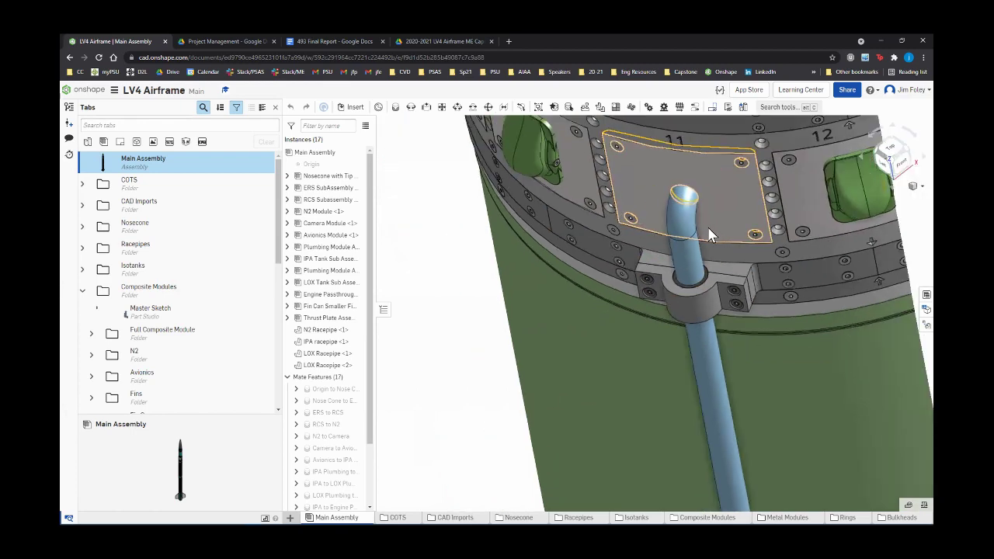
# Examine the racepipe's upper bend and clamp from the side, next to the cut edge of the camera and avionics modules
pyautogui.press('Left')
pyautogui.press('Left')
pyautogui.press('Left')
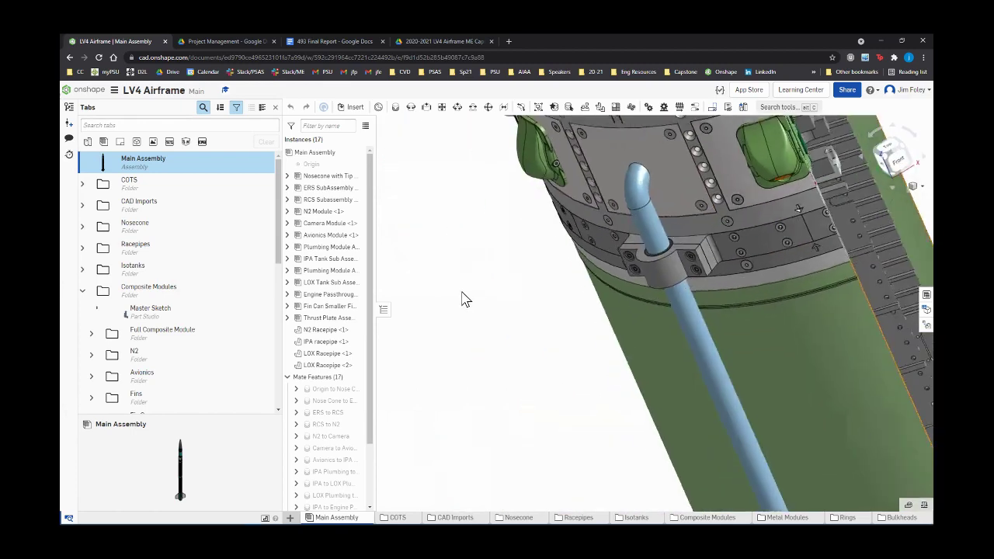
pyautogui.press('Left')
pyautogui.press('Left')
pyautogui.press('Left')
pyautogui.press('Left')
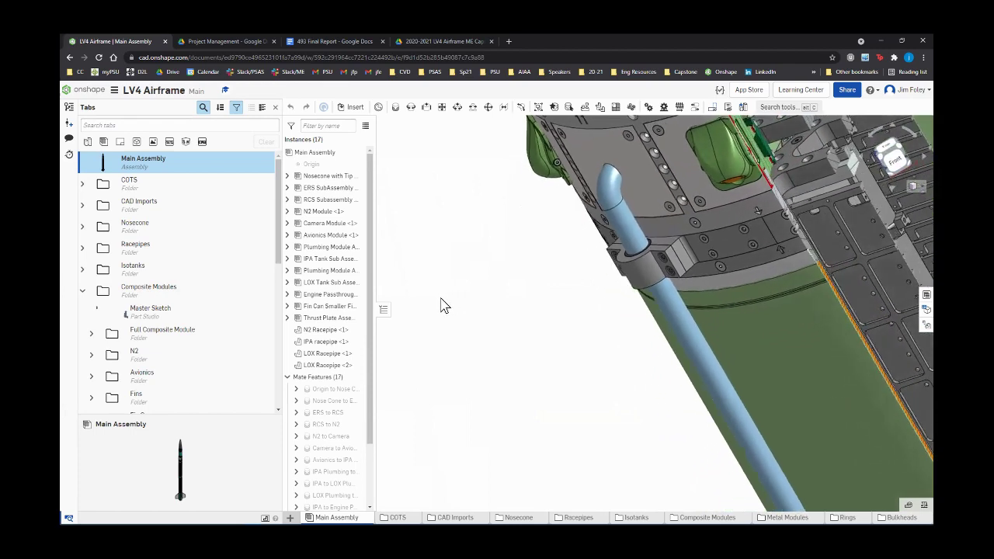
pyautogui.press('Left')
pyautogui.press('Left')
pyautogui.press('Left')
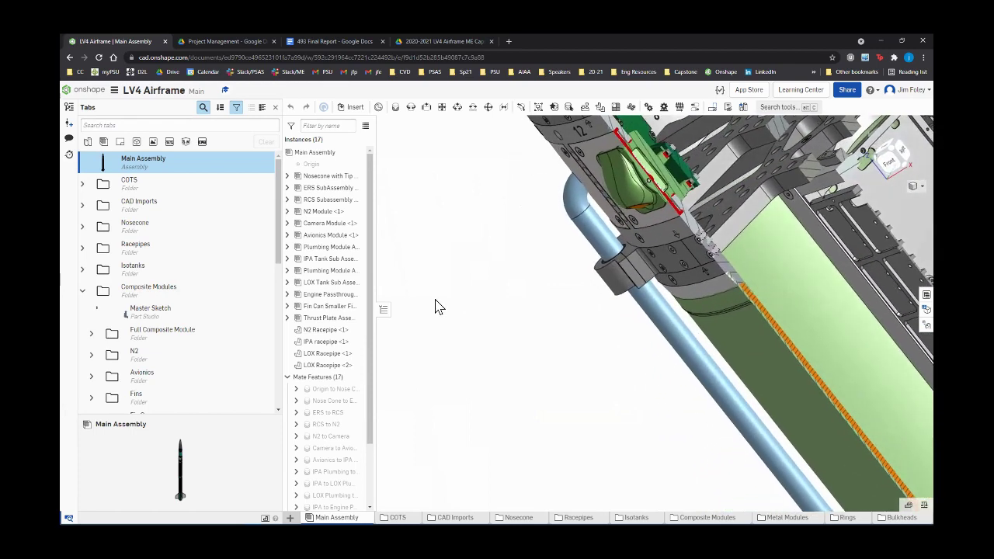
pyautogui.press('Left')
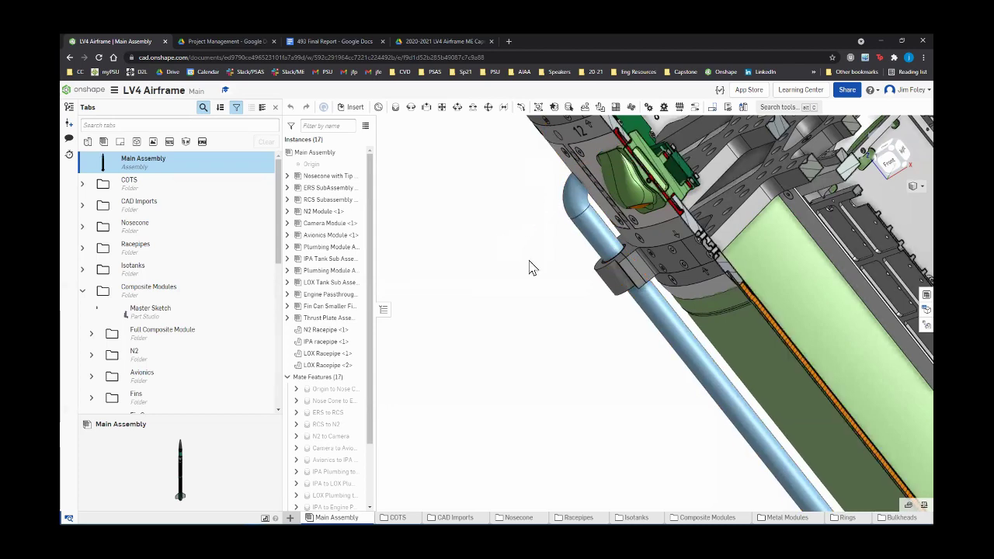
pyautogui.moveTo(559, 288); pyautogui.dragTo(599, 297, button='right')
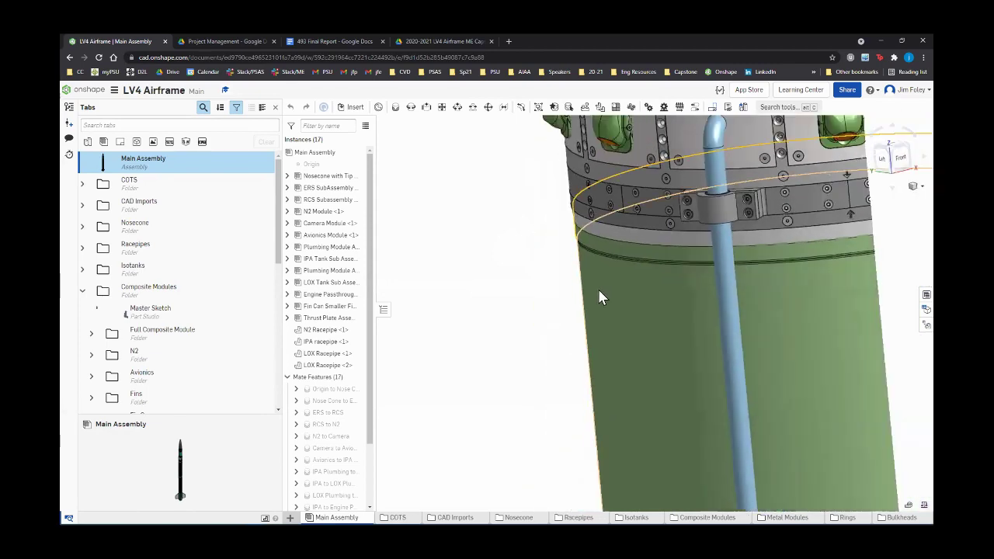
pyautogui.scroll(-8, 599, 297)
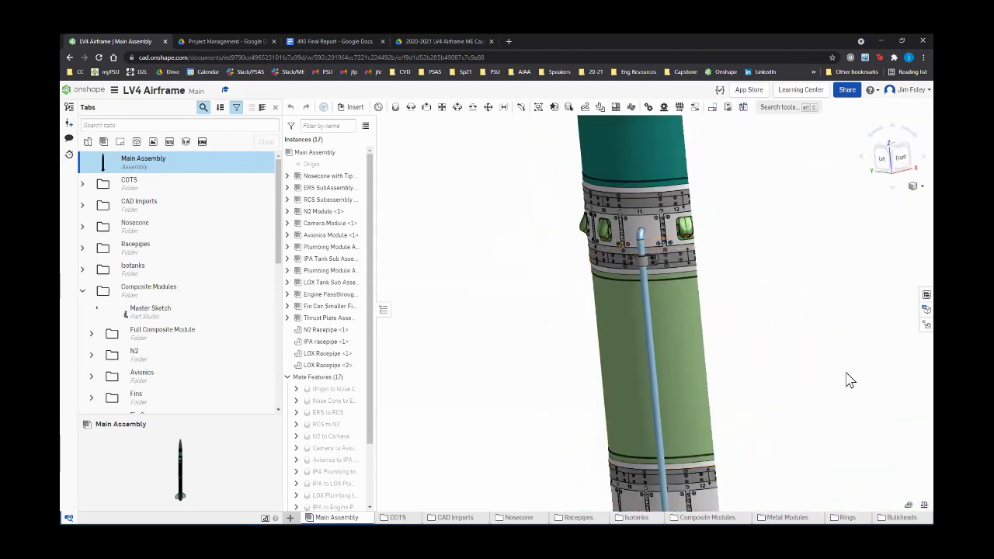
# Examine the electronics rack inside the sectioned avionics module from several angles on the cut side
pyautogui.moveTo(741, 477); pyautogui.dragTo(787, 433, button='right')
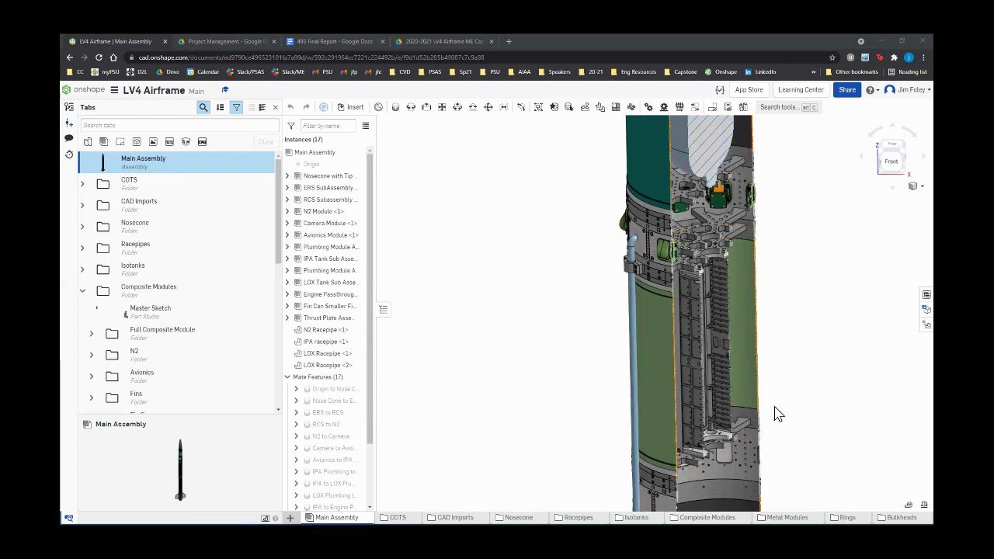
pyautogui.moveTo(768, 408)
pyautogui.mouseDown(button='right')
pyautogui.moveTo(764, 390)
pyautogui.moveTo(763, 419)
pyautogui.mouseUp(button='right')
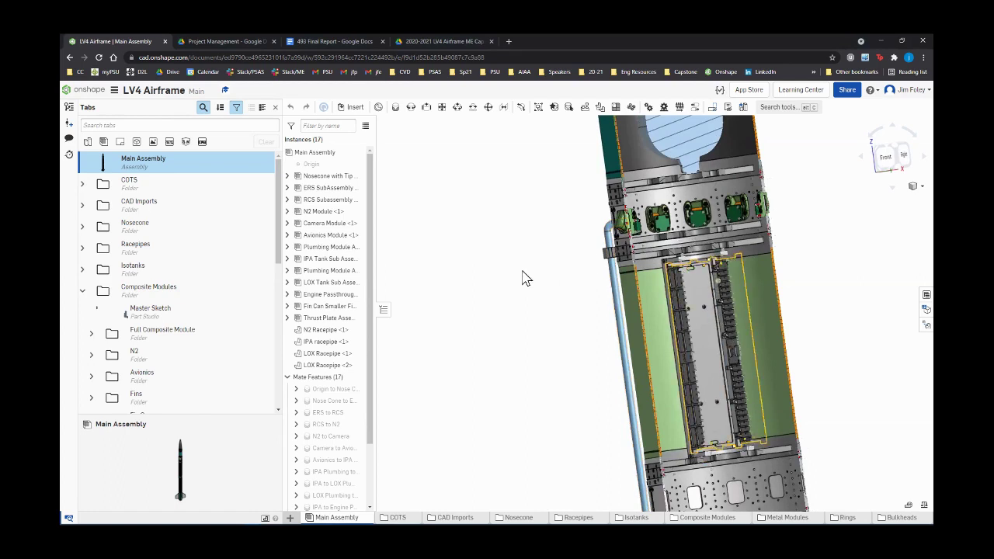
pyautogui.scroll(-2, 530, 295)
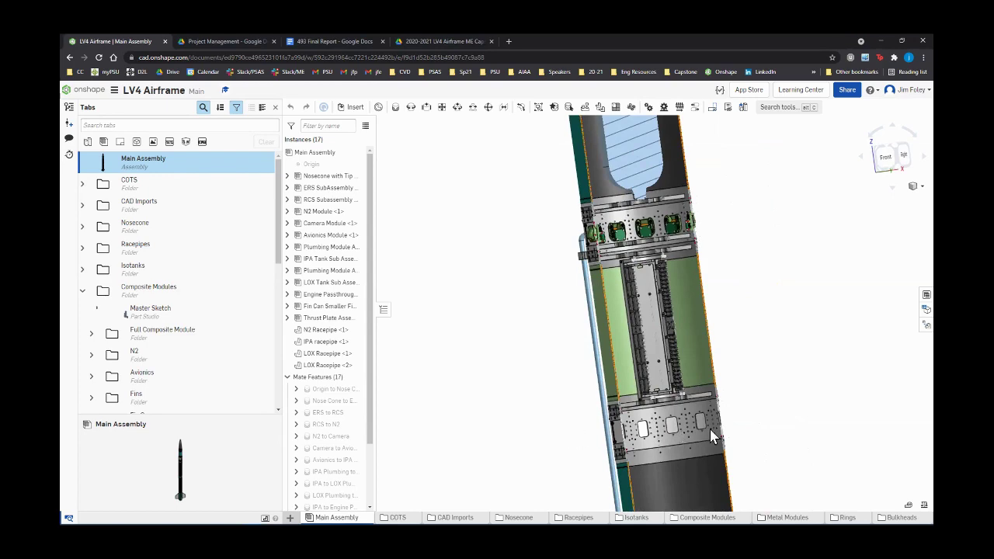
pyautogui.scroll(1, 761, 439)
pyautogui.scroll(3, 796, 450)
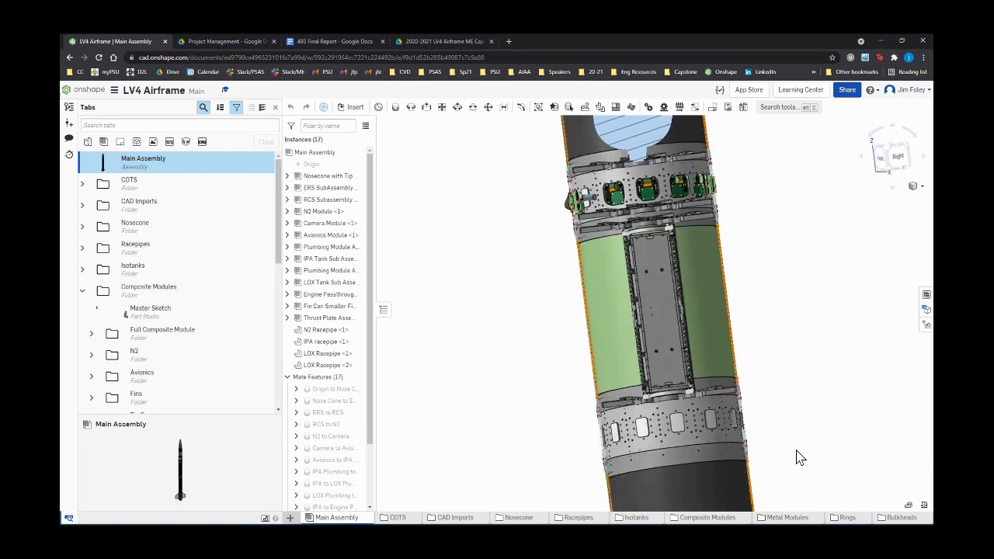
pyautogui.moveTo(798, 457); pyautogui.dragTo(763, 444, button='right')
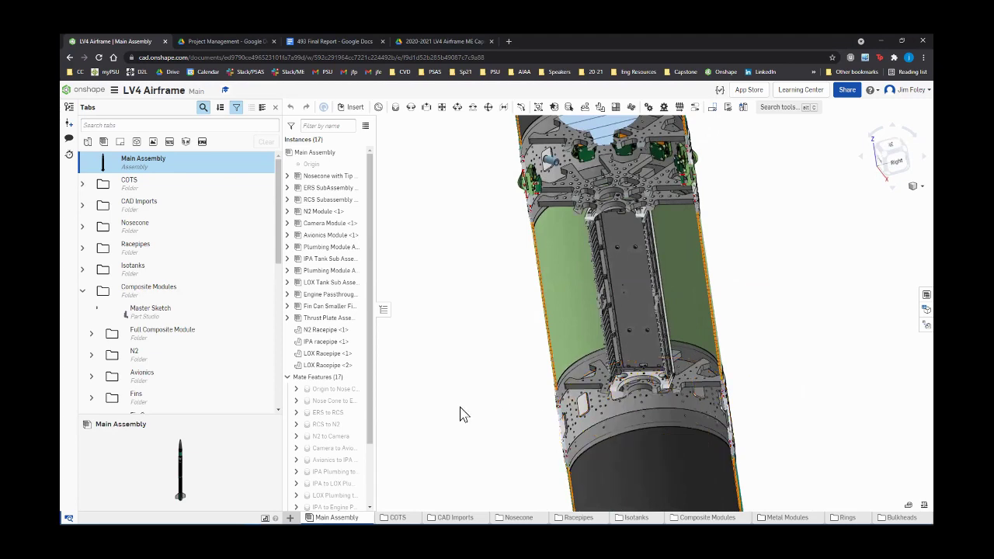
pyautogui.press('Down')
pyautogui.press('Left')
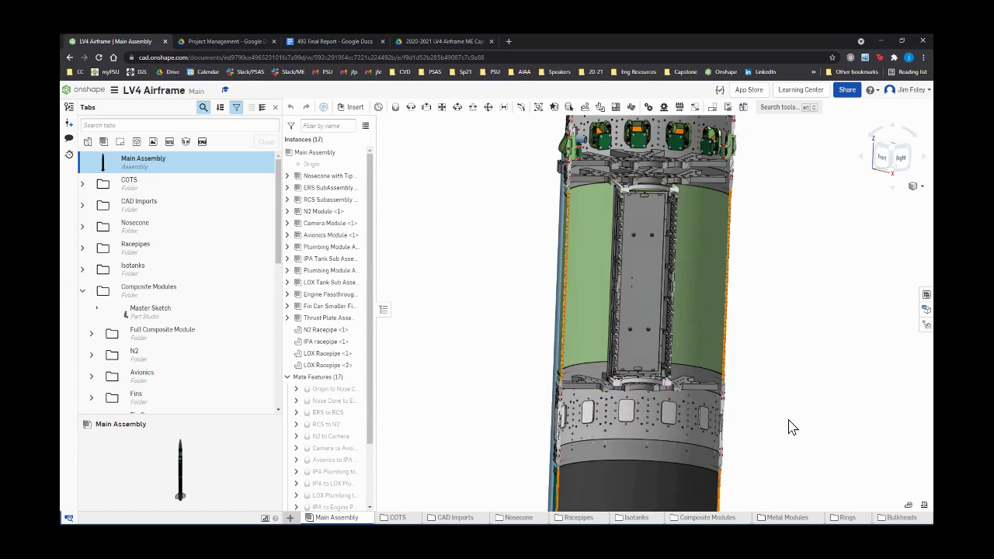
# Inspect the upper end of the avionics rack and its mounting to the bulkhead below the camera module
pyautogui.scroll(5, 637, 190)
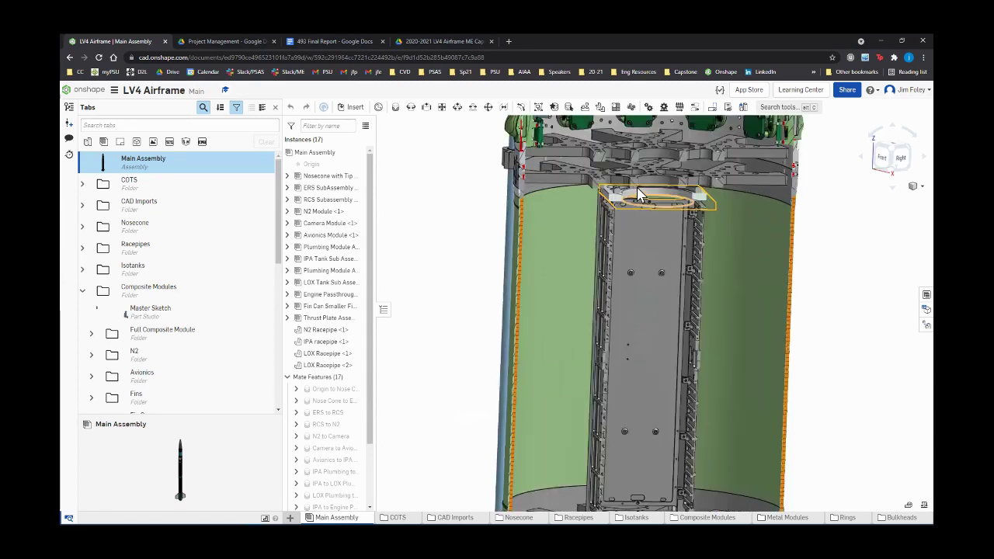
pyautogui.scroll(3, 637, 194)
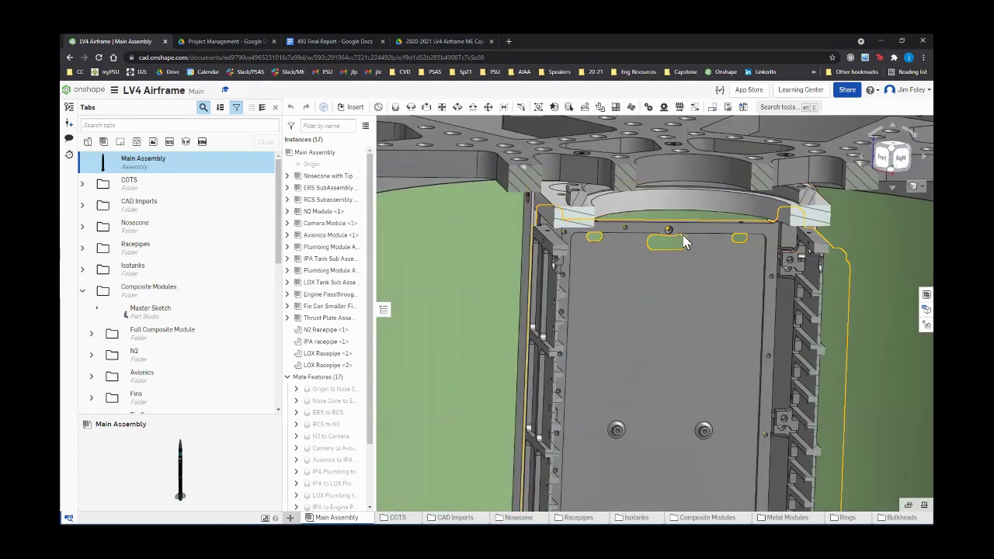
pyautogui.scroll(-2, 683, 241)
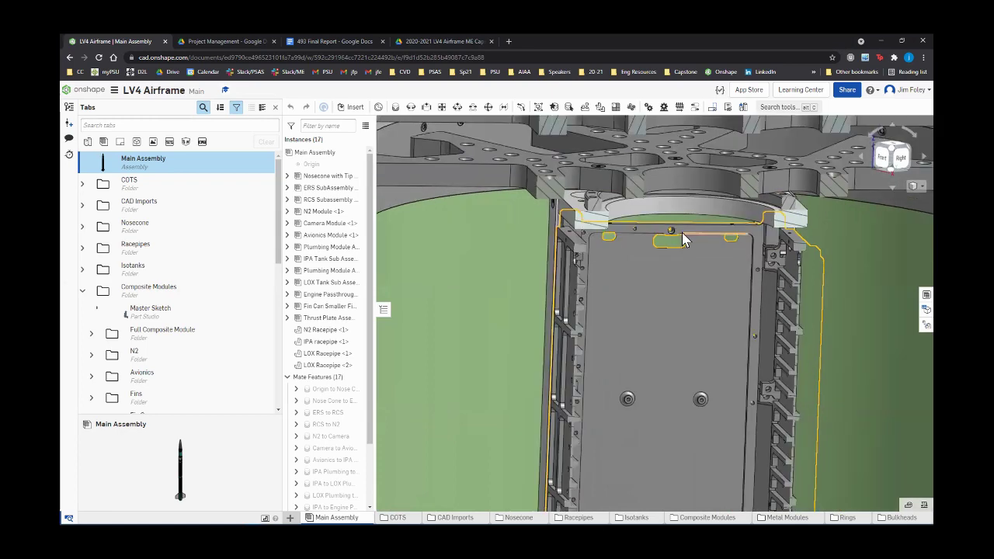
pyautogui.scroll(-5, 682, 233)
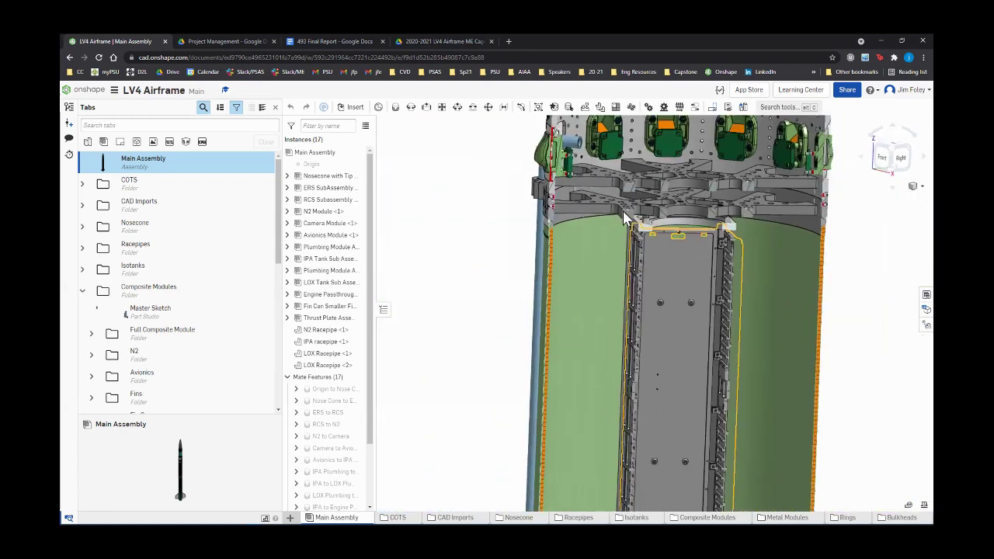
pyautogui.scroll(-8, 544, 191)
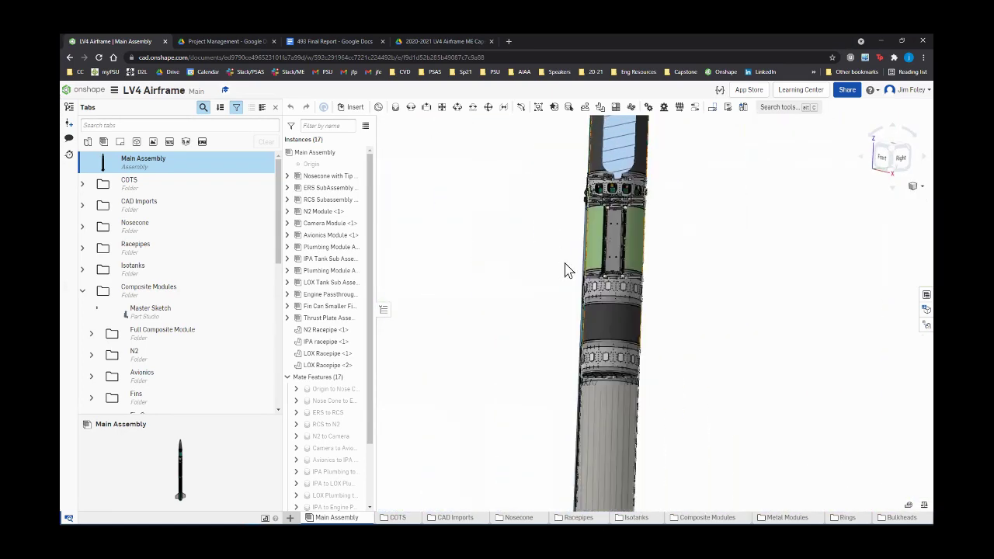
# Examine the plumbing module between the avionics module and the IPA tank from the cut side and the racepipe side
pyautogui.moveTo(564, 269); pyautogui.dragTo(595, 291, button='right')
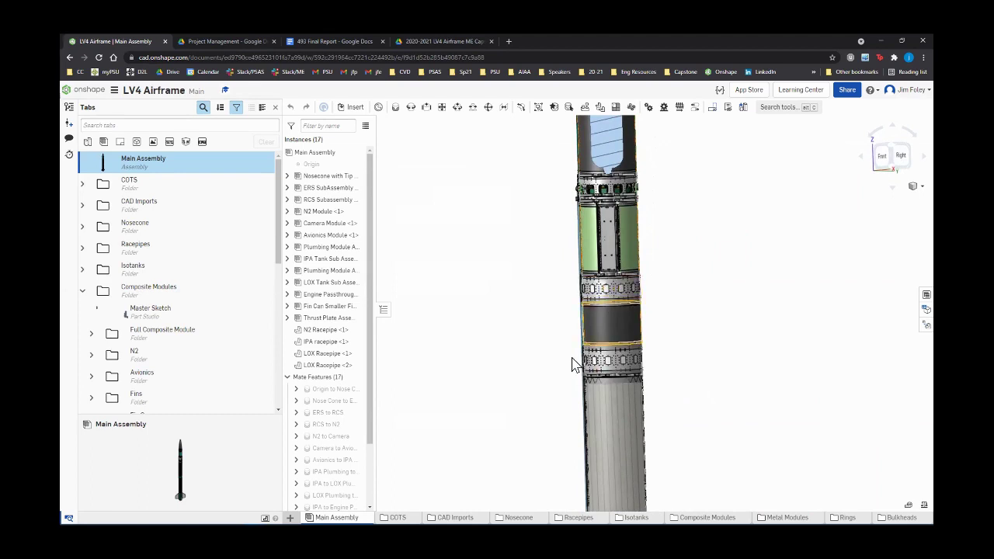
pyautogui.scroll(3, 572, 365)
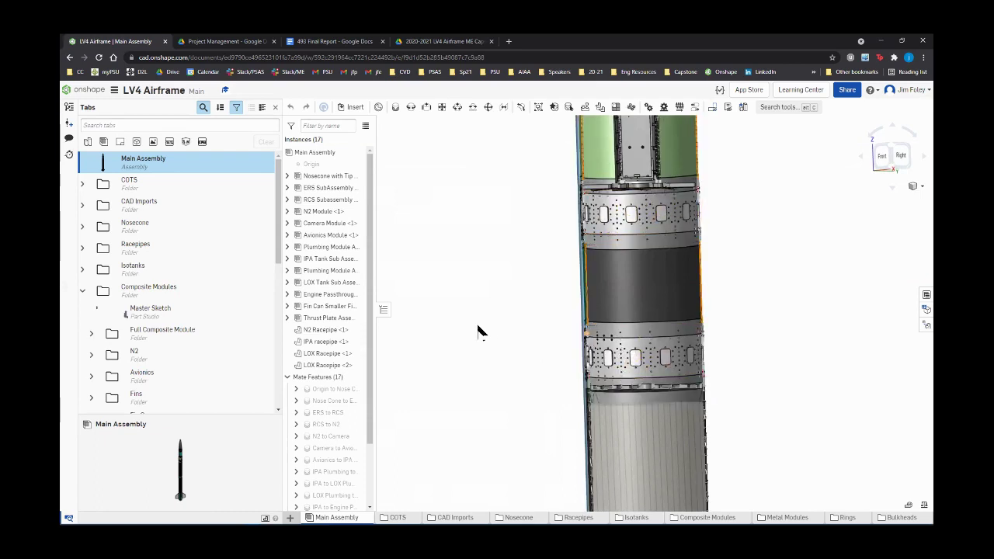
pyautogui.press('Right')
pyautogui.press('Right')
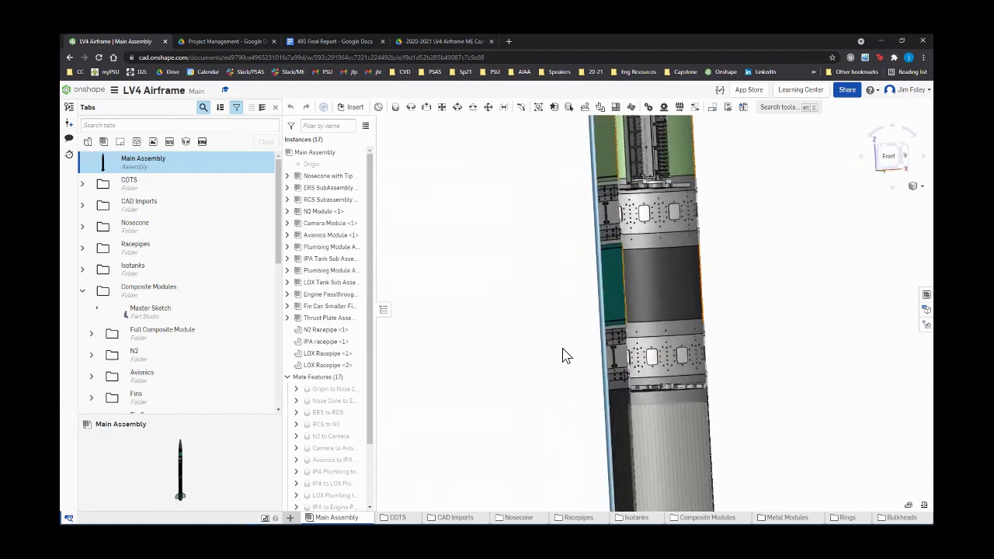
pyautogui.press('Right')
pyautogui.press('Right')
pyautogui.press('Right')
pyautogui.press('Right')
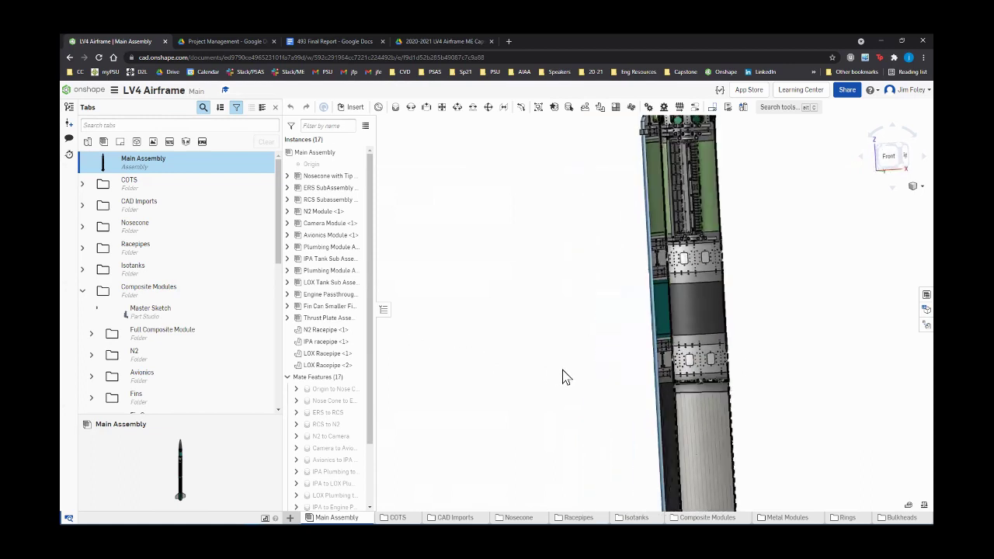
pyautogui.press('Right')
pyautogui.press('Right')
pyautogui.press('Right')
pyautogui.press('Right')
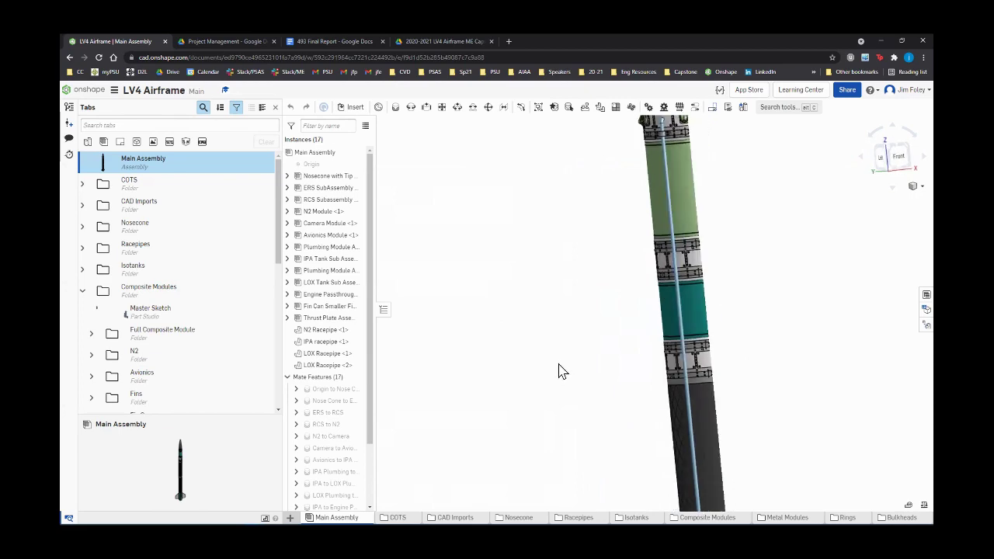
# Return to the cut side of the upper plumbing module and view its interior and perforated rings from different angles
pyautogui.press('Right')
pyautogui.press('Right')
pyautogui.press('Right')
pyautogui.press('Right')
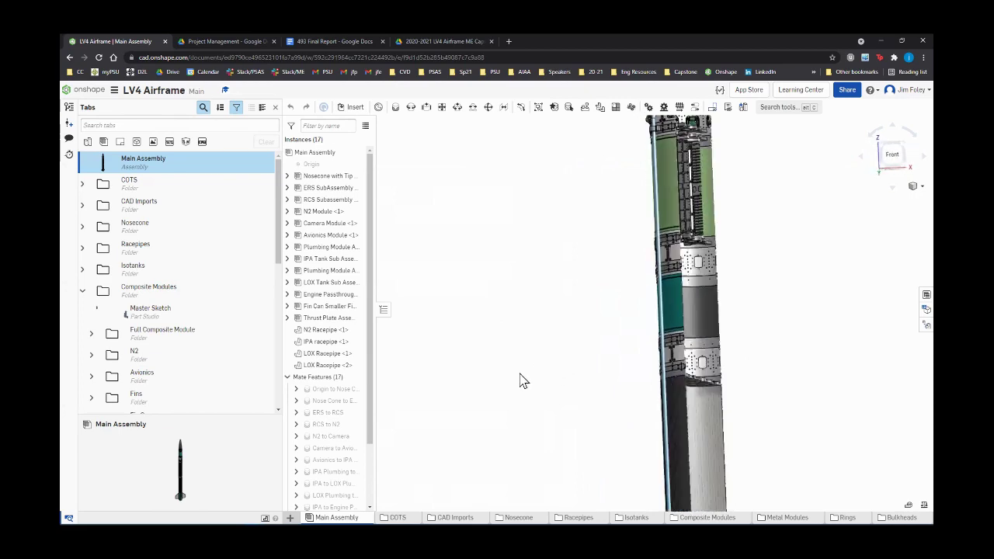
pyautogui.press('Right')
pyautogui.press('Right')
pyautogui.press('Right')
pyautogui.press('Right')
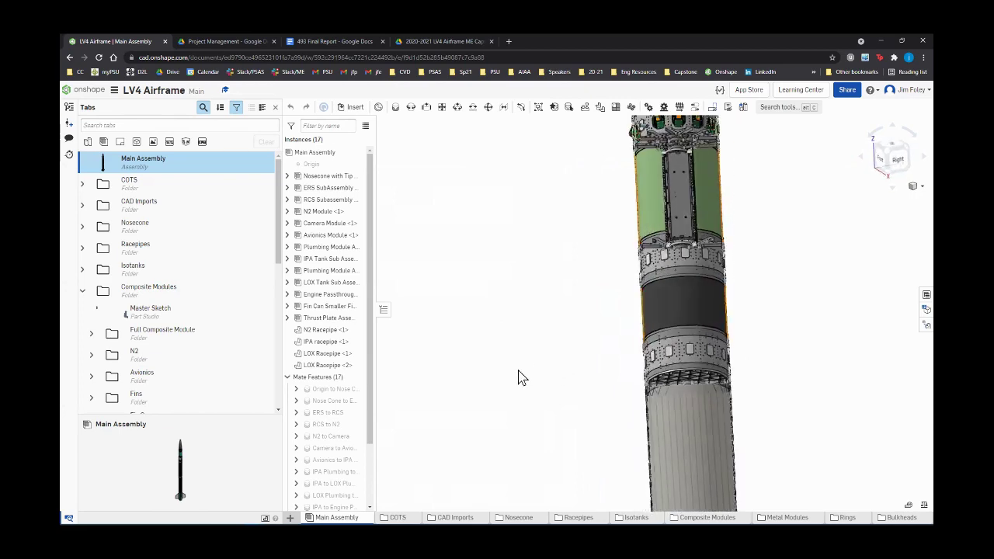
pyautogui.press('Right')
pyautogui.press('Right')
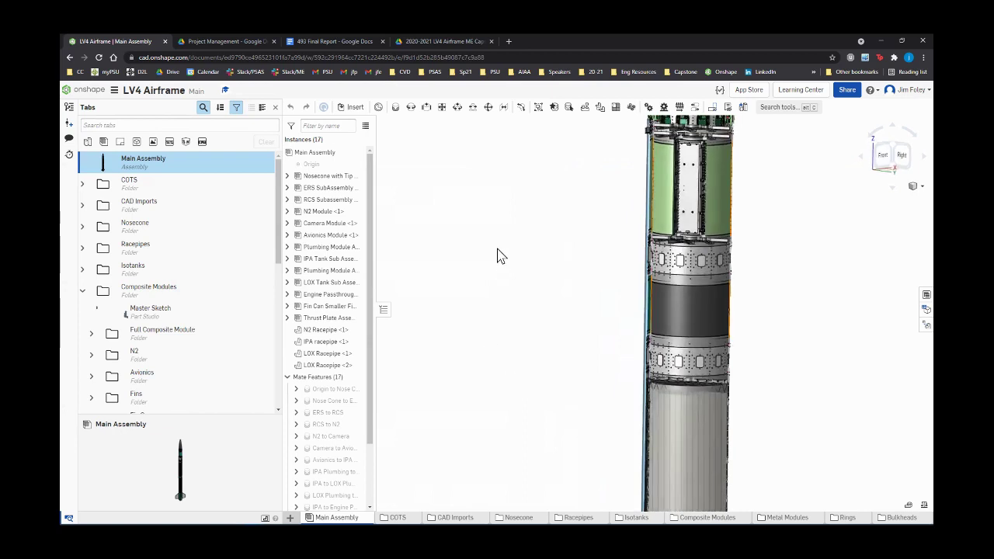
# Examine the long IPA tank and its upper bulkhead in section, plus the racepipe along the modules' outer side
pyautogui.scroll(-2, 560, 390)
pyautogui.scroll(-2, 558, 419)
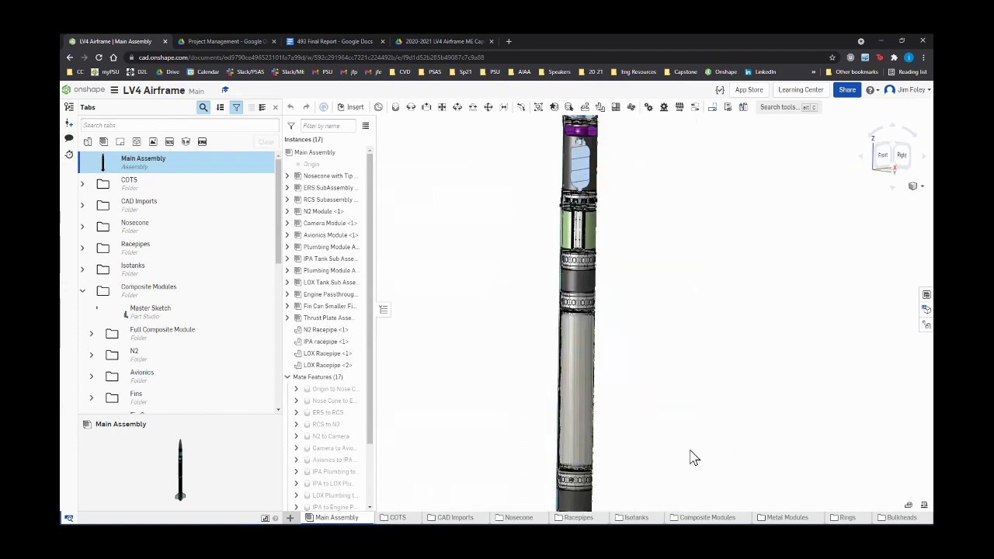
pyautogui.moveTo(694, 458); pyautogui.dragTo(505, 362, button='right')
pyautogui.scroll(2, 582, 435)
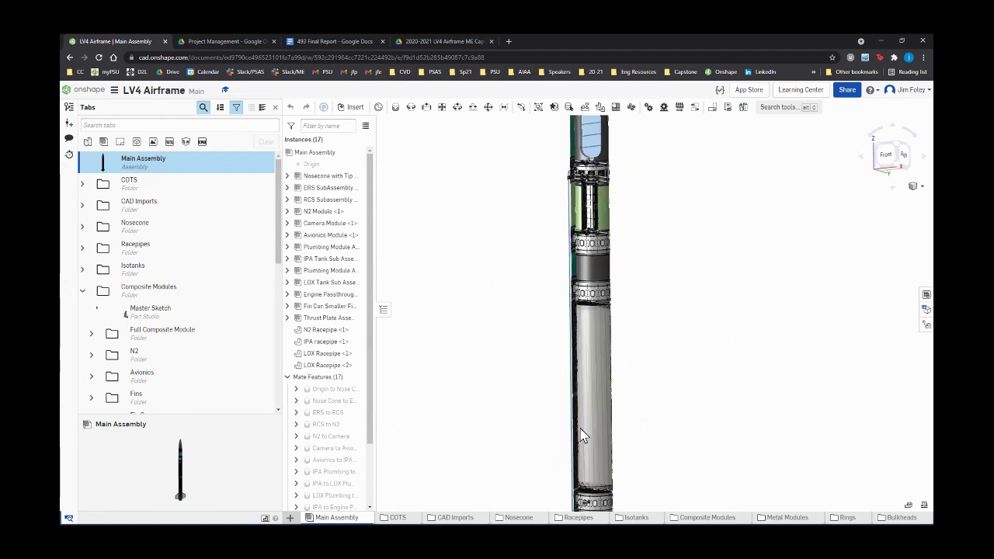
pyautogui.scroll(5, 618, 353)
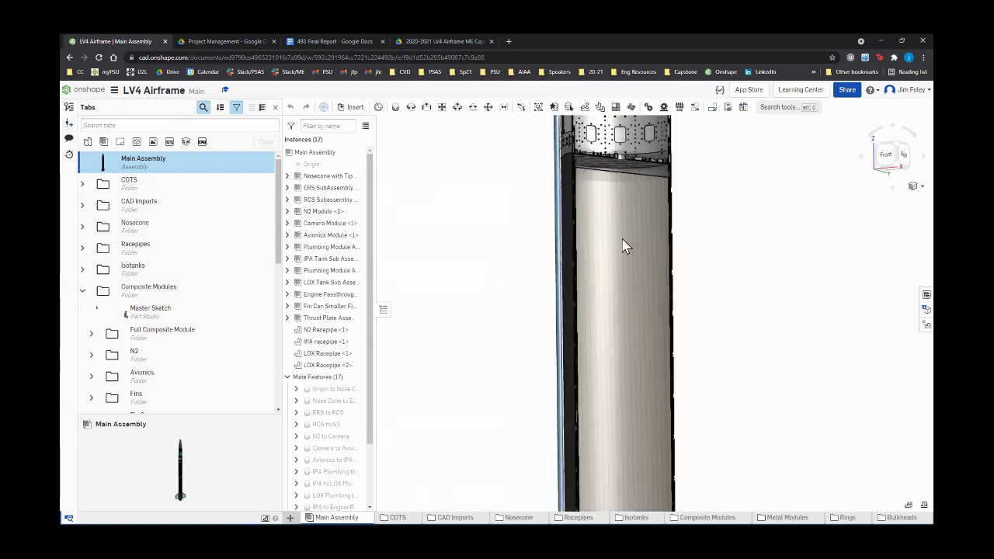
pyautogui.moveTo(719, 282)
pyautogui.mouseDown(button='right')
pyautogui.moveTo(732, 277)
pyautogui.moveTo(732, 295)
pyautogui.mouseUp(button='right')
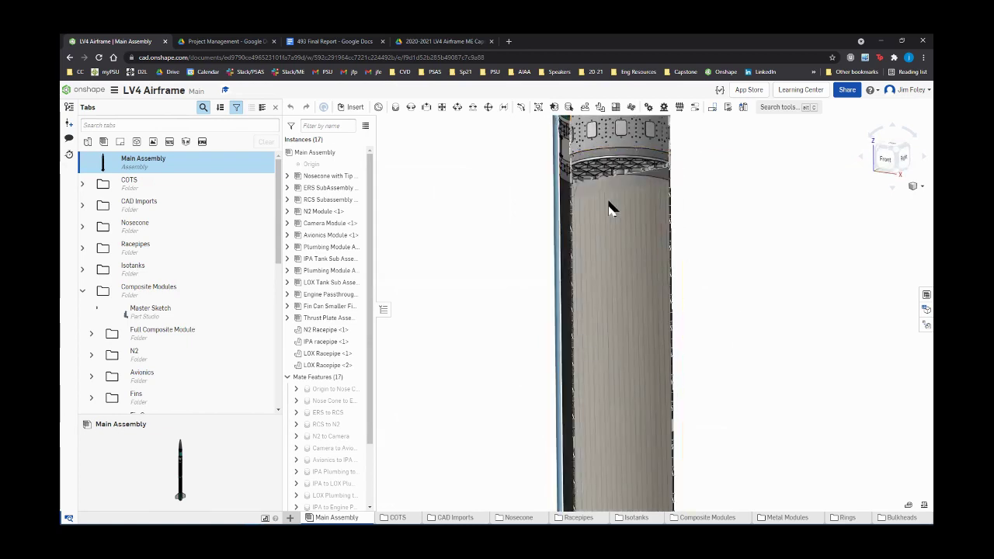
pyautogui.scroll(-5, 725, 218)
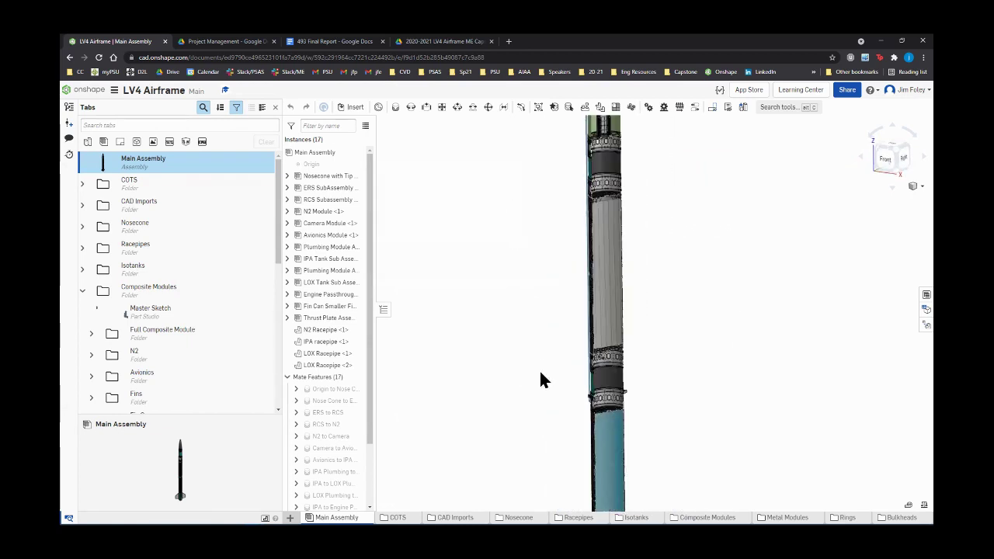
pyautogui.moveTo(550, 409)
pyautogui.mouseDown(button='right')
pyautogui.moveTo(573, 409)
pyautogui.moveTo(573, 399)
pyautogui.moveTo(596, 388)
pyautogui.moveTo(577, 398)
pyautogui.mouseUp(button='right')
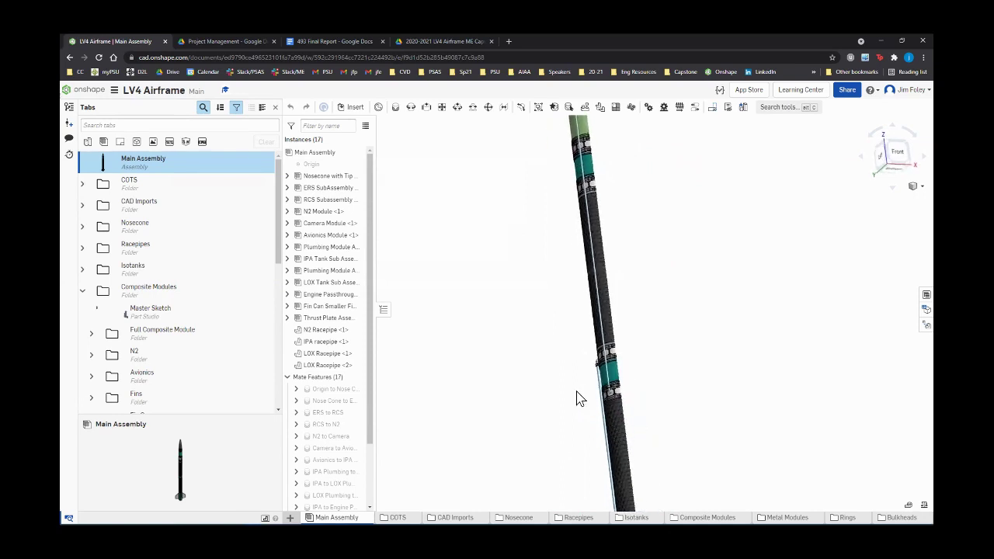
# Open the IPA Tank Sub Assembly from the IPA Tank folder inside Isotanks
pyautogui.hotkey('shift', '1')
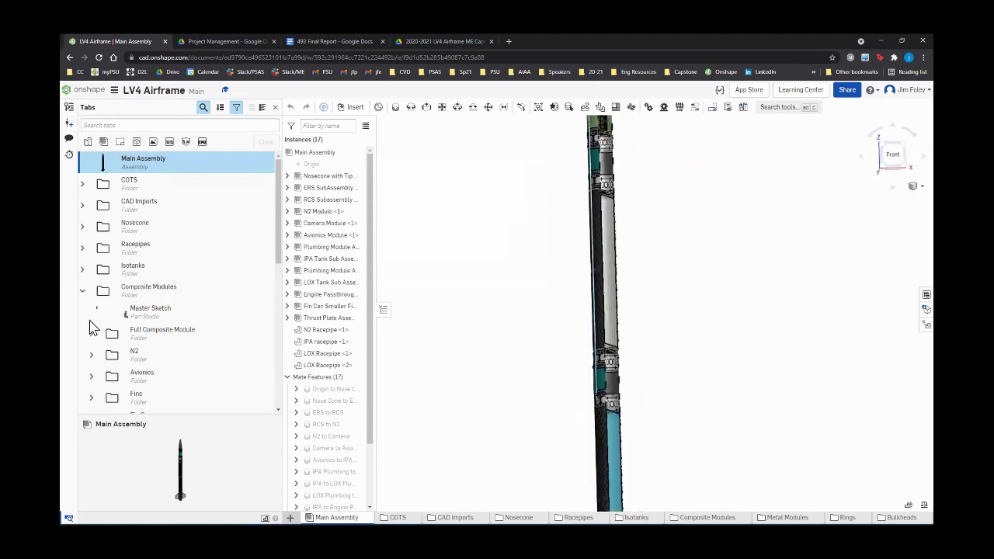
pyautogui.click(80, 271)
pyautogui.click(133, 311)
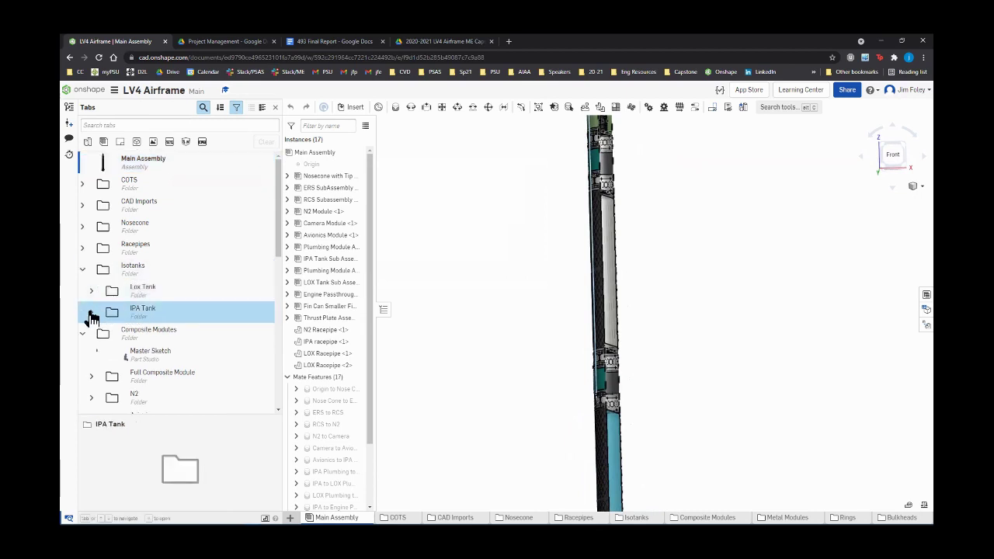
pyautogui.click(91, 316)
pyautogui.scroll(-2, 166, 282)
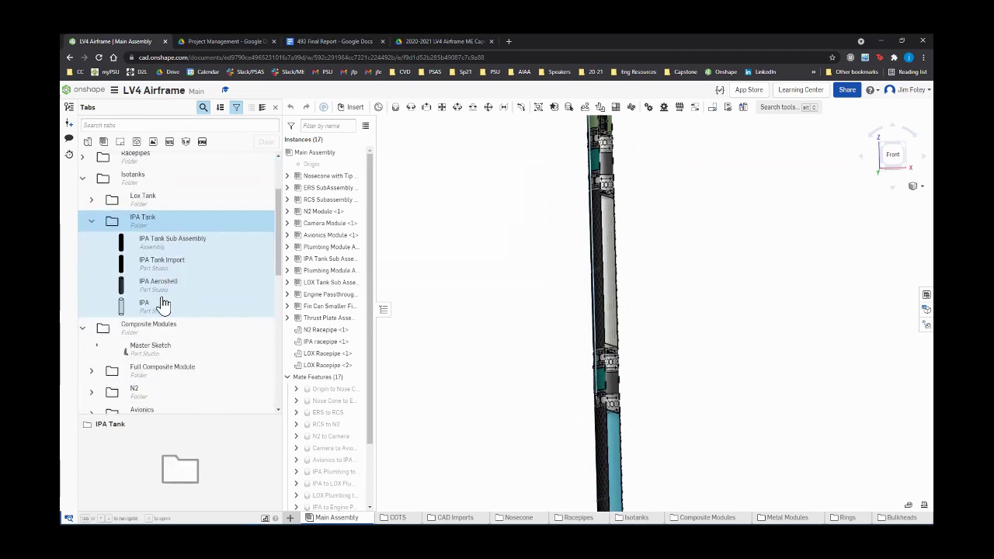
pyautogui.doubleClick(143, 242)
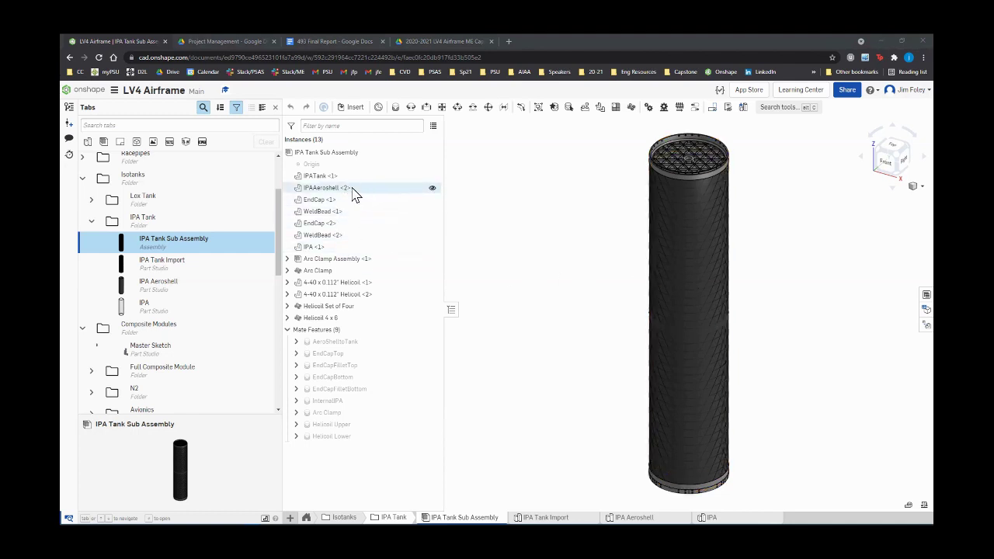
# Hide the IPAAeroshell part to expose the triangular isogrid on the IPA tank's outer wall
pyautogui.click(431, 188)
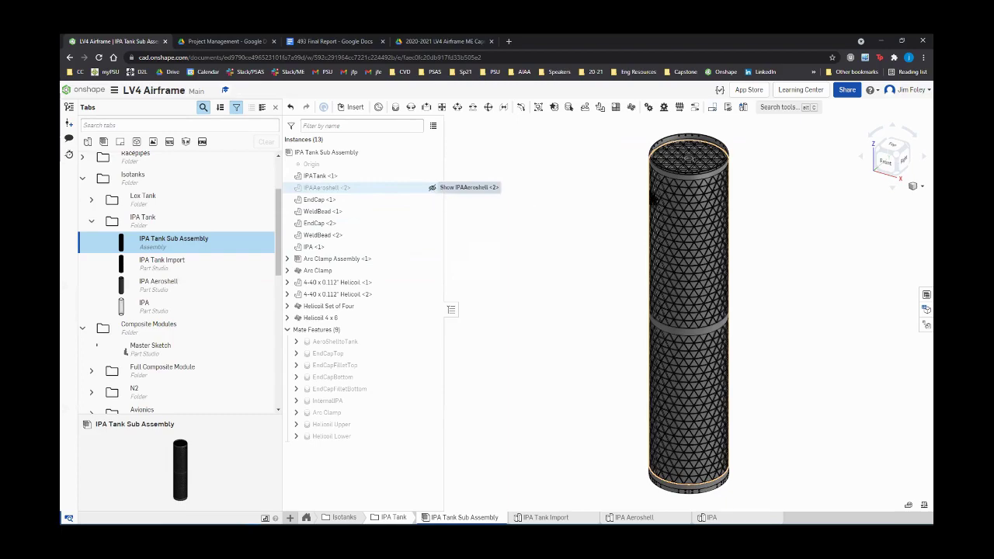
pyautogui.scroll(5, 676, 178)
pyautogui.scroll(4, 674, 208)
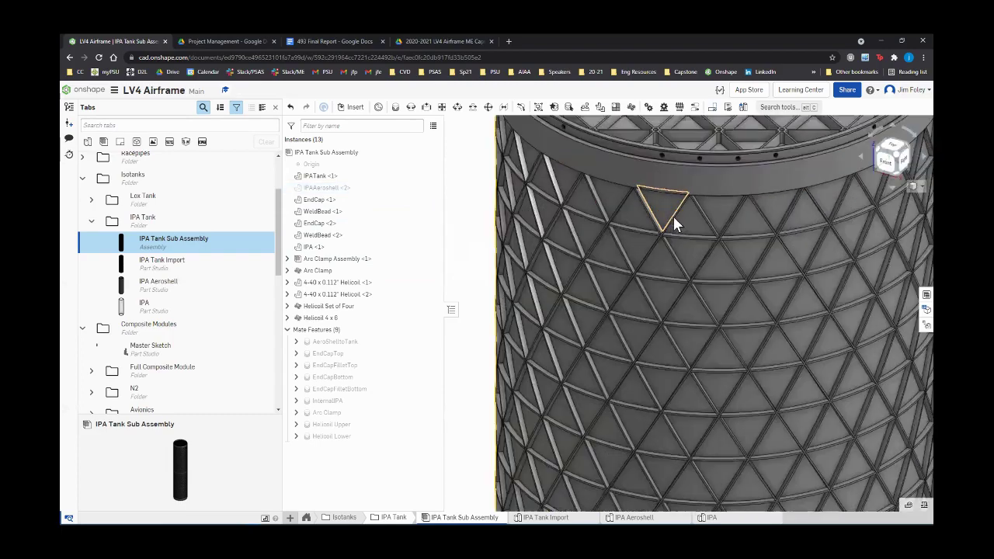
pyautogui.scroll(3, 694, 274)
pyautogui.hotkey('shift', '1')
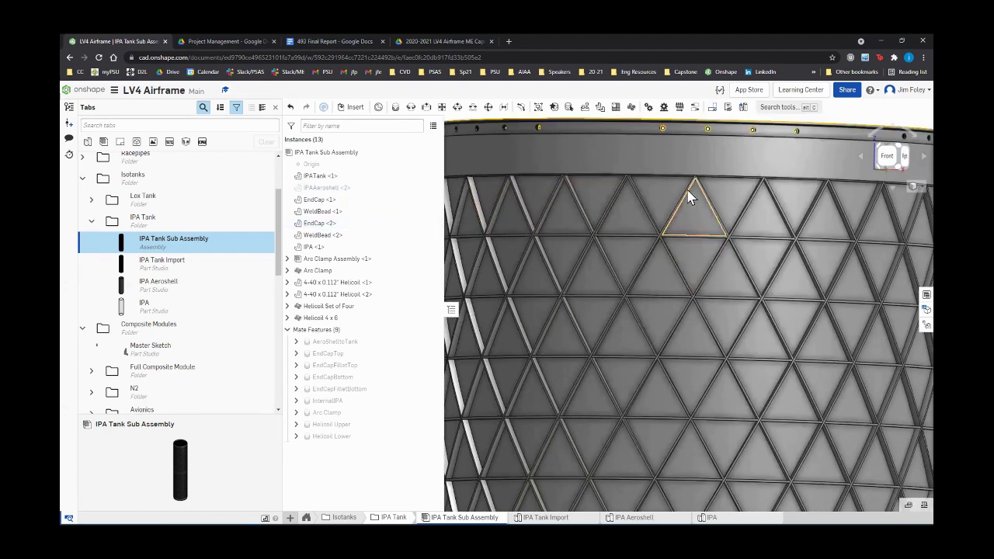
# Examine the ribs and rib joints of a triangular pocket just below the tank's upper band
pyautogui.scroll(5, 694, 180)
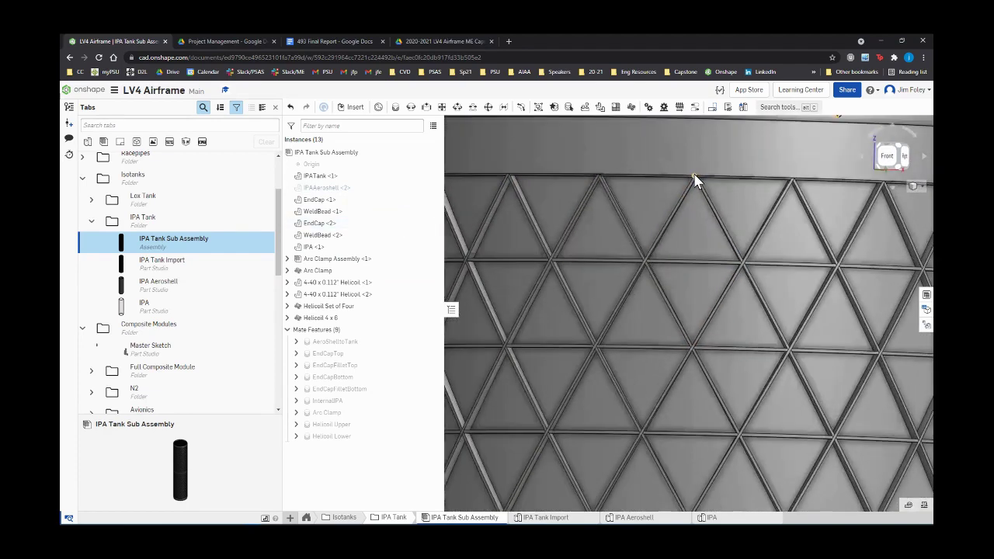
pyautogui.scroll(-2, 697, 284)
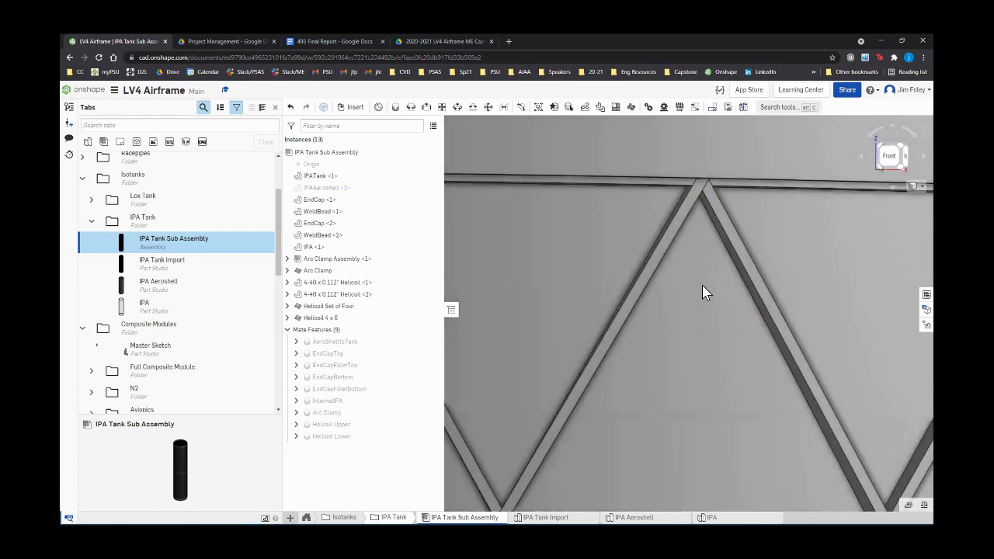
pyautogui.scroll(2, 696, 284)
pyautogui.moveTo(696, 284); pyautogui.dragTo(688, 285, button='right')
pyautogui.scroll(-2, 688, 284)
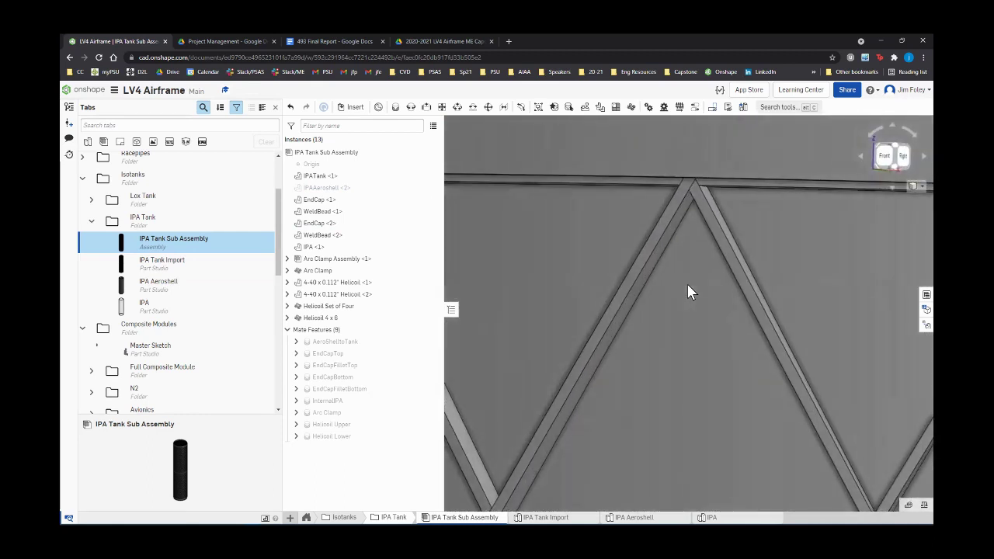
pyautogui.scroll(2, 692, 292)
pyautogui.scroll(-3, 692, 285)
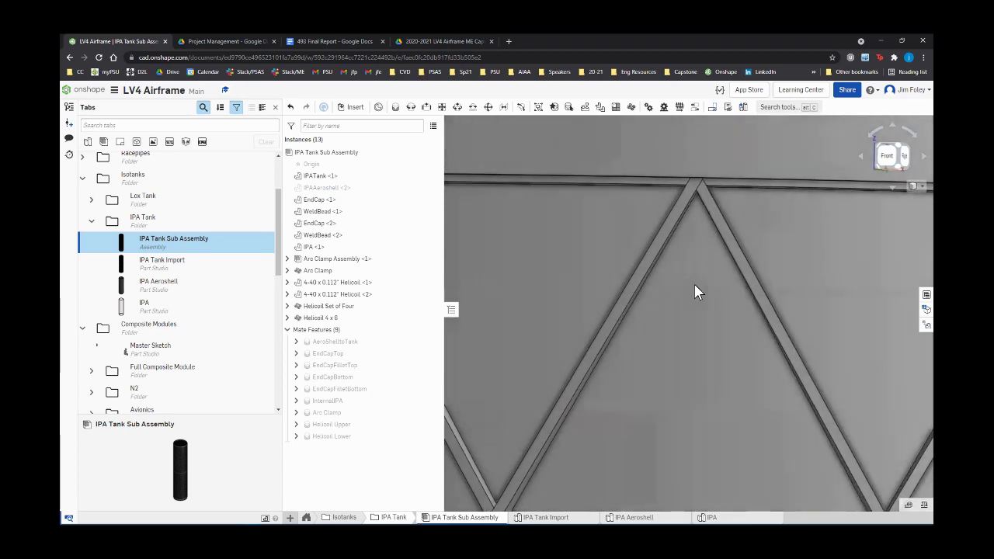
pyautogui.scroll(3, 695, 285)
pyautogui.scroll(-5, 688, 277)
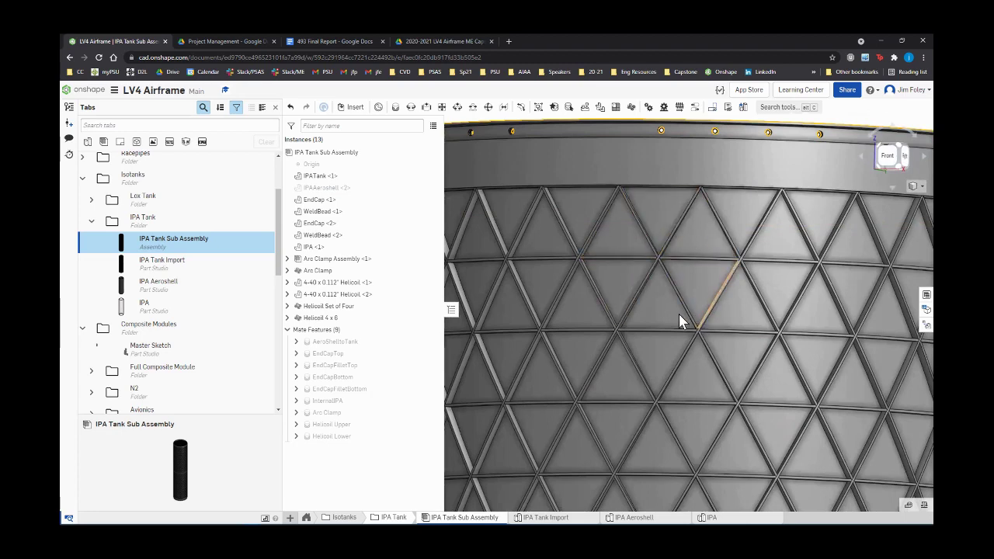
# Examine the isogrid along the tank's upper half, from the top rim to the plain middle band
pyautogui.scroll(-5, 668, 318)
pyautogui.scroll(-3, 655, 159)
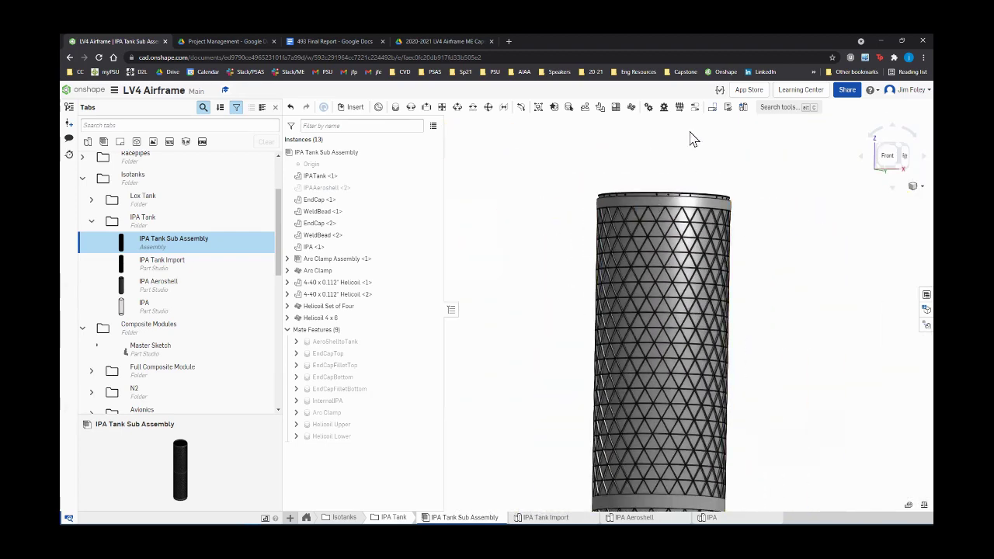
pyautogui.moveTo(614, 337); pyautogui.dragTo(594, 319, button='middle')
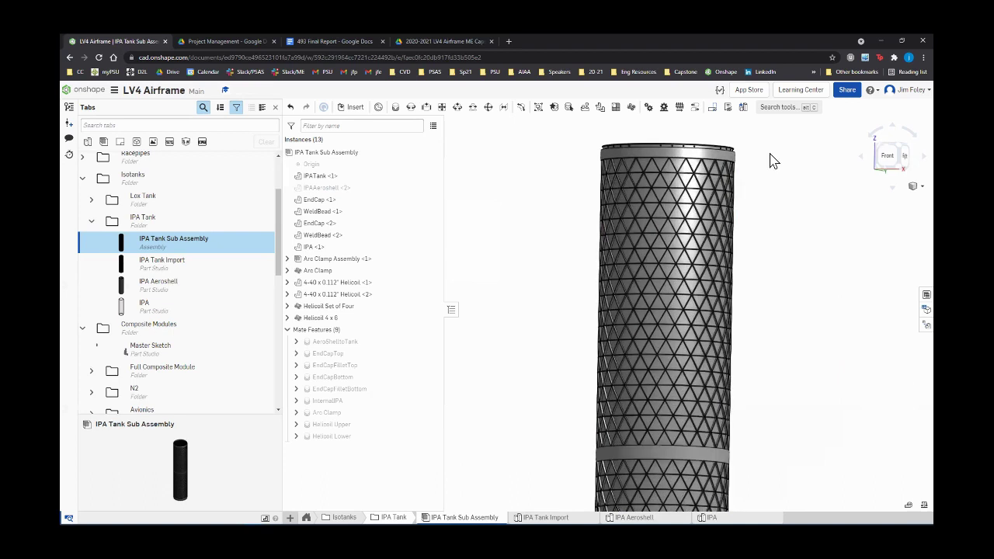
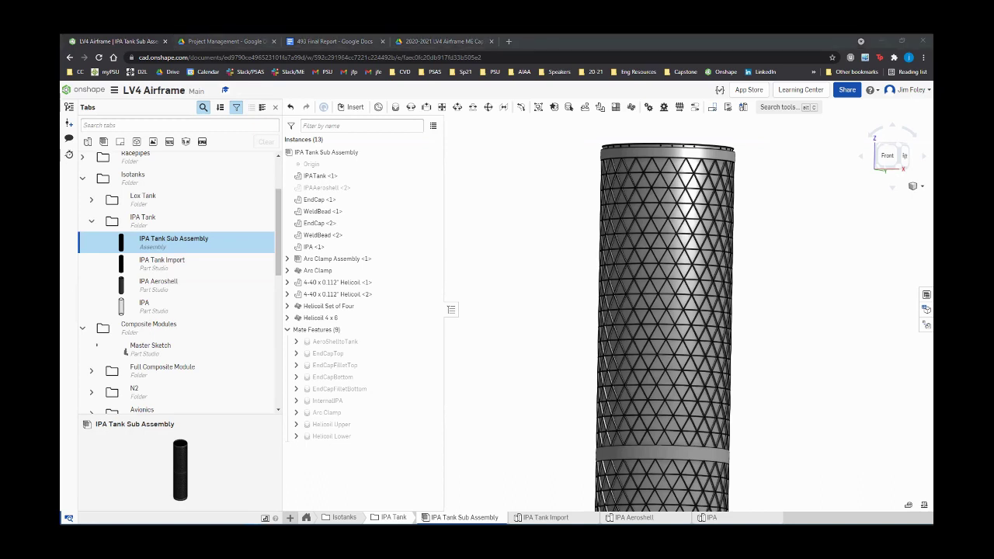
pyautogui.scroll(2, 717, 369)
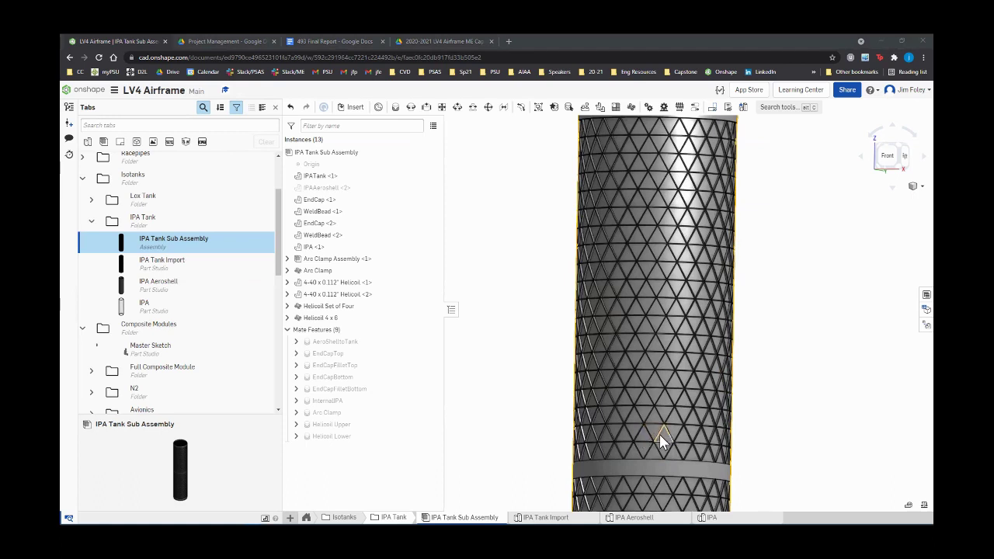
pyautogui.scroll(-2, 659, 497)
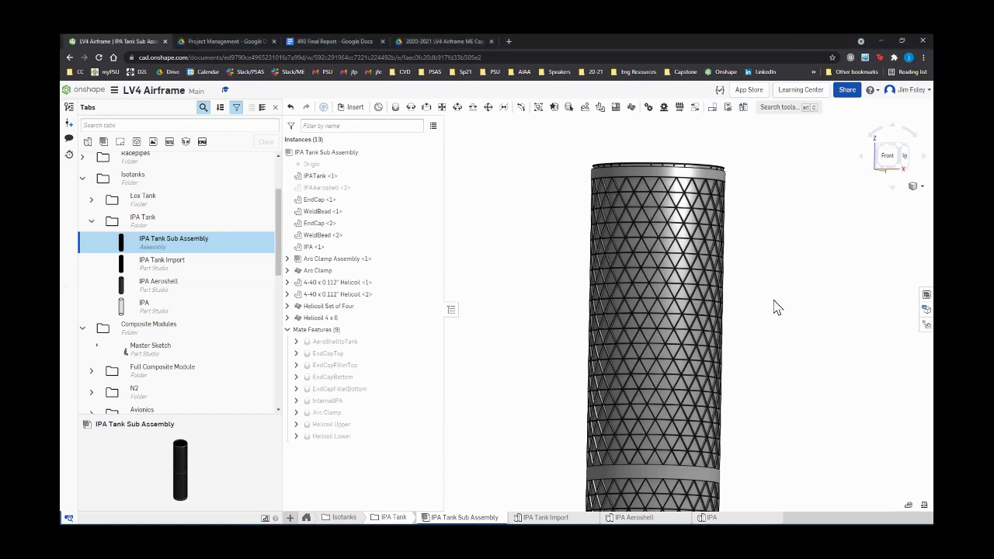
# Examine the ribbed end cap and its central port at the top of the IPA tank
pyautogui.hotkey('shift', '7')
pyautogui.scroll(5, 641, 144)
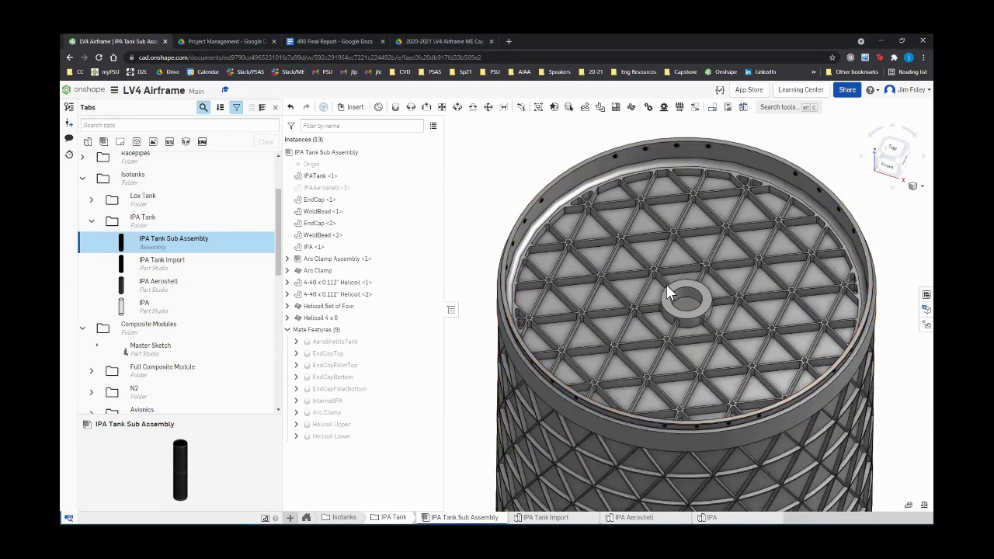
pyautogui.scroll(-5, 666, 284)
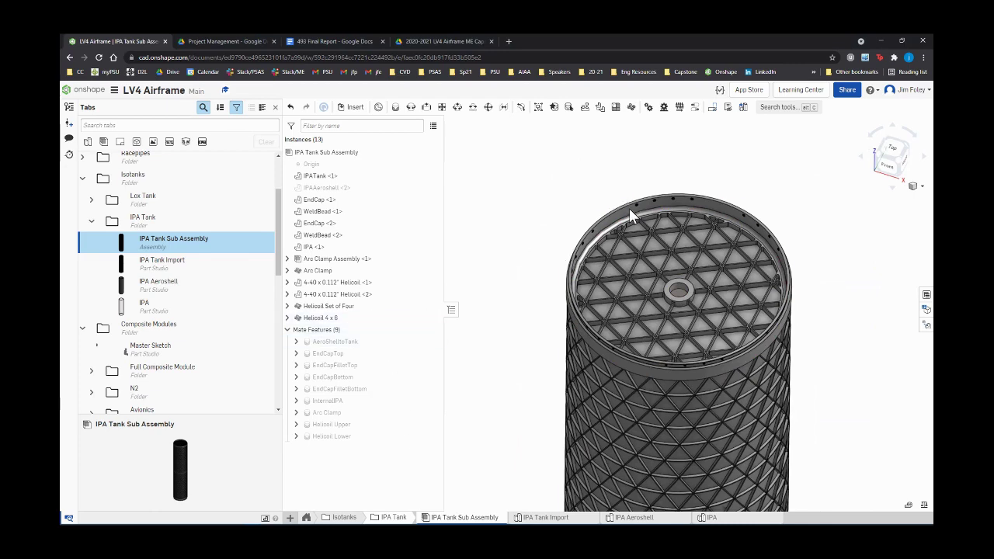
pyautogui.scroll(3, 629, 209)
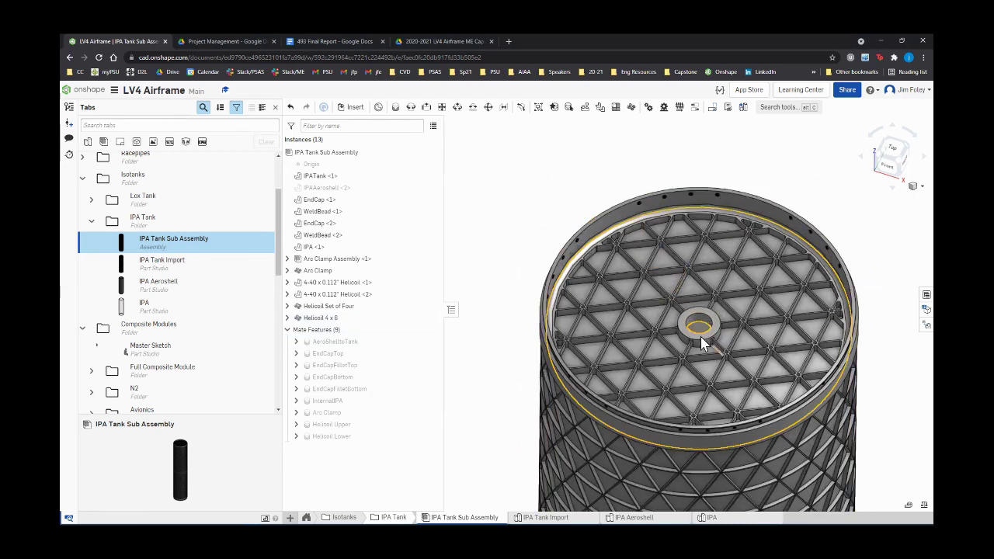
# Inspect the plain band at the tank's middle and the isogrid pockets above and below it
pyautogui.scroll(-5, 699, 264)
pyautogui.scroll(8, 694, 402)
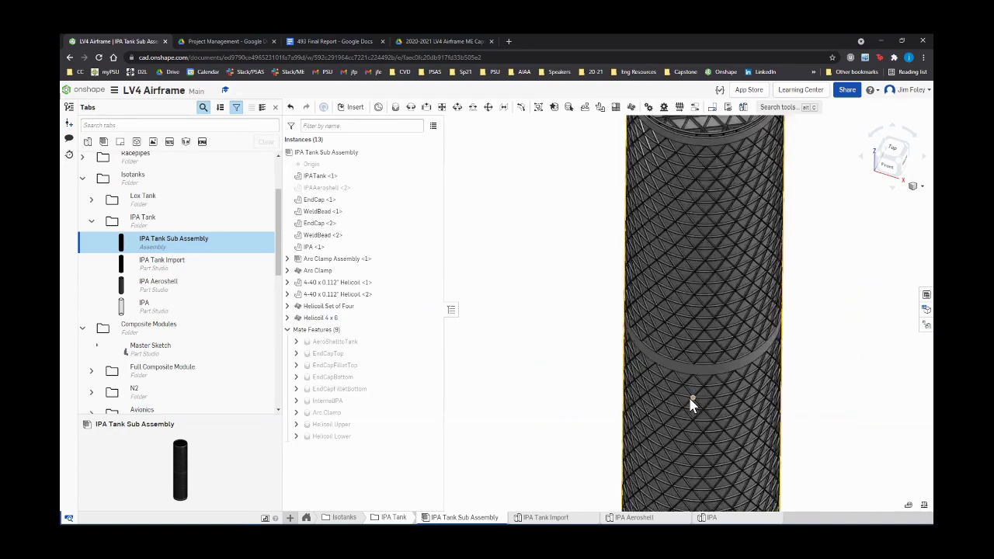
pyautogui.moveTo(687, 380); pyautogui.dragTo(683, 368, button='right')
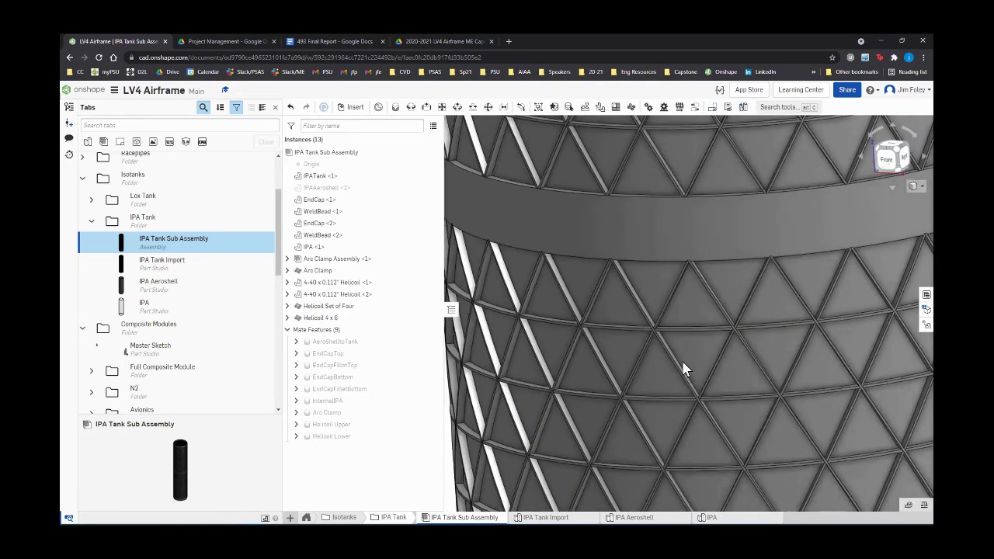
pyautogui.moveTo(690, 215); pyautogui.dragTo(672, 251, button='right')
pyautogui.scroll(-5, 688, 239)
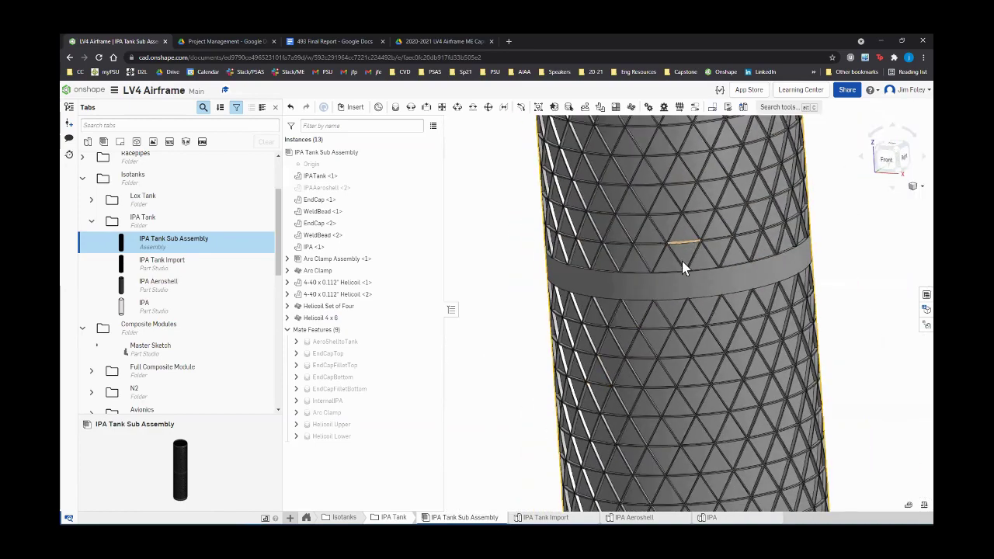
pyautogui.scroll(4, 683, 271)
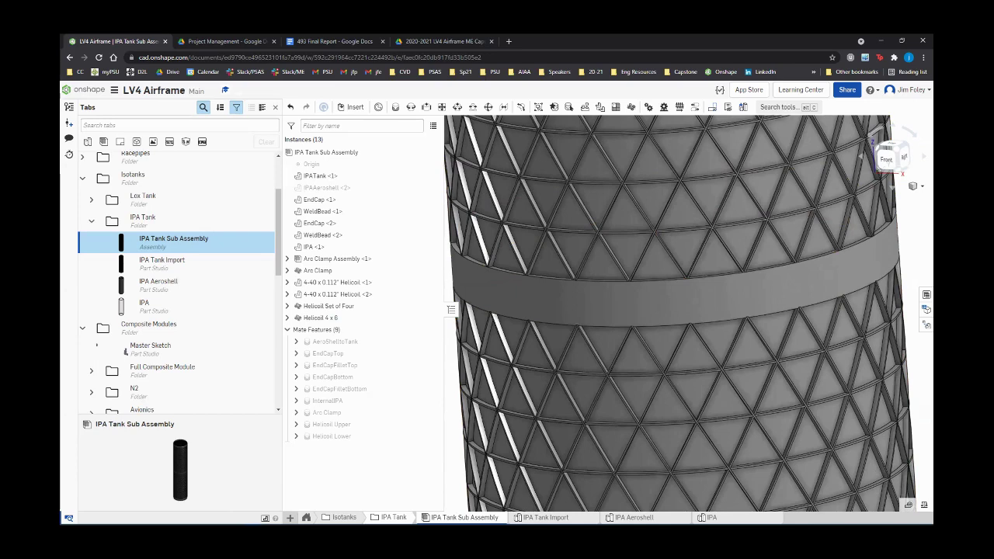
pyautogui.scroll(-5, 572, 381)
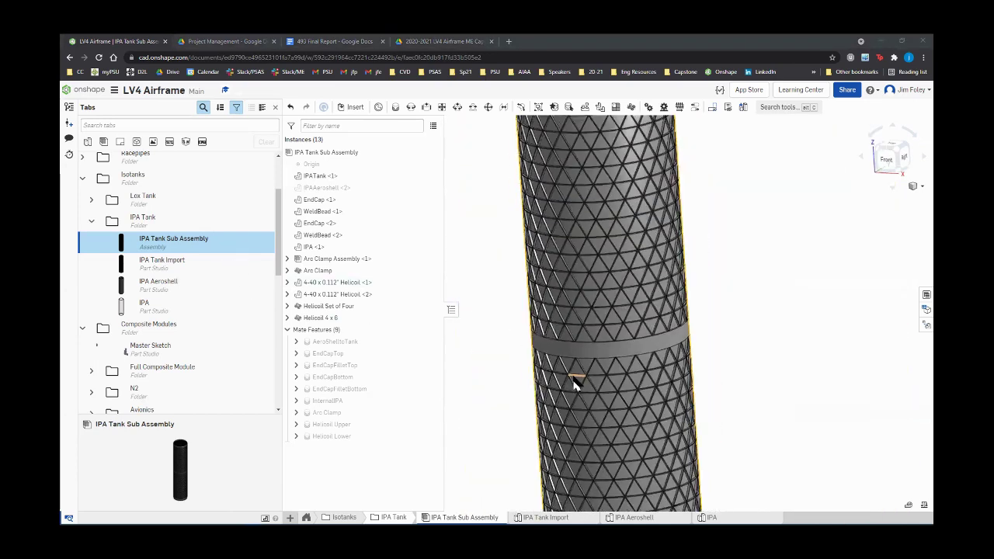
pyautogui.scroll(-3, 574, 384)
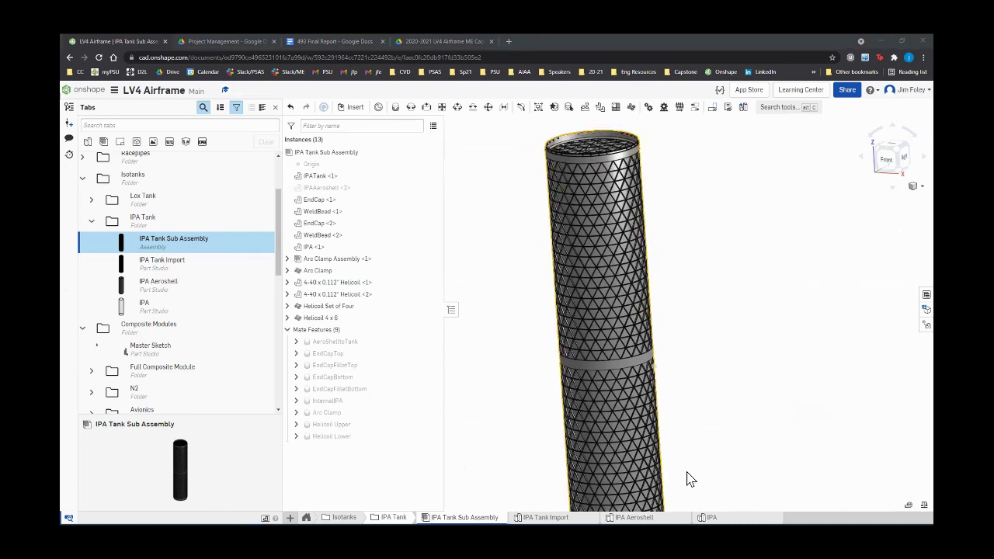
# Inspect the weld bead joining the upper end cap to the inside of the tank wall
pyautogui.moveTo(607, 189)
pyautogui.mouseDown(button='right')
pyautogui.moveTo(608, 228)
pyautogui.moveTo(610, 208)
pyautogui.mouseUp(button='right')
pyautogui.scroll(5, 600, 269)
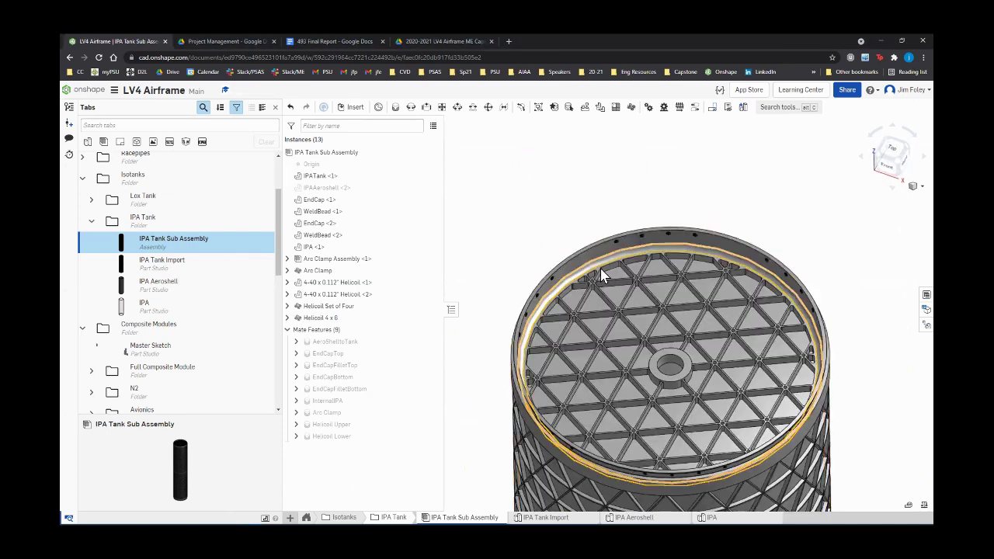
pyautogui.scroll(6, 599, 267)
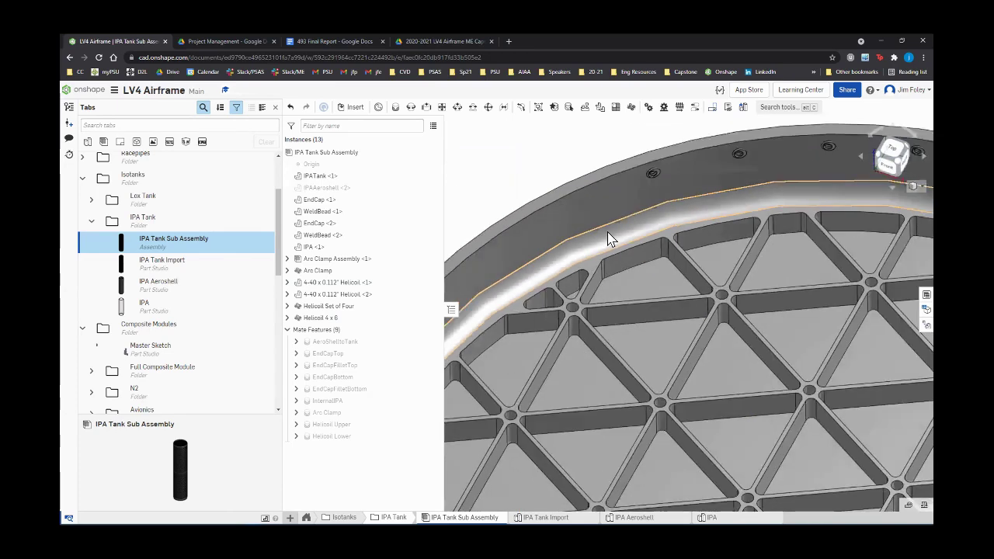
pyautogui.scroll(-8, 610, 236)
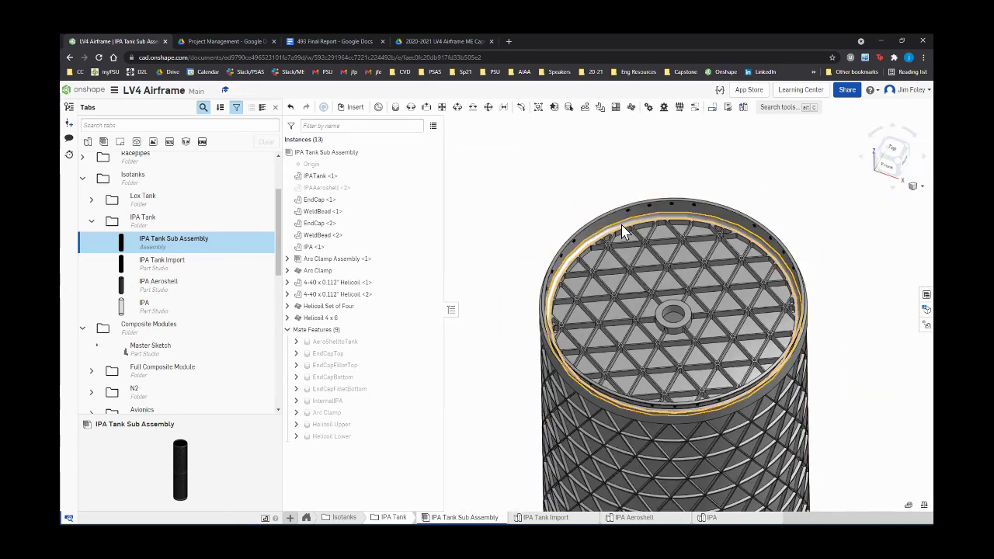
pyautogui.scroll(2, 616, 232)
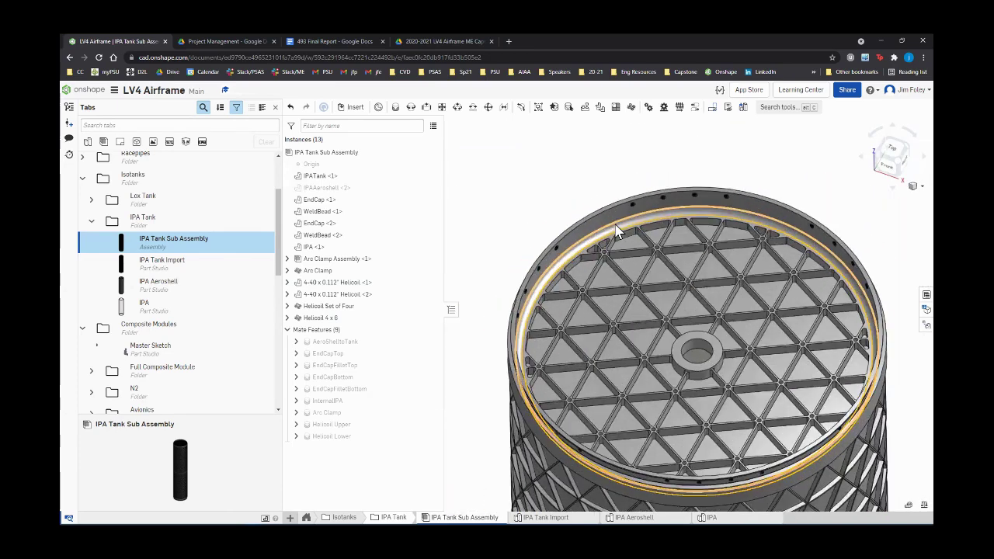
pyautogui.scroll(-2, 536, 291)
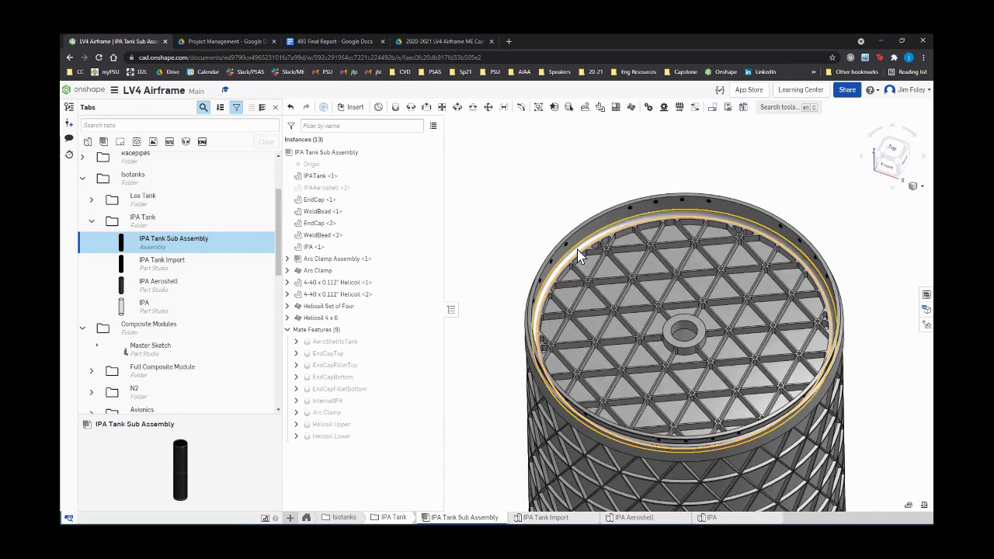
pyautogui.scroll(-2, 626, 158)
pyautogui.moveTo(626, 158); pyautogui.dragTo(843, 384, button='right')
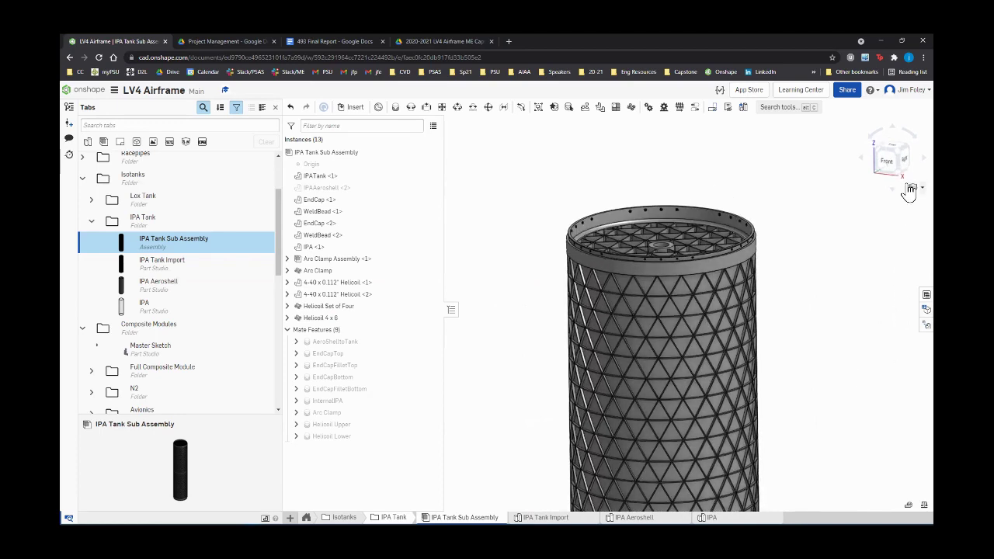
pyautogui.click(916, 187)
pyautogui.click(892, 354)
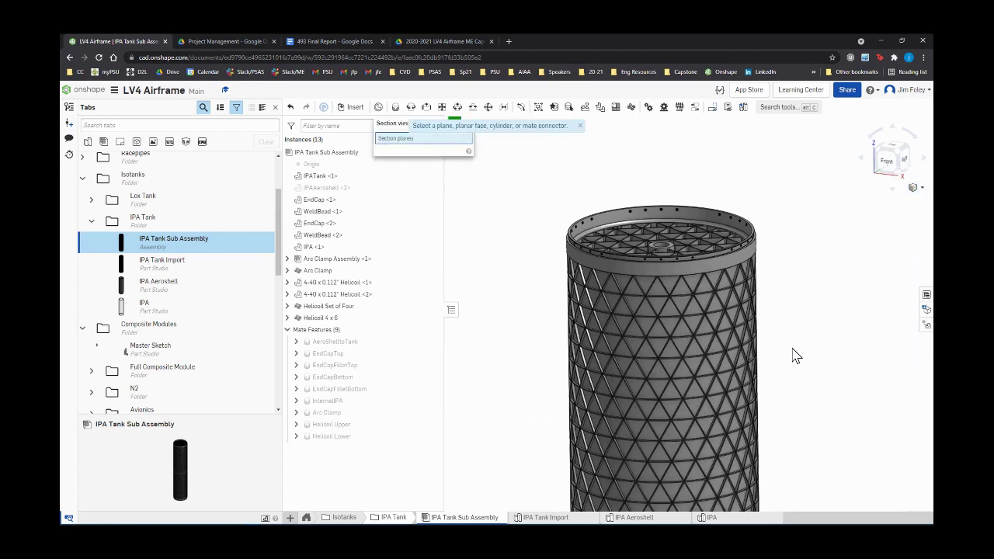
pyautogui.click(580, 125)
pyautogui.click(468, 125)
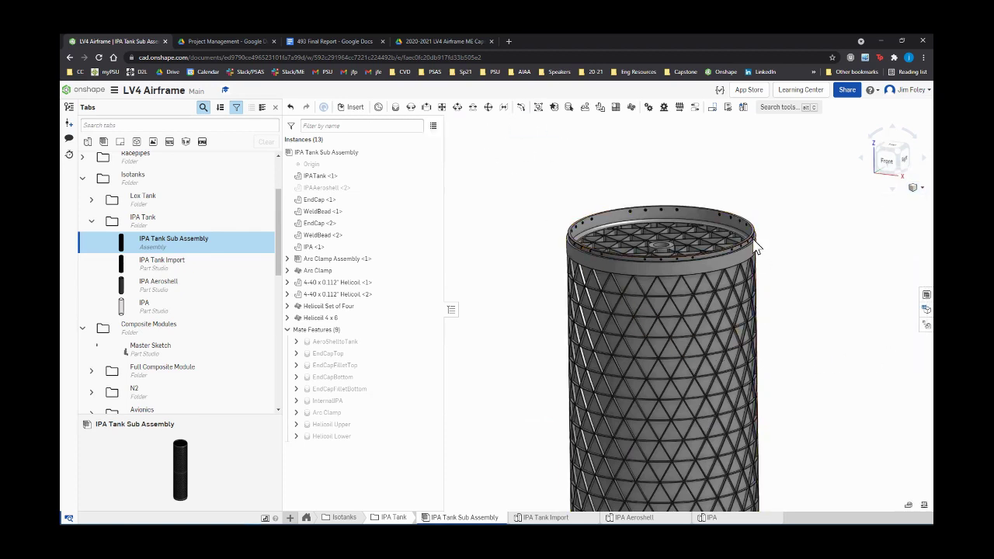
# Apply a section view lengthwise through the IPA tank subassembly, using the tank's cylindrical upper band as the section reference
pyautogui.click(677, 307)
pyautogui.click(730, 260)
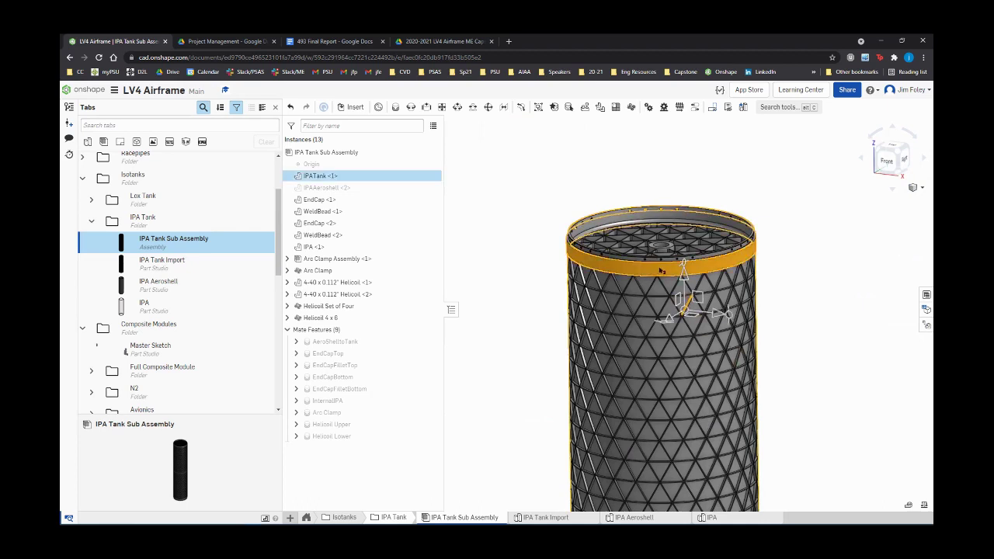
pyautogui.click(819, 286)
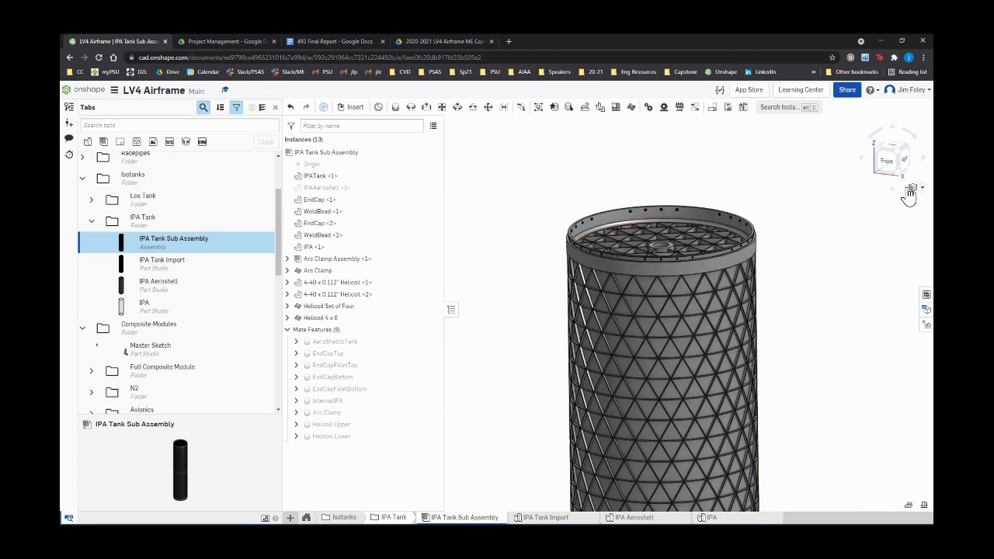
pyautogui.click(916, 187)
pyautogui.click(883, 351)
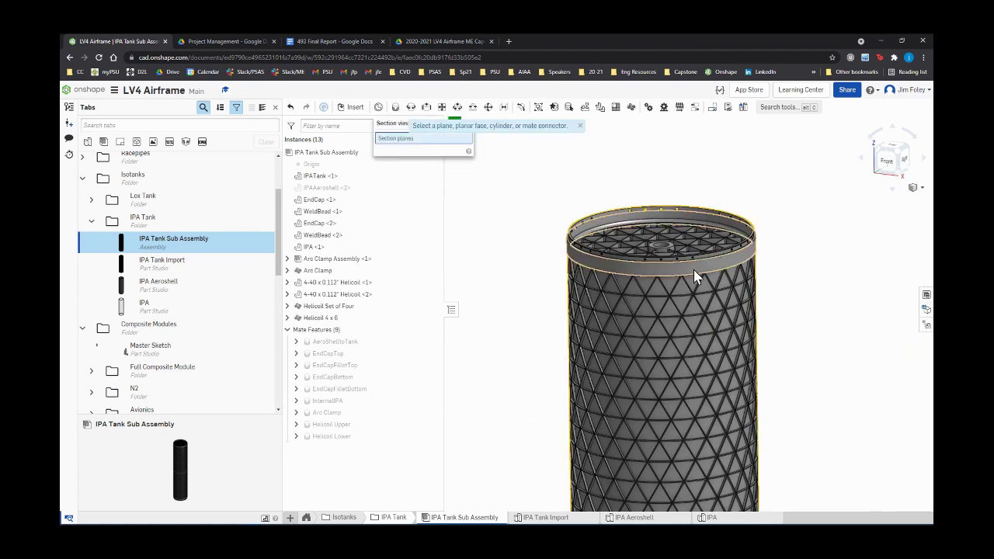
pyautogui.click(681, 276)
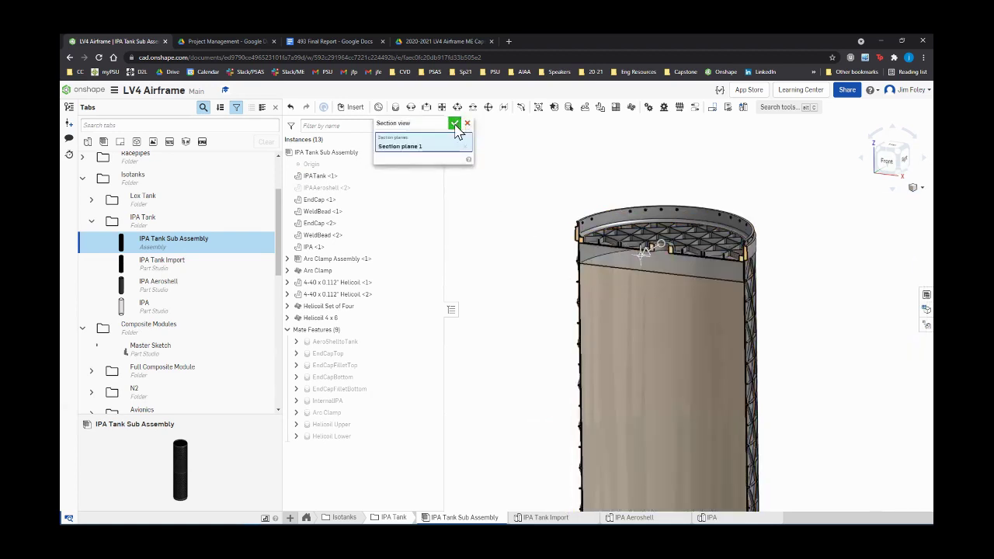
pyautogui.click(457, 125)
# Examine the sectioned tank wall and isogrid ribs where the wall meets the upper end cap
pyautogui.press('Up')
pyautogui.press('Up')
pyautogui.press('Up')
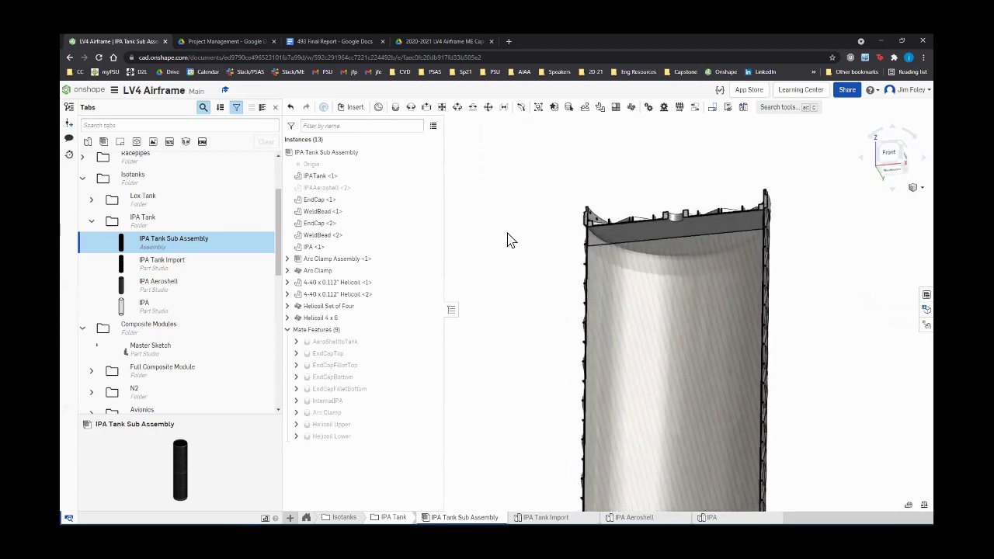
pyautogui.scroll(6, 632, 249)
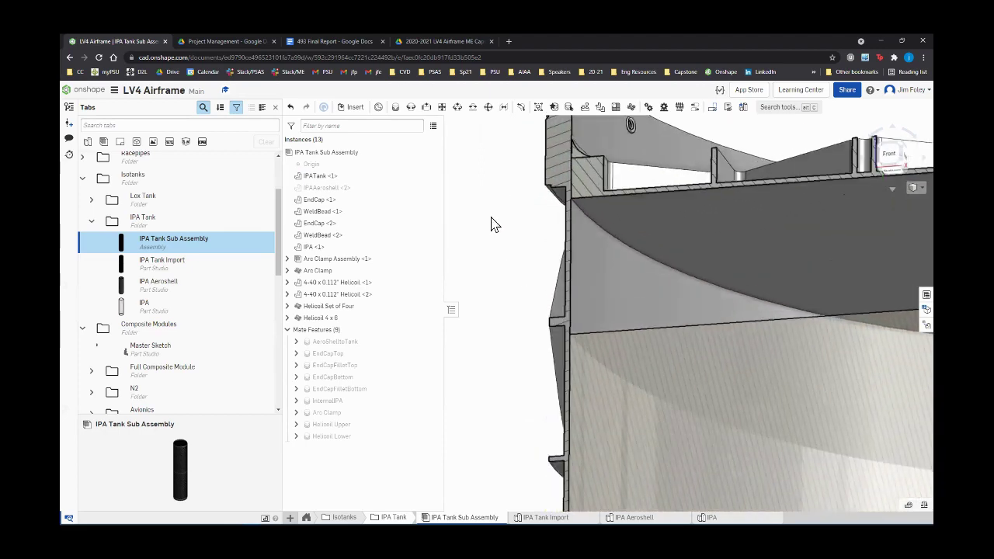
pyautogui.press('Up')
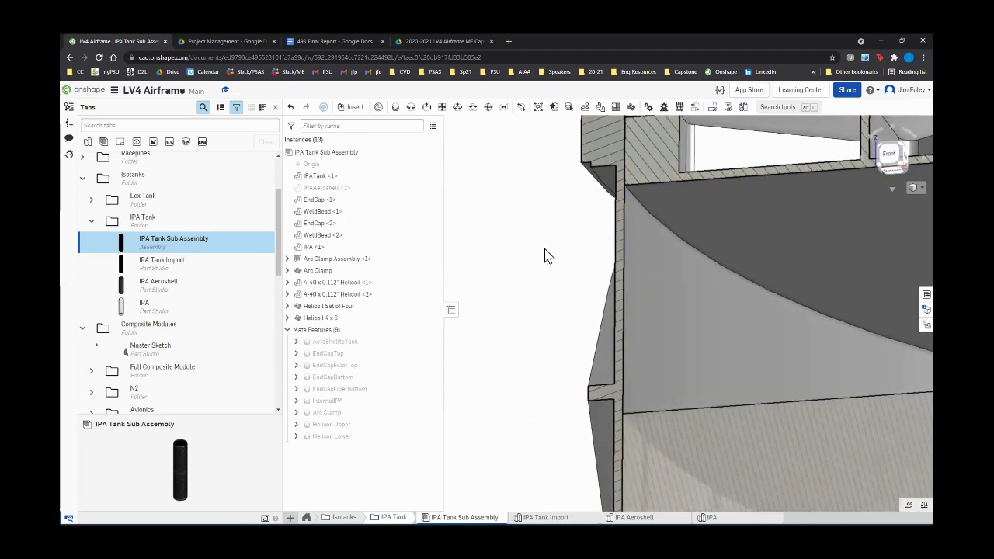
pyautogui.press('Up')
pyautogui.press('Up')
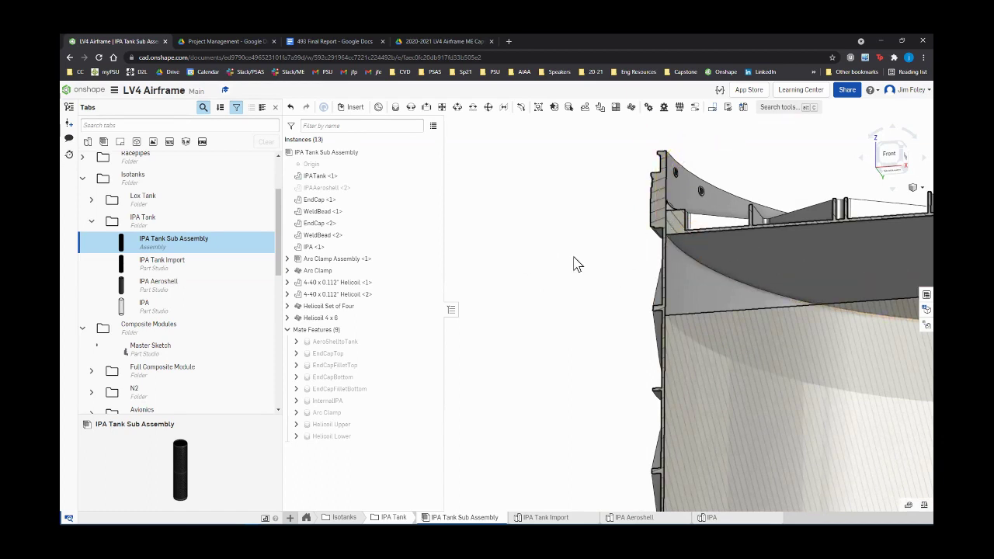
# Inspect the cross-section of the upper end cap, its weld bead and the drilled rim from the front
pyautogui.moveTo(574, 264); pyautogui.dragTo(582, 268, button='right')
pyautogui.hotkey('shift', '1')
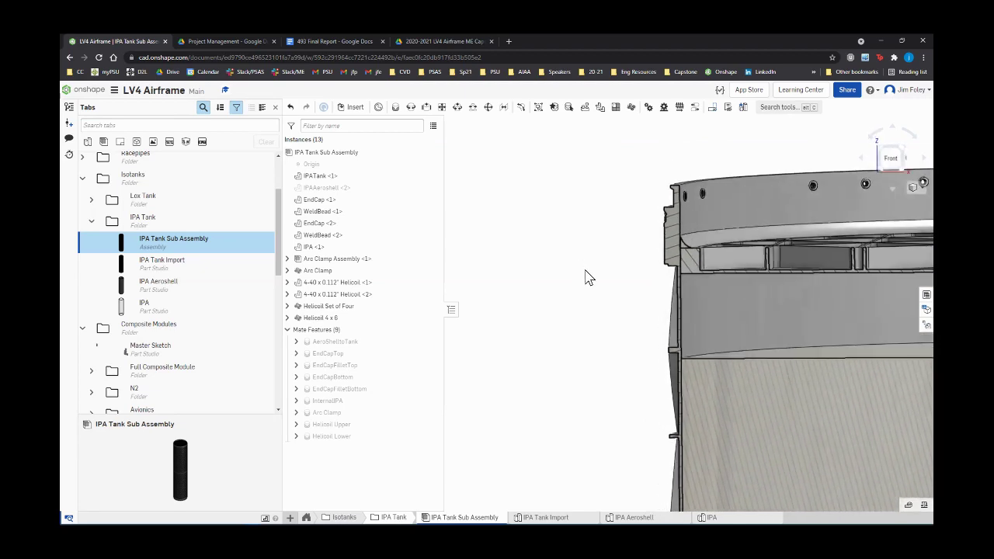
pyautogui.moveTo(563, 276); pyautogui.dragTo(484, 253, button='middle')
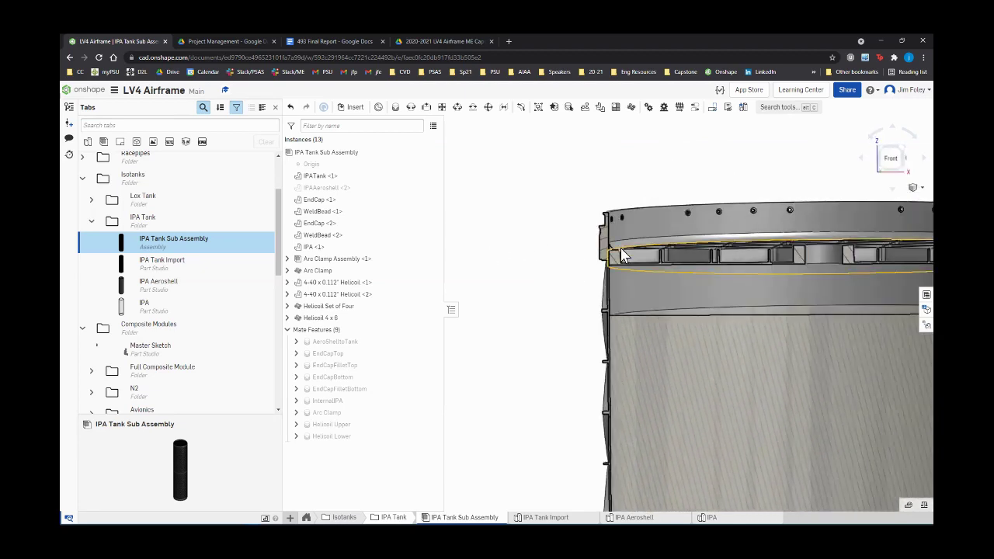
pyautogui.scroll(2, 614, 259)
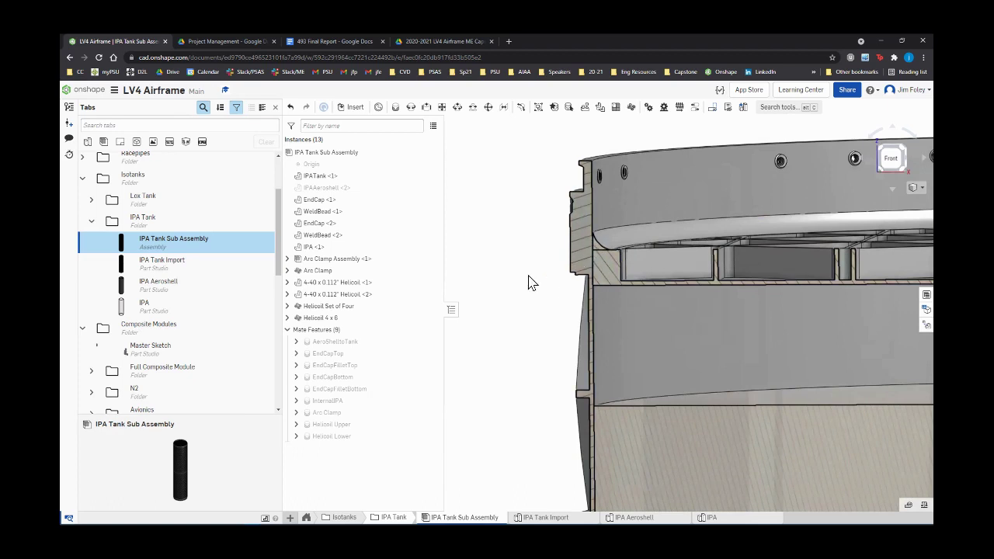
pyautogui.hotkey('shift', '1')
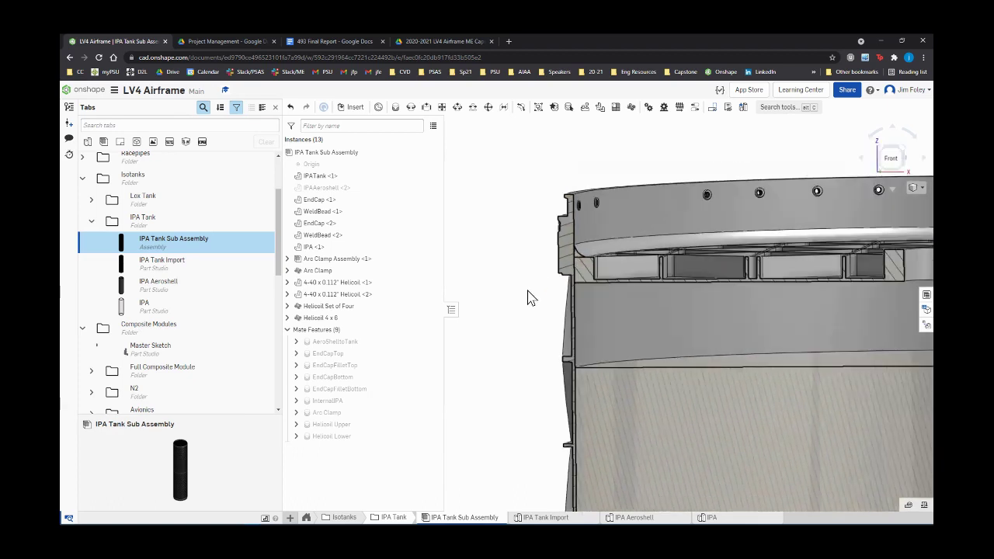
pyautogui.scroll(-3, 527, 298)
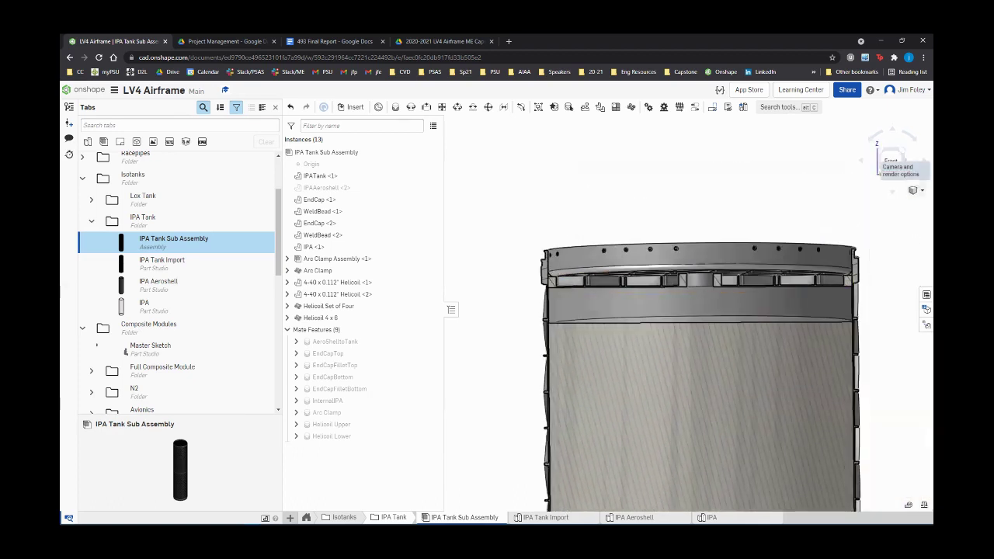
# Inspect the cross-section of the lower end cap and the arc clamps at the bottom of the tank
pyautogui.scroll(-5, 670, 191)
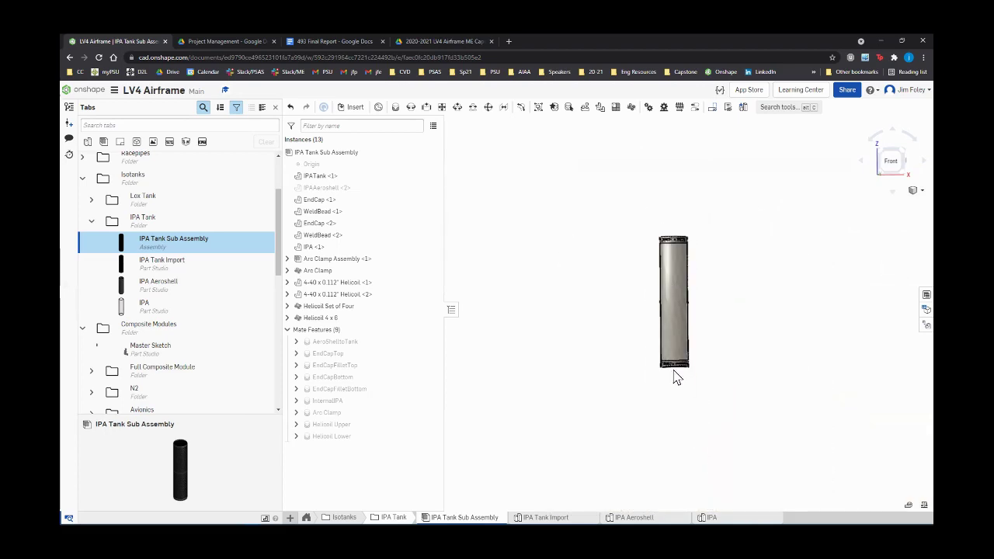
pyautogui.scroll(5, 672, 380)
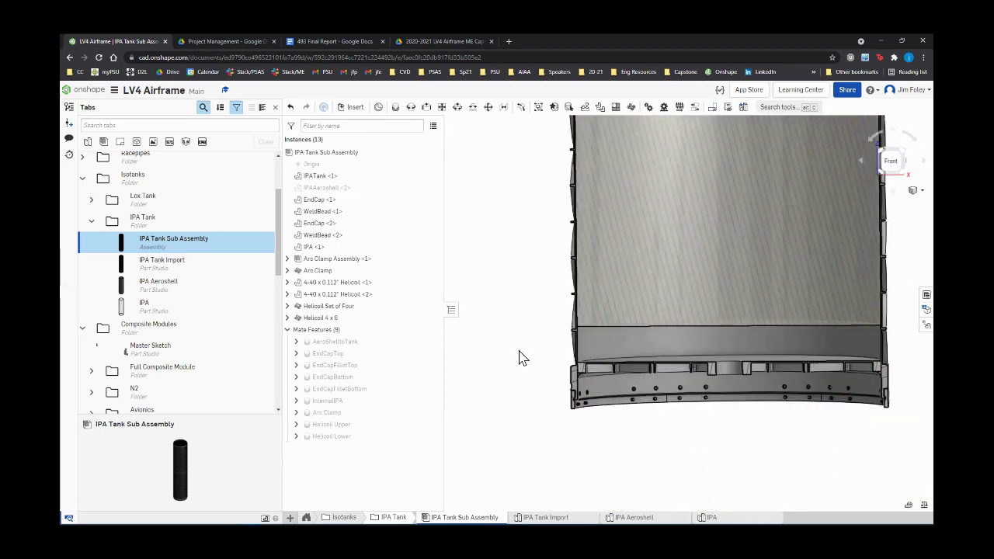
pyautogui.scroll(3, 568, 406)
pyautogui.moveTo(614, 430); pyautogui.dragTo(619, 431, button='right')
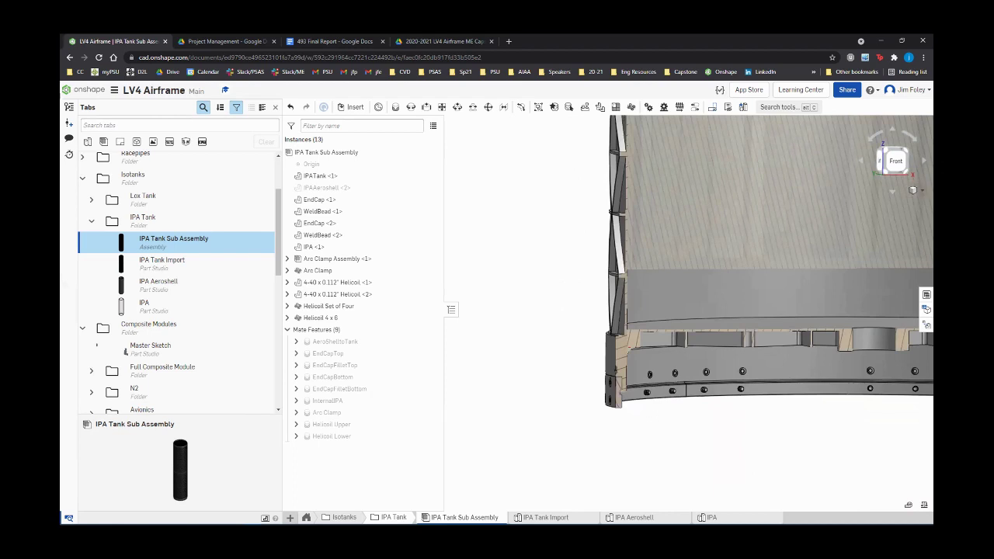
# Turn off the section view of the IPA tank subassembly and bring the whole tank into view
pyautogui.click(914, 190)
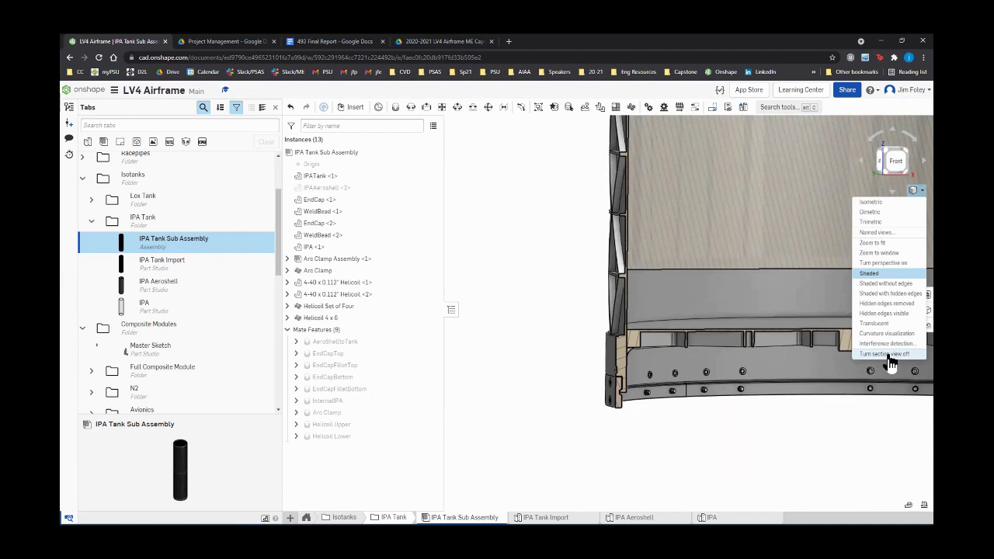
pyautogui.click(883, 353)
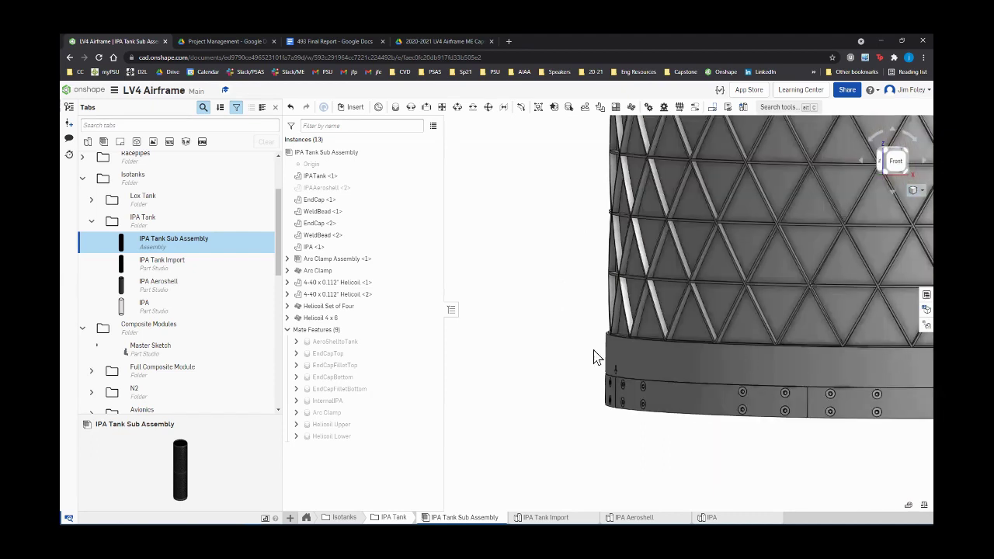
pyautogui.press('f')
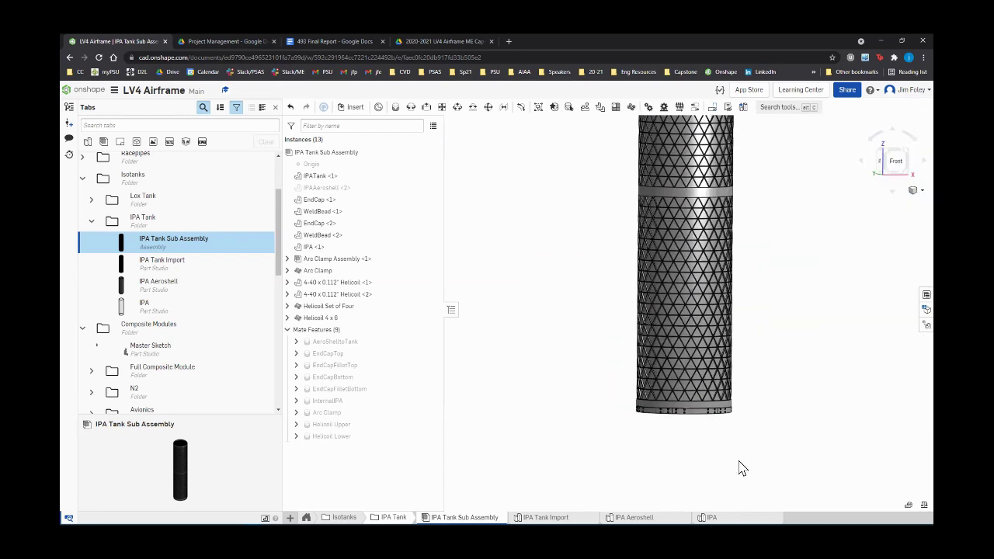
pyautogui.scroll(-4, 568, 456)
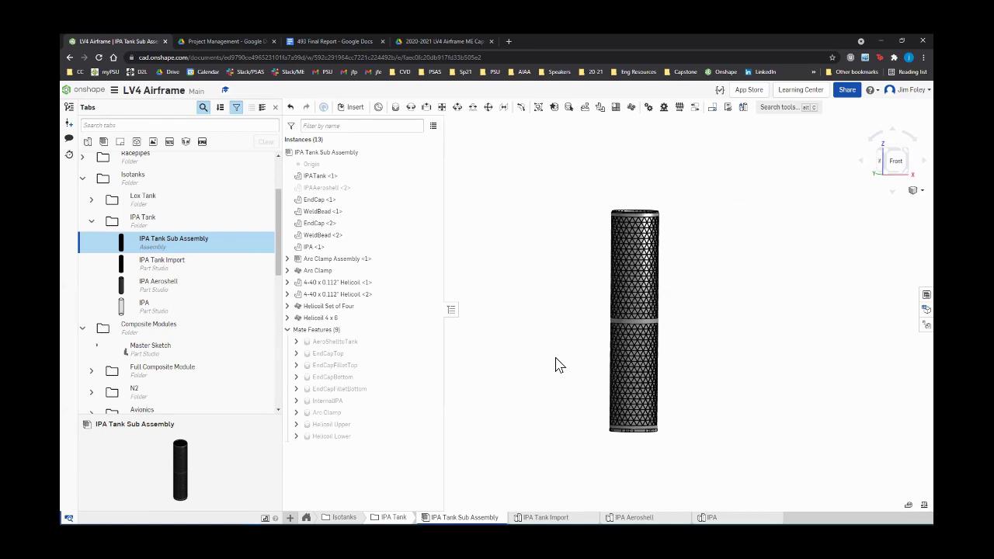
# Show the hidden IPAAeroshell part around the tank again
pyautogui.scroll(1, 558, 364)
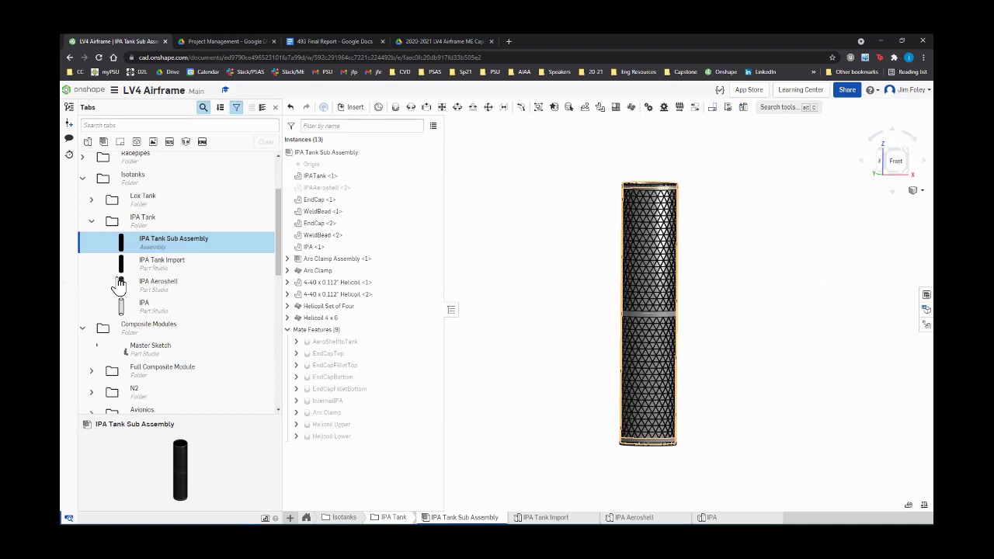
pyautogui.scroll(2, 118, 286)
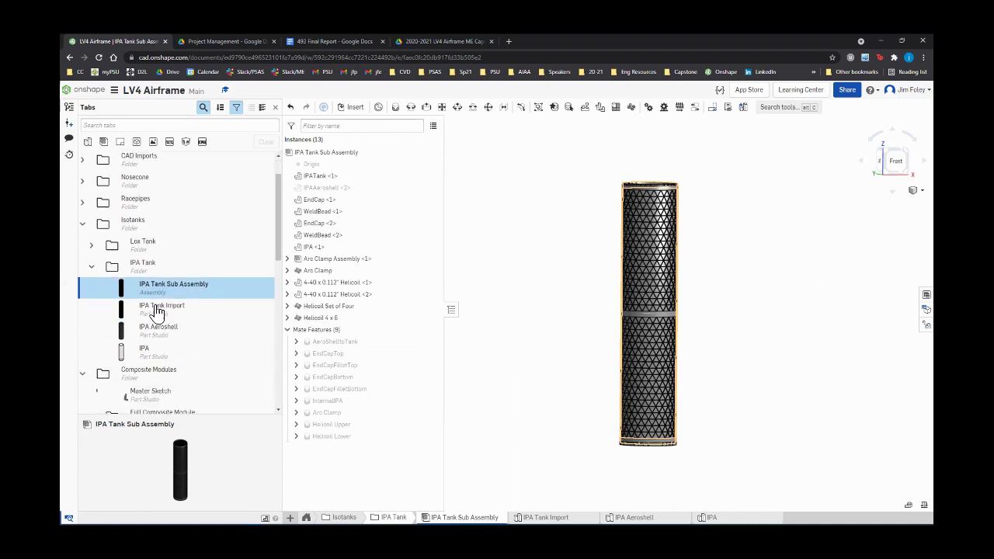
pyautogui.click(431, 187)
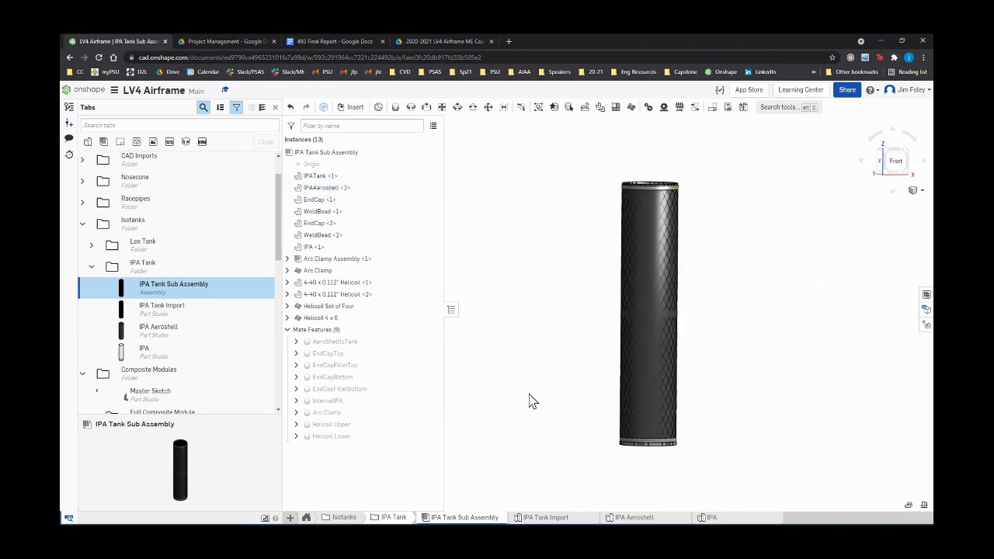
pyautogui.moveTo(551, 303)
pyautogui.mouseDown(button='right')
pyautogui.moveTo(551, 318)
pyautogui.moveTo(552, 303)
pyautogui.mouseUp(button='right')
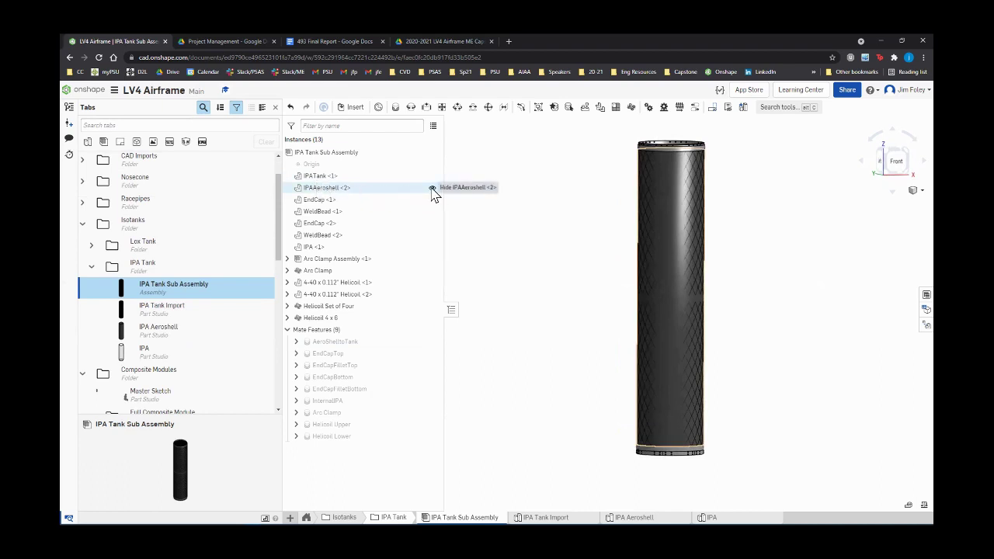
# Open the Main Assembly and inspect the plumbing module and external racepipes between the IPA and LOX tanks
pyautogui.scroll(1, 152, 189)
pyautogui.click(124, 164)
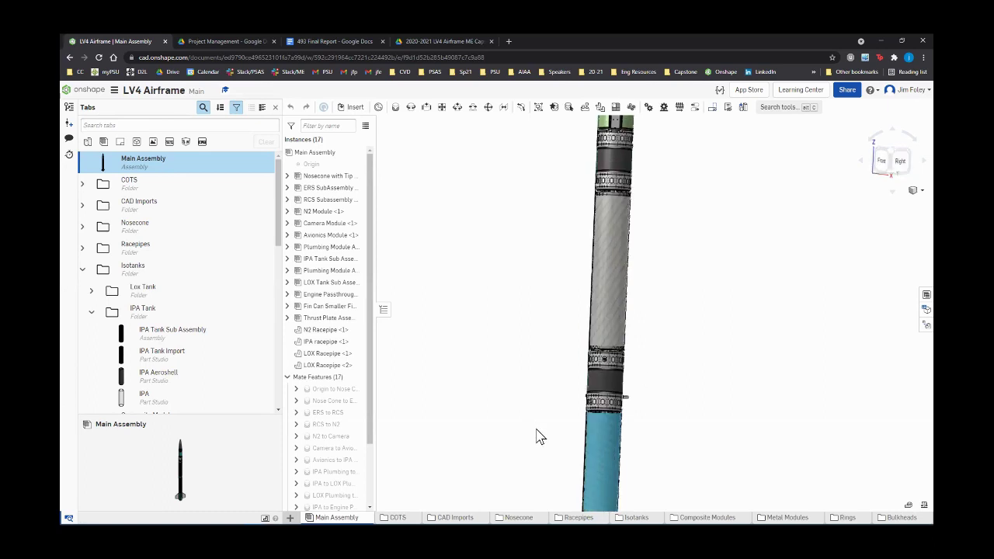
pyautogui.scroll(5, 543, 438)
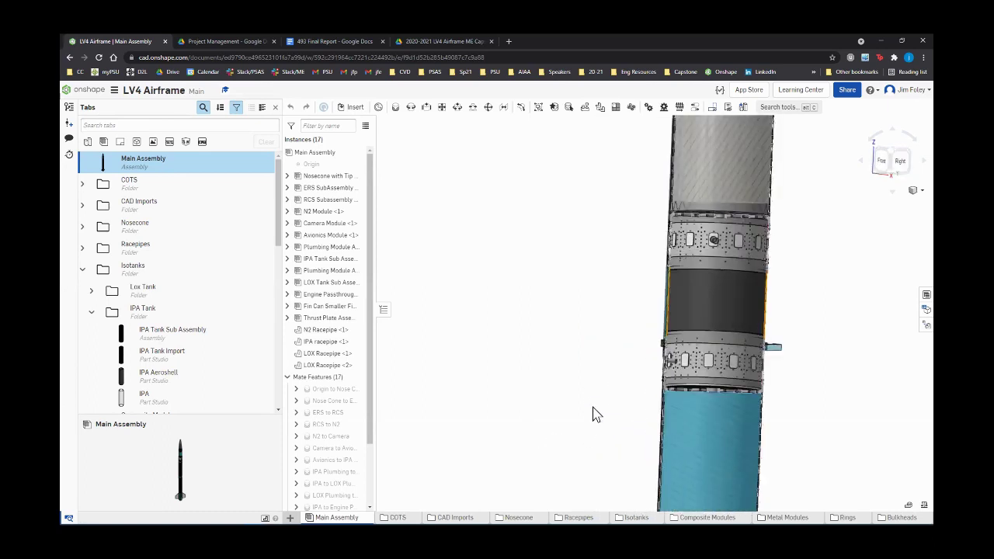
pyautogui.moveTo(592, 414); pyautogui.dragTo(652, 420, button='right')
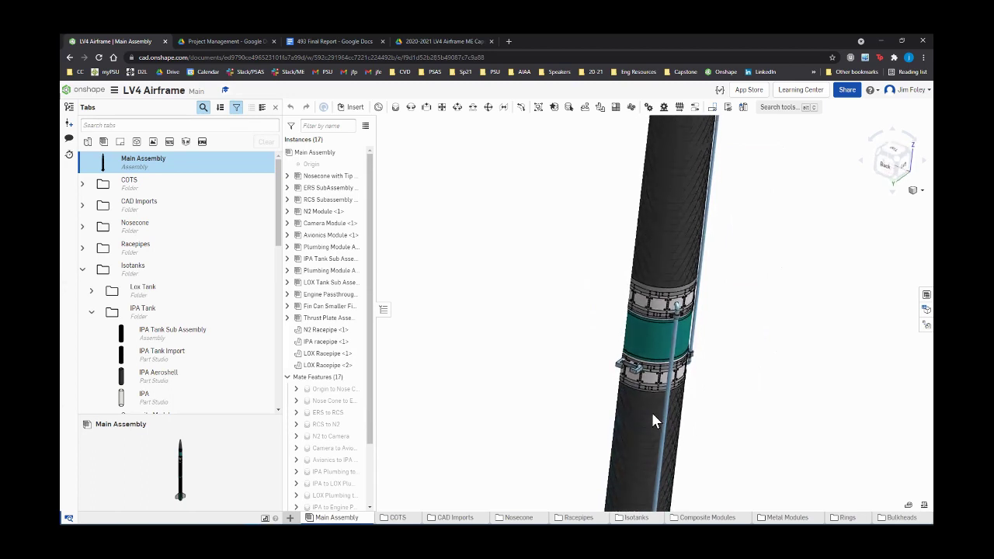
pyautogui.scroll(8, 644, 399)
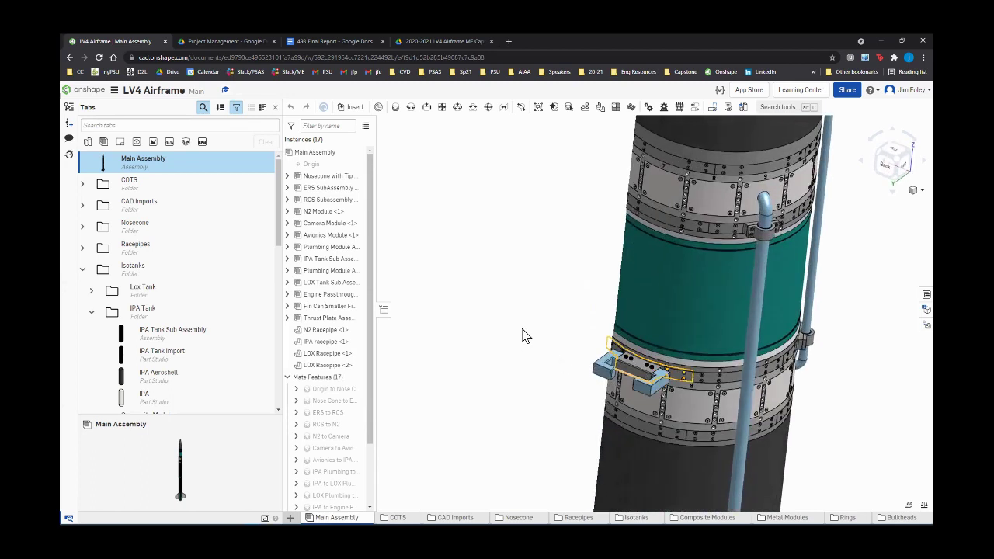
pyautogui.moveTo(522, 335); pyautogui.dragTo(522, 326, button='right')
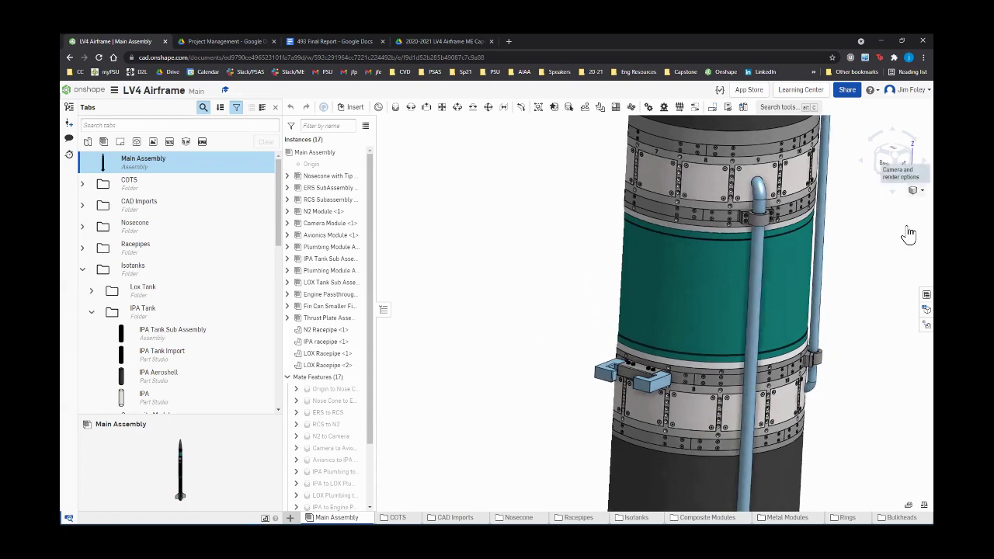
# Turn off the section view in the Main Assembly and view the full rocket from nosecone to fins
pyautogui.click(915, 191)
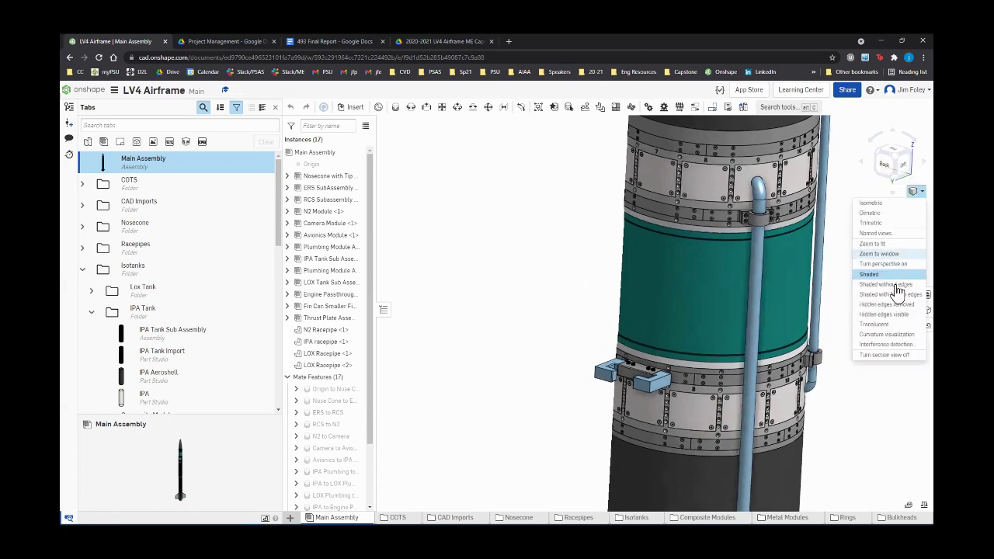
pyautogui.click(891, 355)
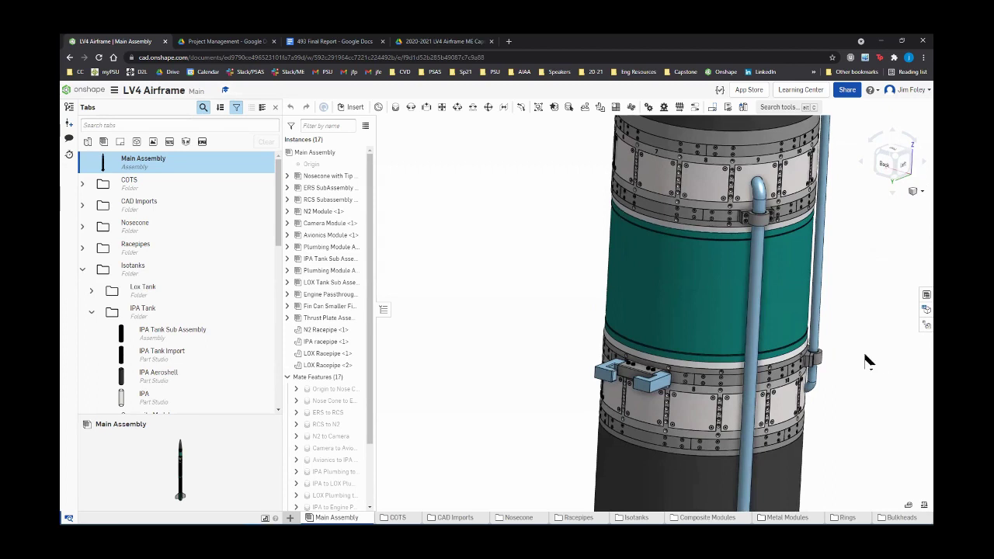
pyautogui.scroll(-8, 594, 261)
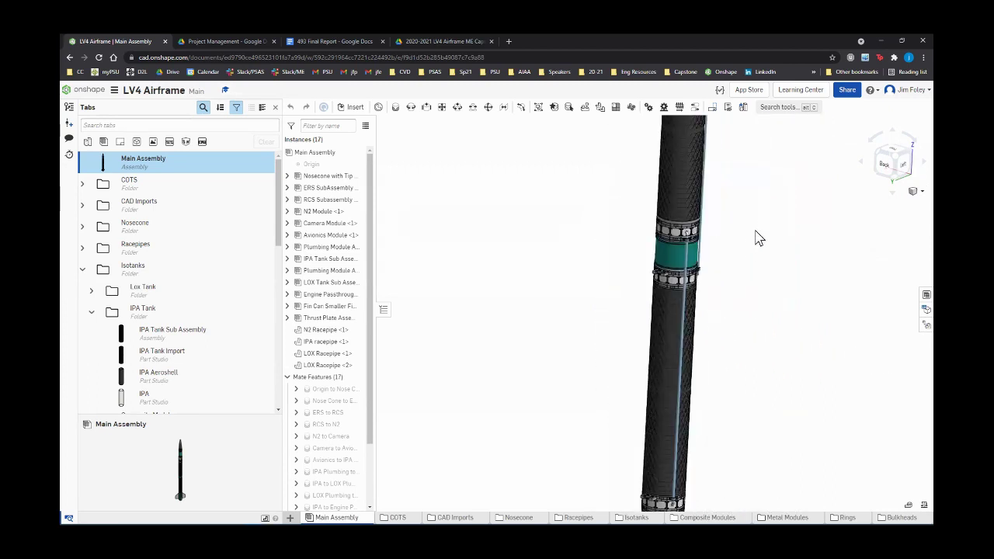
pyautogui.scroll(-10, 759, 238)
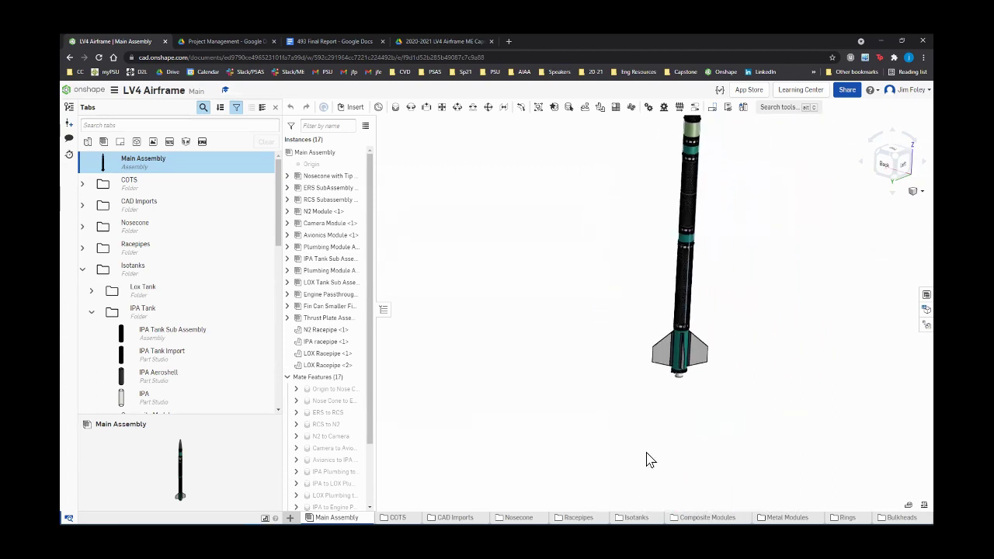
pyautogui.scroll(-3, 698, 291)
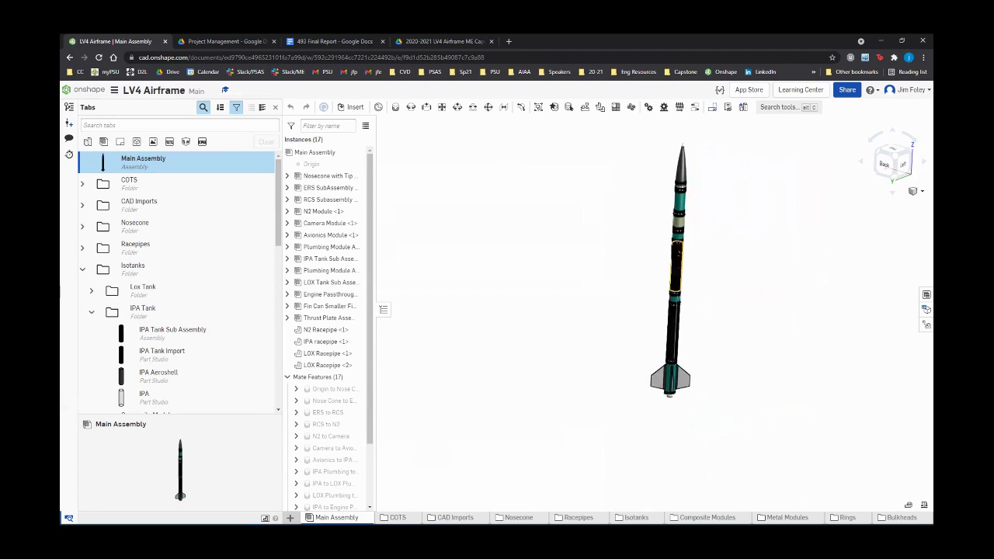
pyautogui.scroll(8, 713, 348)
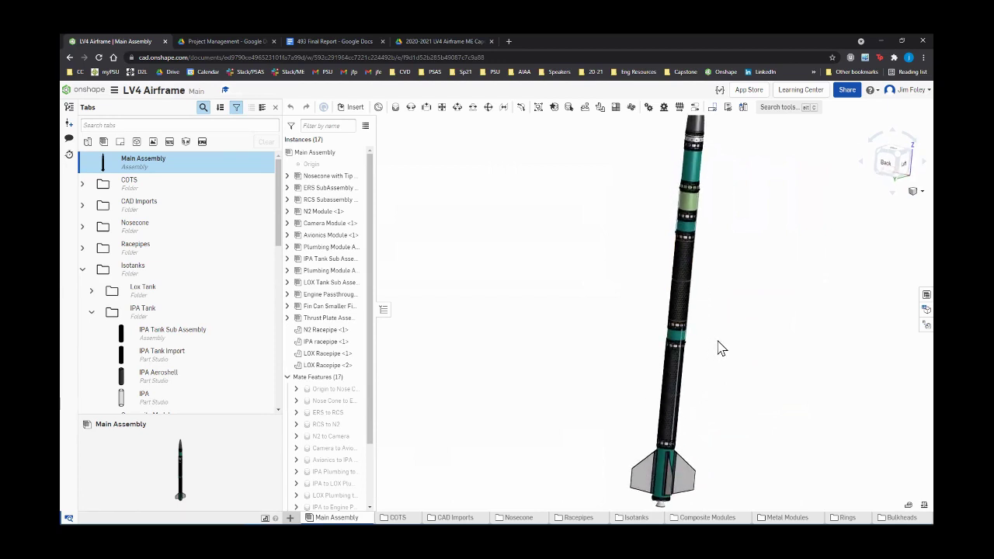
# Examine the plumbing module and external racepipes between the IPA and LOX tanks, starting from a back view of the full rocket
pyautogui.moveTo(718, 348); pyautogui.dragTo(739, 349, button='right')
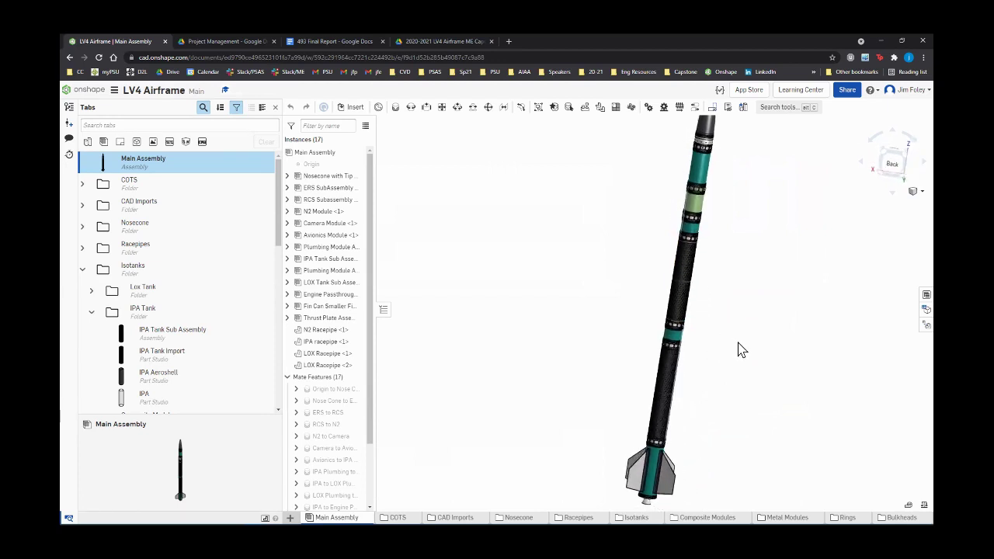
pyautogui.click(892, 163)
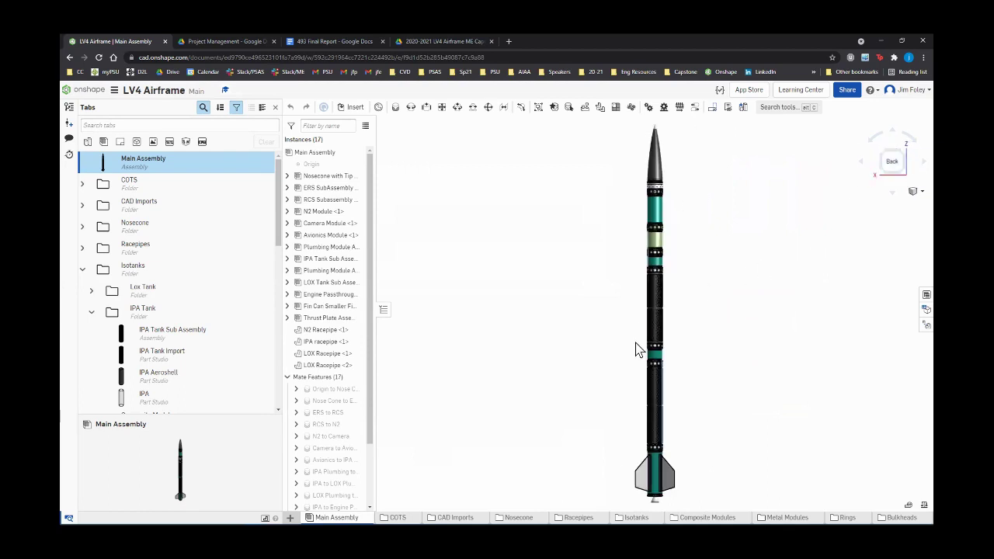
pyautogui.scroll(6, 635, 349)
pyautogui.scroll(-2, 618, 282)
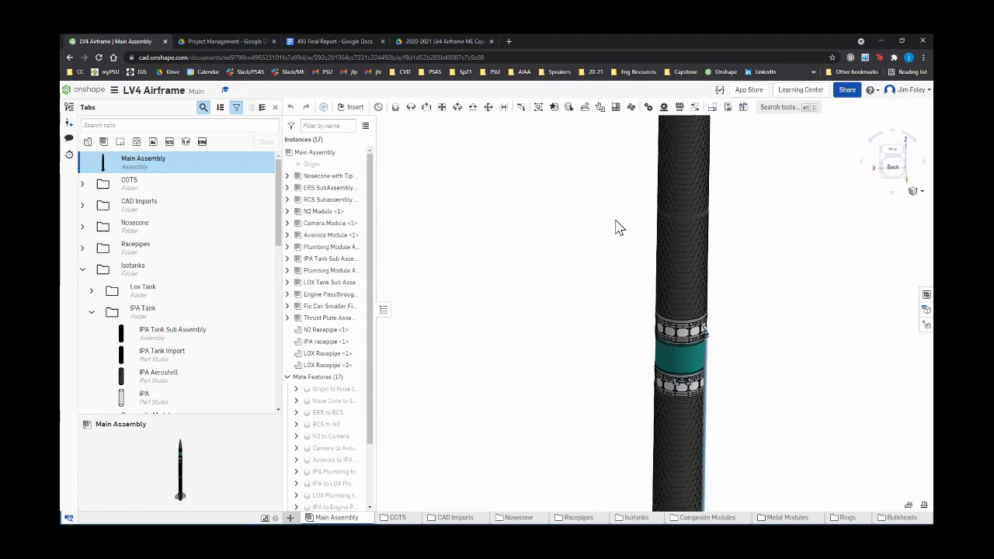
pyautogui.scroll(-3, 619, 225)
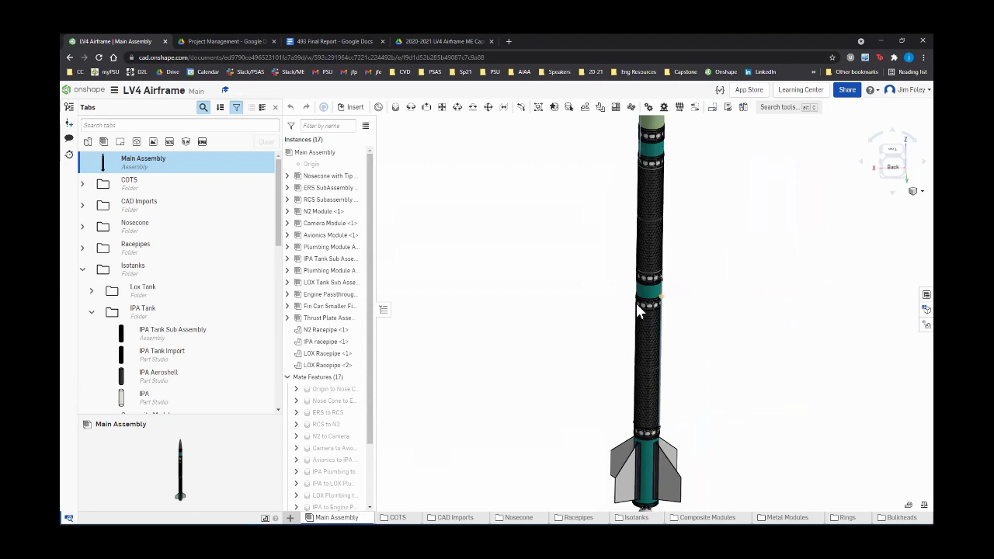
pyautogui.scroll(5, 637, 311)
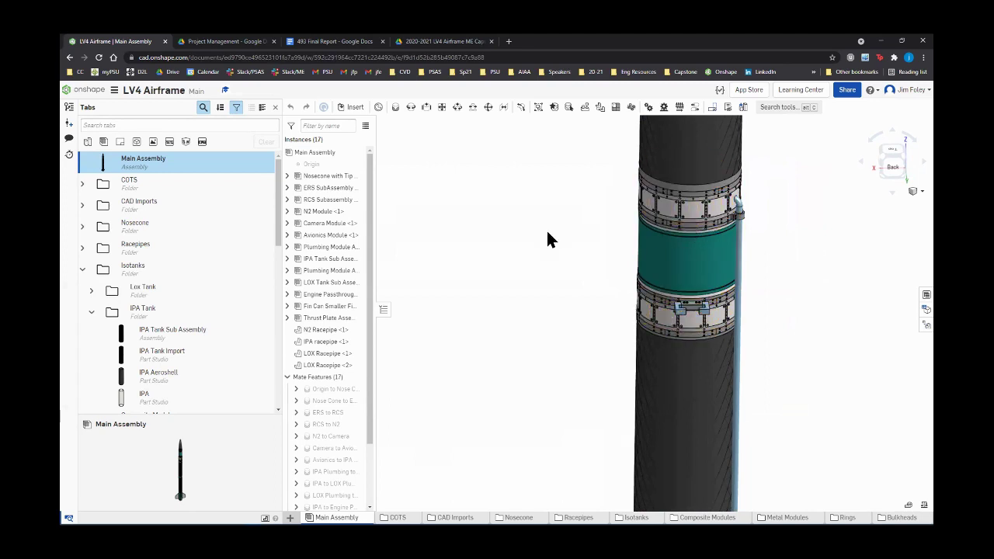
pyautogui.scroll(-3, 547, 240)
pyautogui.moveTo(818, 333); pyautogui.dragTo(802, 246, button='right')
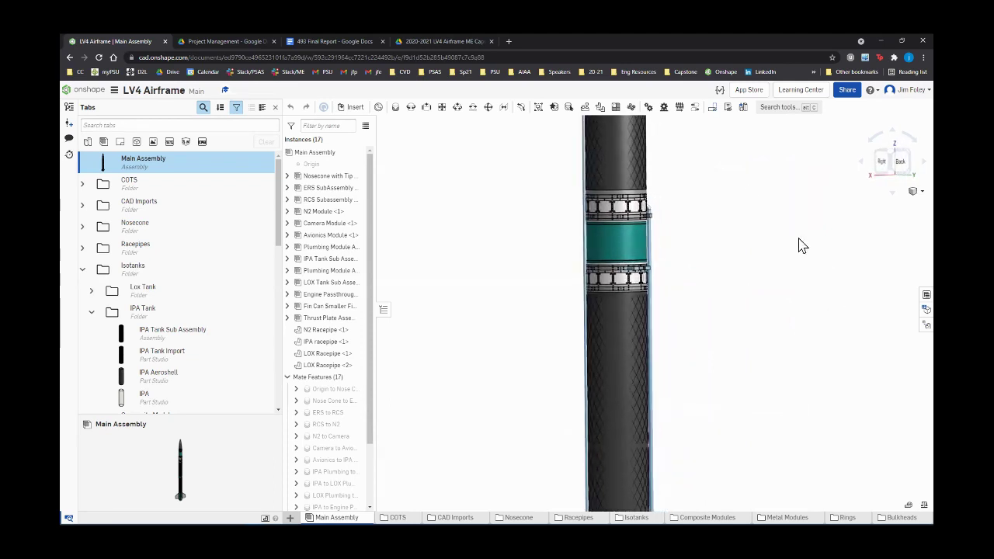
# Examine the LOX tank and its racepipes between the plumbing module and the fin can
pyautogui.scroll(-3, 721, 173)
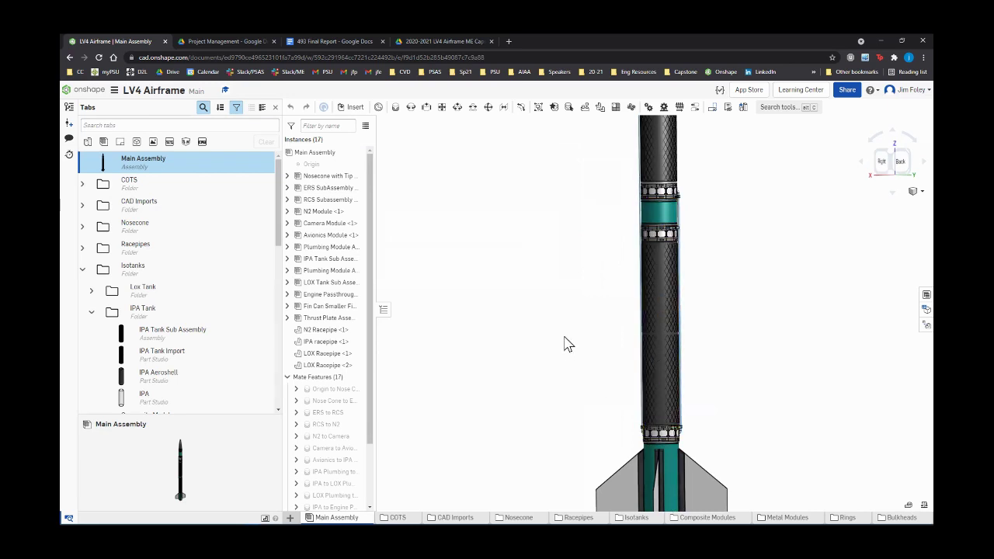
pyautogui.scroll(-3, 567, 344)
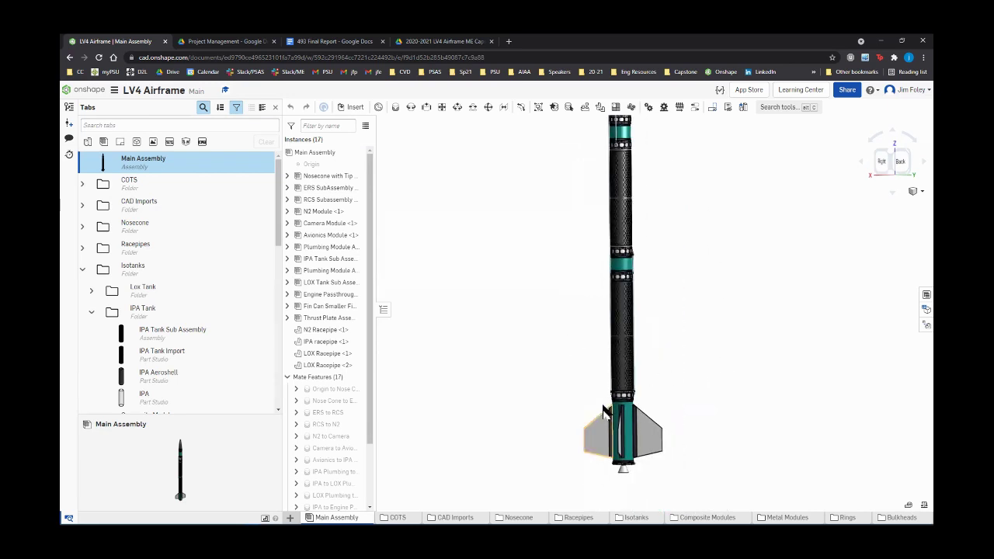
pyautogui.scroll(2, 605, 413)
pyautogui.scroll(2, 581, 371)
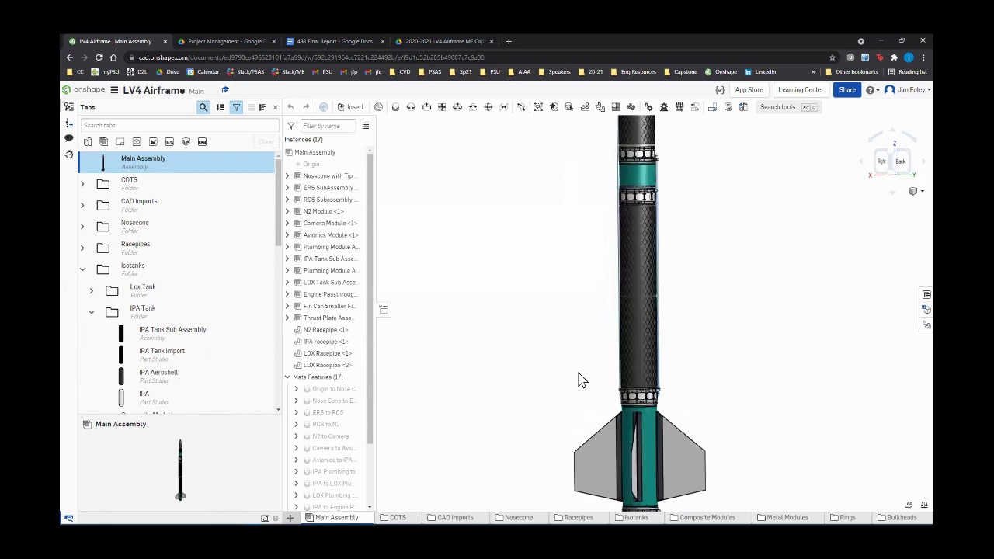
pyautogui.moveTo(582, 380)
pyautogui.mouseDown(button='right')
pyautogui.moveTo(621, 378)
pyautogui.moveTo(583, 378)
pyautogui.mouseUp(button='right')
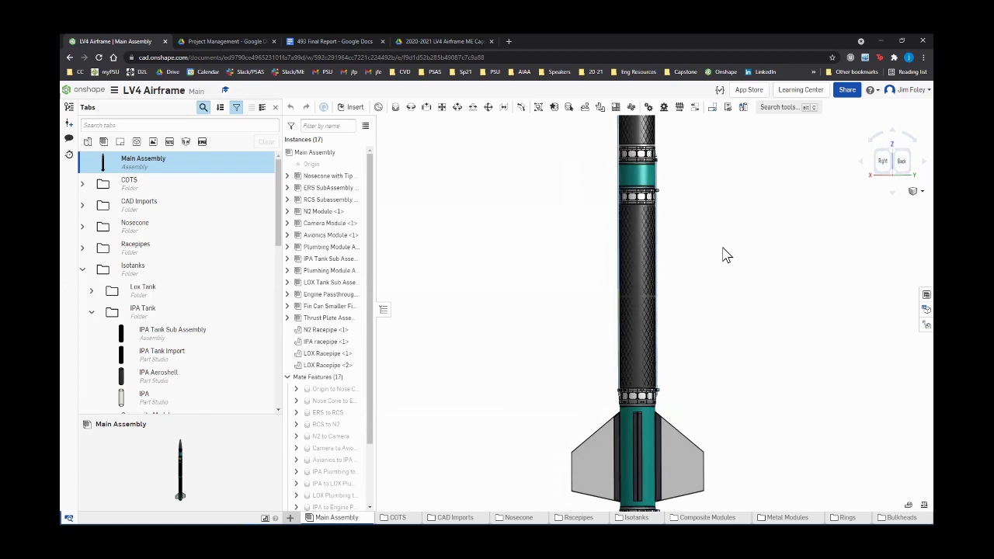
pyautogui.moveTo(718, 299); pyautogui.dragTo(697, 310, button='right')
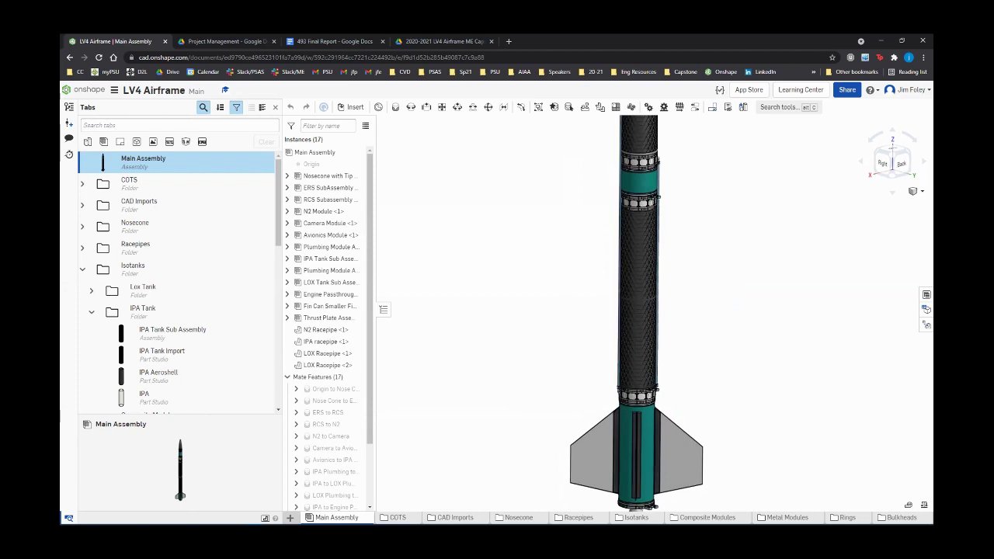
pyautogui.scroll(1, 749, 268)
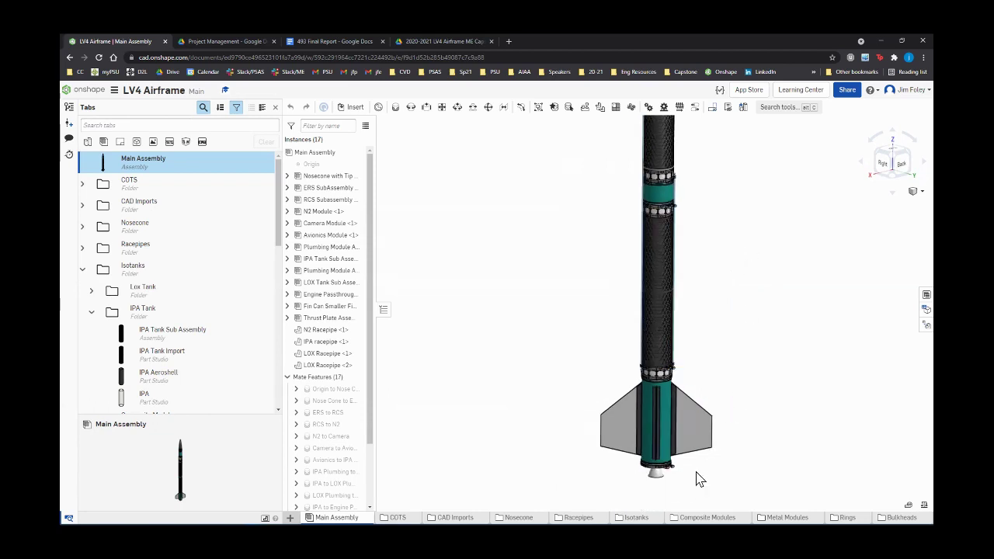
pyautogui.scroll(-1, 692, 482)
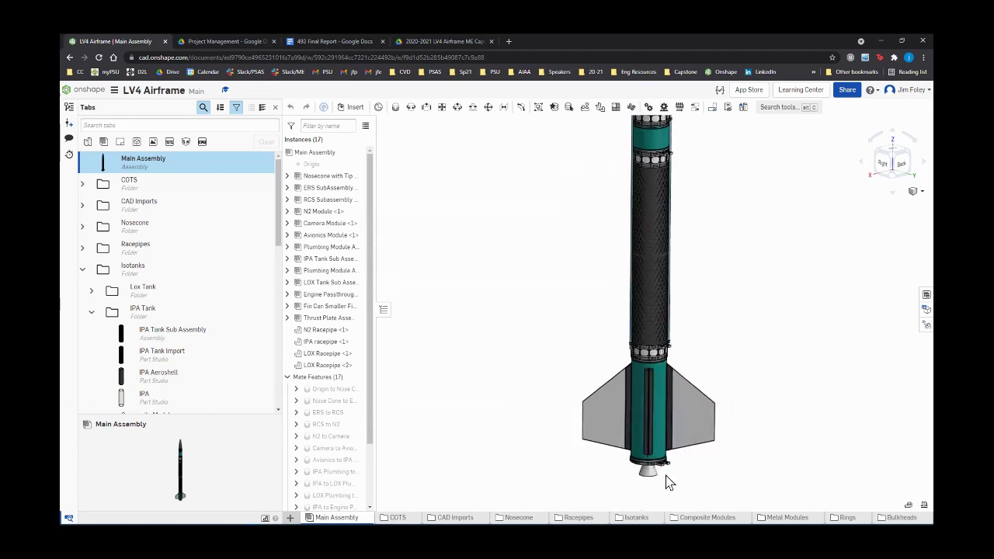
pyautogui.scroll(-2, 643, 194)
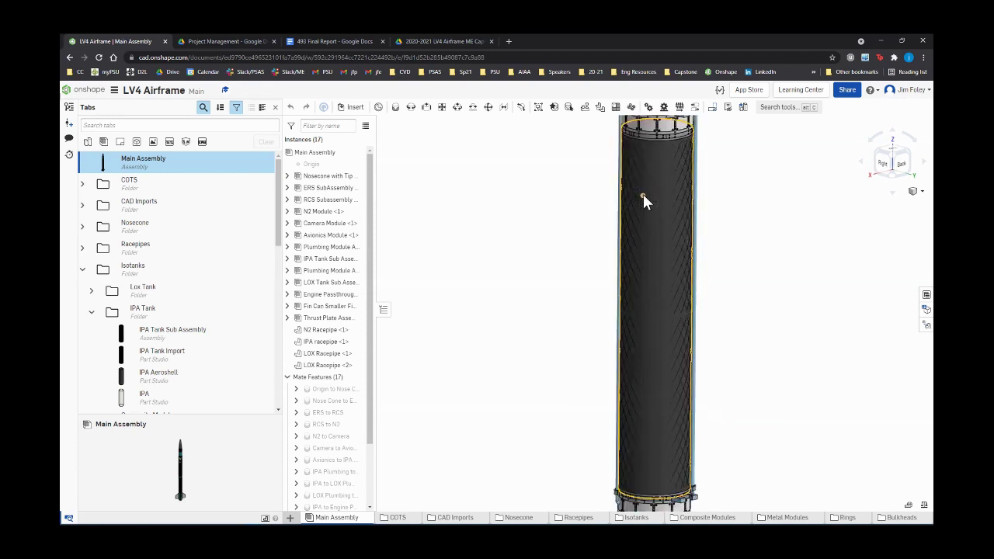
pyautogui.scroll(1, 643, 194)
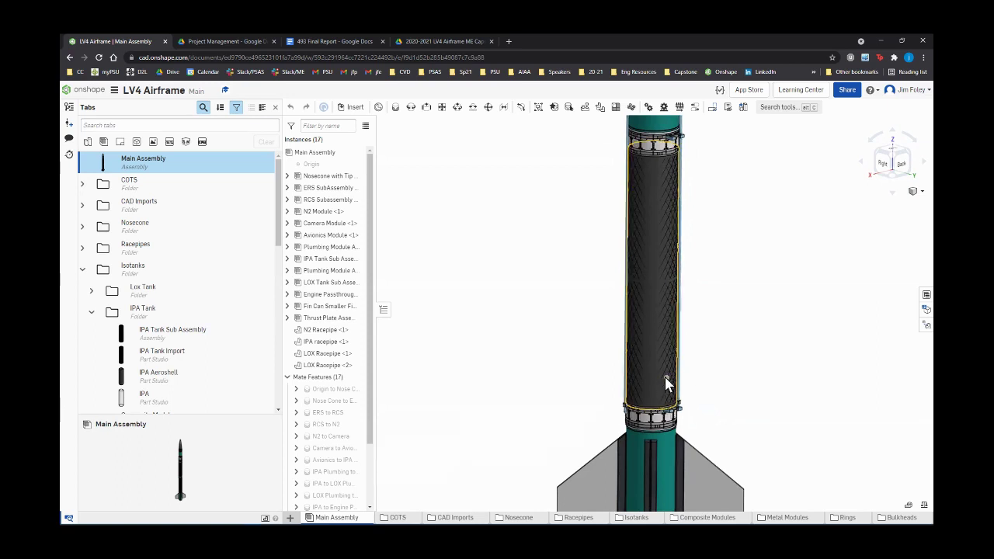
# Inspect the engine passthrough module and racepipe ends below the LOX tank, along with the fin can and nozzle
pyautogui.scroll(5, 668, 427)
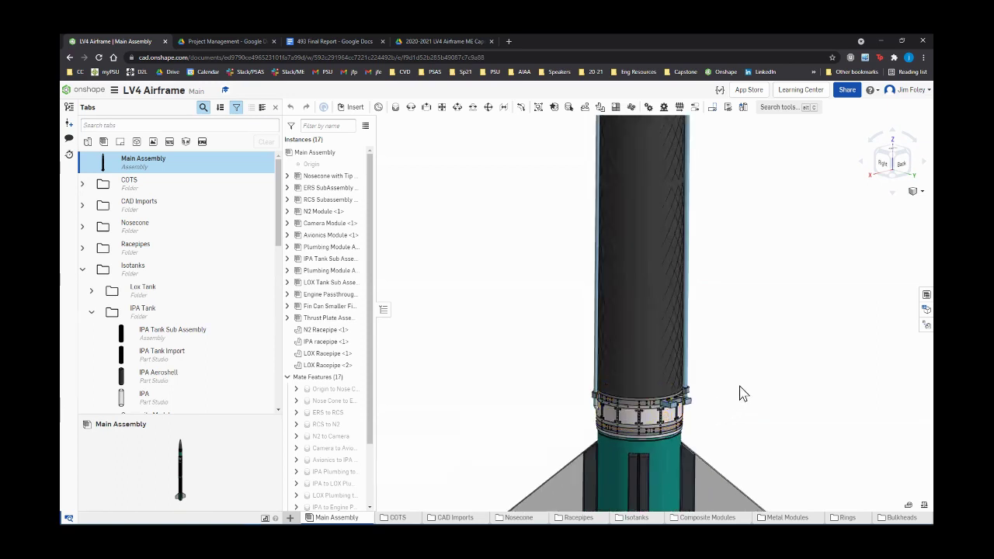
pyautogui.moveTo(743, 393); pyautogui.dragTo(604, 292, button='right')
pyautogui.scroll(-3, 605, 294)
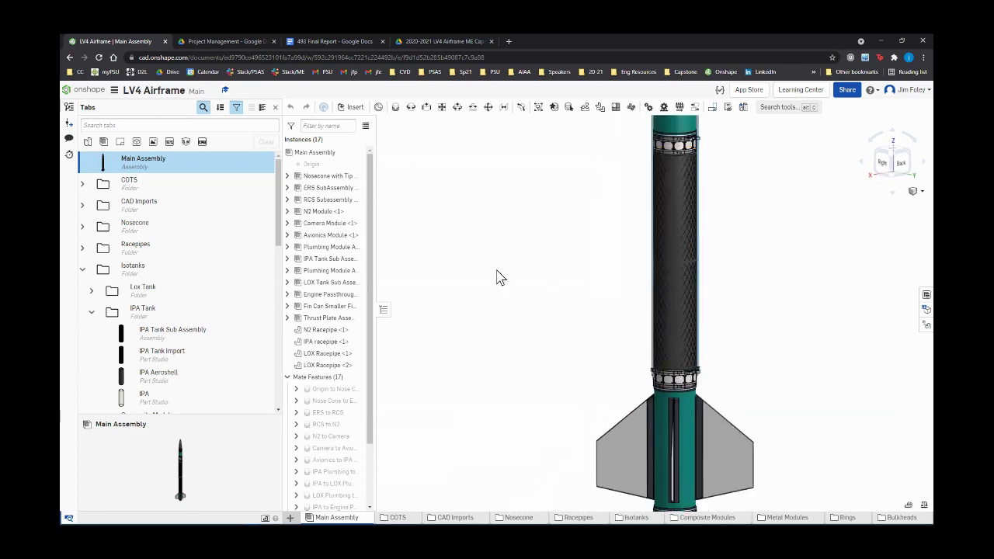
pyautogui.scroll(-3, 499, 277)
pyautogui.scroll(5, 629, 371)
pyautogui.scroll(4, 652, 363)
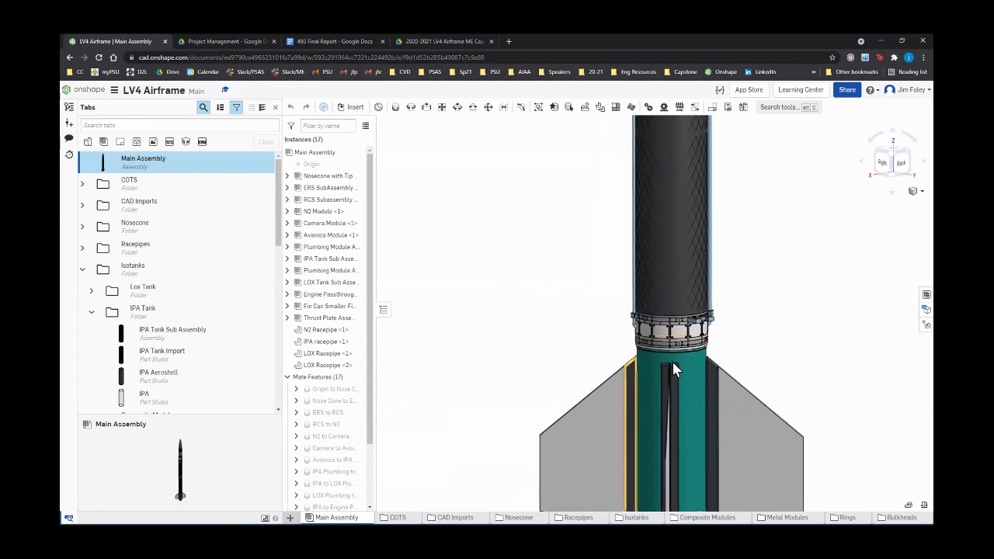
pyautogui.moveTo(777, 326); pyautogui.dragTo(511, 337, button='right')
pyautogui.press('Right')
pyautogui.press('Right')
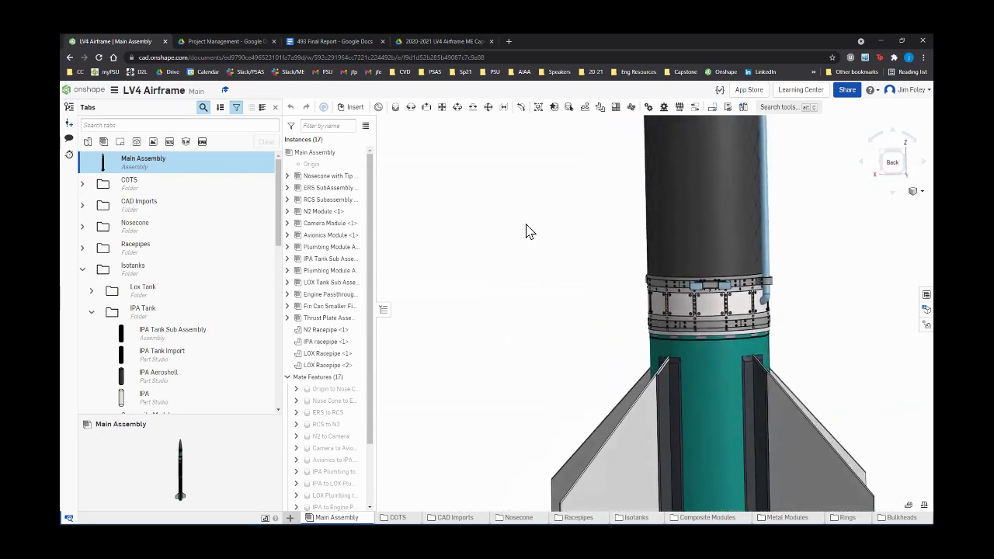
pyautogui.scroll(-3, 543, 248)
pyautogui.scroll(-1, 737, 310)
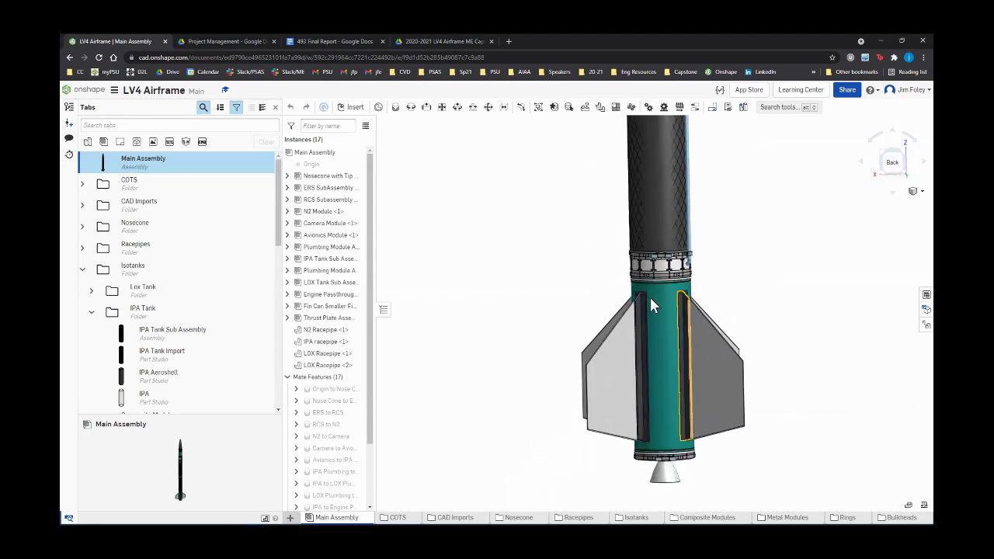
pyautogui.scroll(2, 658, 501)
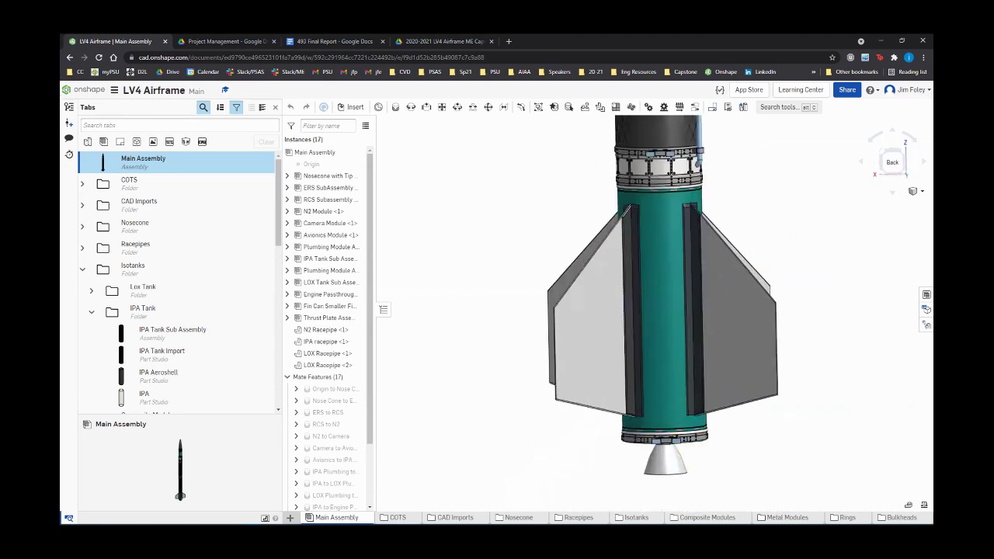
# Apply a section view to the Main Assembly, exposing the fin can and engine interior from the right side
pyautogui.click(914, 191)
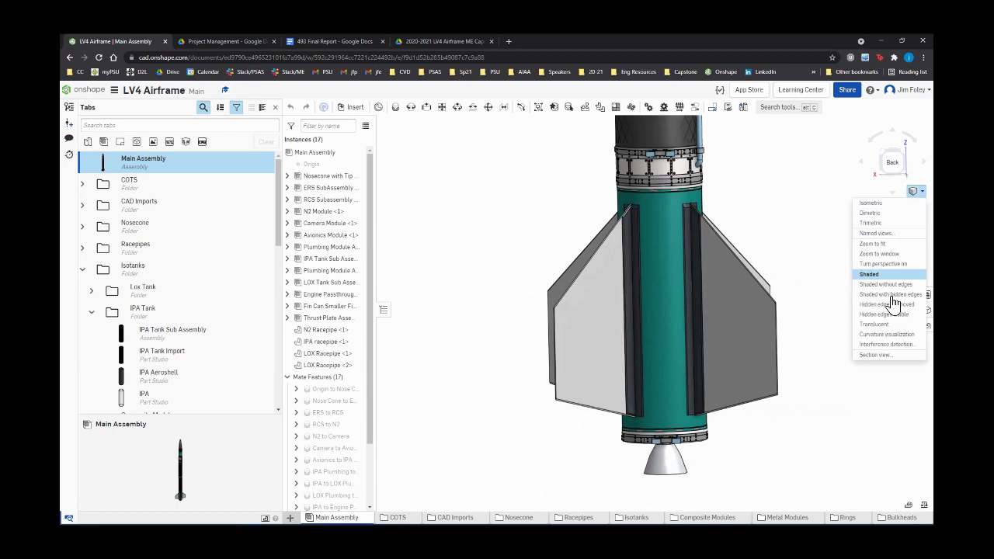
pyautogui.click(881, 354)
pyautogui.hotkey('shift', '4')
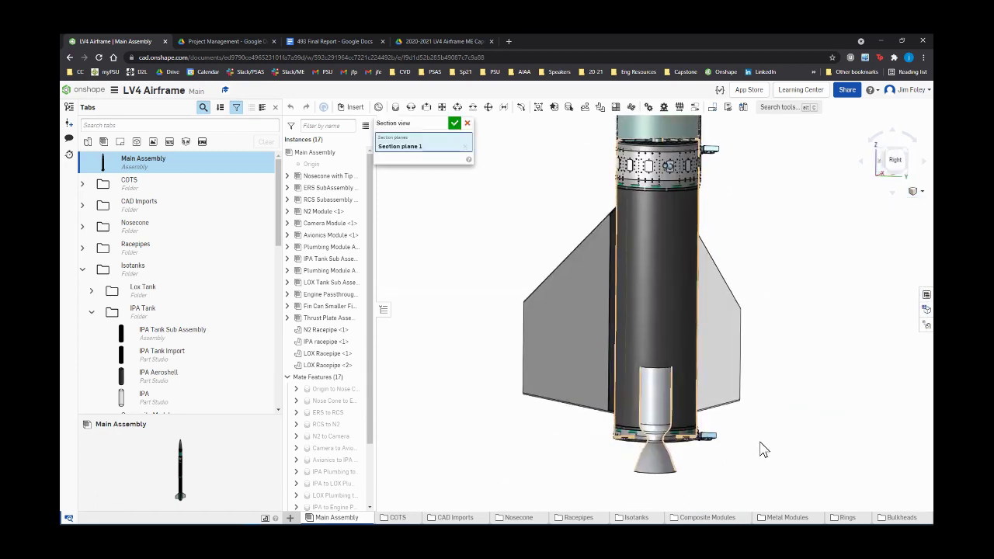
pyautogui.click(454, 122)
# Inspect the sectioned fin can, examining the fin's mounting bracket, the can wall and the engine inside
pyautogui.moveTo(555, 216); pyautogui.dragTo(646, 209, button='right')
pyautogui.scroll(5, 657, 208)
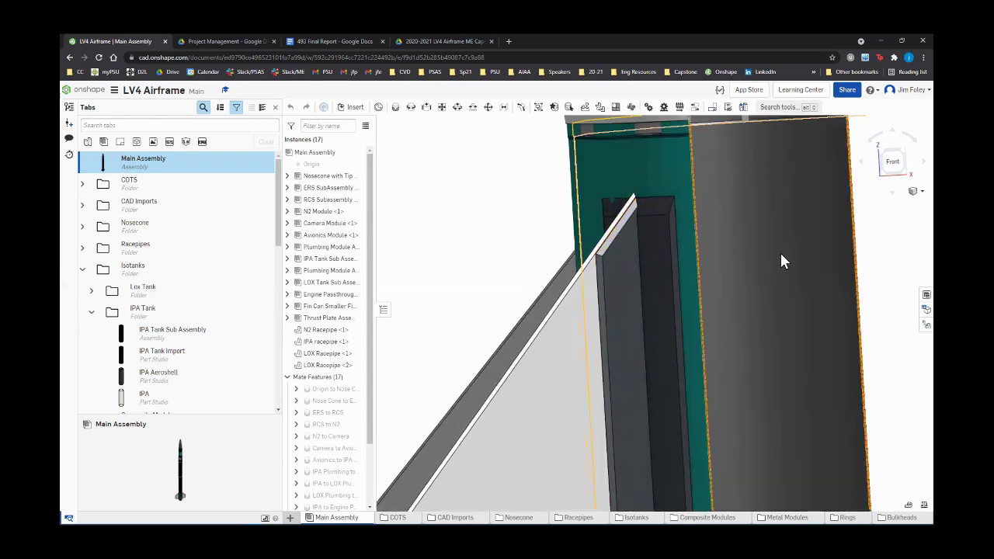
pyautogui.moveTo(774, 259); pyautogui.dragTo(520, 230, button='right')
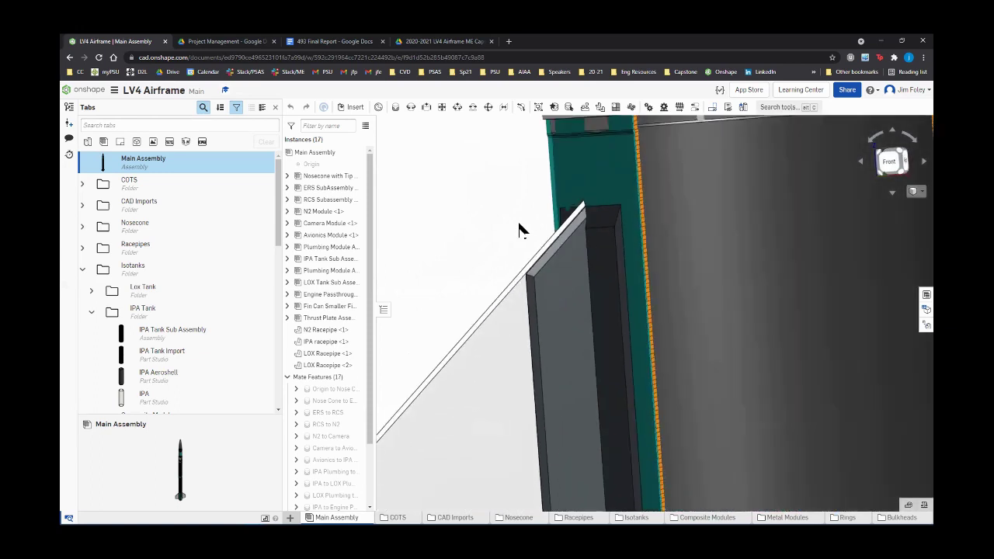
pyautogui.scroll(-5, 520, 230)
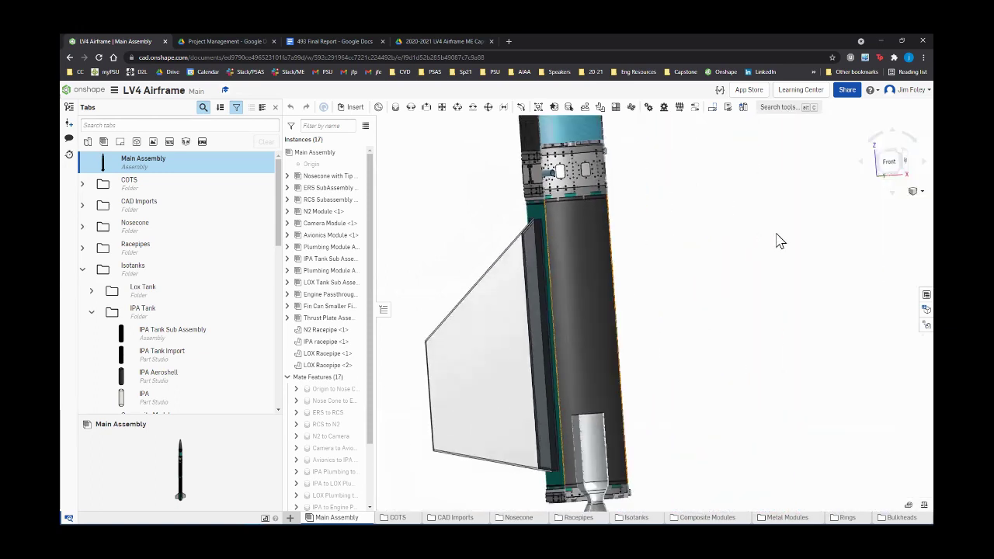
pyautogui.scroll(-5, 776, 247)
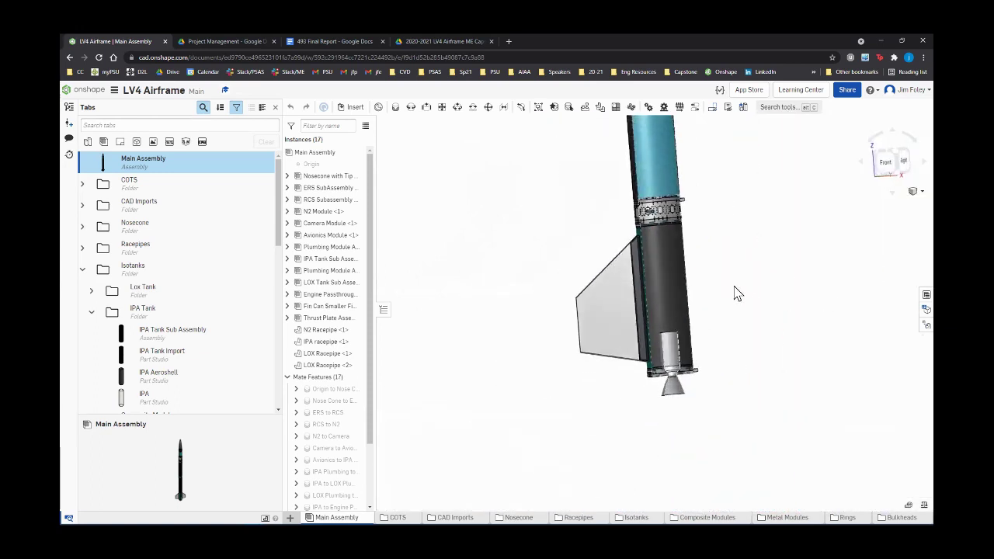
pyautogui.moveTo(734, 288); pyautogui.dragTo(887, 163, button='right')
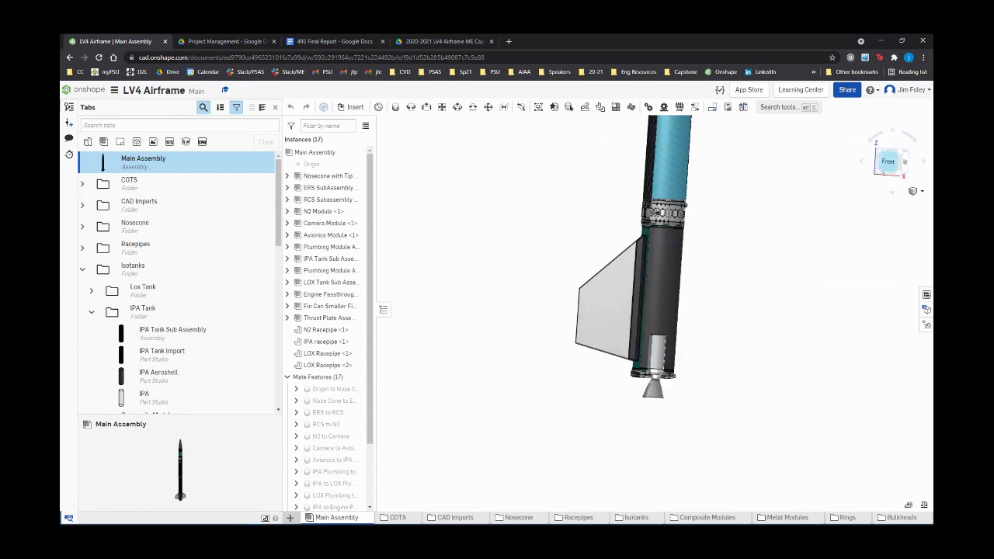
pyautogui.click(887, 161)
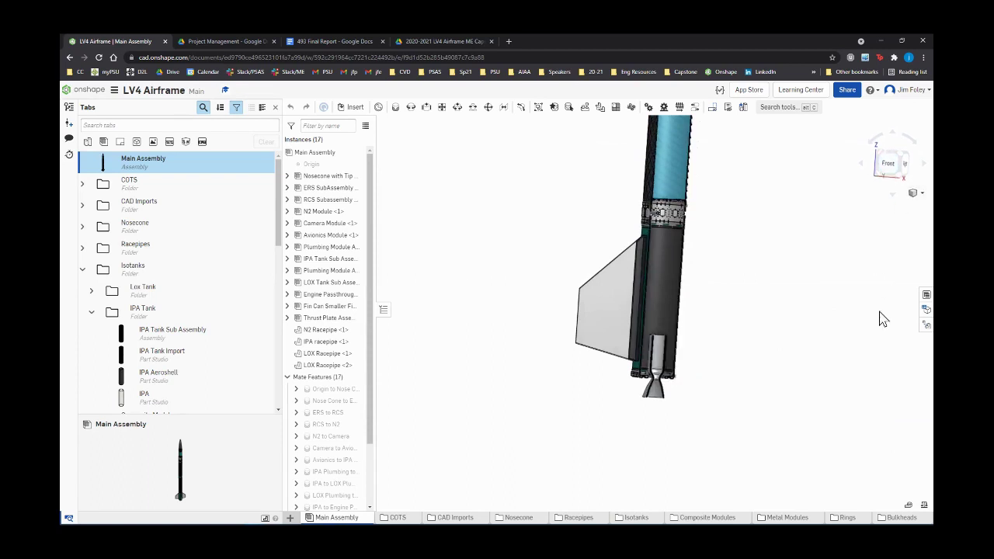
# Turn off the section view and show the full rocket from the front
pyautogui.click(914, 193)
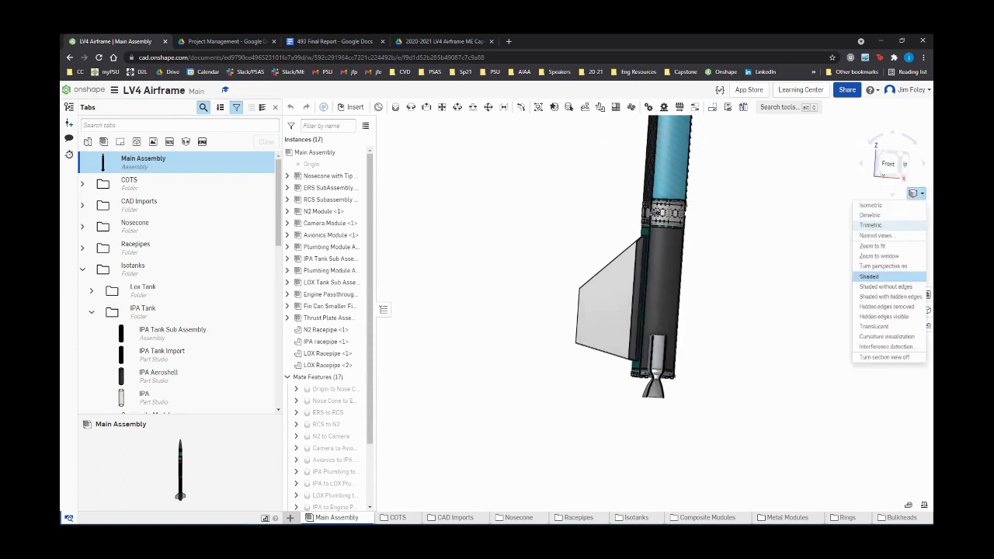
pyautogui.click(883, 358)
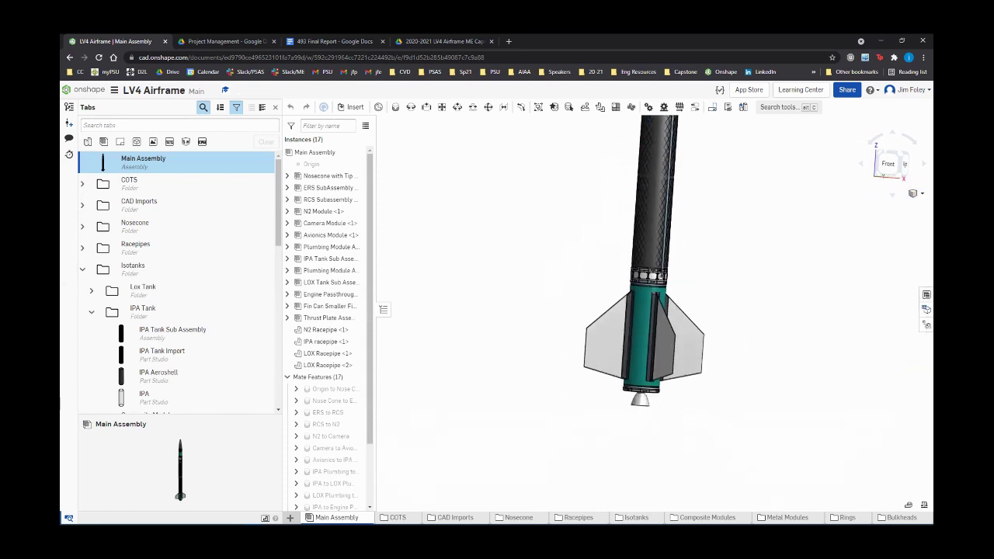
pyautogui.scroll(-3, 652, 471)
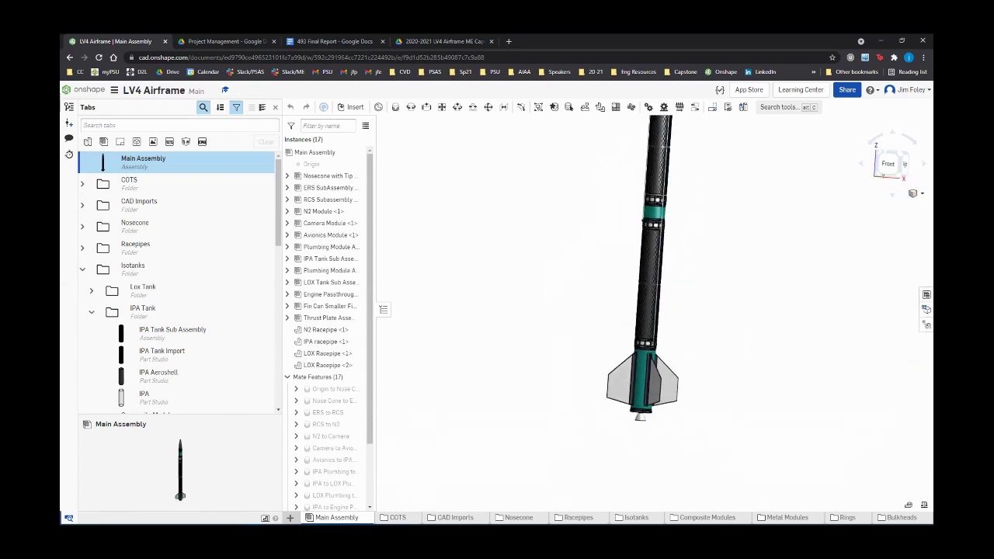
pyautogui.scroll(-3, 535, 484)
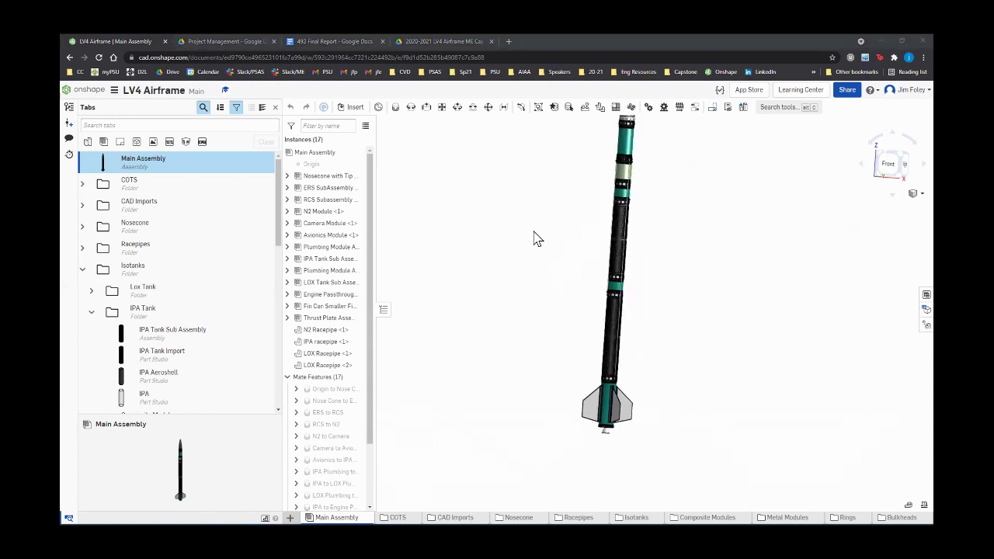
pyautogui.click(888, 164)
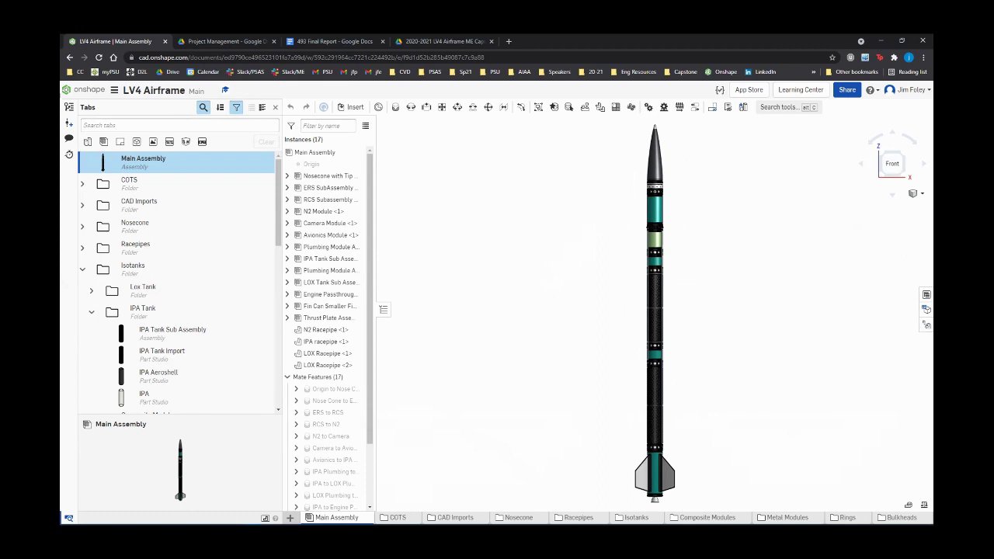
# Open the document's versions and history to review its branches
pyautogui.click(69, 109)
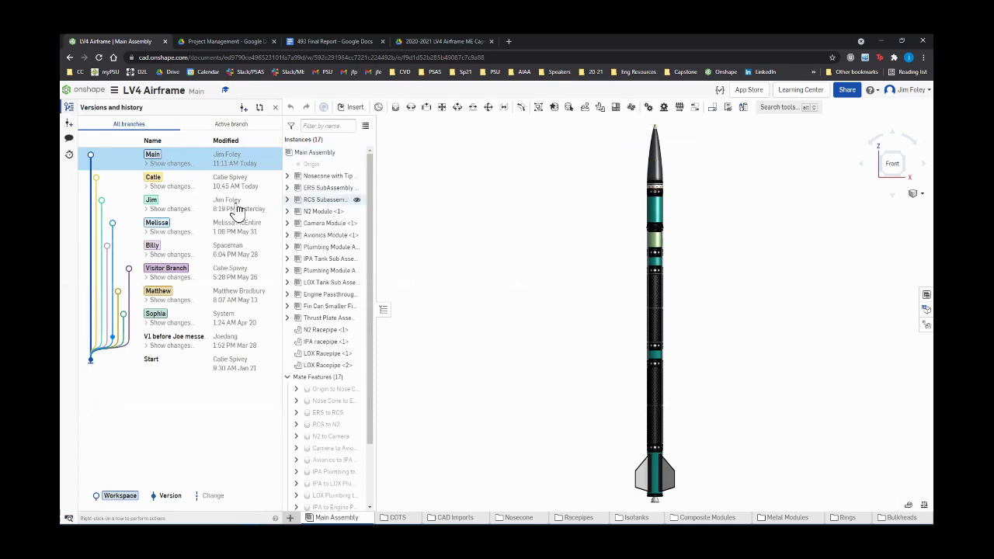
# View the Main branch at its IPAAeroshell hide change and switch to the branch last modified yesterday at 8:19 PM
pyautogui.rightClick(191, 159)
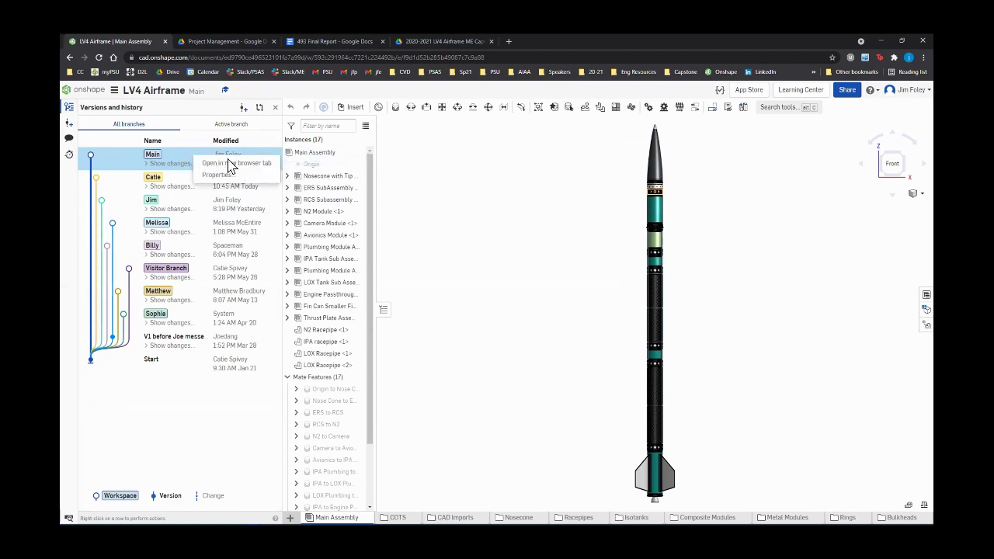
pyautogui.click(164, 164)
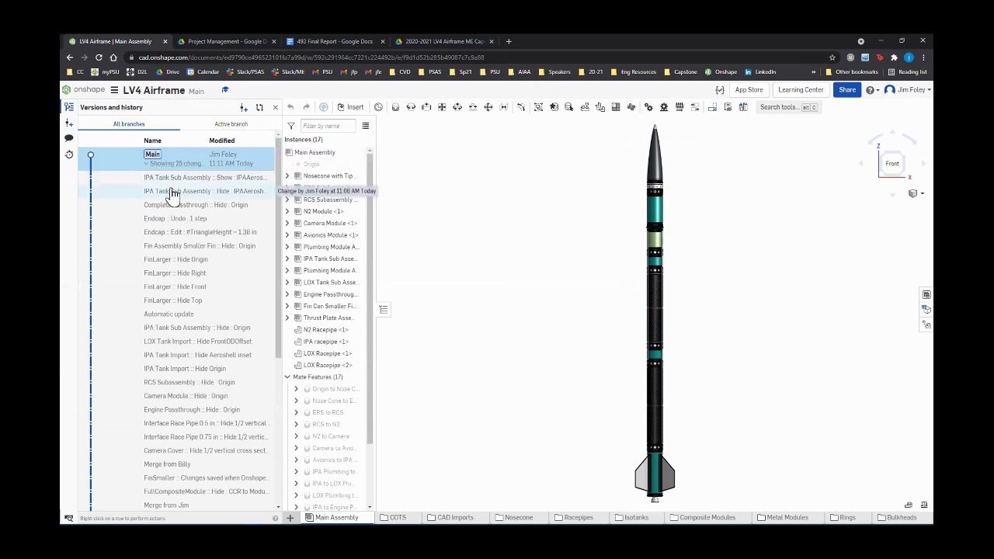
pyautogui.click(171, 192)
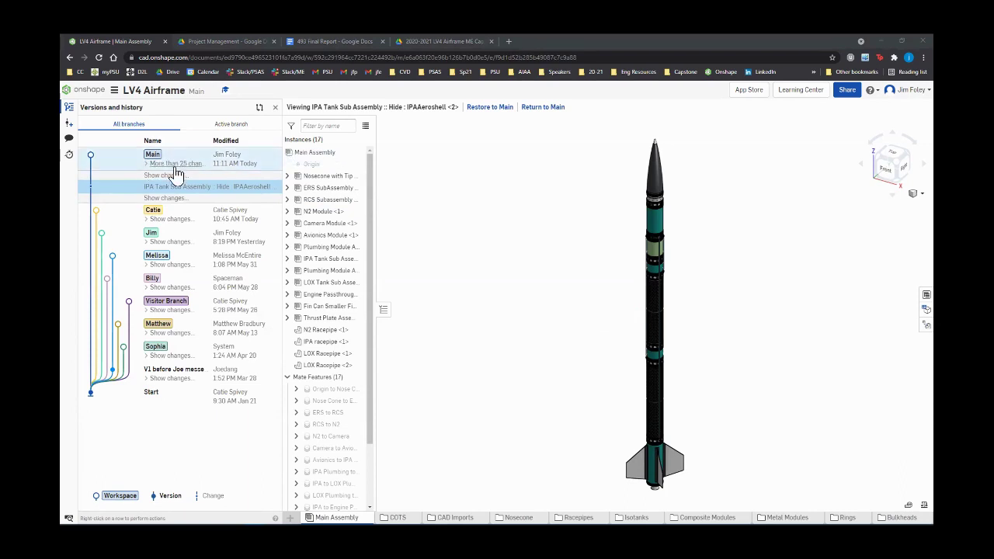
pyautogui.click(173, 237)
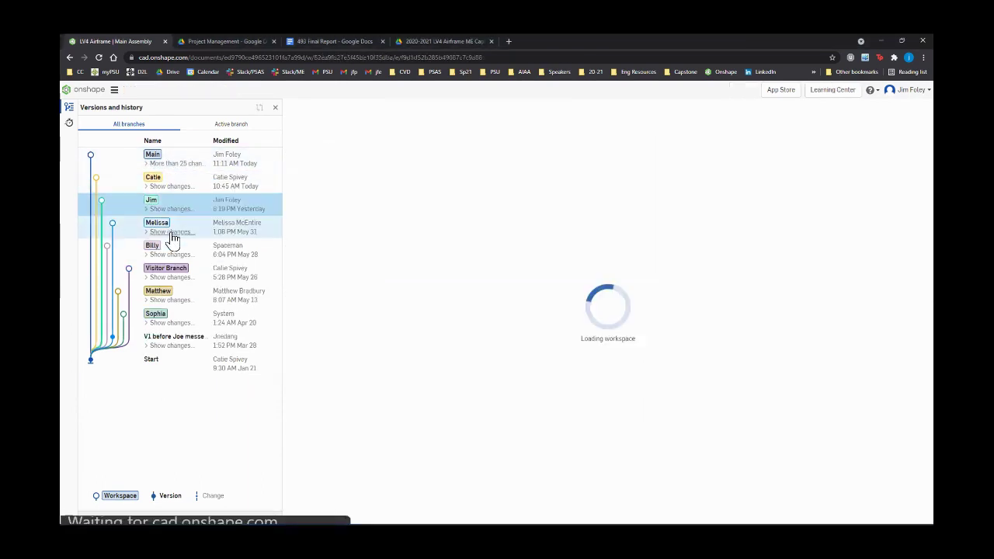
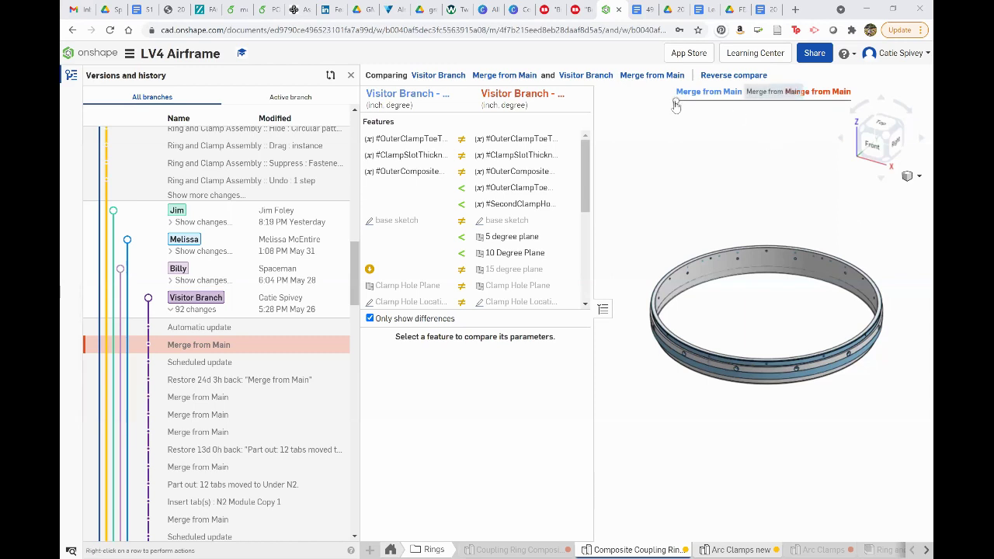
# Compare the two Merge from Main states of the Composite Coupling Ring and close the version history to enlarge the comparison
pyautogui.moveTo(675, 105); pyautogui.dragTo(793, 124)
pyautogui.moveTo(720, 129); pyautogui.dragTo(523, 140)
pyautogui.scroll(3, 867, 271)
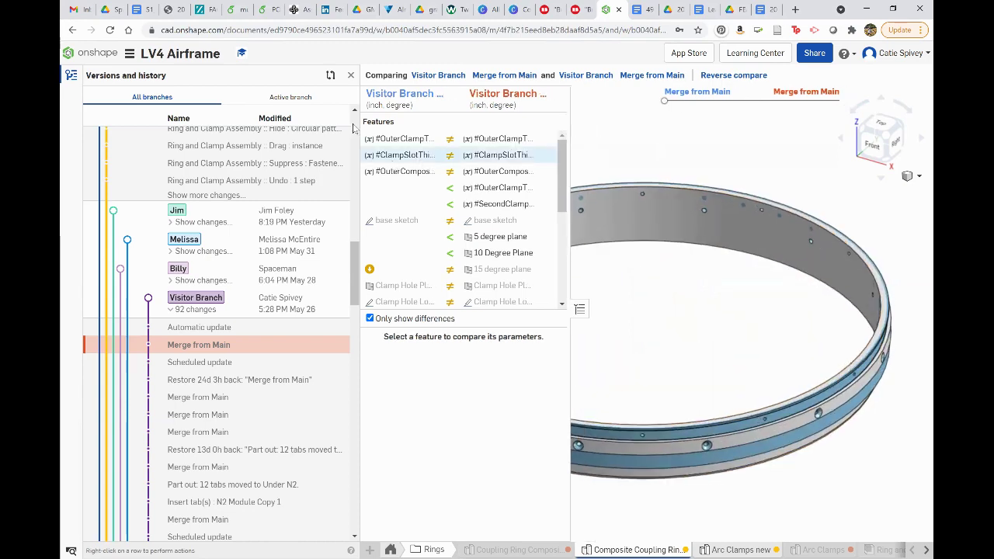
pyautogui.click(350, 75)
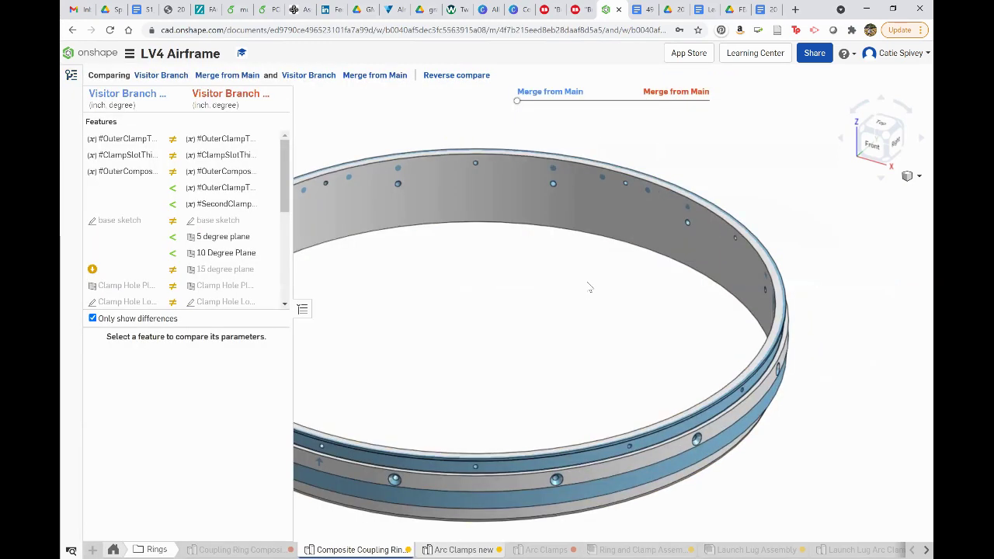
pyautogui.press('f')
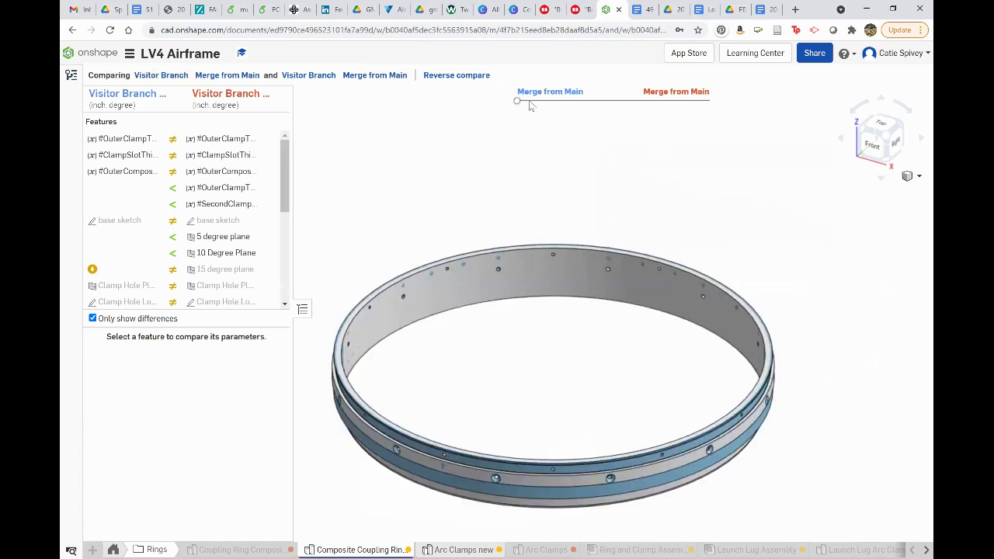
# Blend back and forth between both coupling ring states to examine the changed holes, planes and clamp surfaces
pyautogui.moveTo(519, 103); pyautogui.dragTo(613, 104)
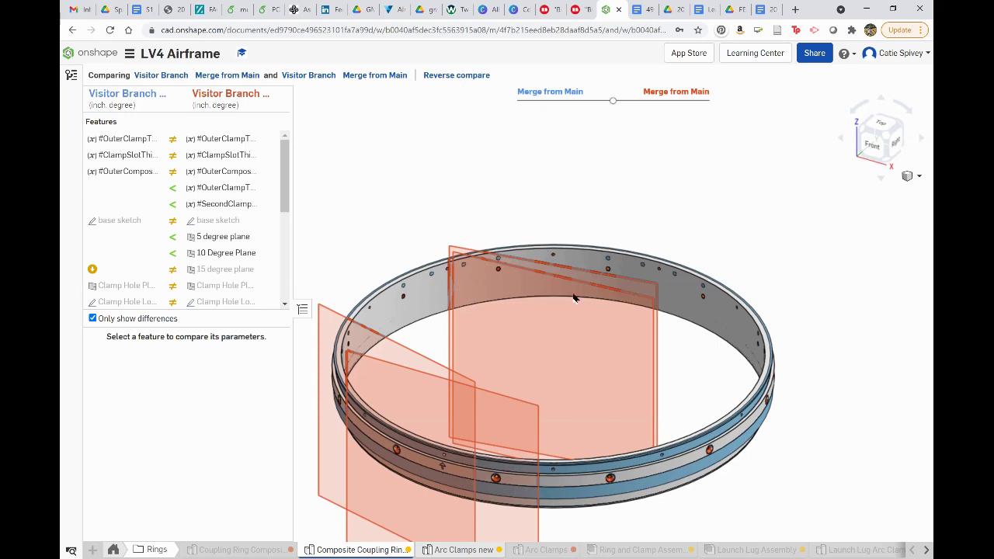
pyautogui.moveTo(612, 102)
pyautogui.mouseDown()
pyautogui.moveTo(725, 102)
pyautogui.moveTo(593, 101)
pyautogui.mouseUp()
pyautogui.moveTo(533, 106); pyautogui.dragTo(817, 130)
pyautogui.moveTo(566, 101); pyautogui.dragTo(466, 101)
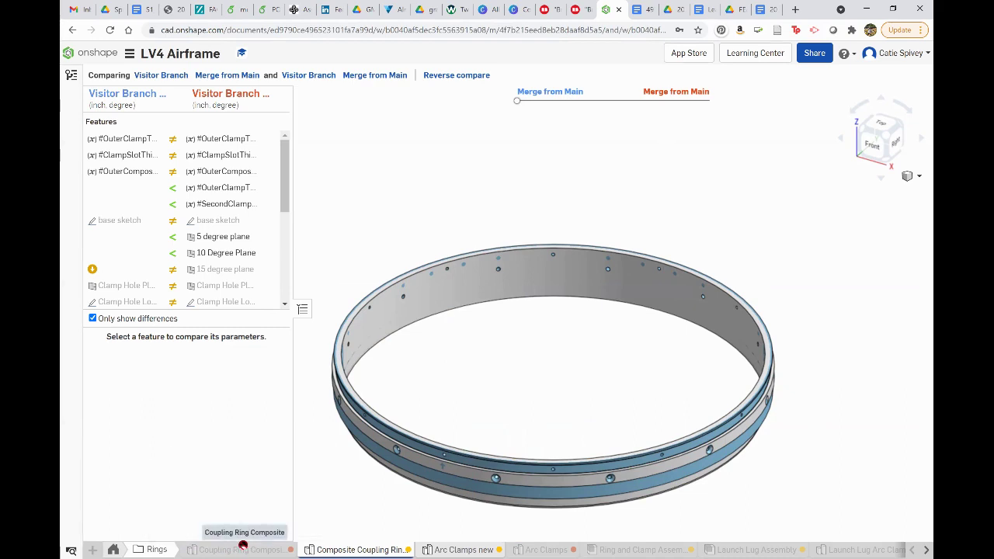
# Open the comparison of Arc Clamps new and blend between its two Merge from Main states
pyautogui.click(438, 548)
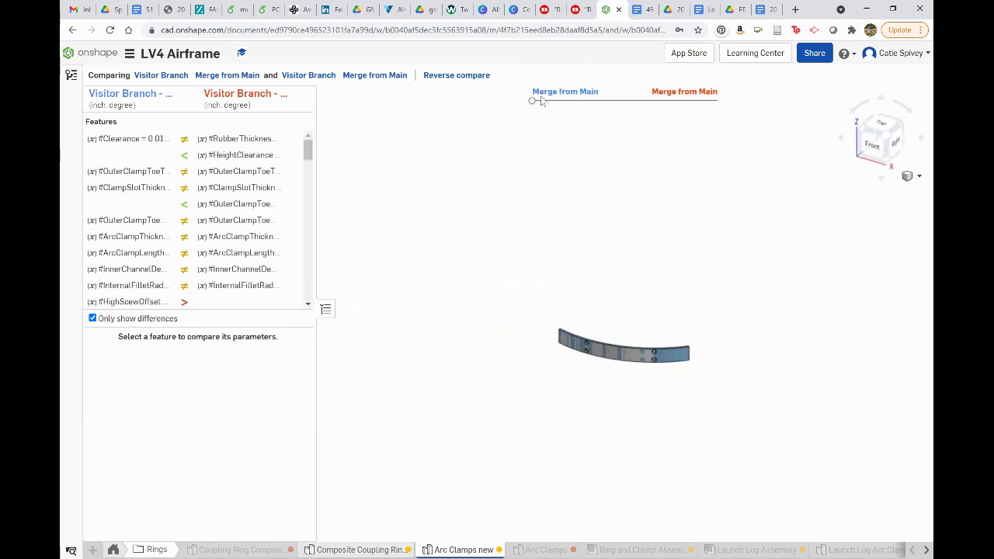
pyautogui.moveTo(532, 101); pyautogui.dragTo(676, 116)
pyautogui.moveTo(767, 105); pyautogui.dragTo(463, 149)
pyautogui.scroll(3, 595, 336)
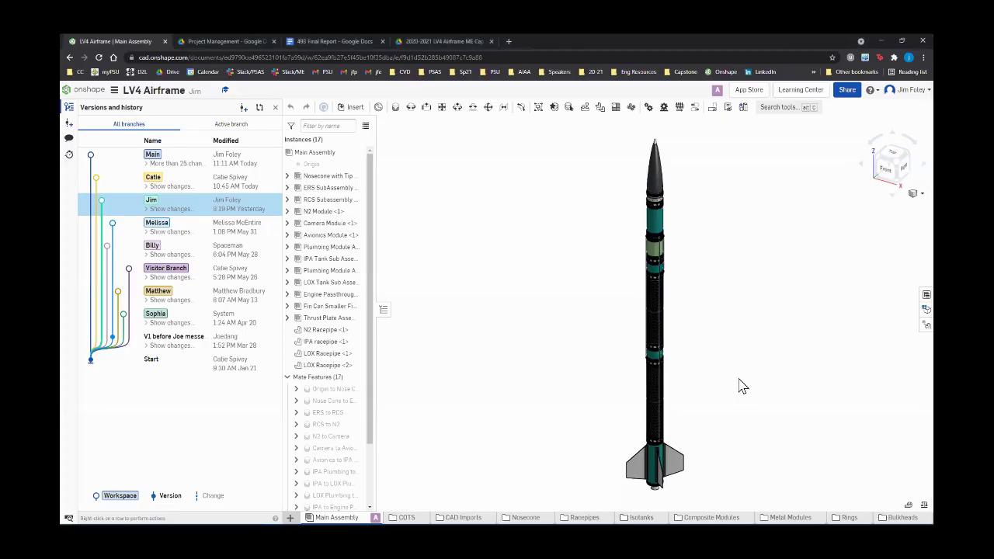
# Examine the Main Assembly rocket from below, focusing on the engine nozzle, fins and fin can end
pyautogui.moveTo(741, 386); pyautogui.dragTo(736, 388, button='right')
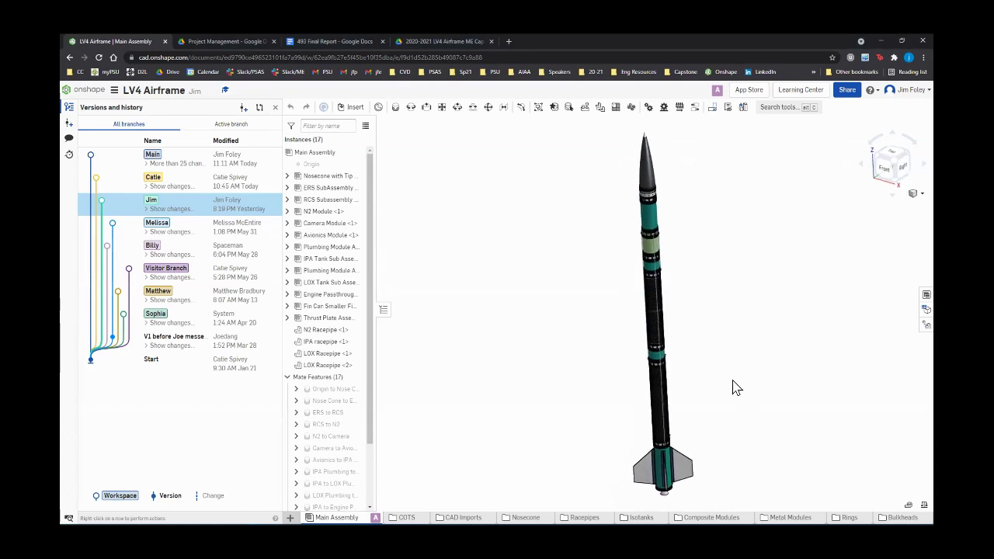
pyautogui.scroll(-5, 736, 387)
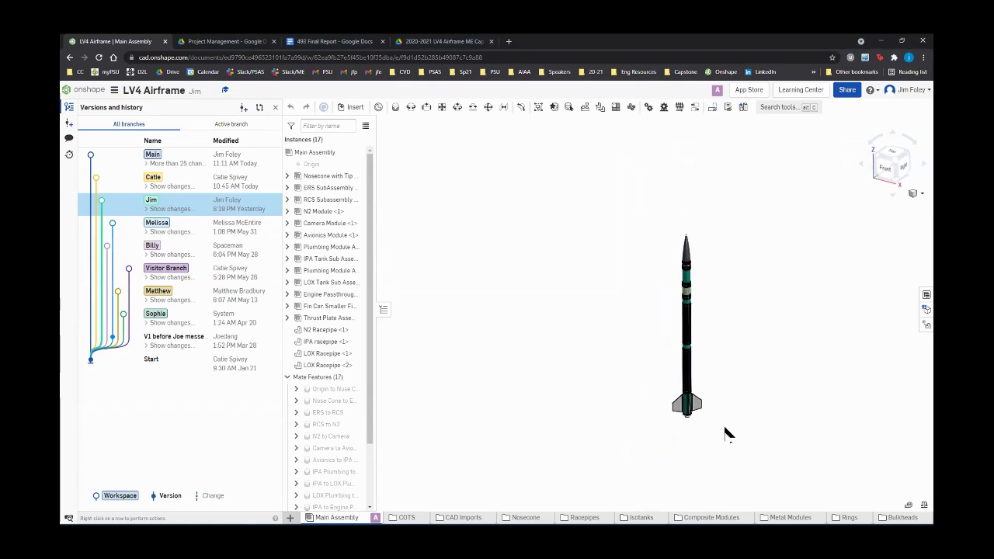
pyautogui.moveTo(727, 433); pyautogui.dragTo(725, 406, button='right')
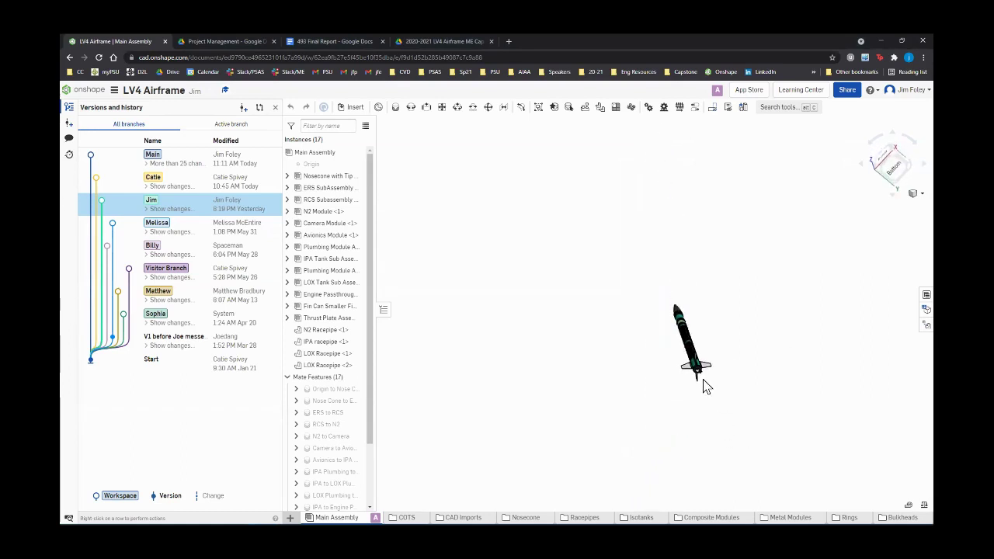
pyautogui.scroll(8, 702, 386)
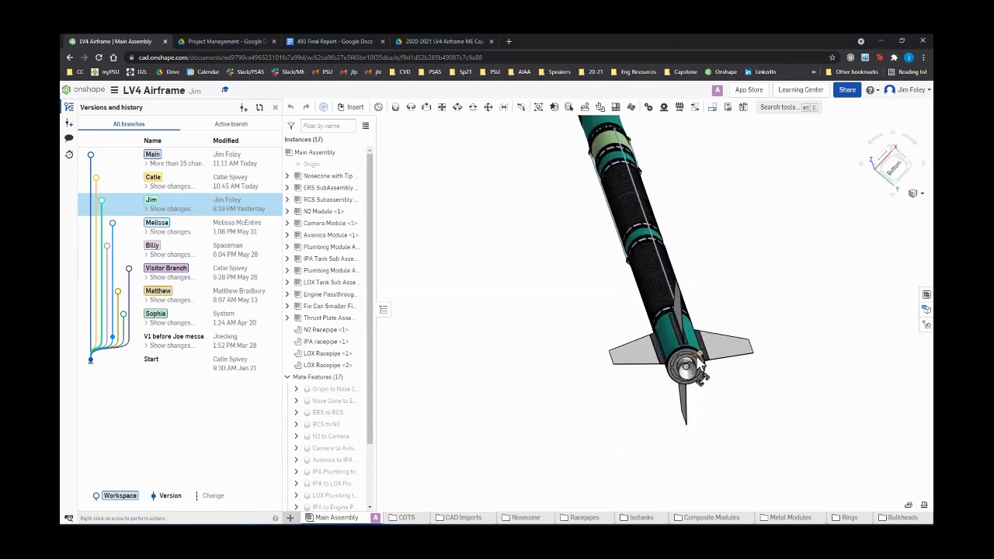
pyautogui.scroll(3, 738, 426)
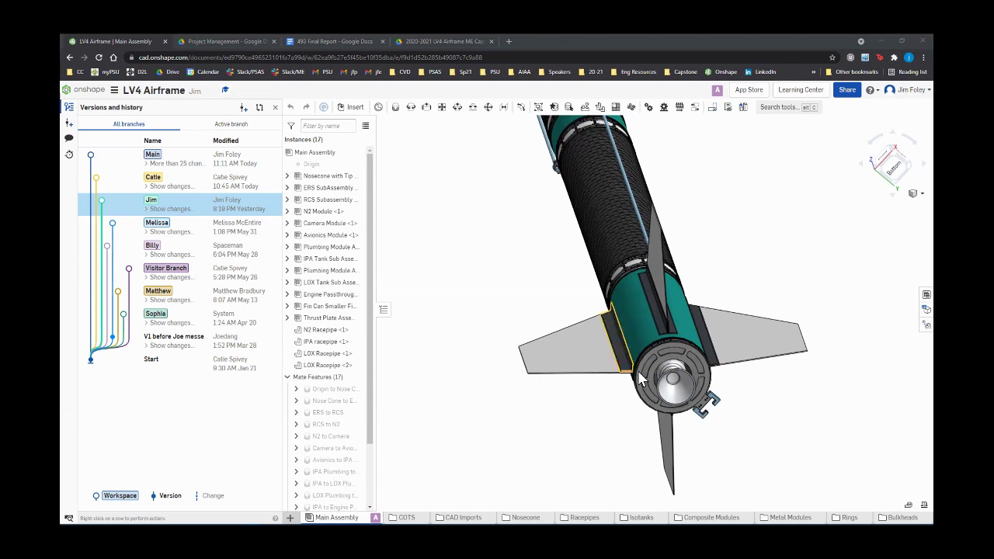
pyautogui.scroll(-3, 703, 395)
pyautogui.hotkey('shift', '7')
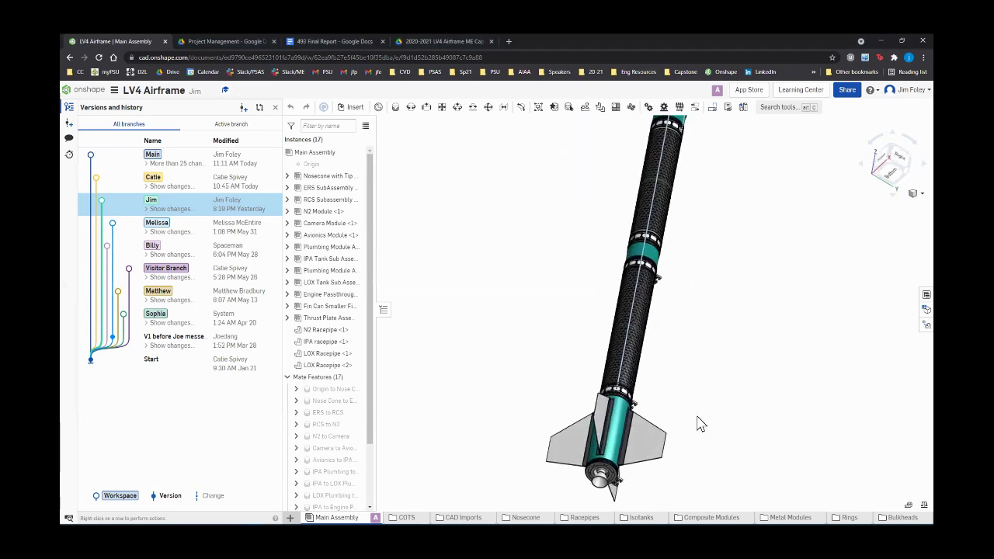
# Inspect the rocket from the back, focusing on the fin can and the racepipe along the lower tank
pyautogui.scroll(3, 699, 421)
pyautogui.scroll(-3, 703, 423)
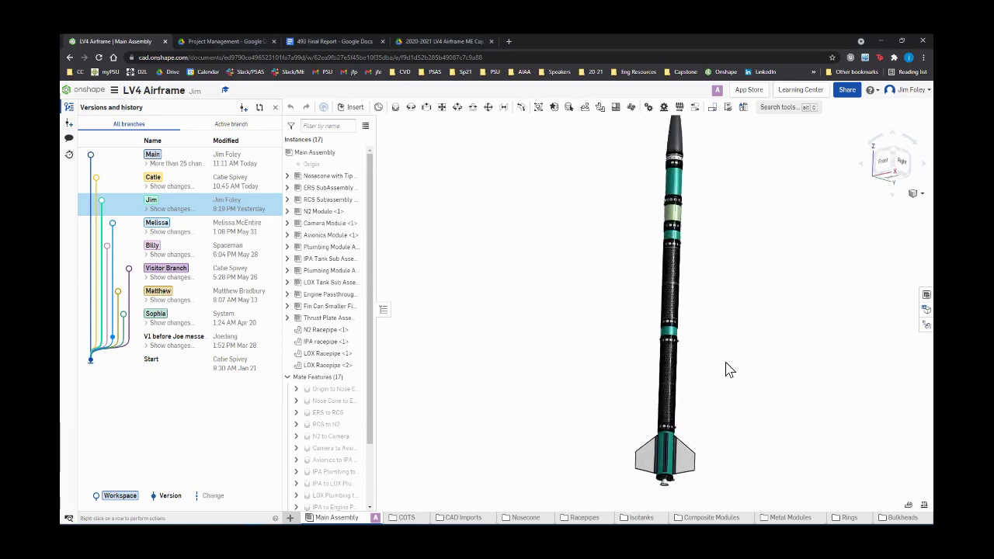
pyautogui.moveTo(725, 368); pyautogui.dragTo(649, 370, button='right')
pyautogui.hotkey('shift', '2')
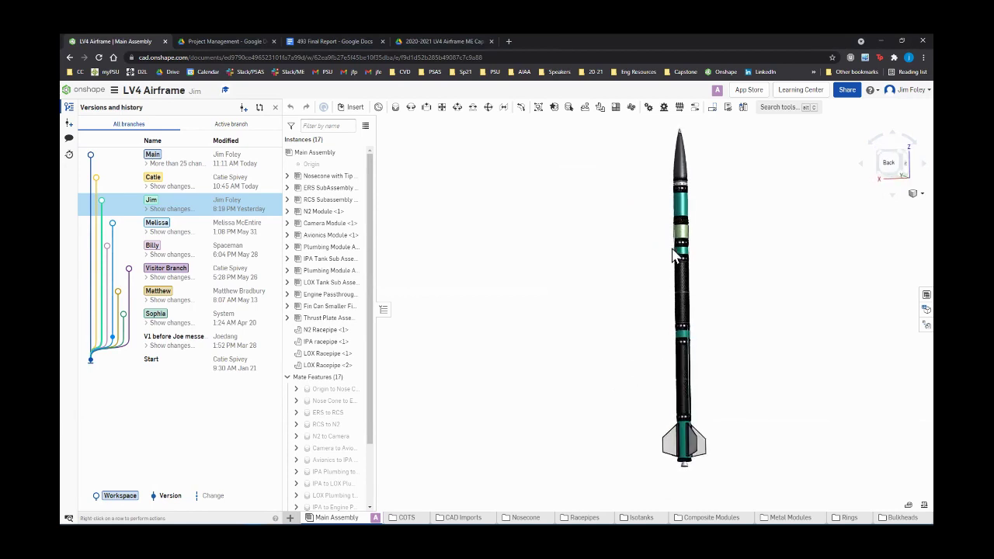
pyautogui.scroll(1, 687, 435)
pyautogui.scroll(3, 677, 475)
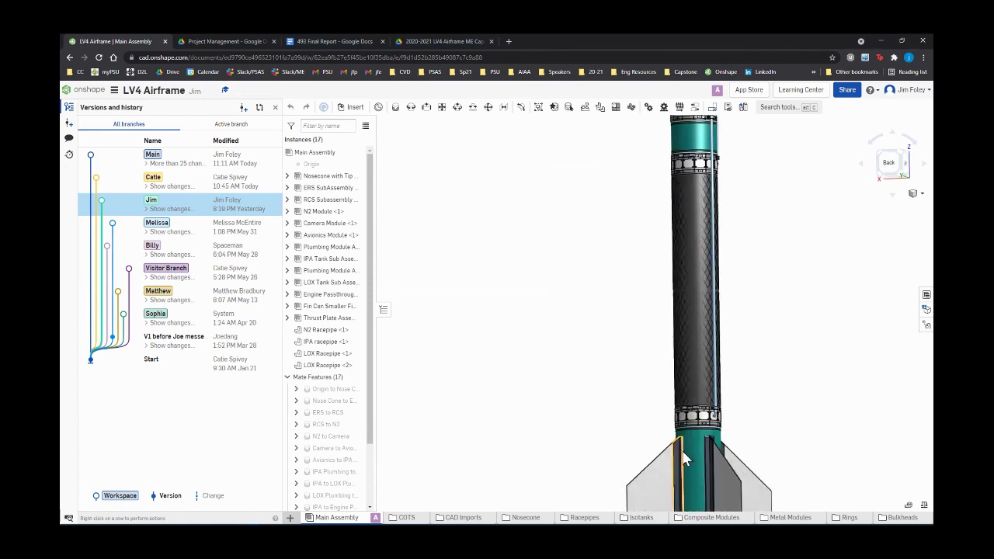
pyautogui.scroll(-2, 581, 362)
pyautogui.scroll(2, 628, 465)
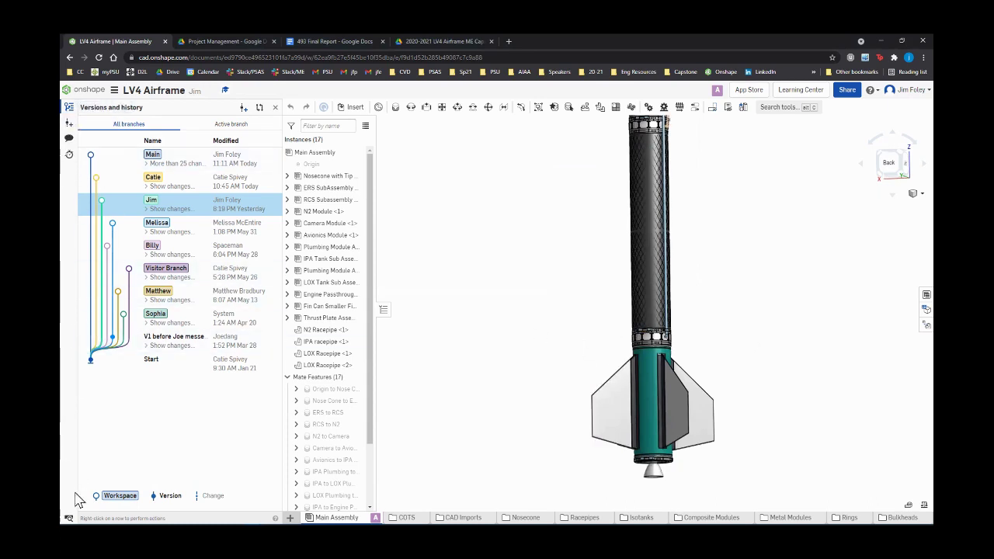
# Open the Bulkhead part studio from the Bulkheads folder
pyautogui.click(65, 516)
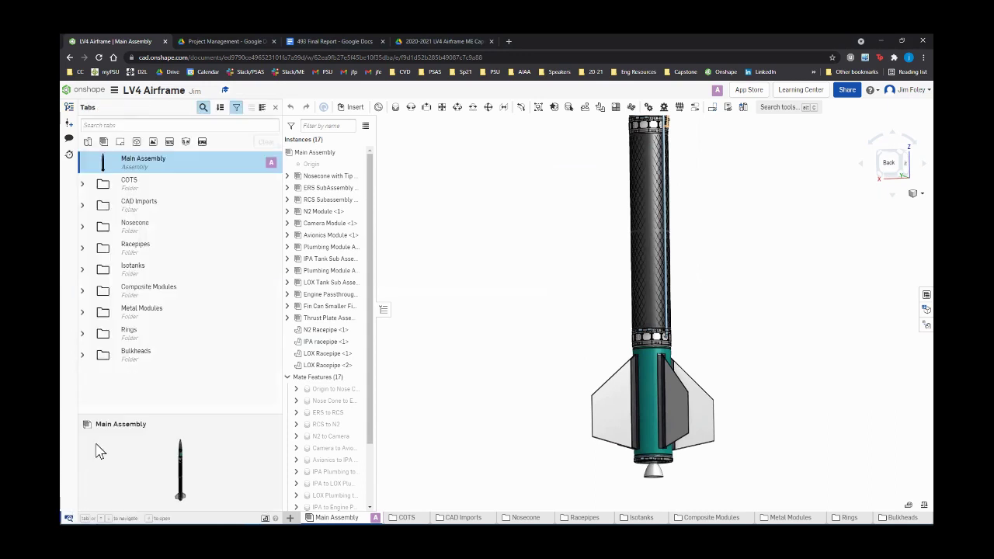
pyautogui.click(83, 355)
pyautogui.click(128, 376)
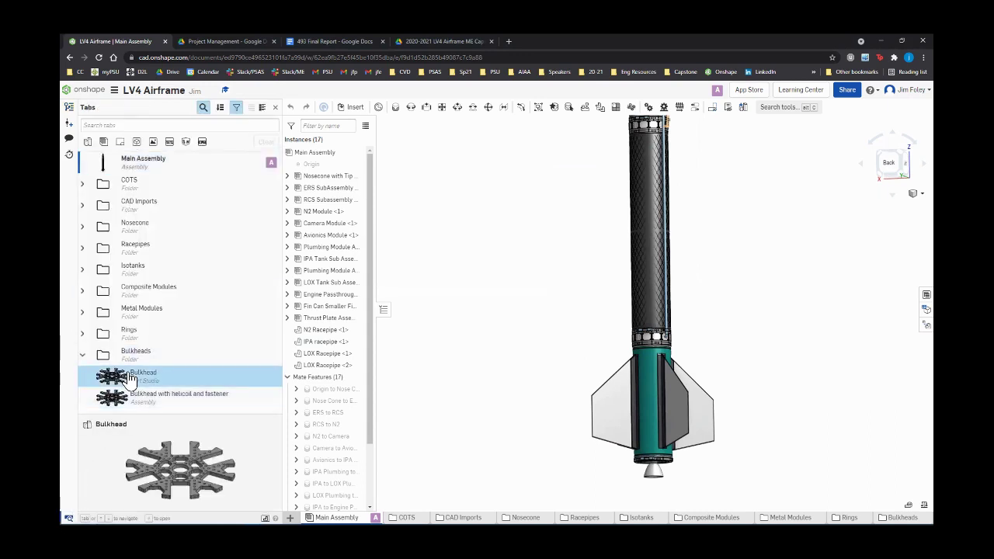
pyautogui.doubleClick(129, 376)
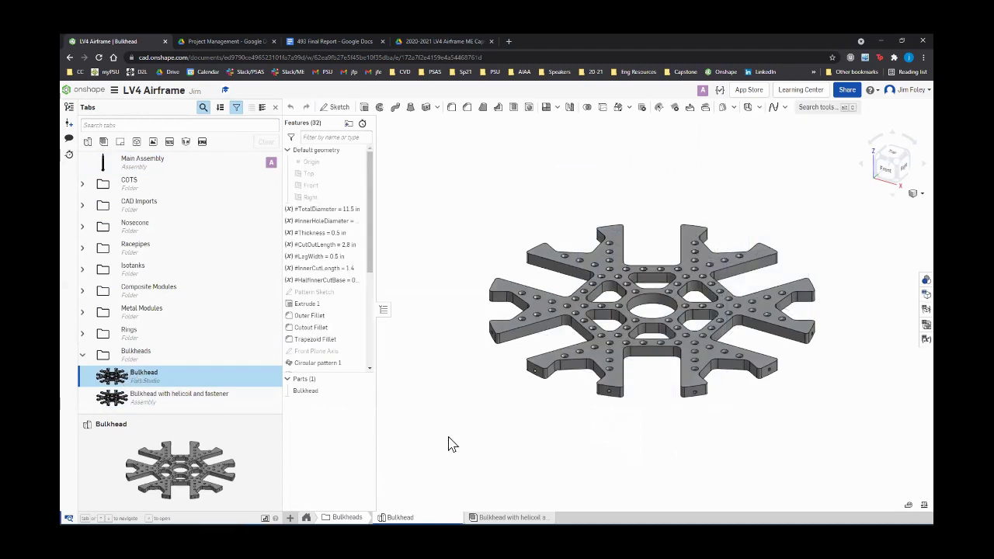
# Examine the bulkhead's top face, underside and cutouts from several tilted angles
pyautogui.press('Up')
pyautogui.press('Up')
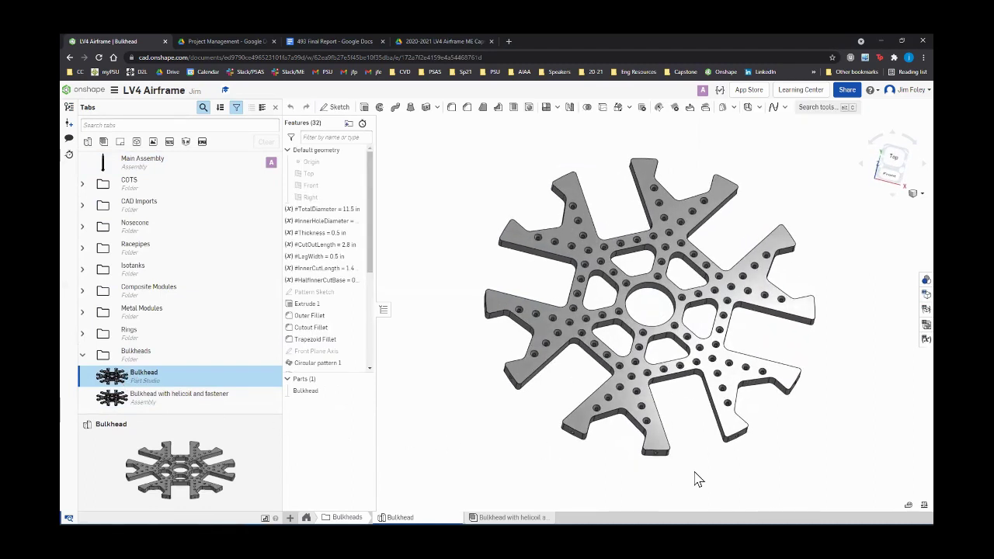
pyautogui.press('Down')
pyautogui.press('Down')
pyautogui.press('Down')
pyautogui.press('Down')
pyautogui.press('Down')
pyautogui.press('Down')
pyautogui.press('Down')
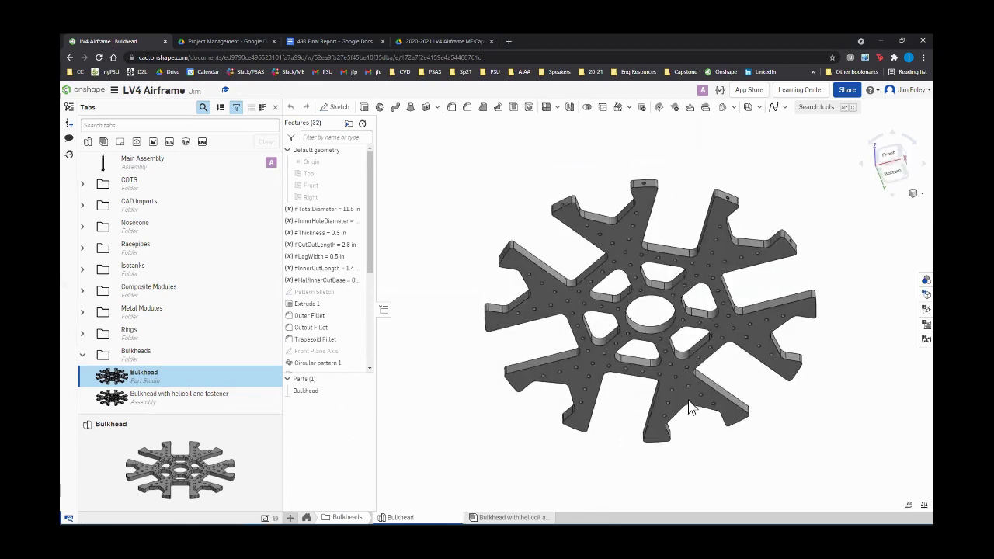
pyautogui.press('Up')
pyautogui.press('Up')
pyautogui.press('Up')
pyautogui.press('Up')
pyautogui.press('Up')
pyautogui.press('Up')
pyautogui.press('Up')
pyautogui.press('Left')
pyautogui.press('Left')
pyautogui.press('Left')
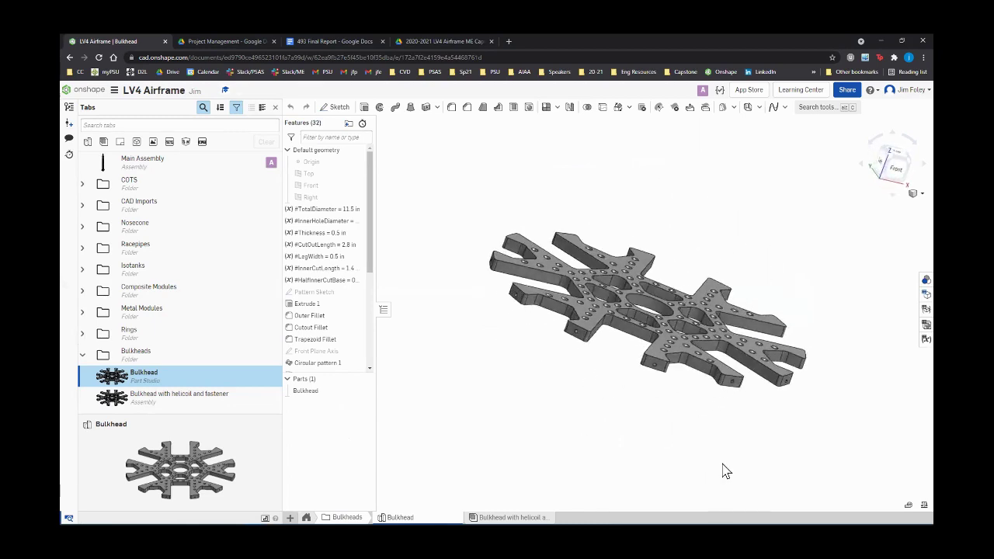
pyautogui.press('Left')
pyautogui.press('Left')
pyautogui.press('Left')
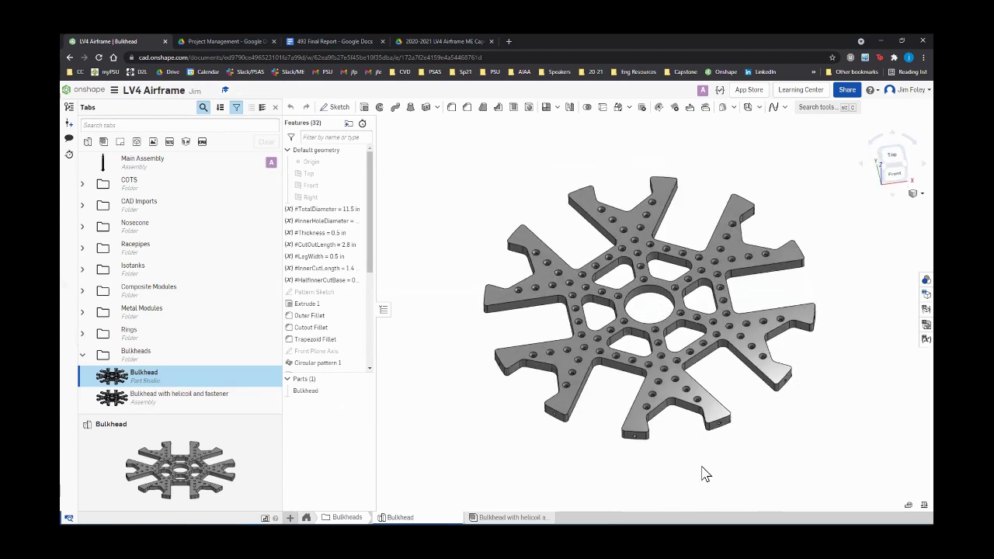
# Inspect the bulkhead's hole pattern and leg ends from above, finishing with an edge-on front view
pyautogui.scroll(-3, 690, 458)
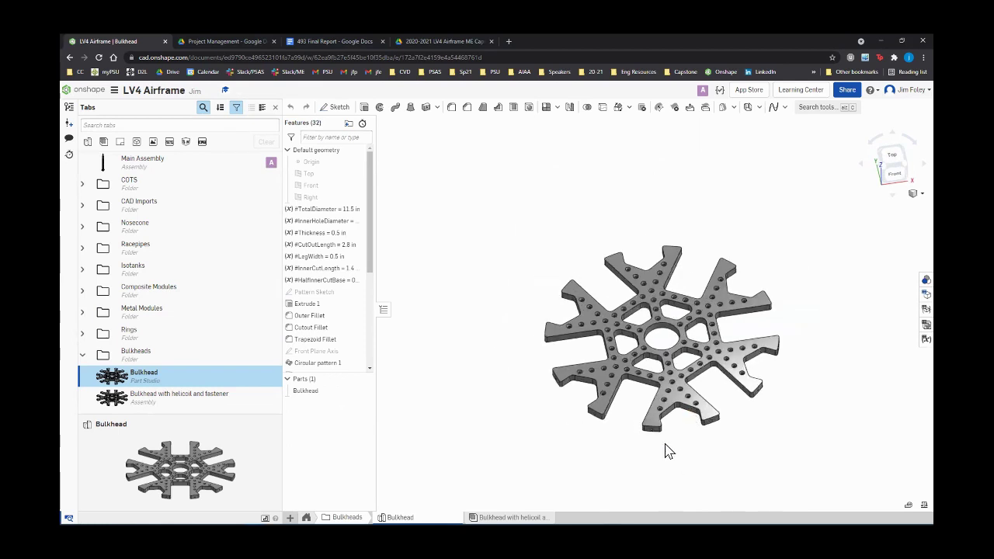
pyautogui.scroll(-1, 666, 453)
pyautogui.press('Down')
pyautogui.press('Down')
pyautogui.press('Down')
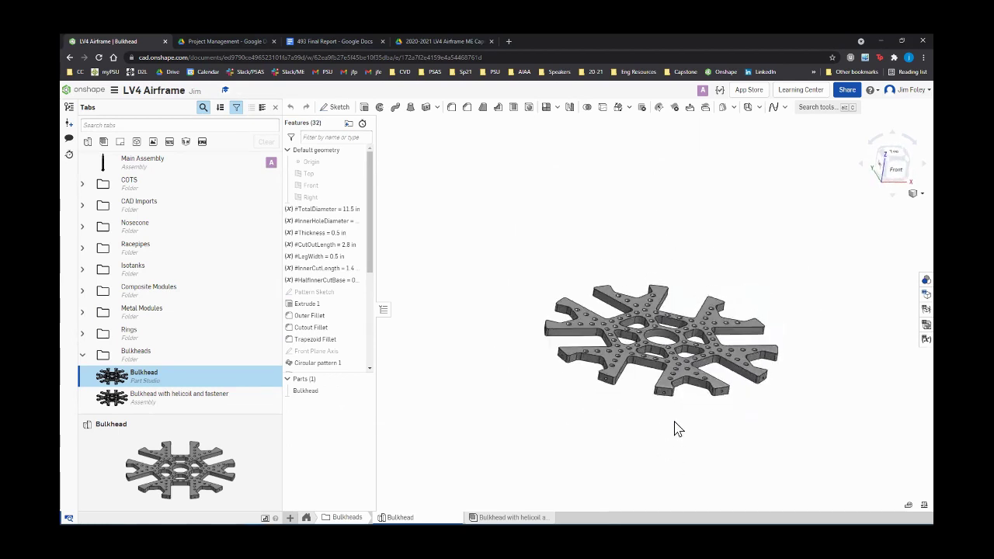
pyautogui.press('Up')
pyautogui.press('Up')
pyautogui.press('Up')
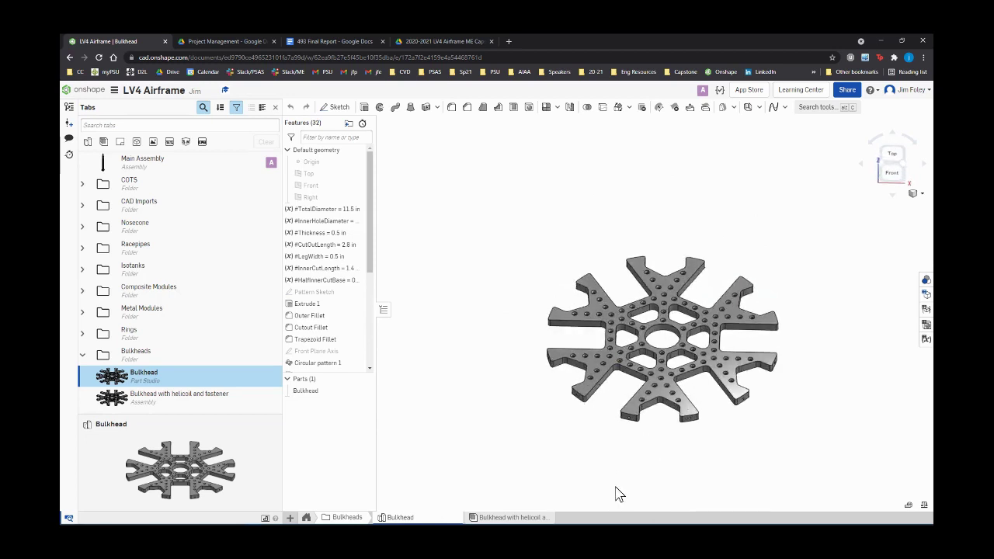
pyautogui.scroll(2, 622, 465)
pyautogui.press('Down')
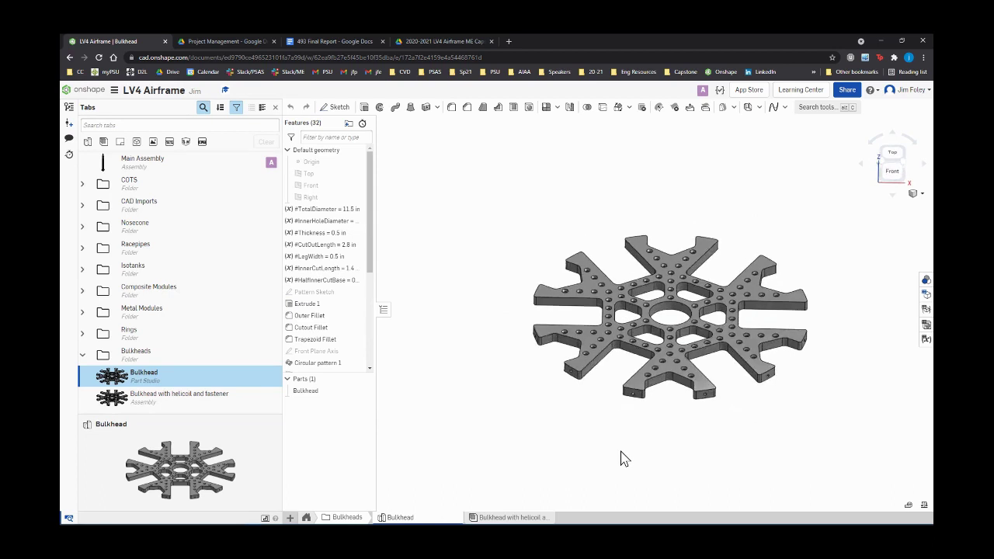
pyautogui.scroll(2, 619, 399)
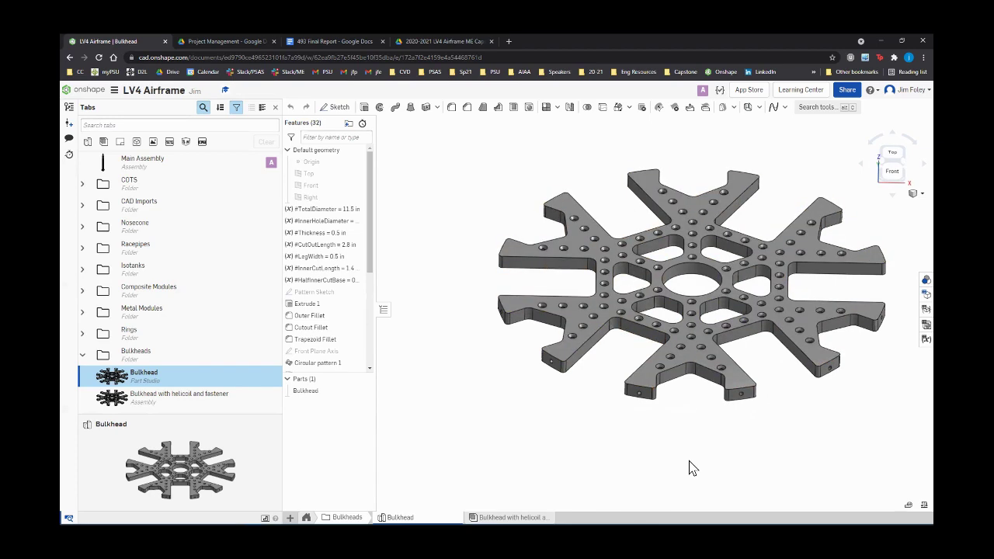
pyautogui.hotkey('shift', '1')
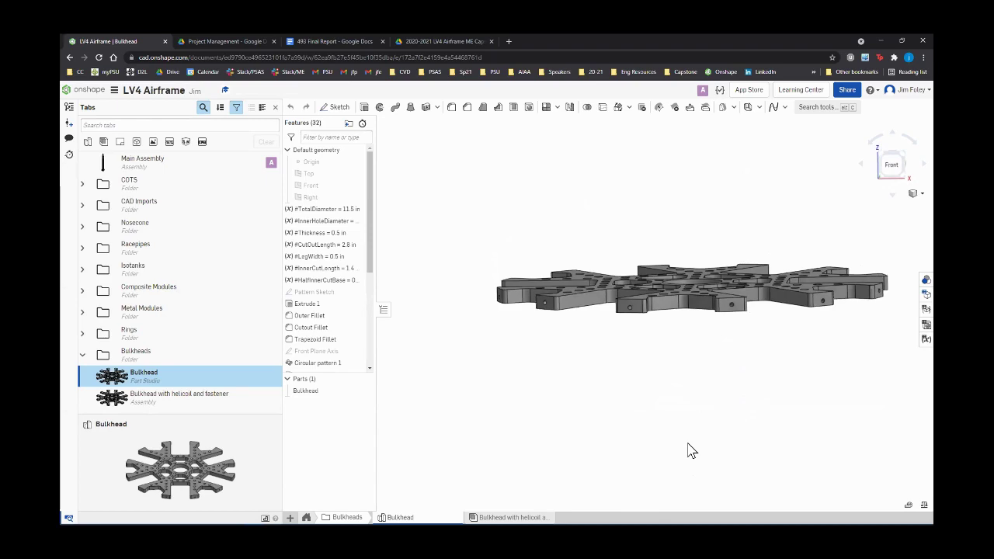
# Examine the bulkhead's cutouts, hole pattern and forked legs from above and at a tilt, both up close and as a whole
pyautogui.moveTo(676, 448)
pyautogui.mouseDown(button='right')
pyautogui.moveTo(690, 459)
pyautogui.moveTo(705, 426)
pyautogui.moveTo(695, 445)
pyautogui.mouseUp(button='right')
pyautogui.scroll(5, 741, 357)
pyautogui.scroll(-5, 690, 419)
pyautogui.scroll(-3, 770, 352)
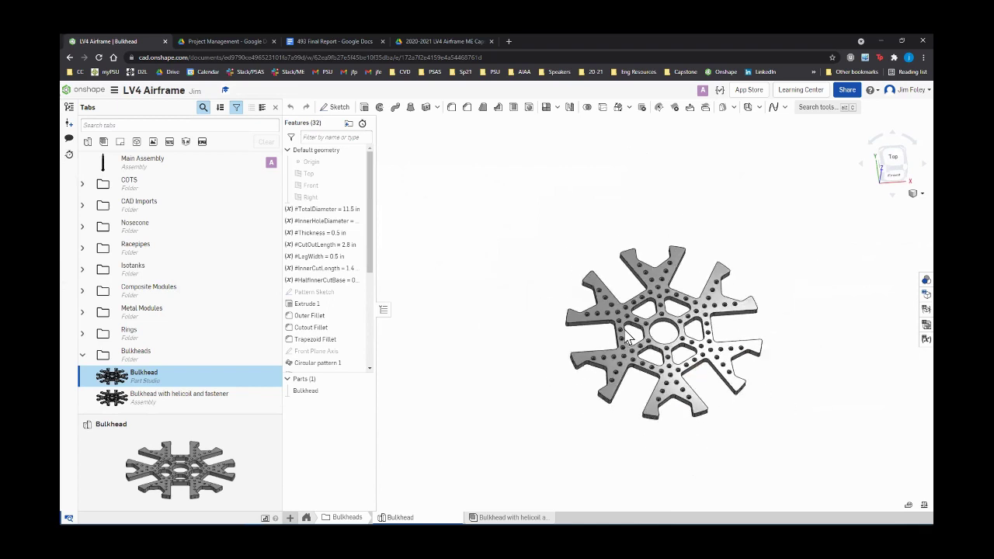
pyautogui.scroll(-1, 780, 339)
pyautogui.moveTo(775, 340); pyautogui.dragTo(754, 349, button='right')
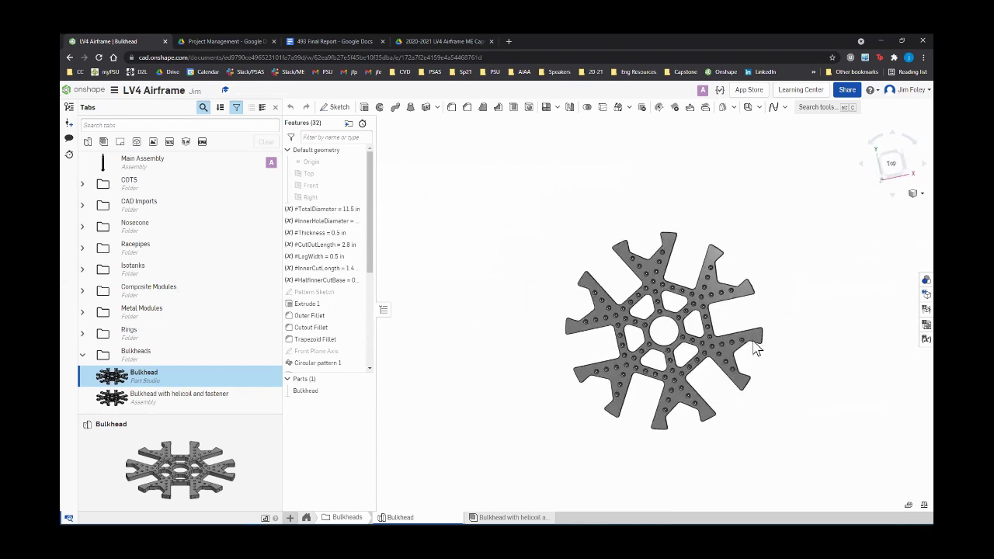
pyautogui.scroll(3, 606, 341)
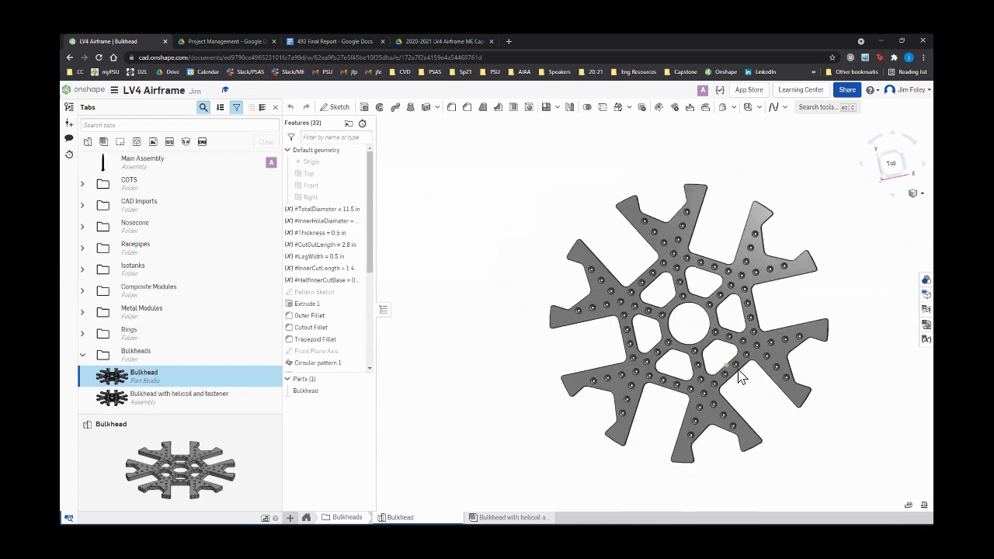
pyautogui.moveTo(789, 442); pyautogui.dragTo(793, 437, button='right')
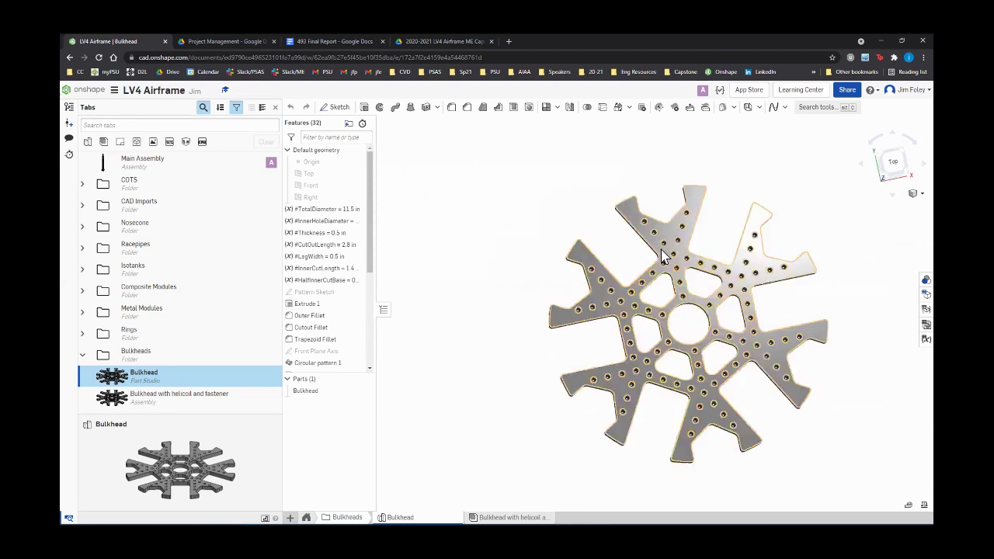
pyautogui.scroll(3, 652, 287)
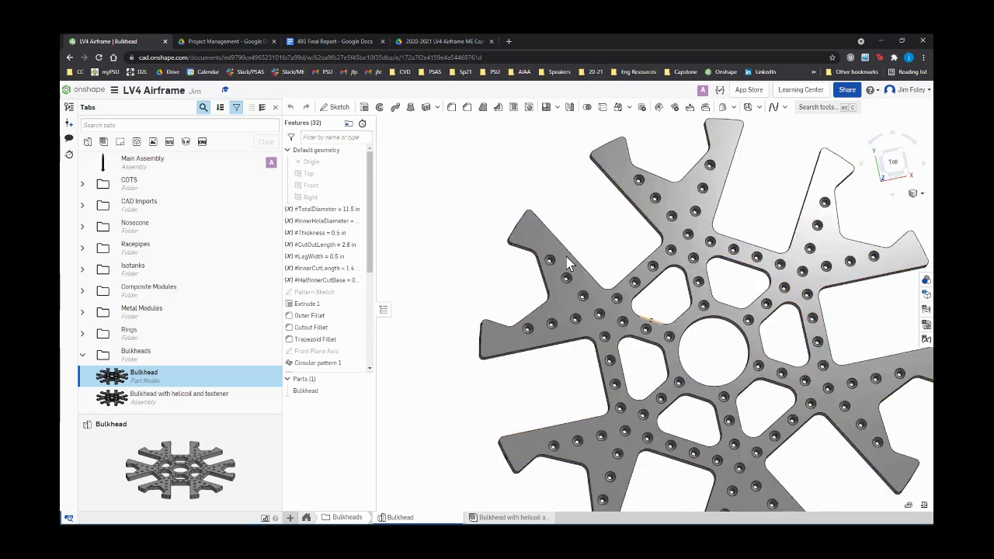
pyautogui.scroll(-3, 570, 245)
pyautogui.moveTo(635, 460); pyautogui.dragTo(626, 437, button='right')
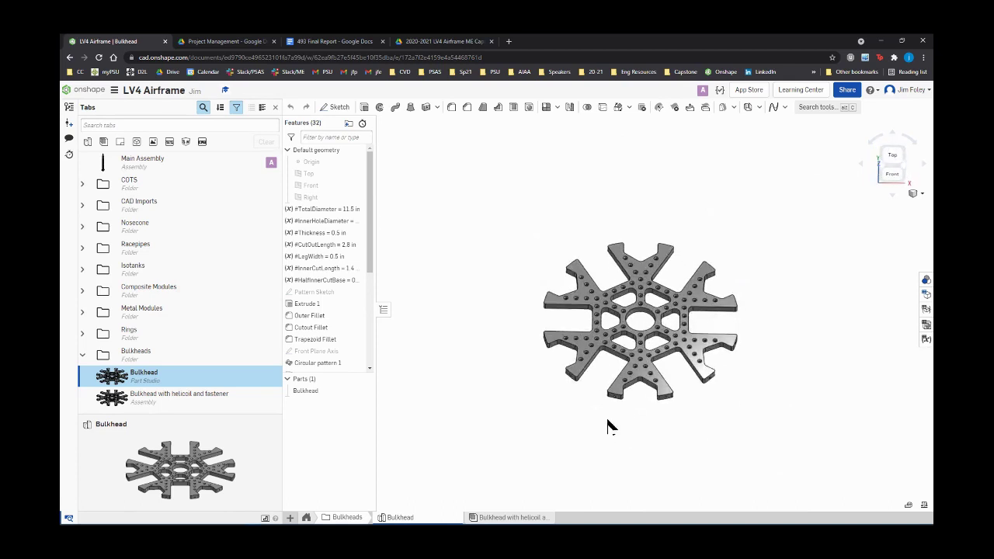
pyautogui.scroll(3, 642, 326)
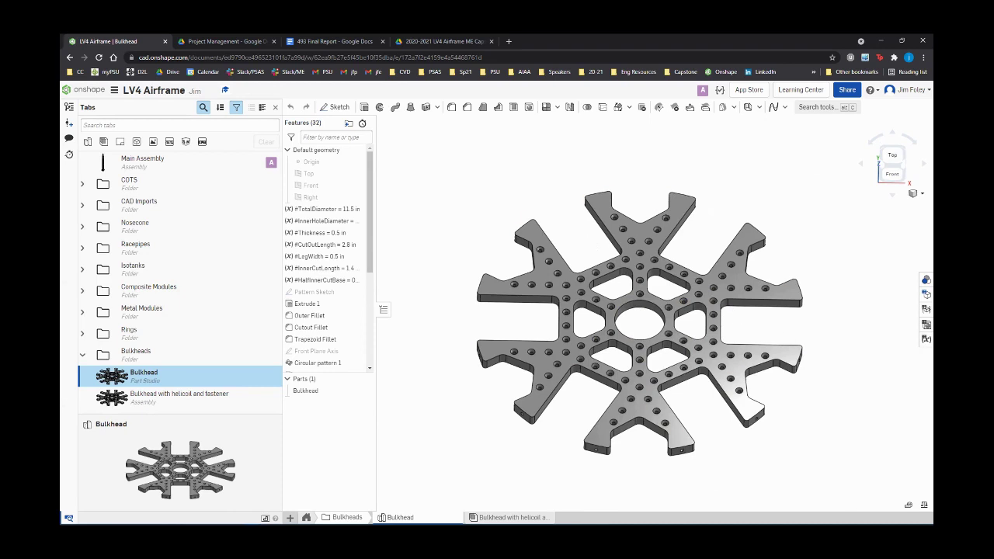
# Select the entire bulkhead and check its mass properties
pyautogui.click(925, 294)
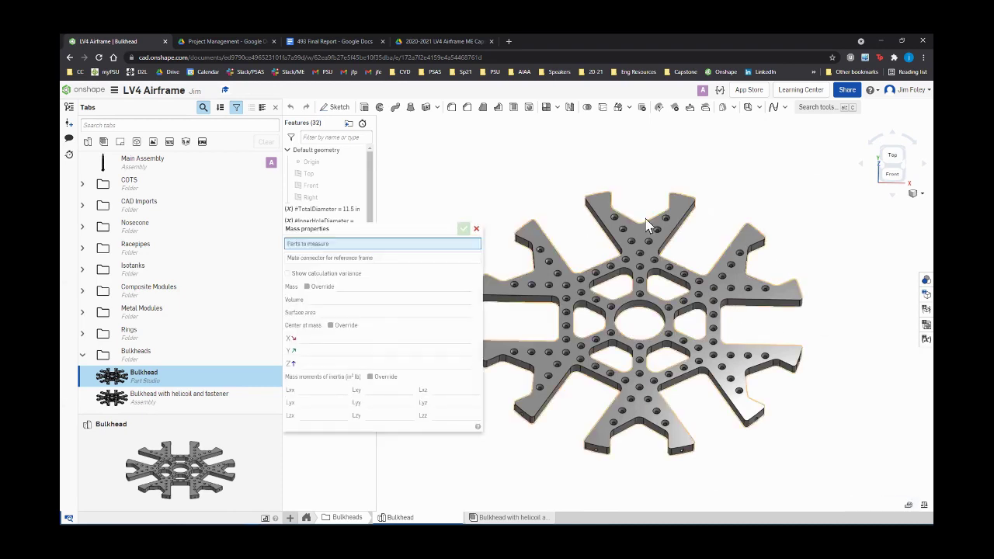
pyautogui.moveTo(479, 169); pyautogui.dragTo(802, 451)
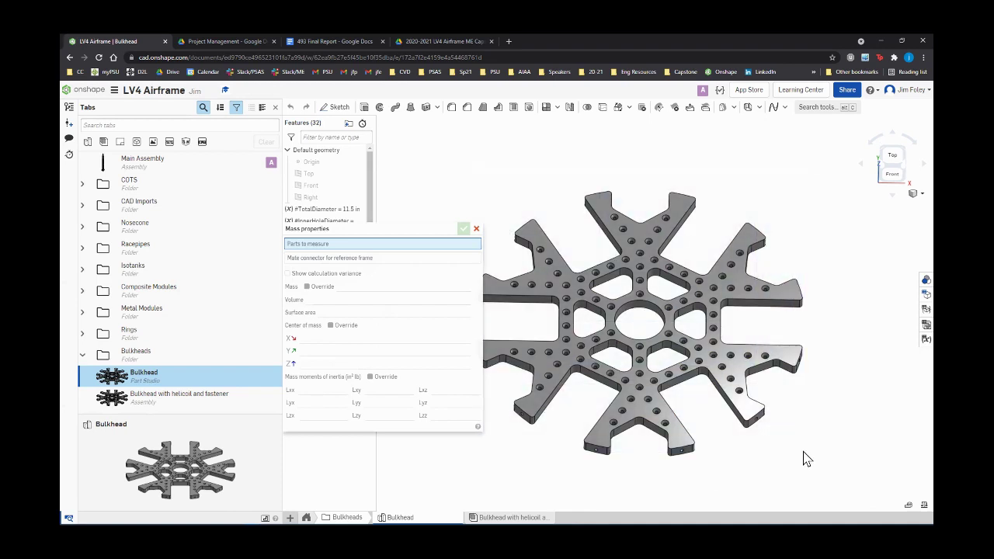
pyautogui.click(476, 229)
pyautogui.moveTo(456, 154); pyautogui.dragTo(819, 472)
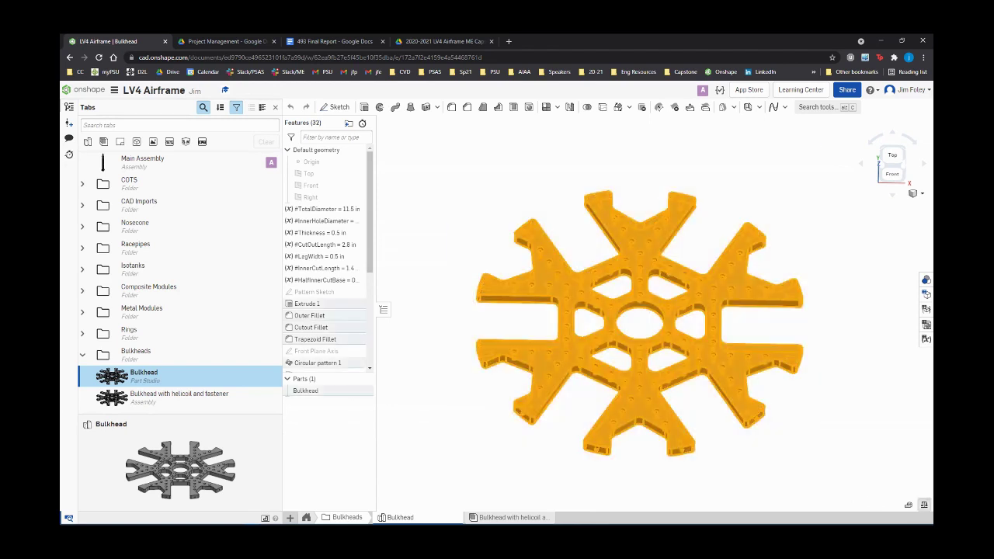
pyautogui.click(926, 308)
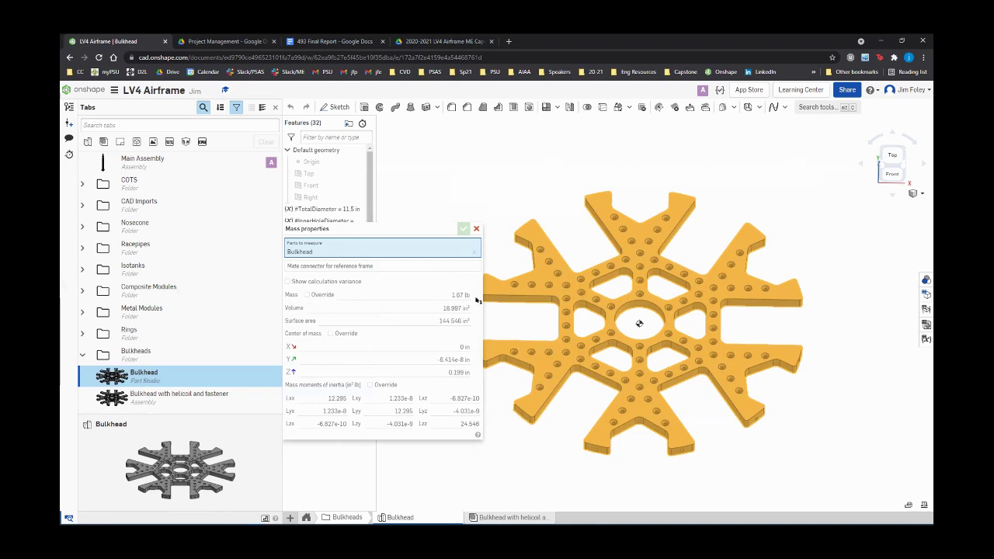
pyautogui.click(477, 231)
pyautogui.click(476, 227)
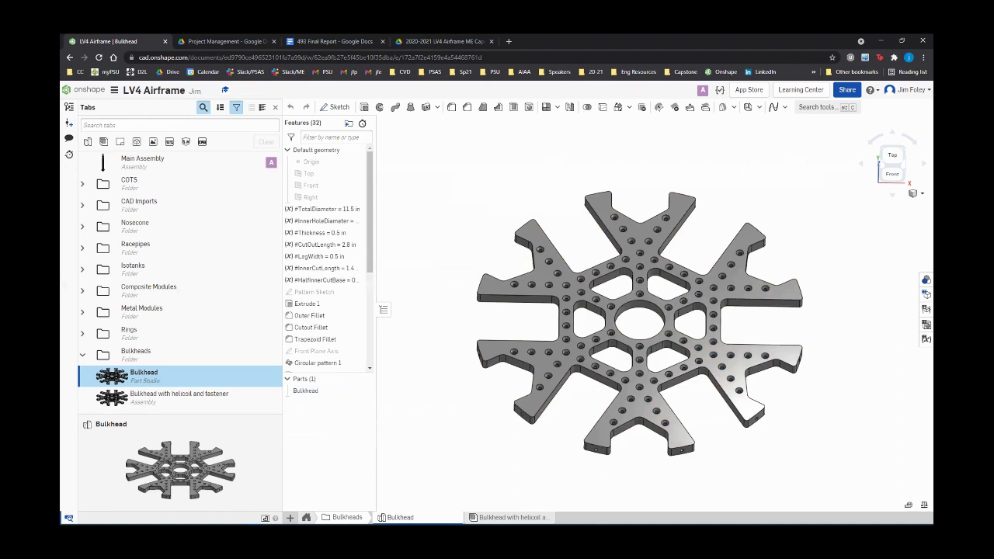
# Inspect the bulkhead's thickness and the holes in its leg ends from a lower, front-facing angle
pyautogui.scroll(-1, 694, 470)
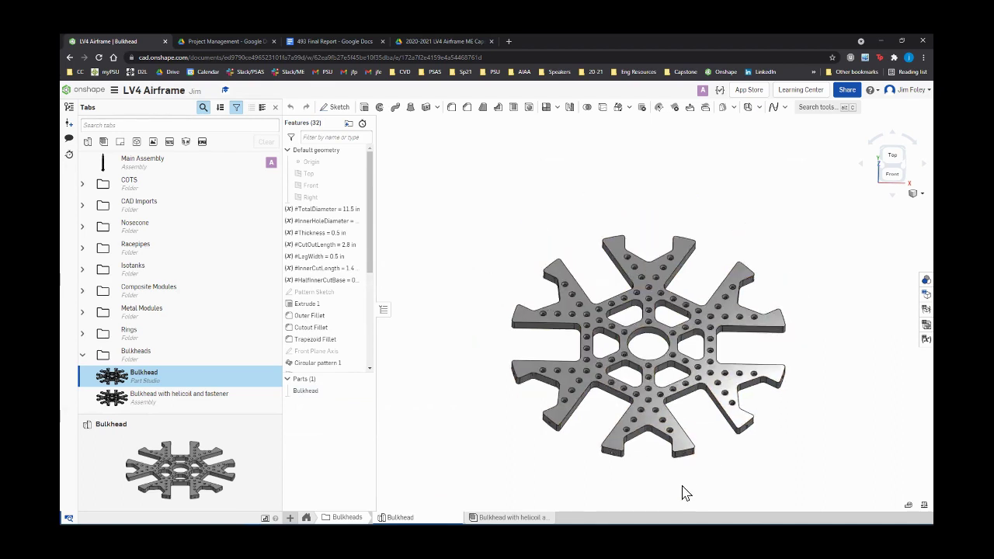
pyautogui.moveTo(683, 492); pyautogui.dragTo(674, 486, button='right')
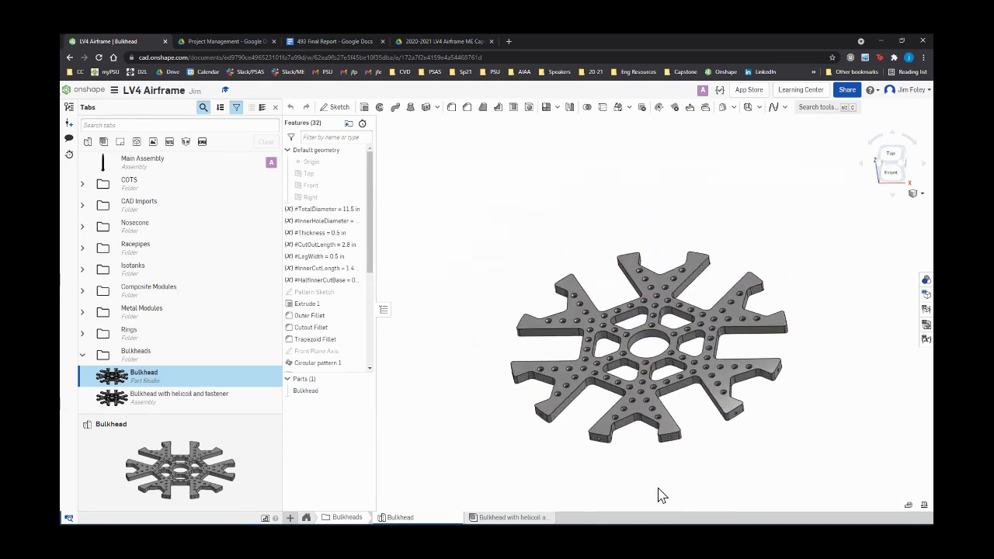
pyautogui.scroll(1, 658, 495)
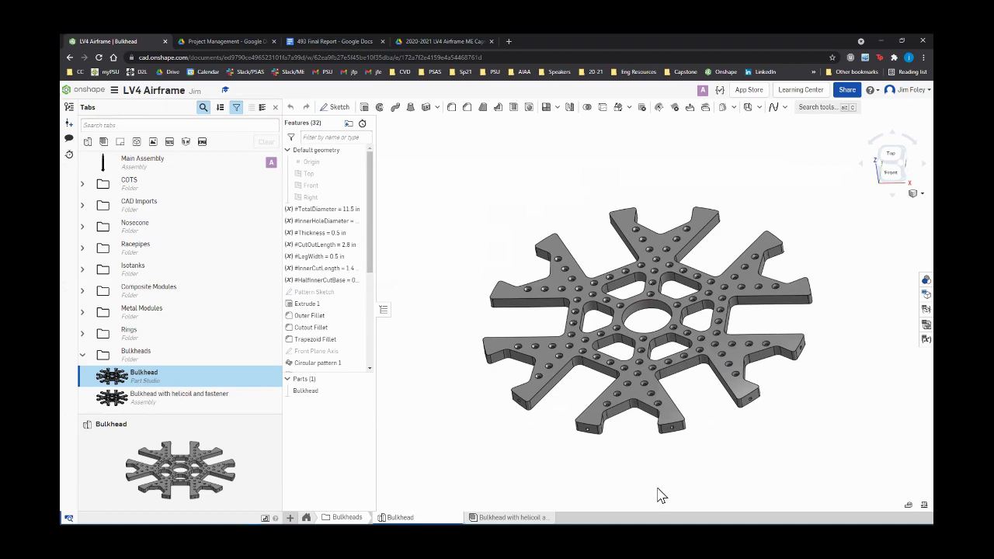
pyautogui.press('Left')
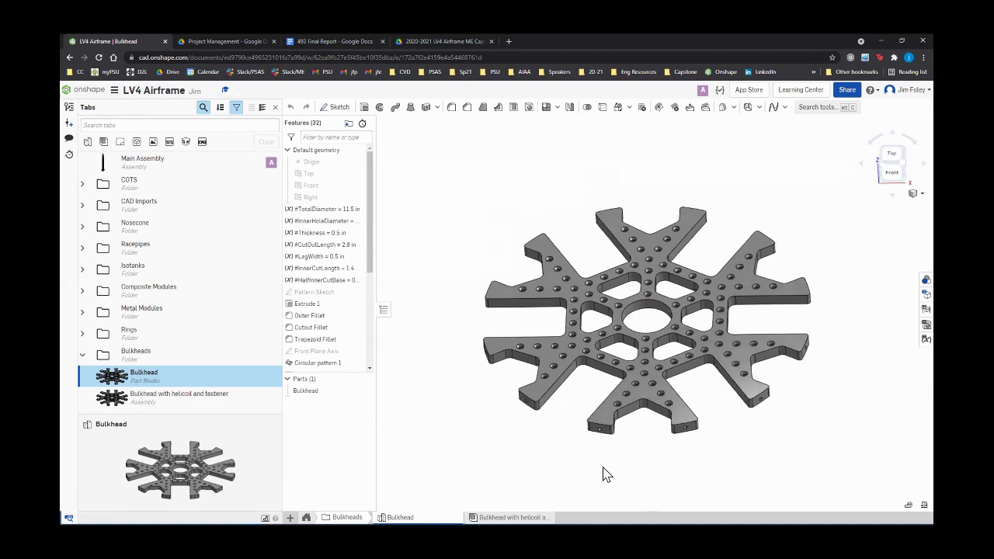
pyautogui.press('Up')
pyautogui.press('Left')
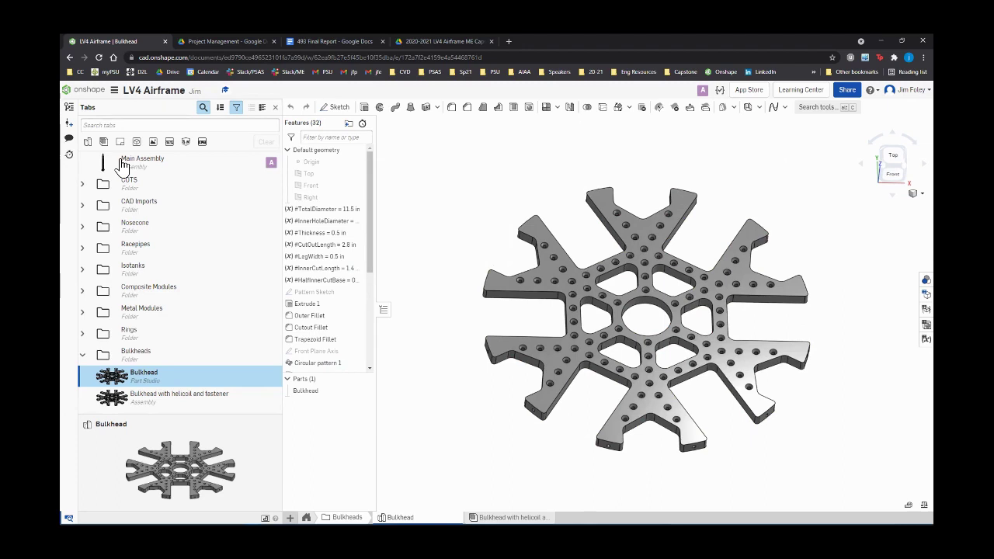
# Expand the Racepipes folder to show its part studios while keeping the bulkhead in view
pyautogui.click(80, 249)
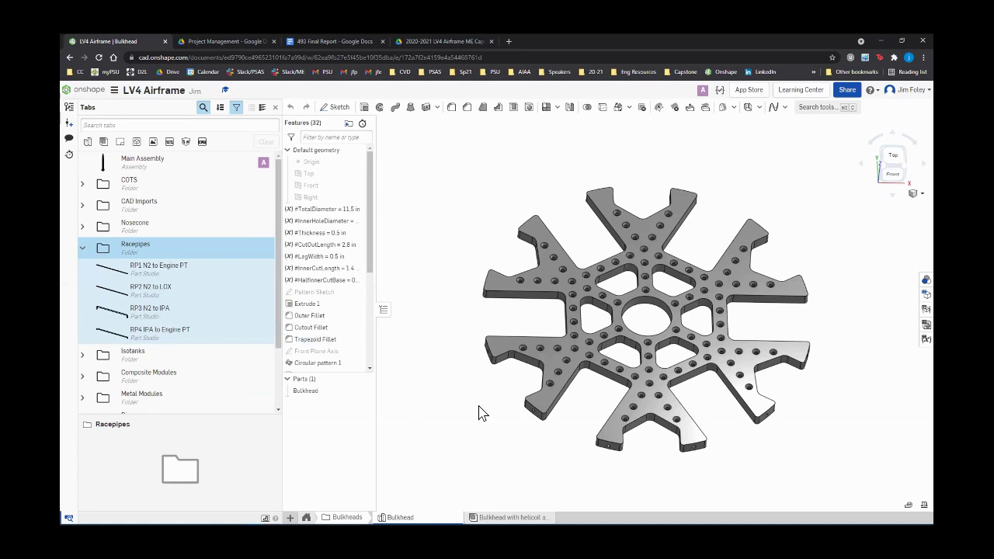
pyautogui.scroll(-1, 478, 414)
pyautogui.scroll(1, 489, 459)
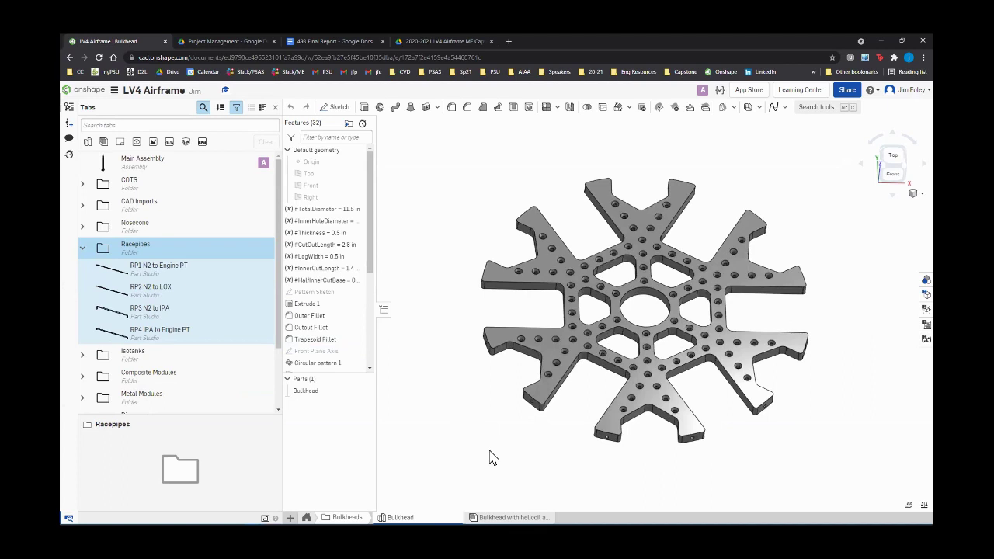
# Open the Main Assembly and inspect the full rocket, its tank sections and the racepipes from the back and left side
pyautogui.click(132, 168)
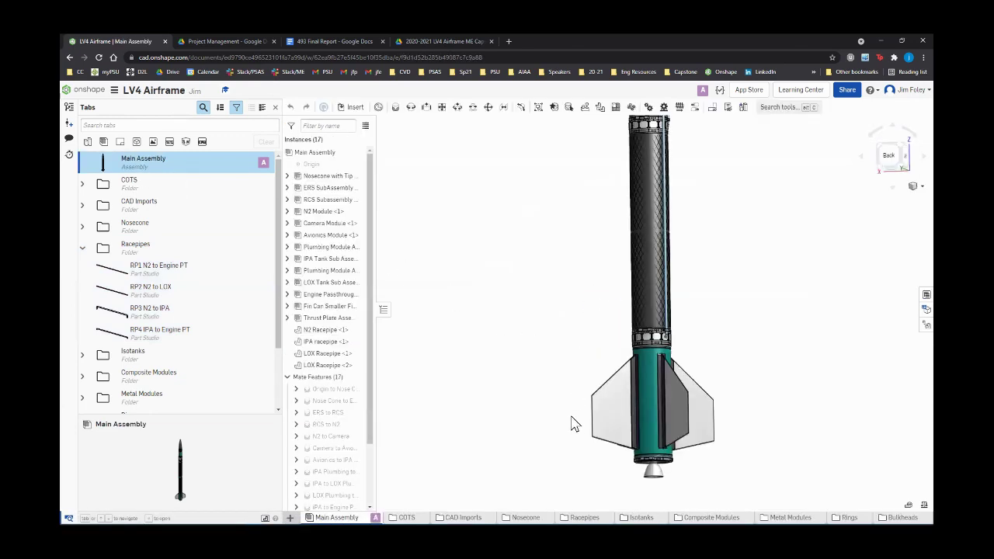
pyautogui.scroll(-3, 569, 425)
pyautogui.scroll(-1, 568, 248)
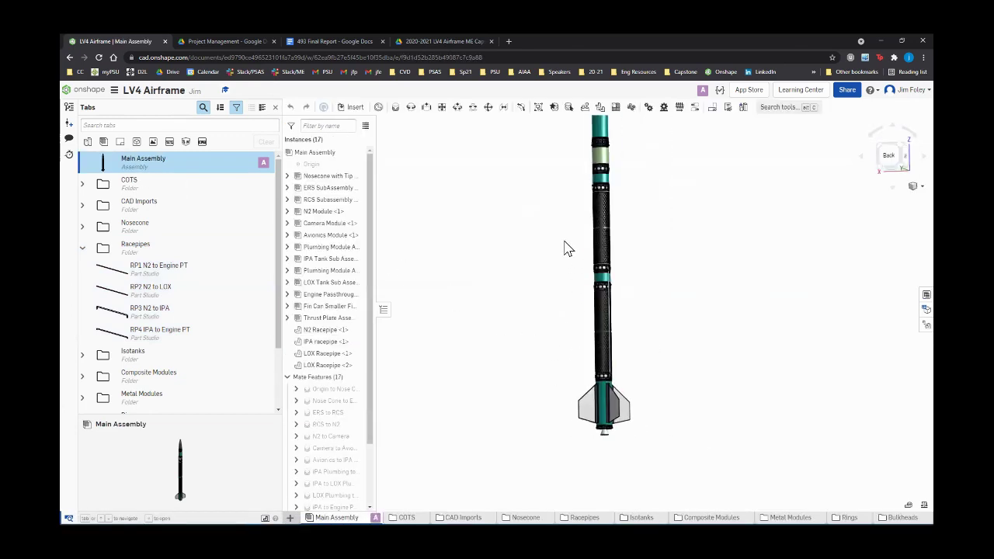
pyautogui.scroll(3, 565, 249)
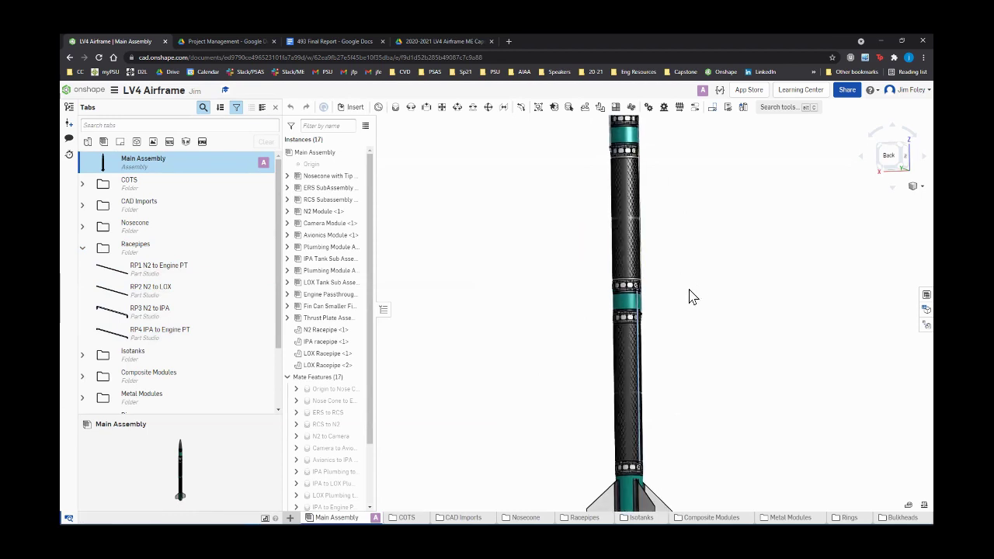
pyautogui.moveTo(691, 295)
pyautogui.mouseDown(button='right')
pyautogui.moveTo(646, 297)
pyautogui.moveTo(676, 292)
pyautogui.mouseUp(button='right')
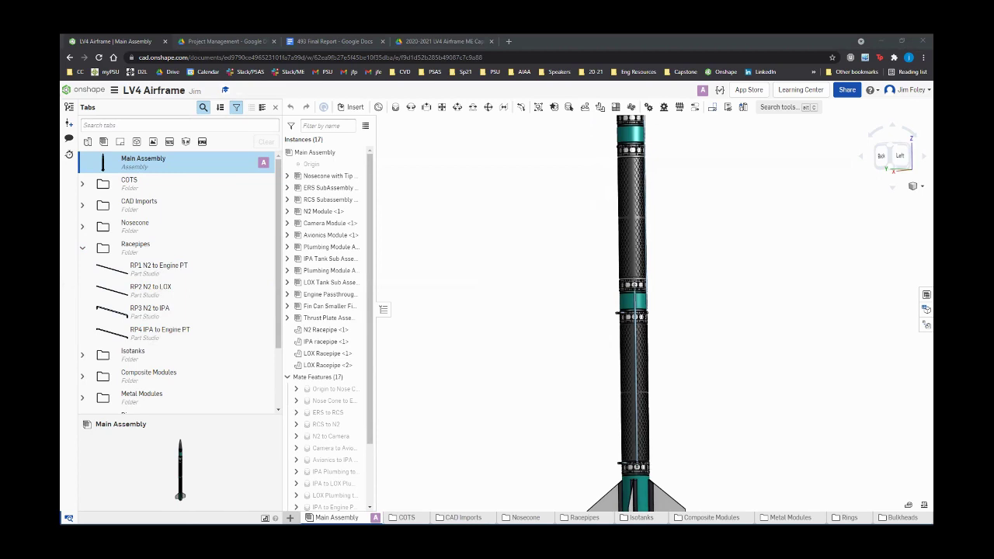
pyautogui.scroll(-3, 540, 377)
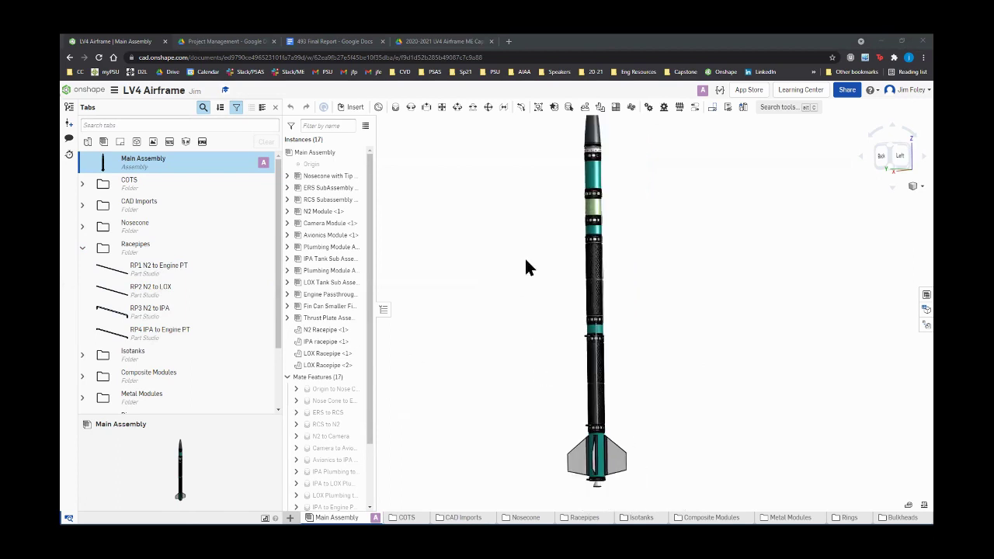
pyautogui.scroll(5, 625, 288)
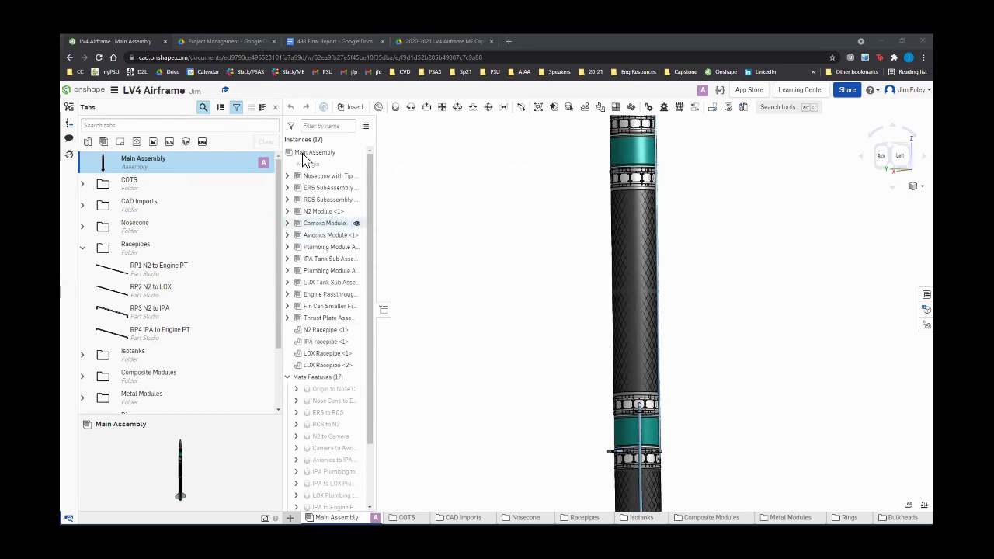
pyautogui.scroll(-3, 588, 278)
pyautogui.scroll(-2, 677, 279)
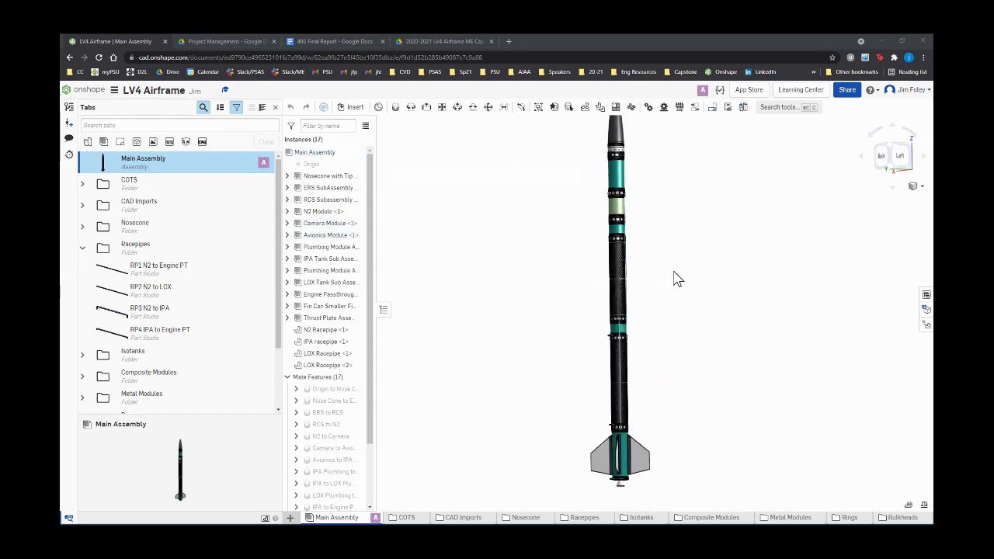
pyautogui.click(879, 166)
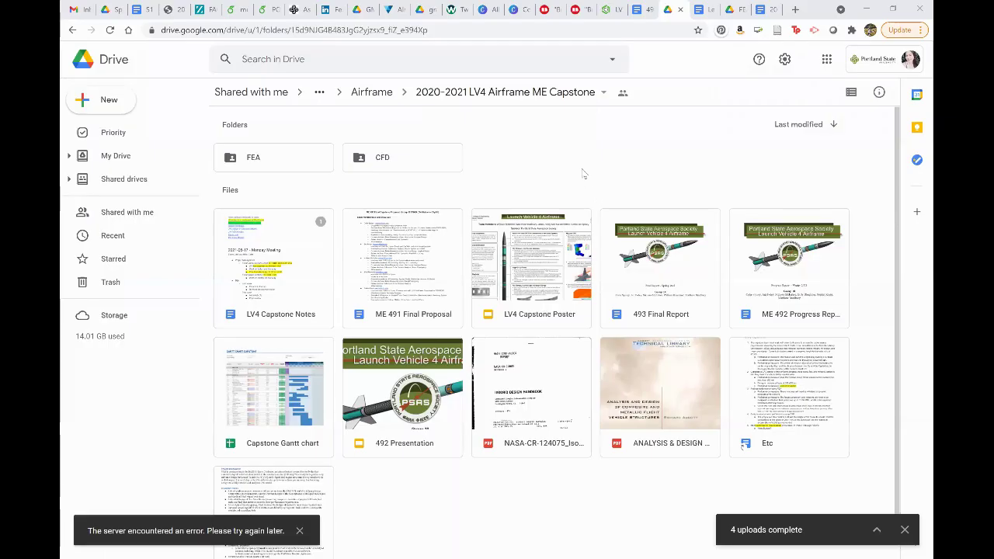
# Display the 2020-2021 LV4 Airframe ME Capstone folder in Google Drive as a list and dismiss the completed-uploads notice
pyautogui.scroll(-1, 588, 160)
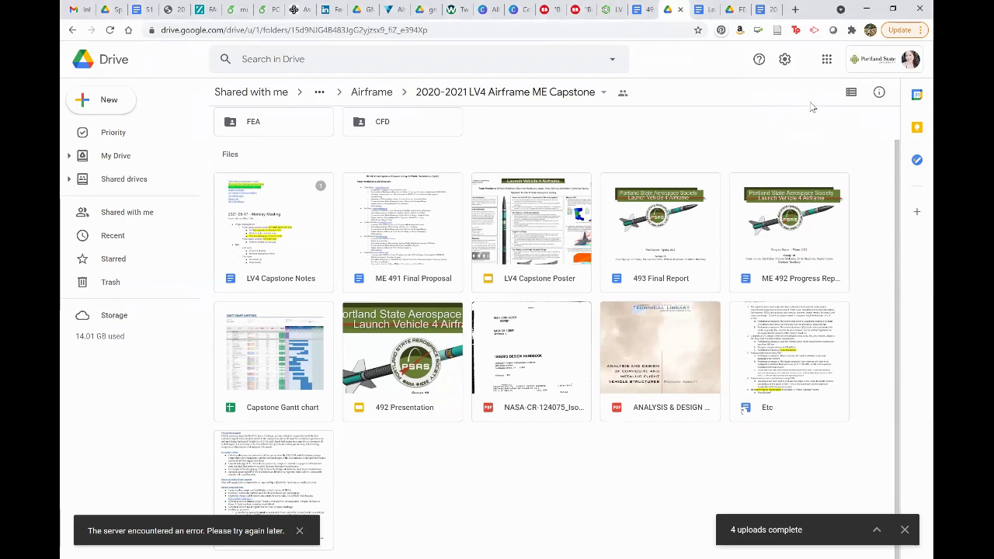
pyautogui.click(851, 93)
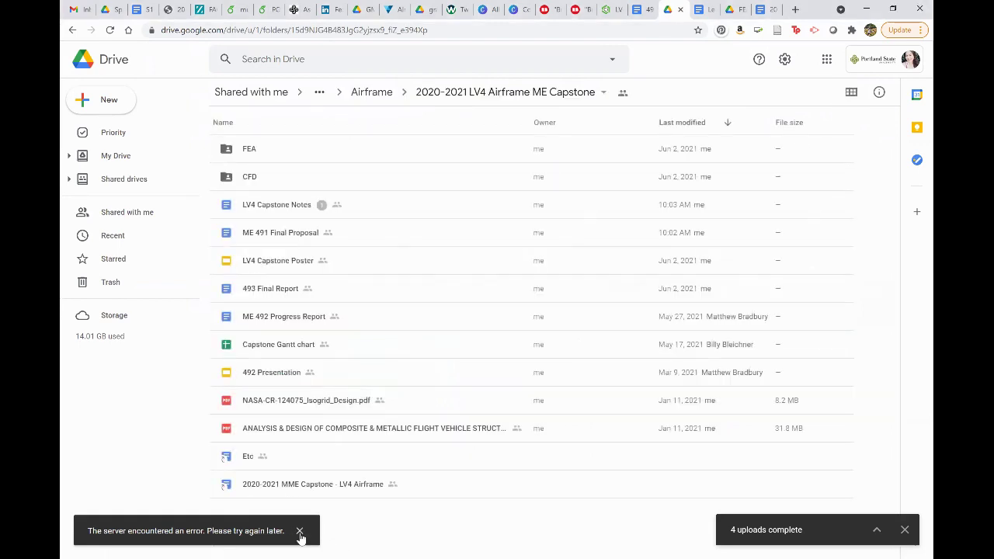
pyautogui.click(905, 530)
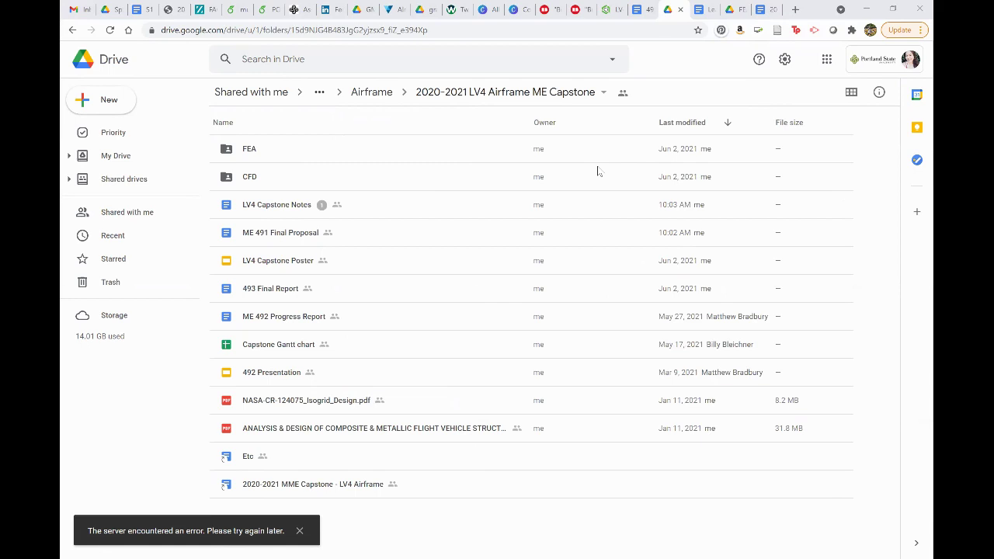
# Review the contents of the FEA and CFD folders, returning to the 2020-2021 LV4 Airframe ME Capstone folder
pyautogui.doubleClick(257, 152)
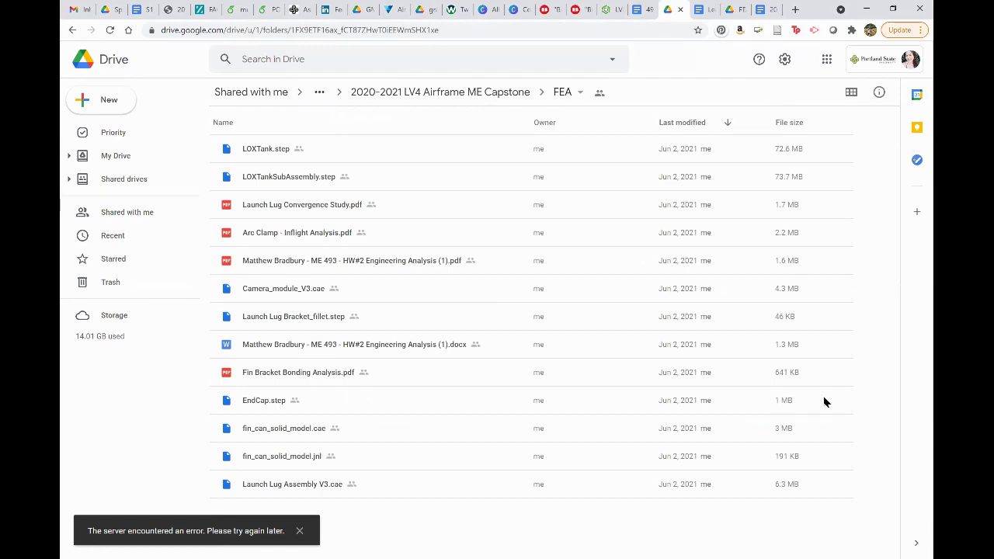
pyautogui.click(473, 99)
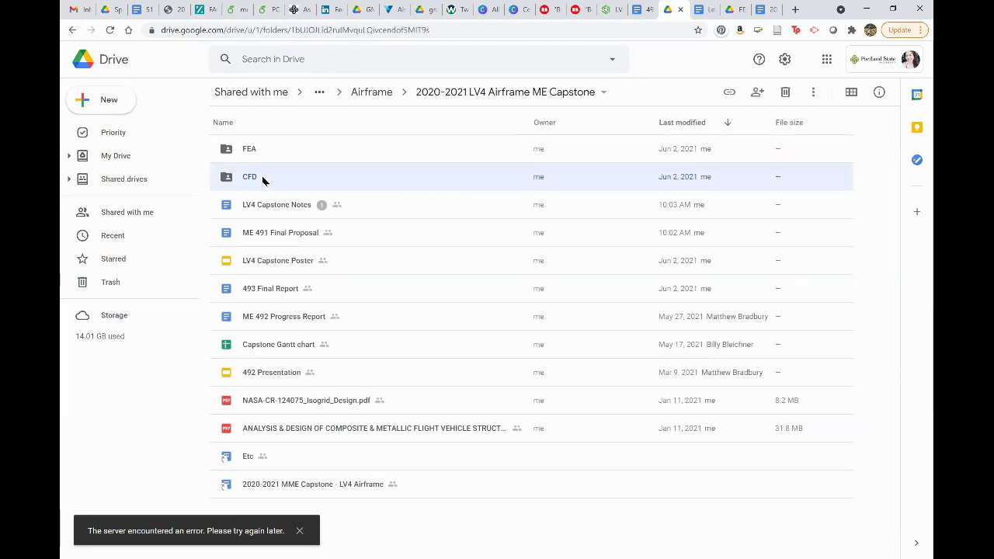
pyautogui.doubleClick(256, 177)
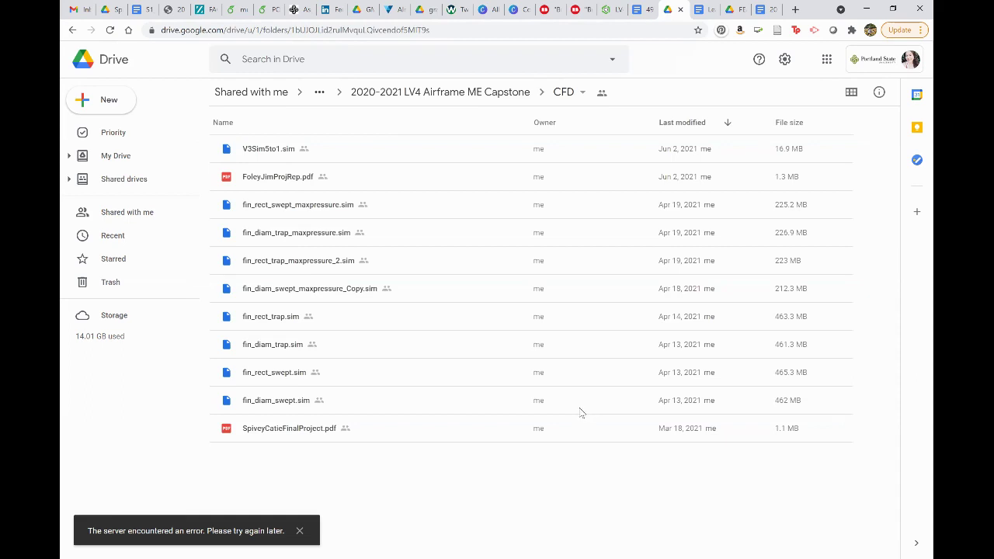
pyautogui.click(371, 94)
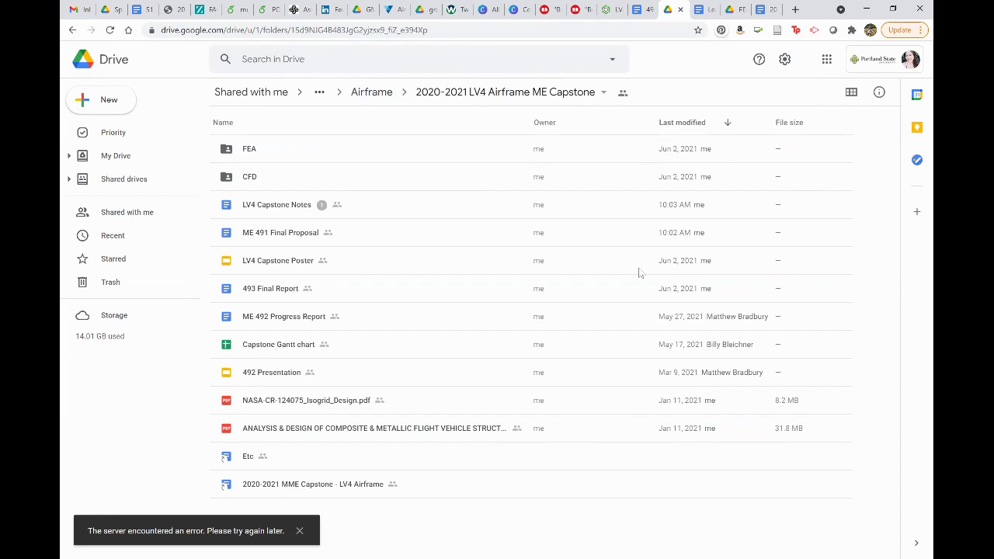
# Point out the 493 Final Report and the 2020-2021 MME Capstone - LV4 Airframe shortcut, and briefly revisit the FEA folder
pyautogui.click(255, 294)
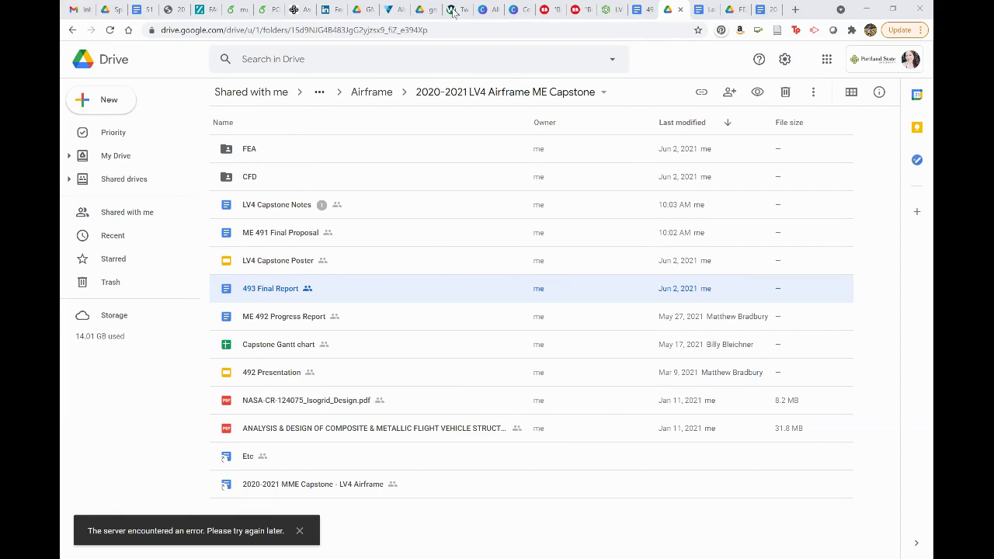
pyautogui.click(284, 488)
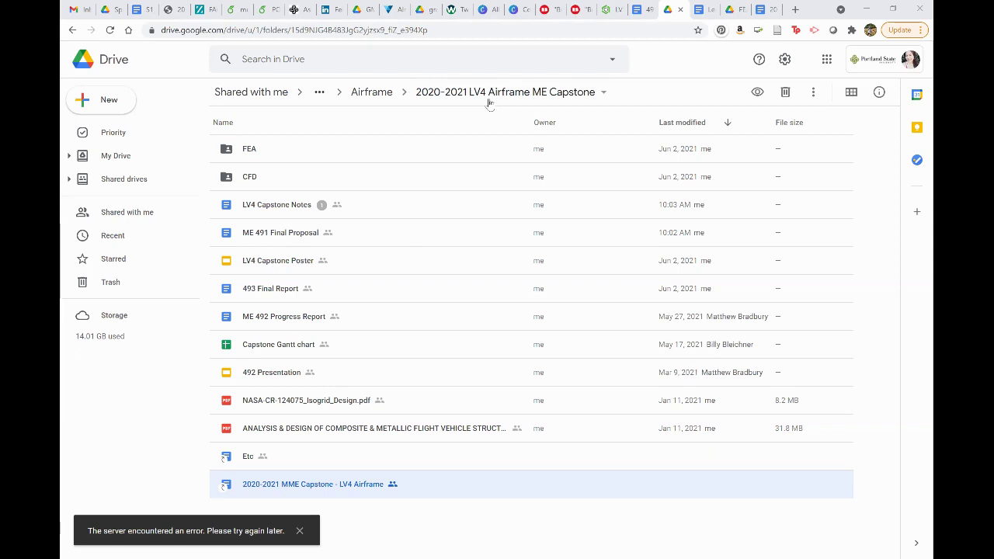
pyautogui.doubleClick(254, 150)
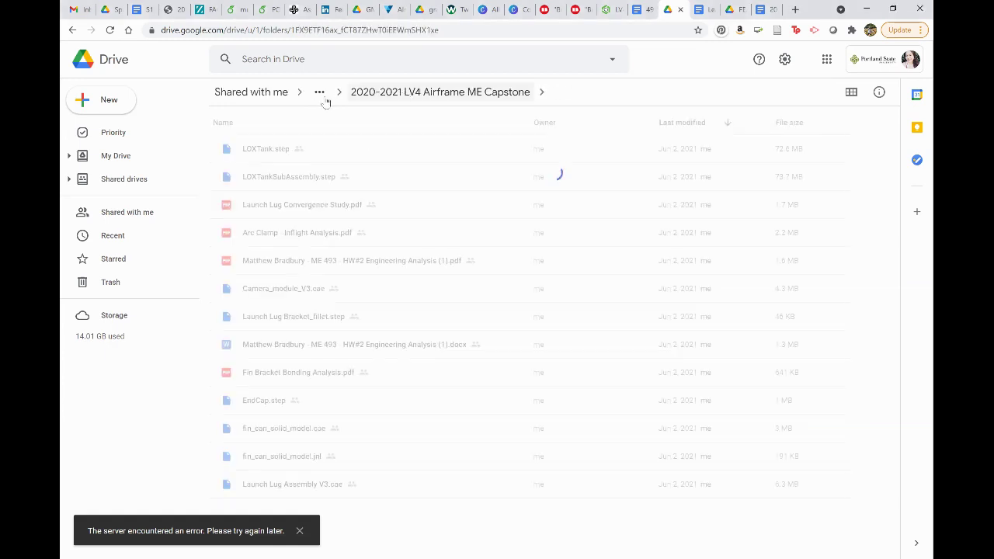
pyautogui.click(459, 99)
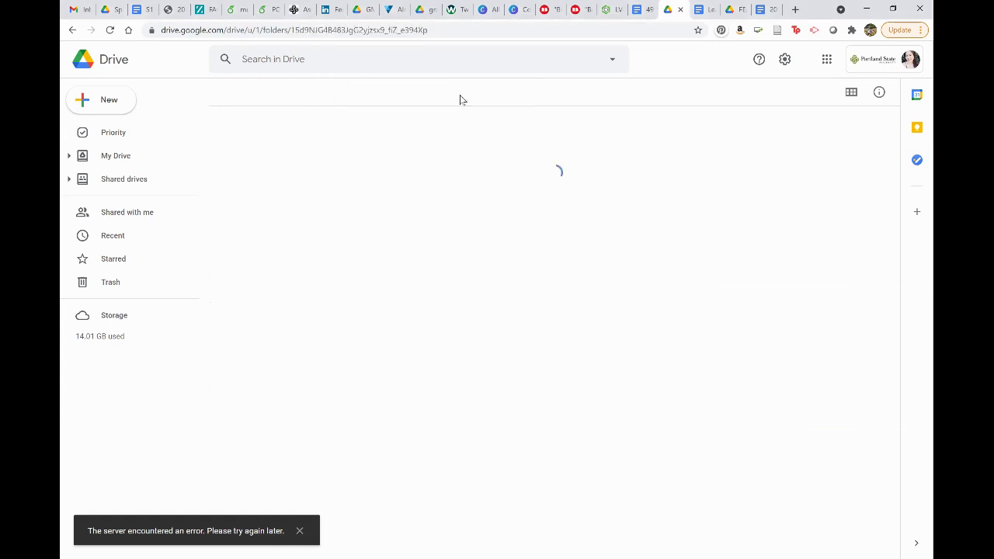